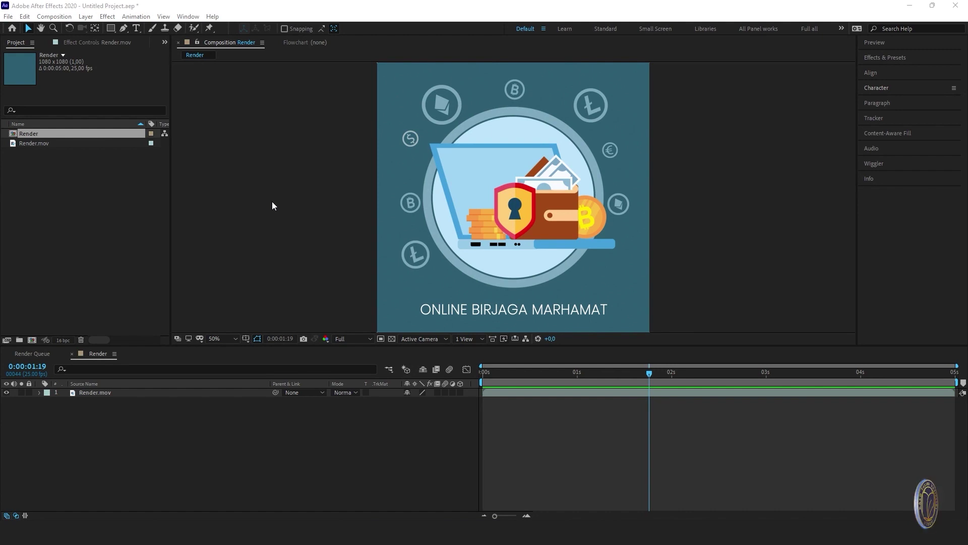
# - Import the Cripto.ai illustration as footage with merged layers
pyautogui.hotkey('ctrl', 'i')
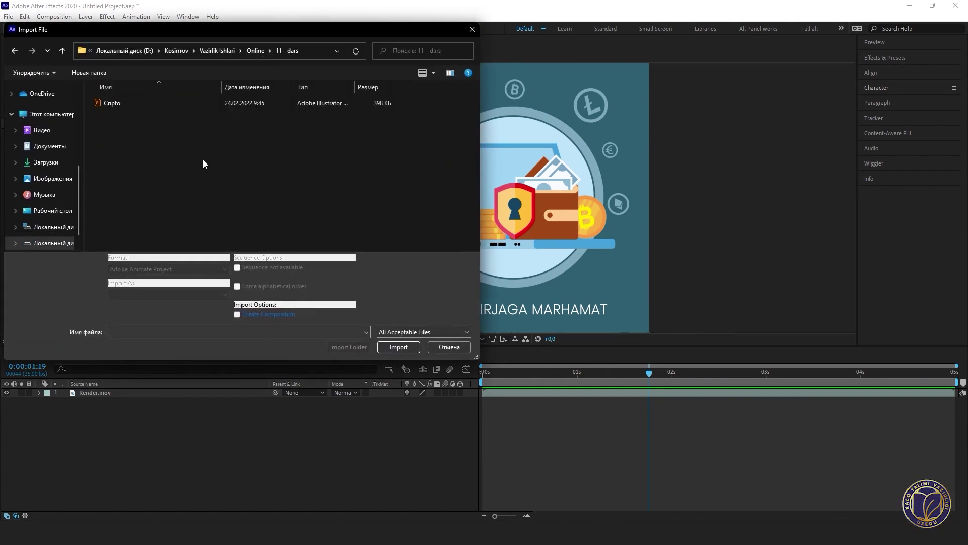
pyautogui.click(112, 103)
pyautogui.click(392, 346)
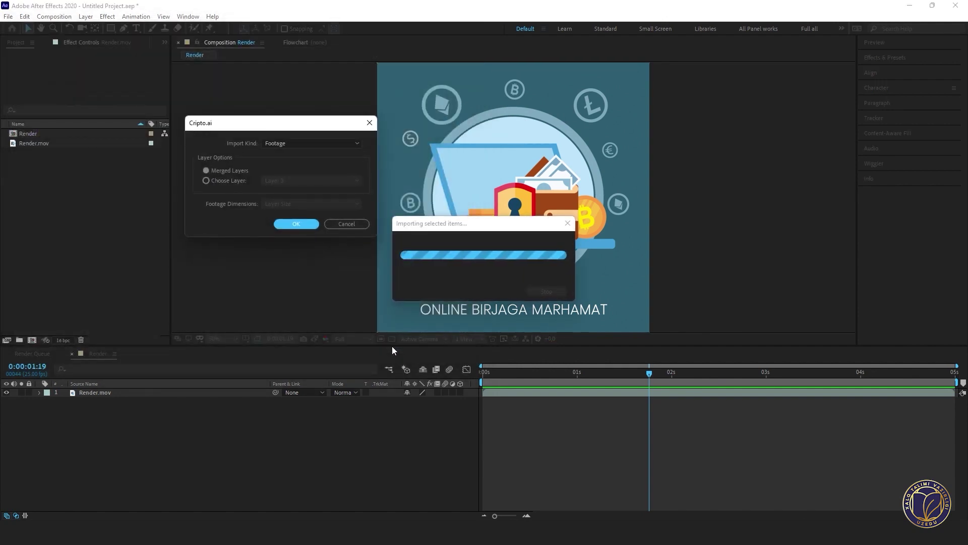
pyautogui.moveTo(273, 123); pyautogui.dragTo(304, 152)
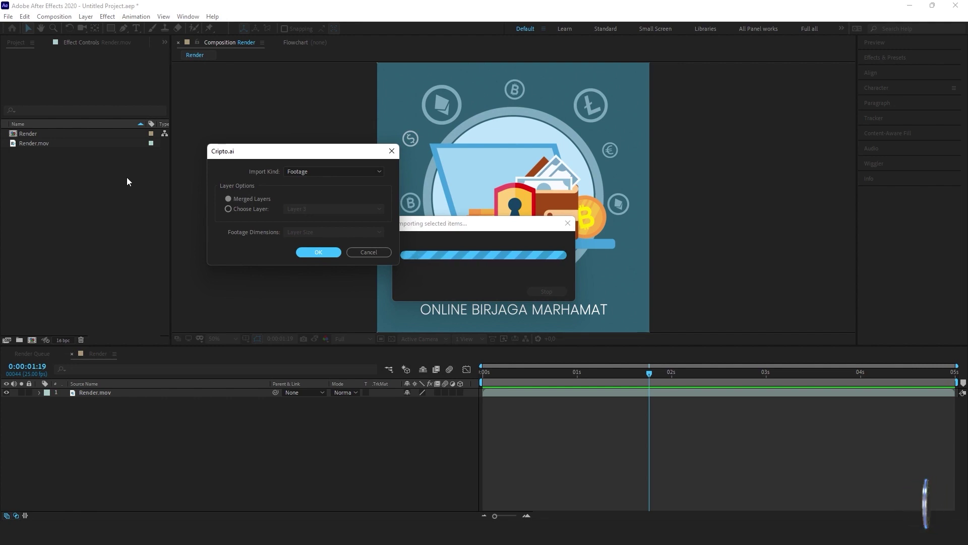
pyautogui.click(337, 172)
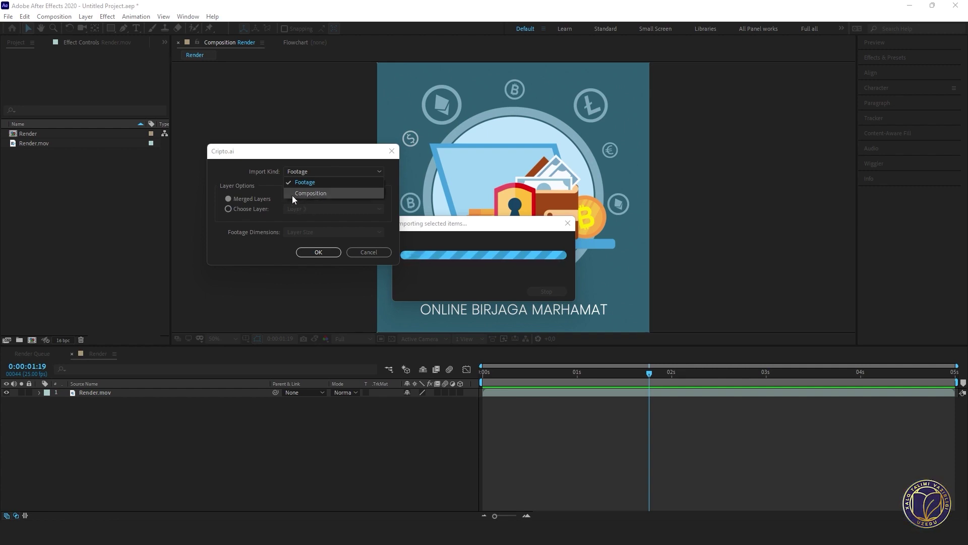
pyautogui.click(306, 182)
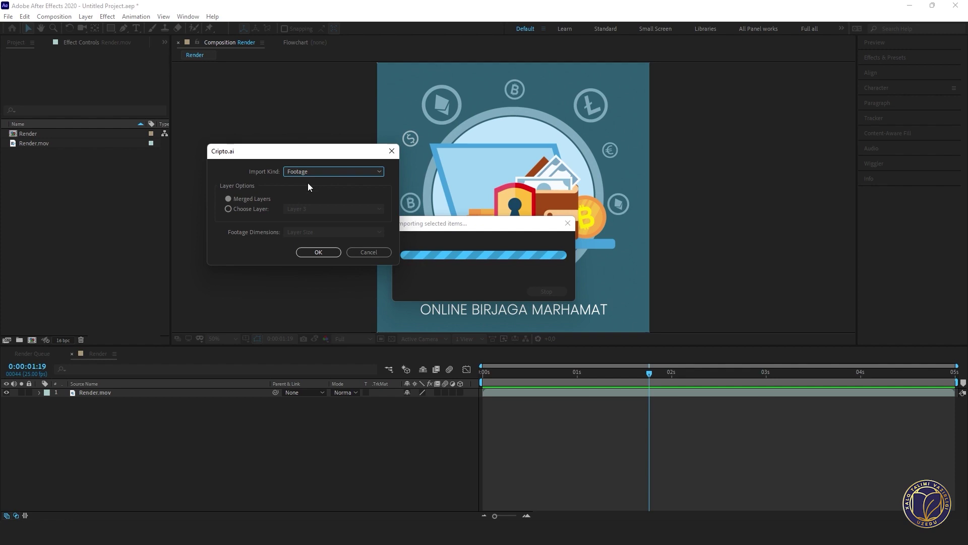
pyautogui.click(318, 252)
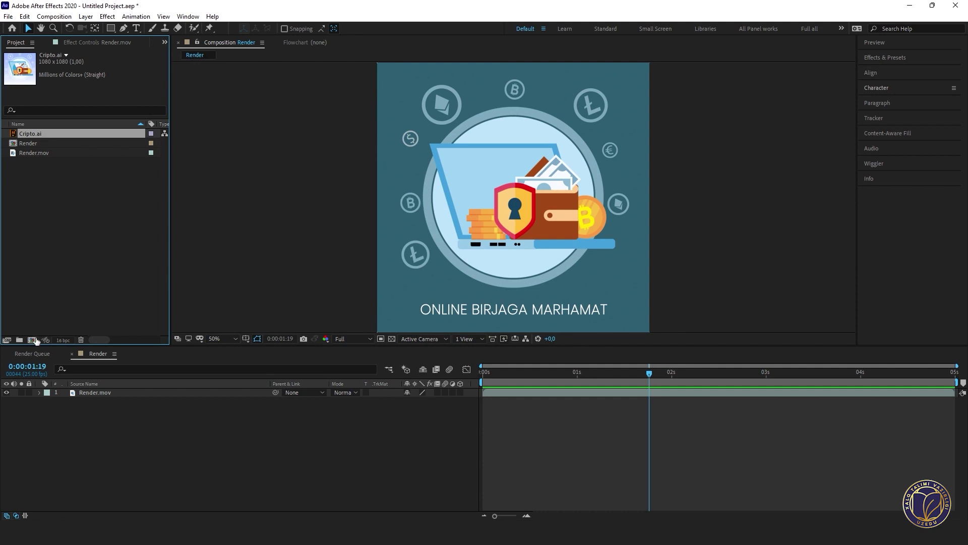
# - Create a new composition named Render with a duration of 0:00:05:00
pyautogui.click(32, 340)
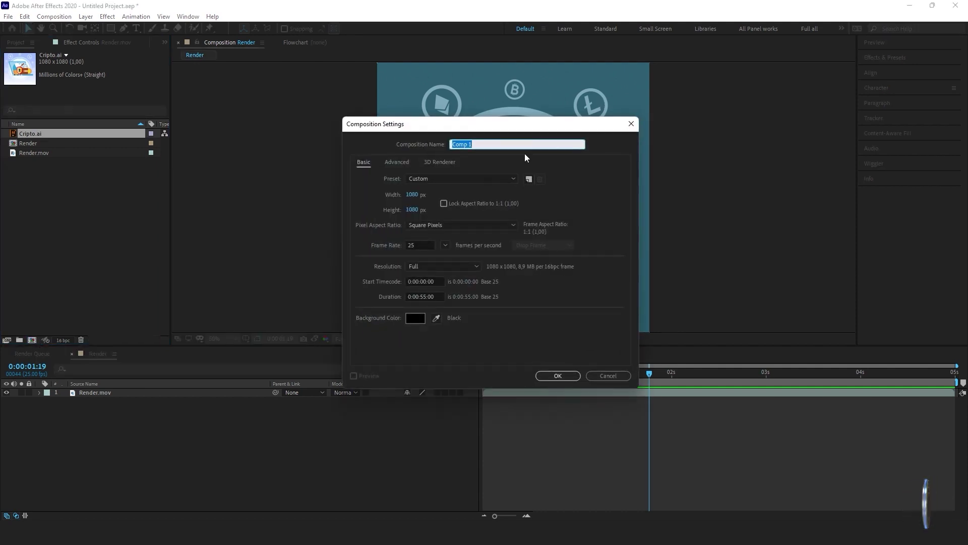
pyautogui.write('Re')
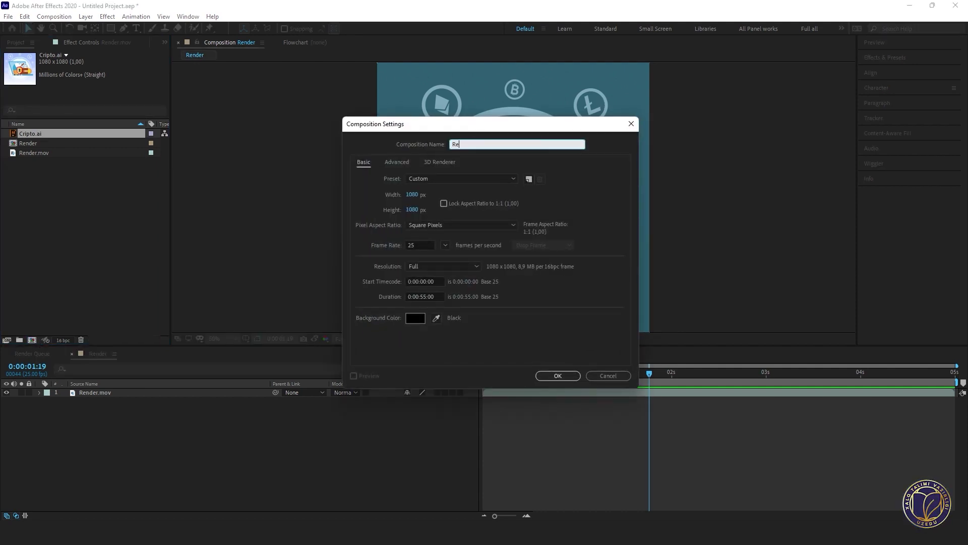
pyautogui.write('nder')
pyautogui.click(423, 296)
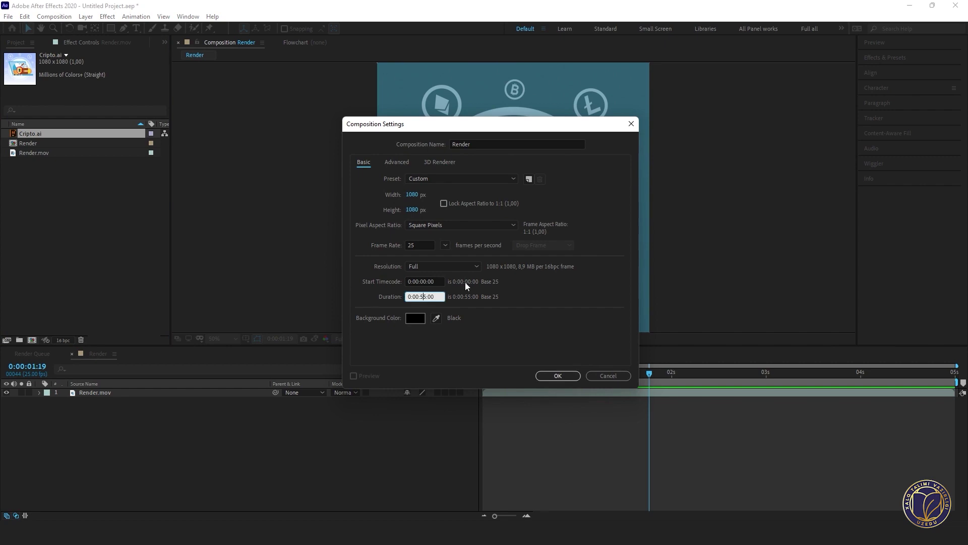
pyautogui.press('BackSpace')
pyautogui.press('Return')
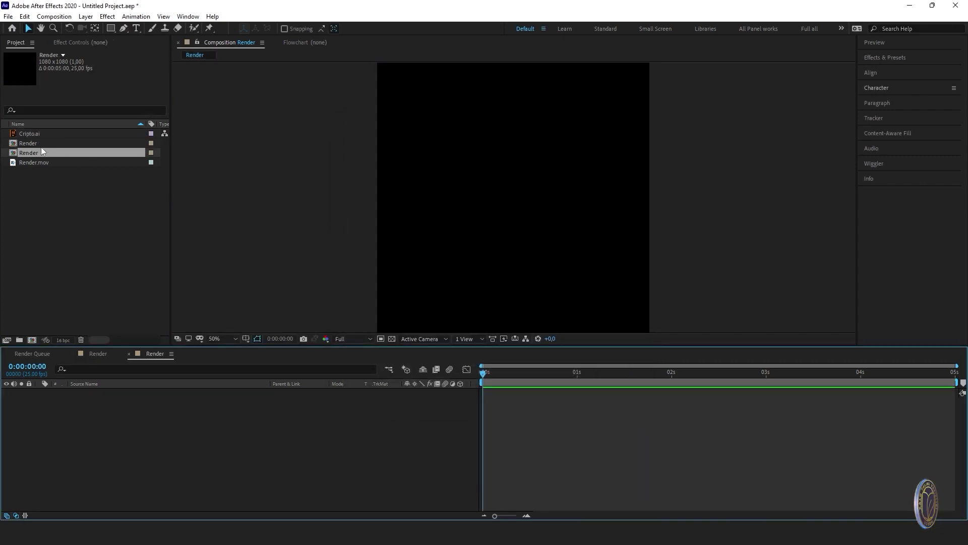
# - Add Cripto.ai as a layer in the new Render composition and nudge it very slightly in the frame
pyautogui.moveTo(23, 133); pyautogui.dragTo(98, 433)
pyautogui.click(530, 209)
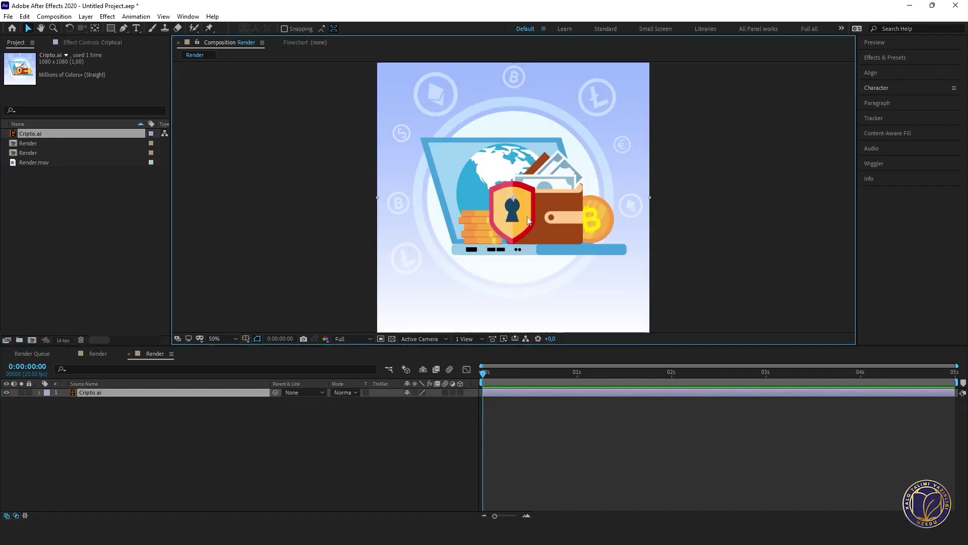
pyautogui.moveTo(529, 209)
pyautogui.mouseDown()
pyautogui.moveTo(509, 189)
pyautogui.moveTo(504, 211)
pyautogui.moveTo(530, 209)
pyautogui.mouseUp()
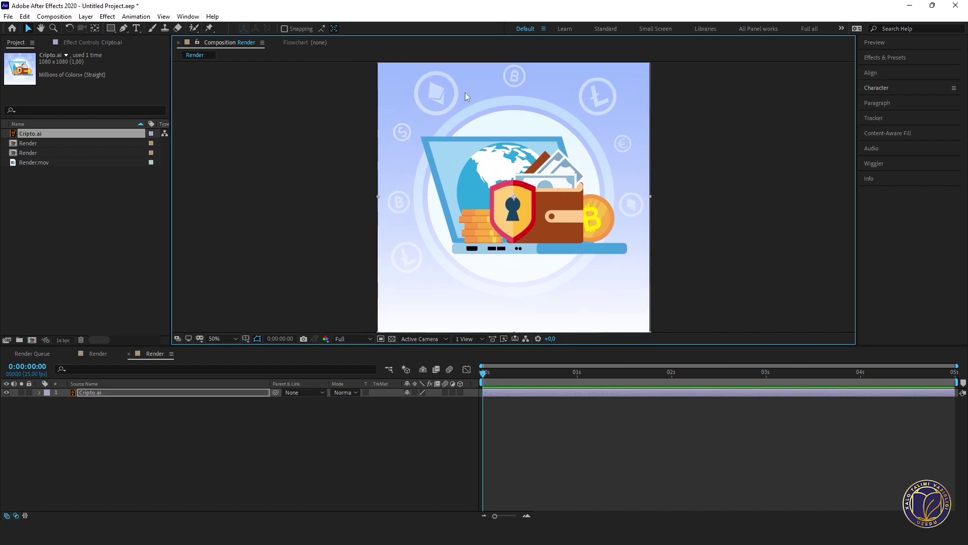
# - Convert the Cripto.ai layer to a layered composition
pyautogui.click(101, 394)
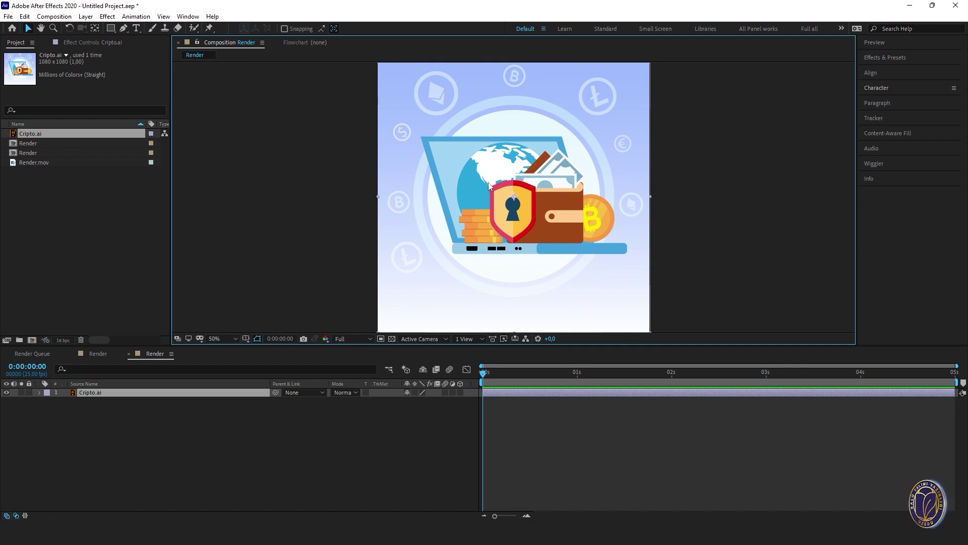
pyautogui.click(127, 399)
pyautogui.click(131, 394)
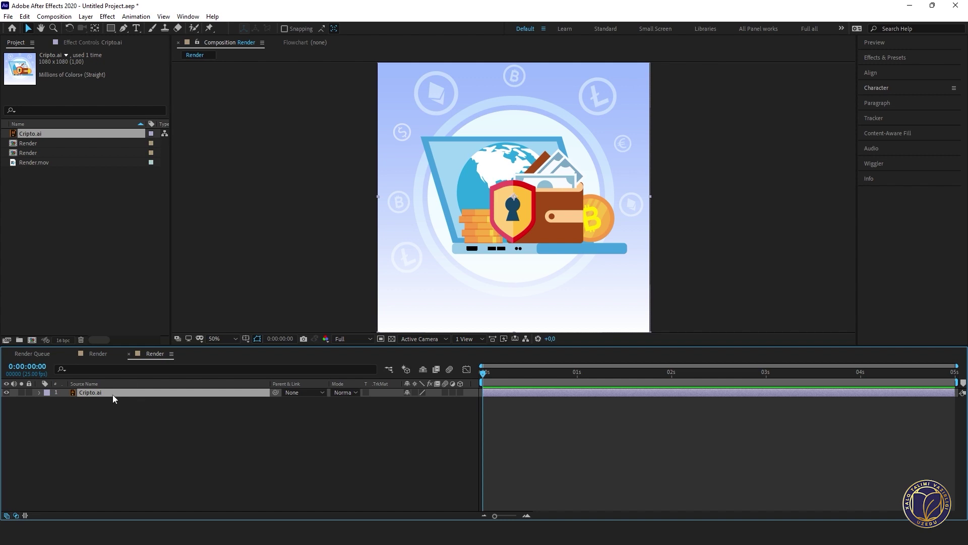
pyautogui.rightClick(113, 394)
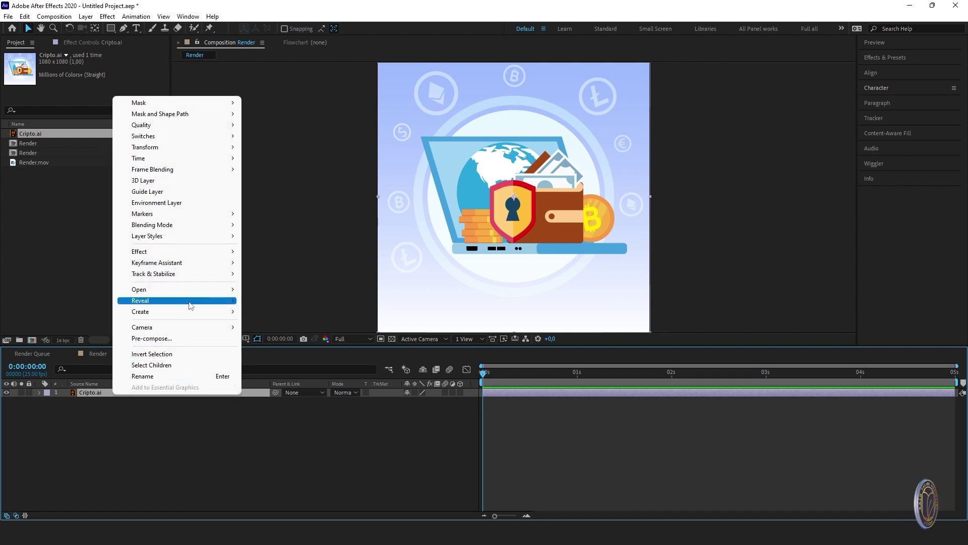
pyautogui.moveTo(182, 312)
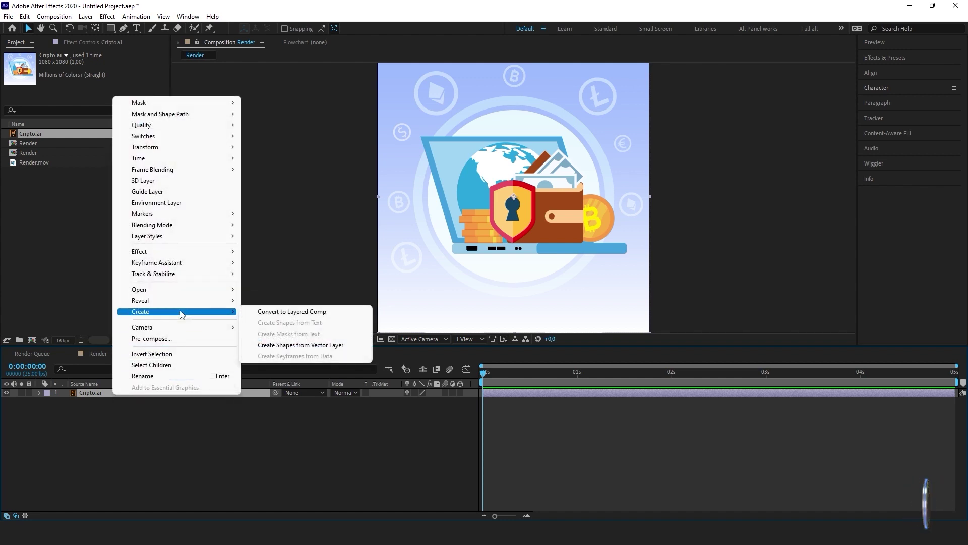
pyautogui.click(255, 313)
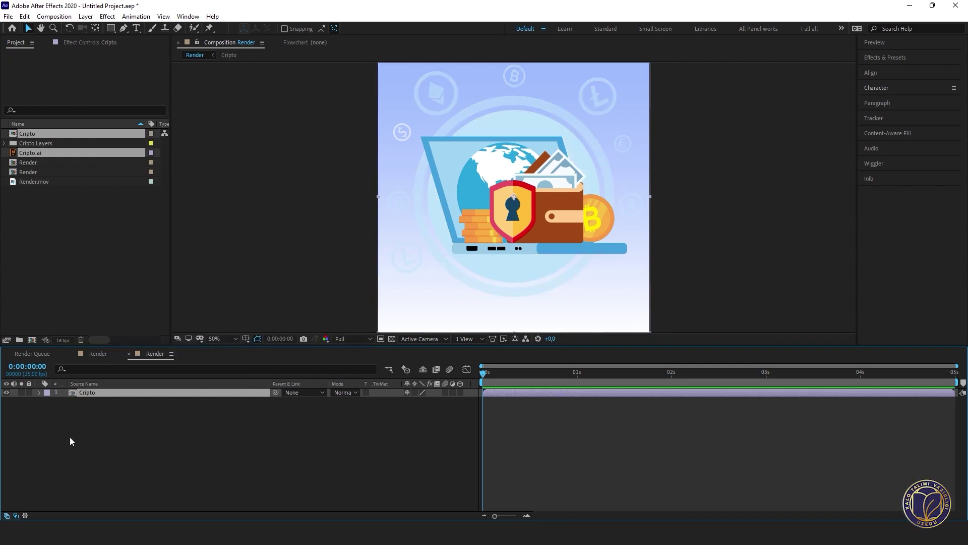
# - Open the nested Cripto composition and delete its full-frame gradient background, Layer 14
pyautogui.doubleClick(92, 392)
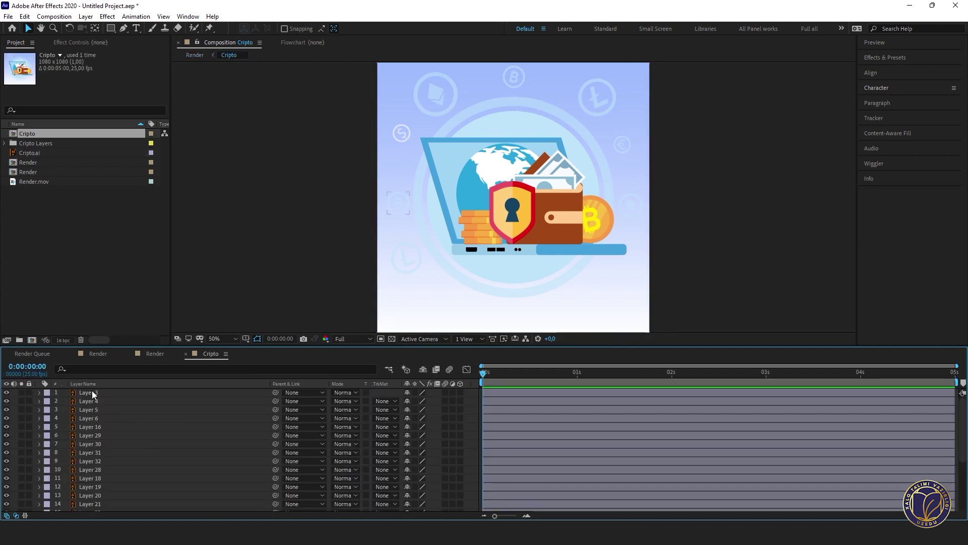
pyautogui.click(98, 395)
pyautogui.scroll(-4, 99, 395)
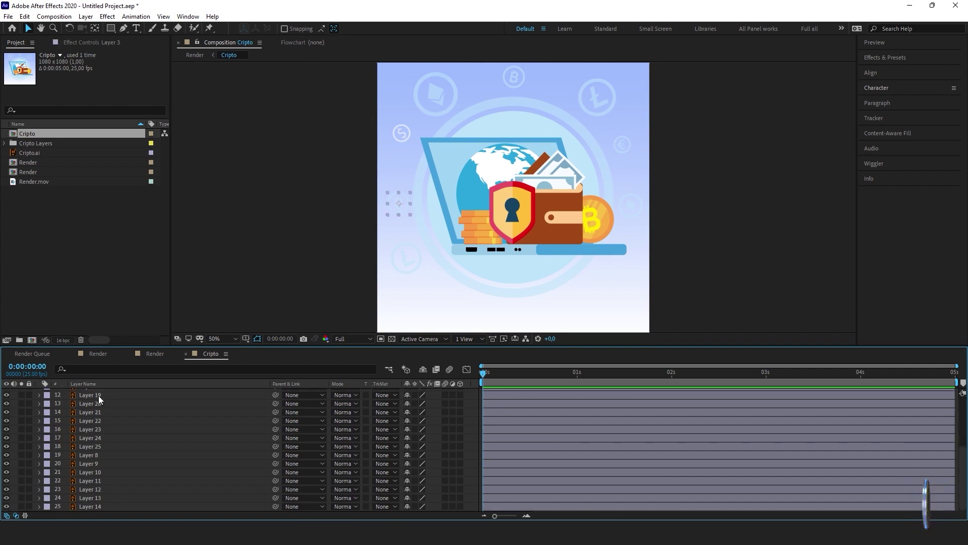
pyautogui.click(81, 421)
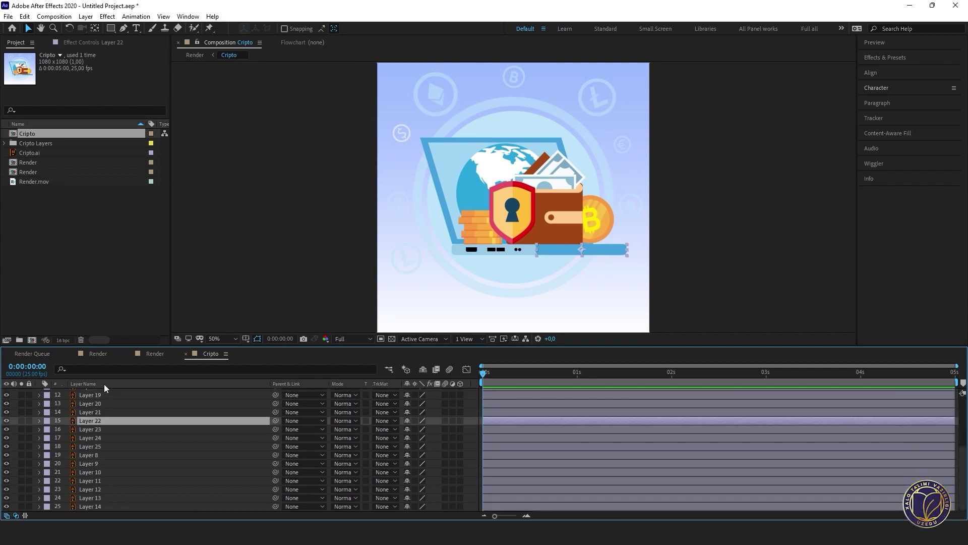
pyautogui.click(96, 397)
pyautogui.scroll(4, 96, 398)
pyautogui.scroll(-4, 96, 398)
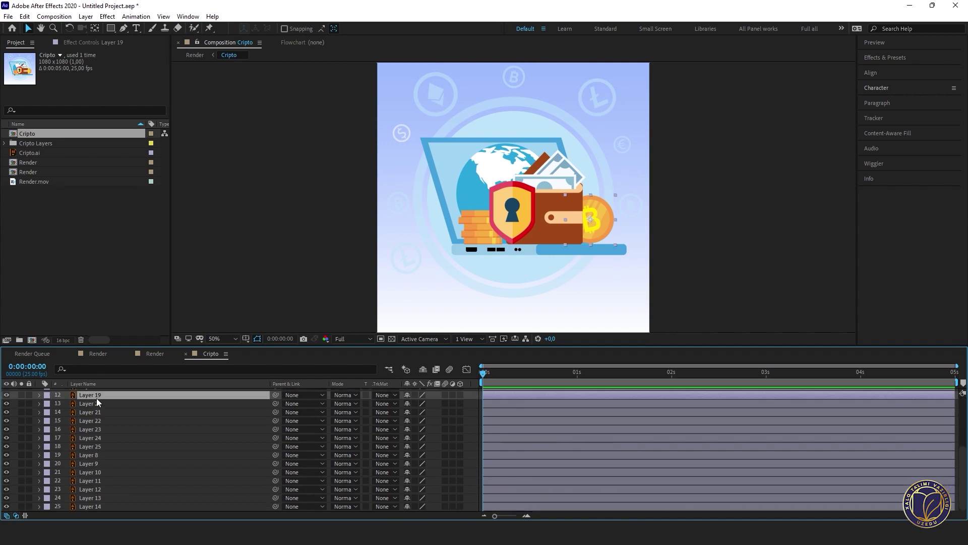
pyautogui.click(395, 87)
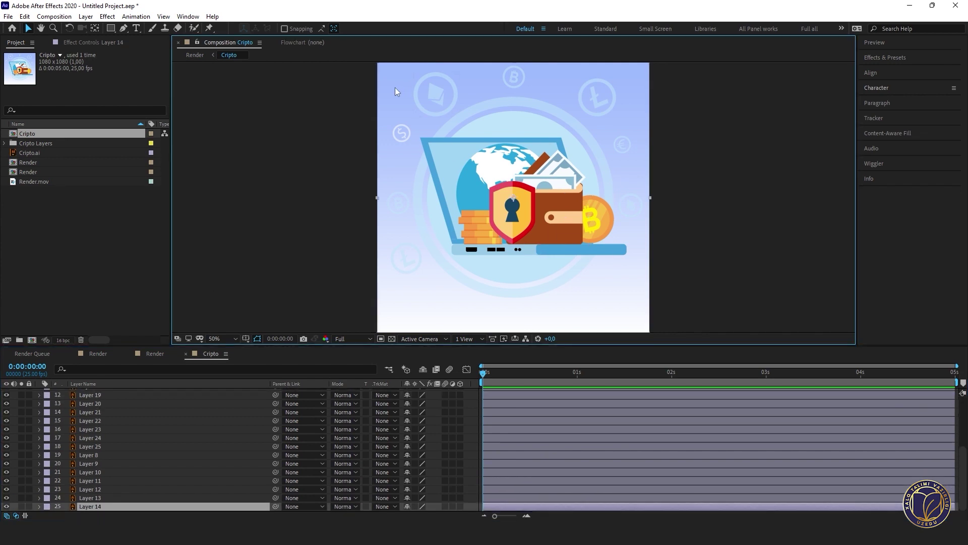
pyautogui.press('Delete')
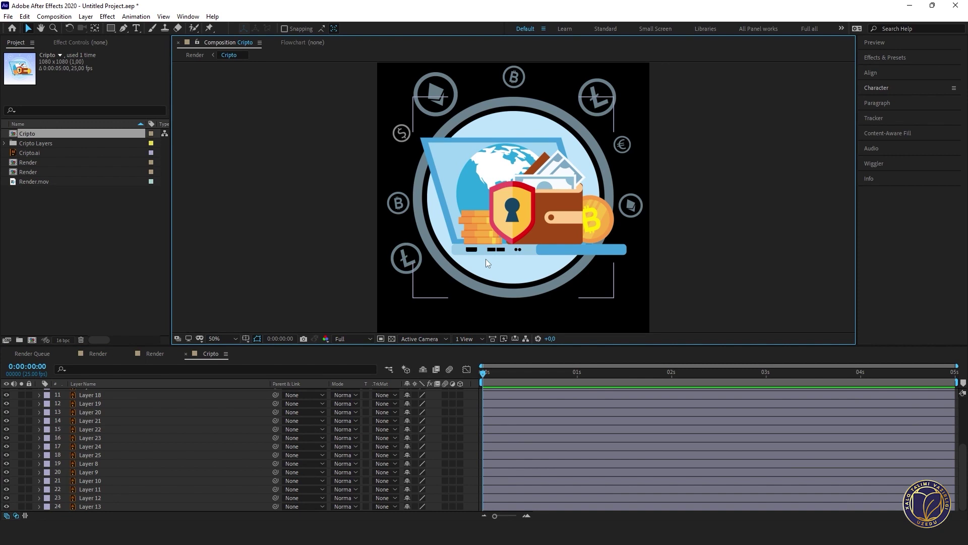
# - Pre-compose the eight small currency icons around the large circle into a new composition named Out elements
pyautogui.click(395, 265)
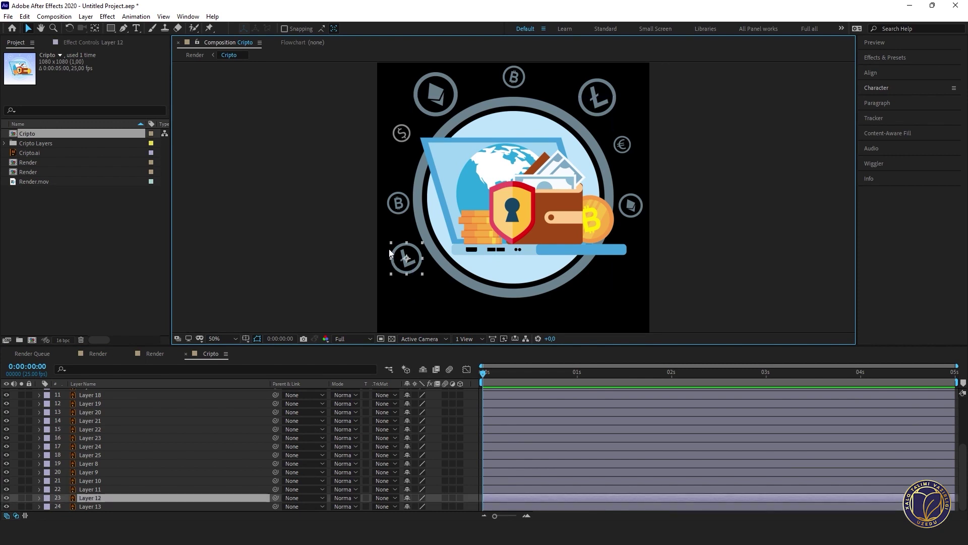
pyautogui.click(395, 210)
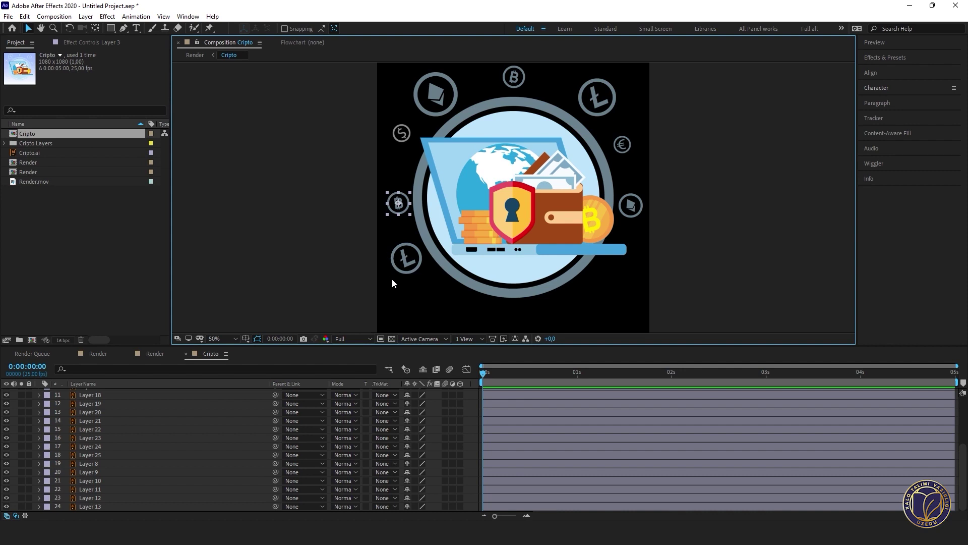
pyautogui.click(400, 268)
pyautogui.keyDown('shift'); pyautogui.click(398, 207); pyautogui.keyUp('shift')
pyautogui.keyDown('shift'); pyautogui.click(402, 137); pyautogui.keyUp('shift')
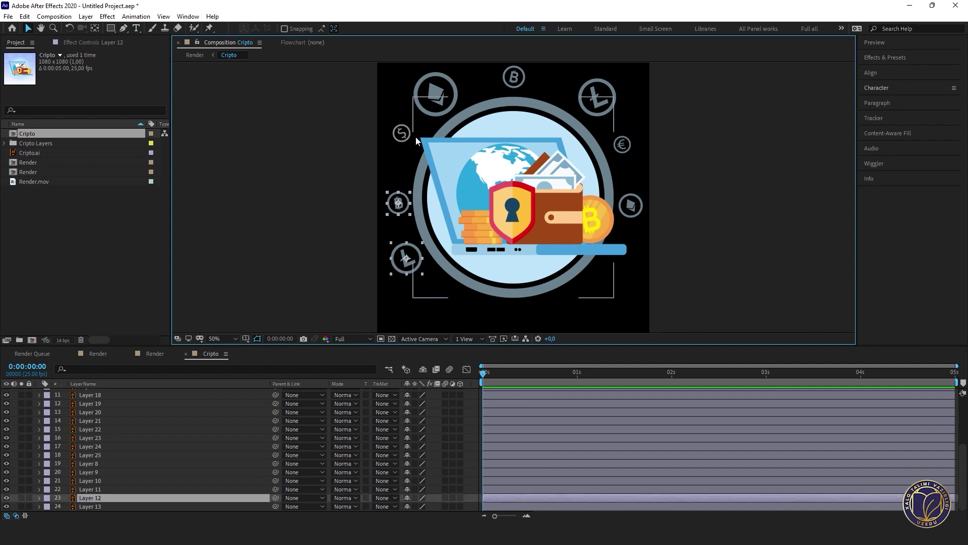
pyautogui.keyDown('shift'); pyautogui.click(436, 94); pyautogui.keyUp('shift')
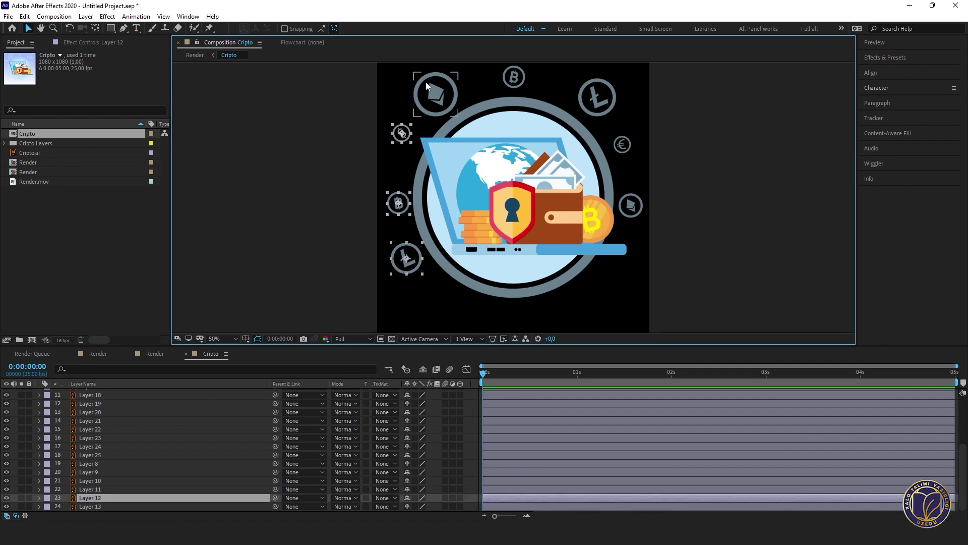
pyautogui.keyDown('shift'); pyautogui.click(511, 75); pyautogui.keyUp('shift')
pyautogui.keyDown('shift'); pyautogui.click(598, 96); pyautogui.keyUp('shift')
pyautogui.keyDown('shift'); pyautogui.click(622, 145); pyautogui.keyUp('shift')
pyautogui.keyDown('shift'); pyautogui.click(631, 205); pyautogui.keyUp('shift')
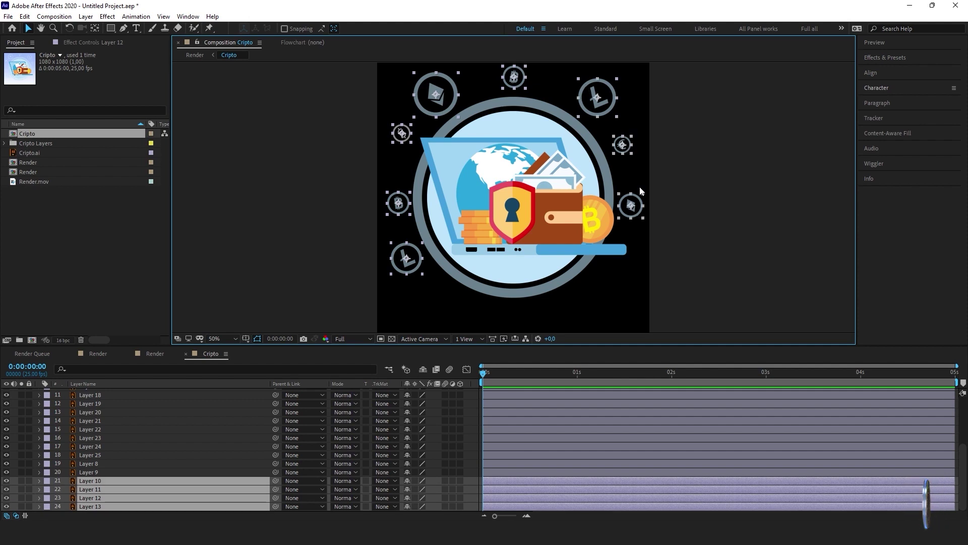
pyautogui.hotkey('ctrl', 'shift', 'c')
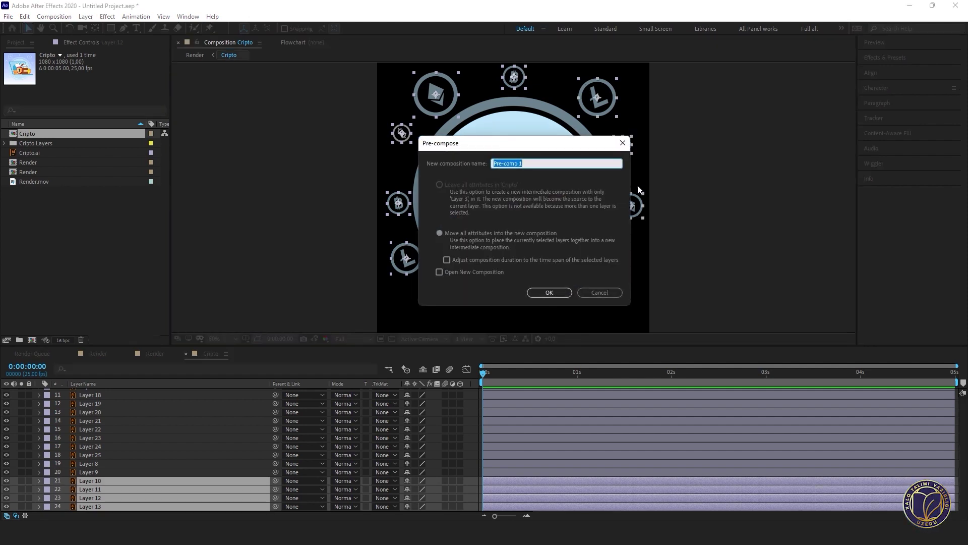
pyautogui.write('0')
pyautogui.write('ut eleme')
pyautogui.write('nts')
pyautogui.press('Return')
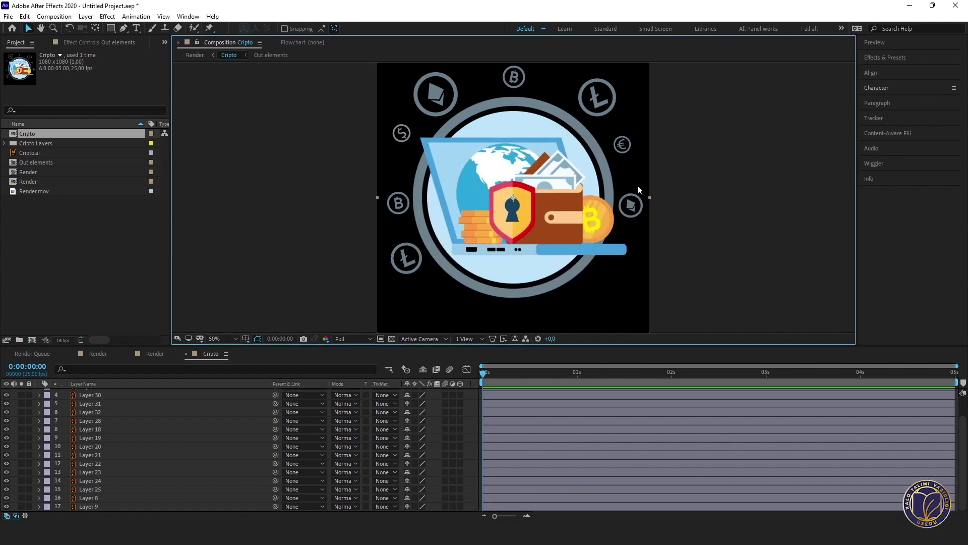
# - Check what the Out elements layer contains by hiding it and showing it again
pyautogui.scroll(5, 168, 472)
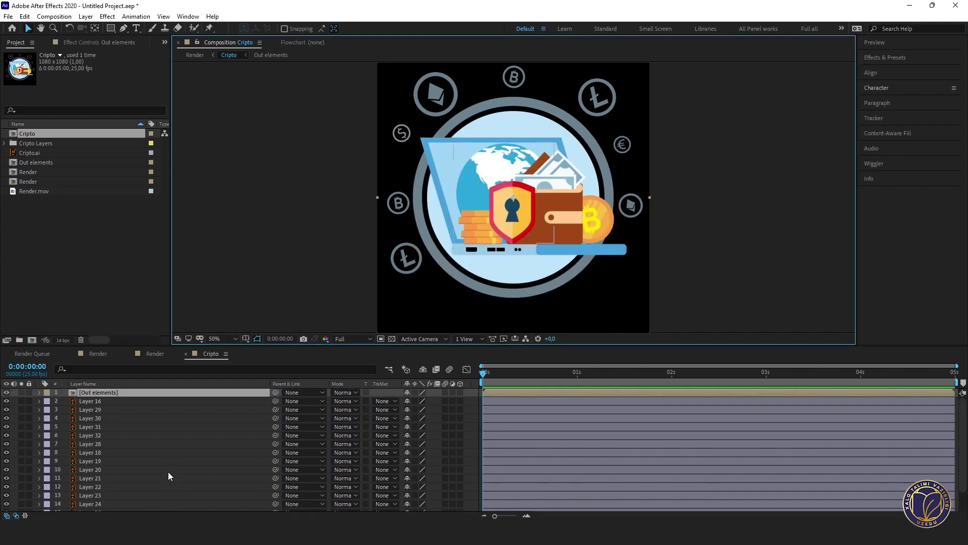
pyautogui.click(110, 390)
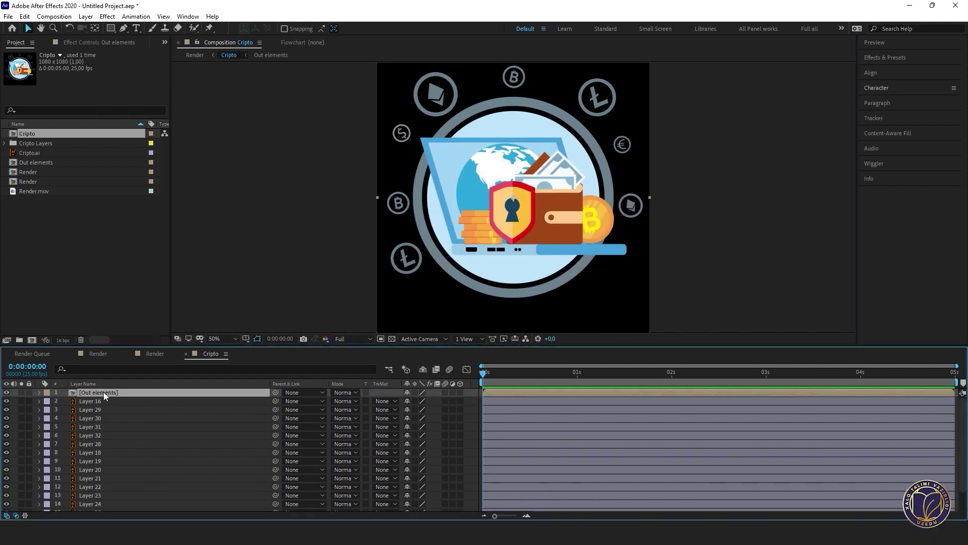
pyautogui.click(6, 392)
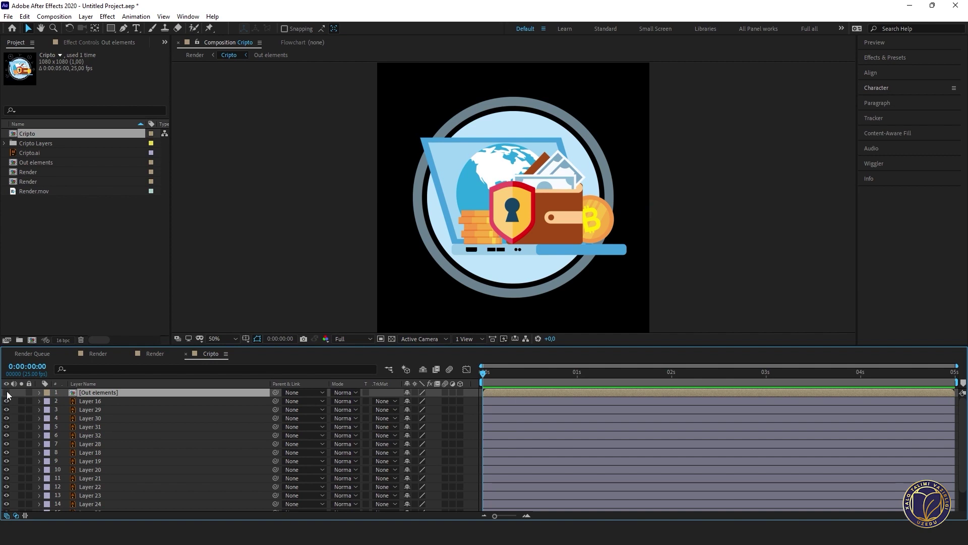
pyautogui.click(7, 392)
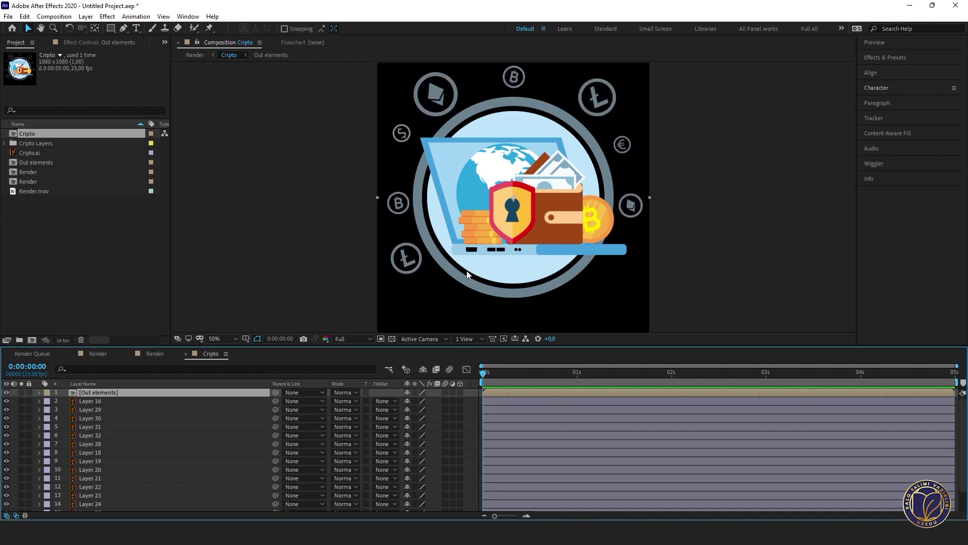
# - Lock the Out elements layer in the Cripto composition
pyautogui.click(98, 402)
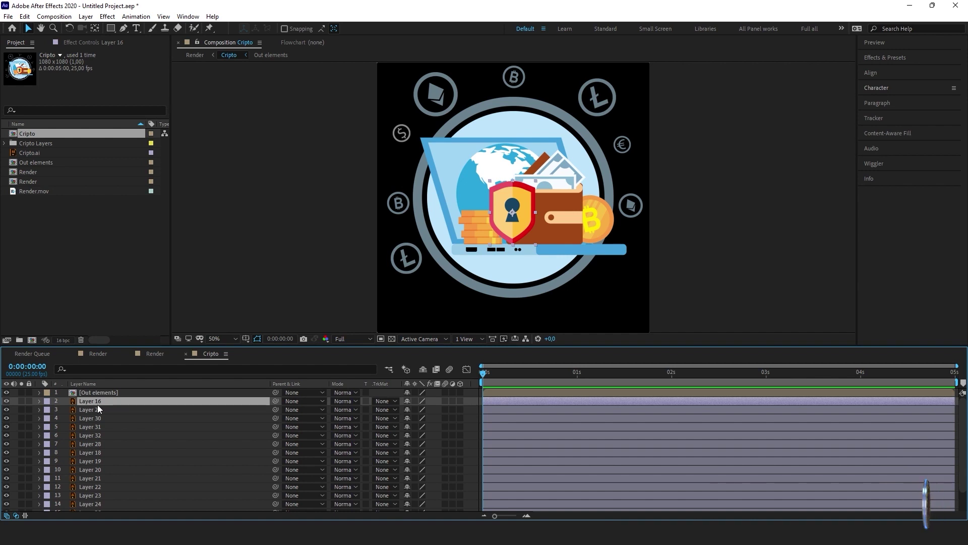
pyautogui.click(96, 392)
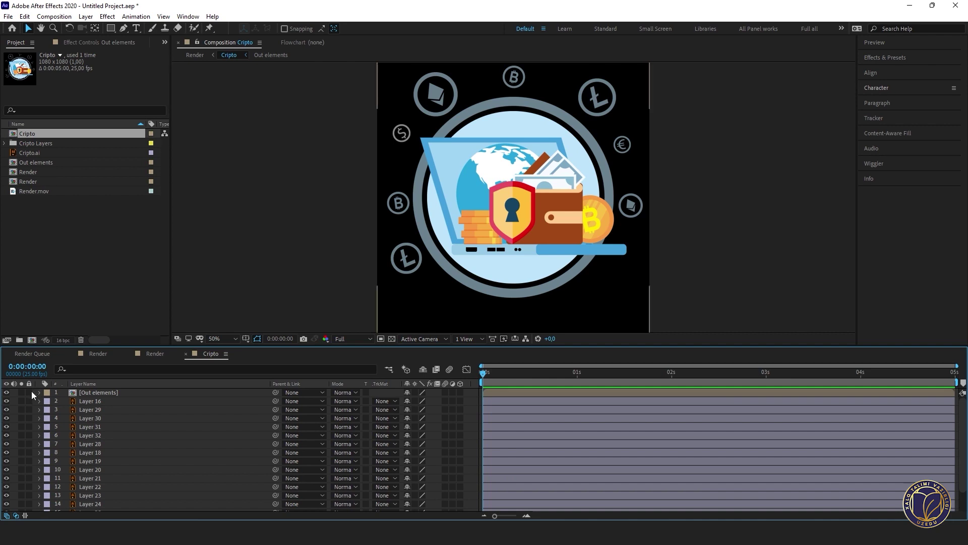
pyautogui.click(29, 392)
# - Pre-compose the large ring and inner circle, Layer 8 and Layer 9, into a new composition named Elips
pyautogui.click(434, 250)
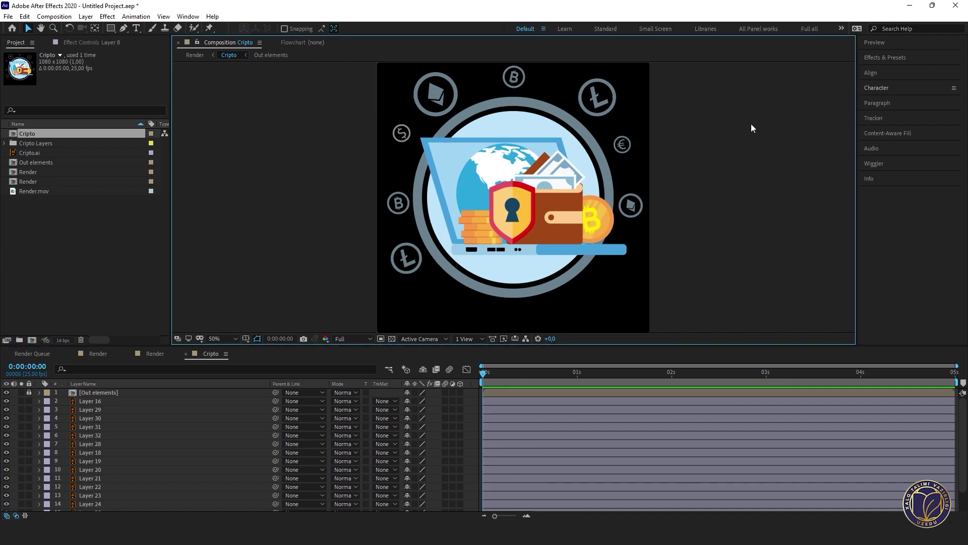
pyautogui.click(444, 258)
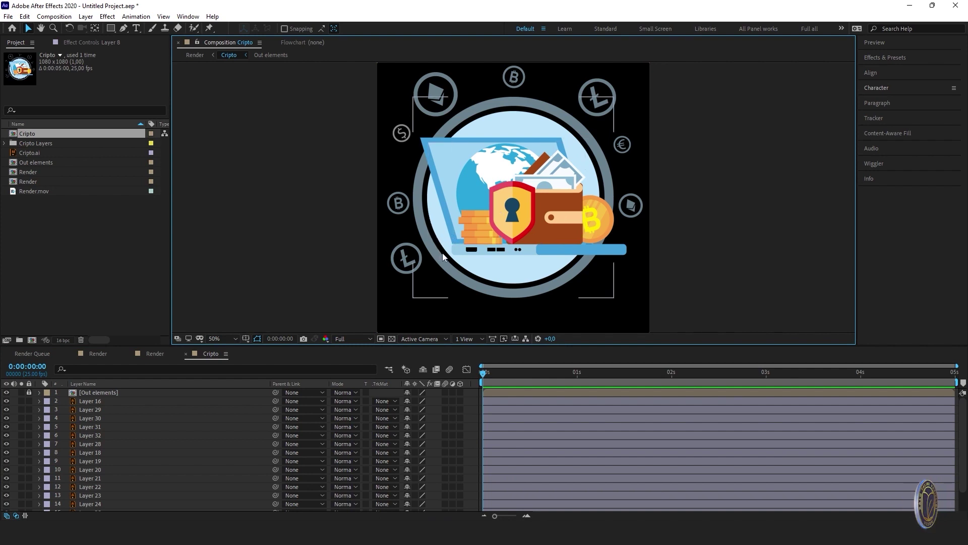
pyautogui.click(512, 273)
pyautogui.scroll(-2, 40, 494)
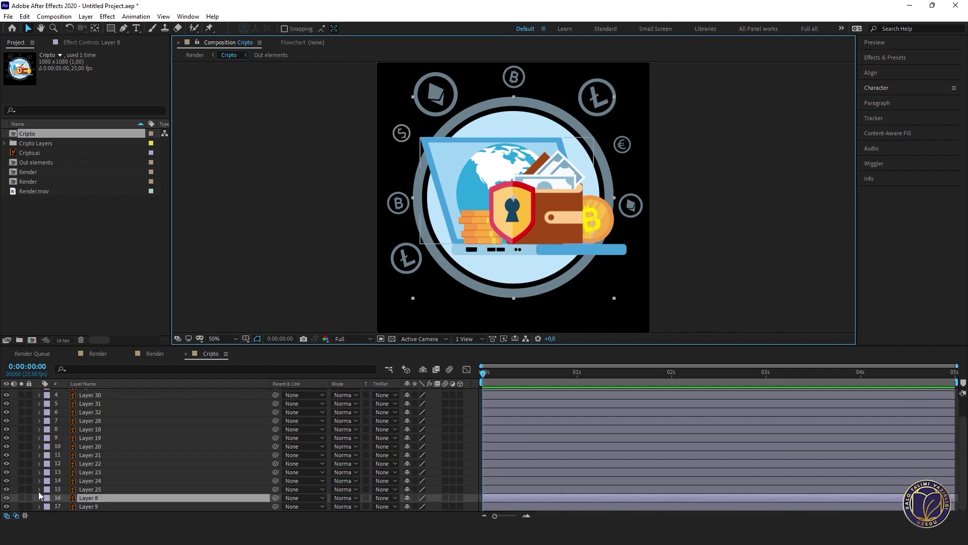
pyautogui.keyDown('shift'); pyautogui.click(88, 505); pyautogui.keyUp('shift')
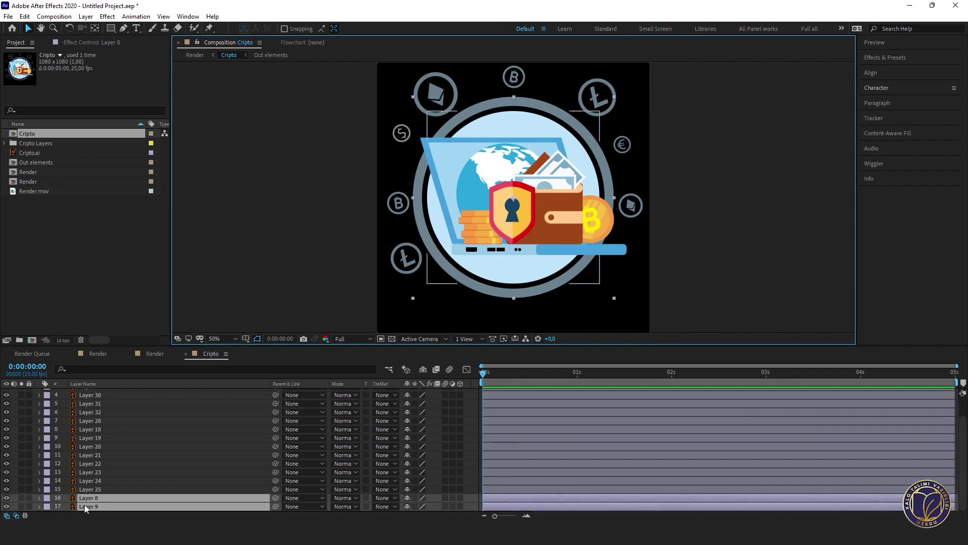
pyautogui.click(8, 499)
pyautogui.click(7, 499)
pyautogui.click(8, 498)
pyautogui.click(7, 498)
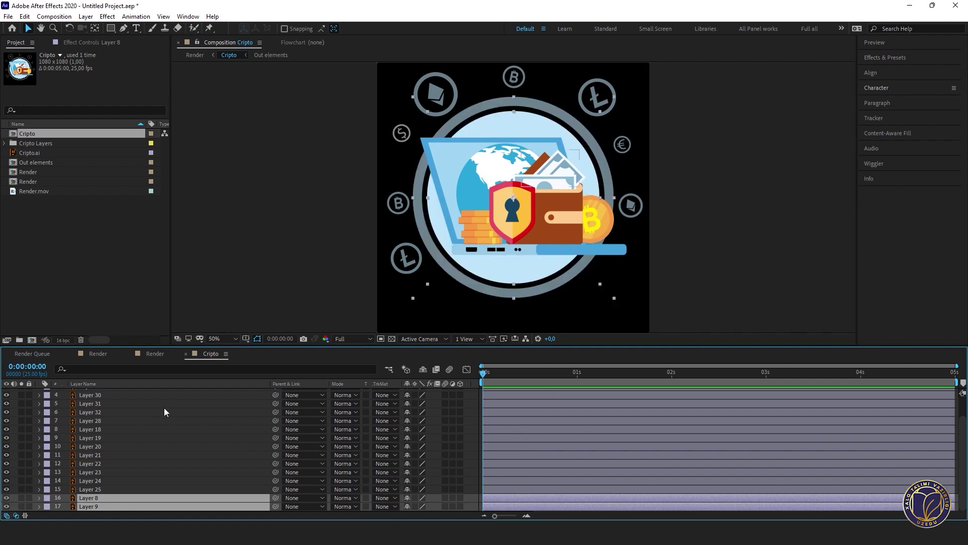
pyautogui.hotkey('ctrl', 'shift', 'c')
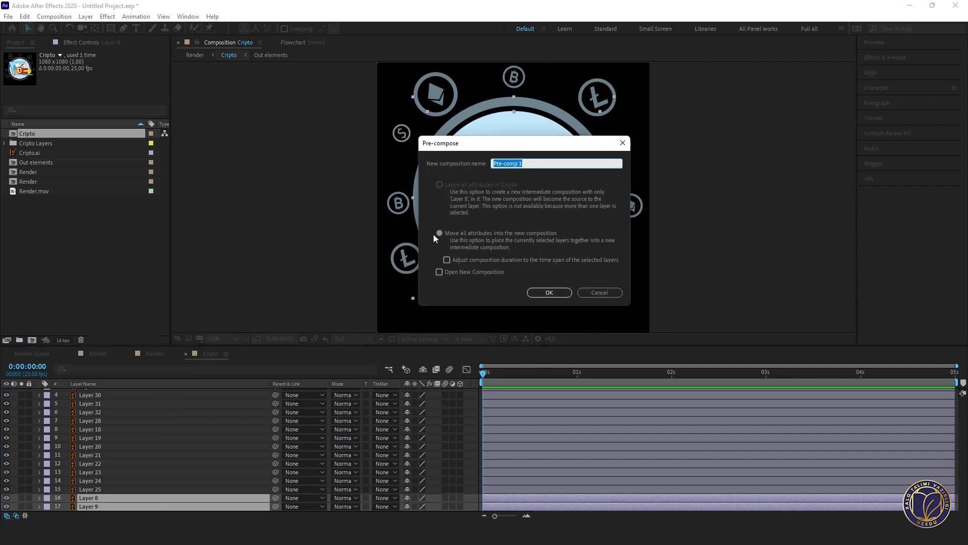
pyautogui.write('Elips')
pyautogui.press('Return')
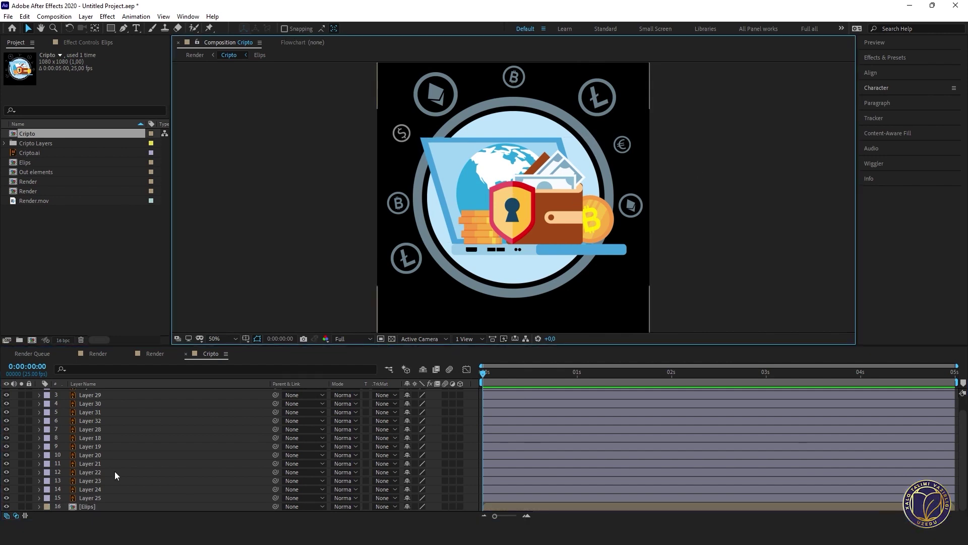
# - Pre-compose the shield, globe, coin, wallet and banknote layers in front of the laptop into a new composition named Comp elements
pyautogui.click(543, 201)
pyautogui.keyDown('shift'); pyautogui.click(479, 234); pyautogui.keyUp('shift')
pyautogui.keyDown('shift'); pyautogui.click(501, 192); pyautogui.keyUp('shift')
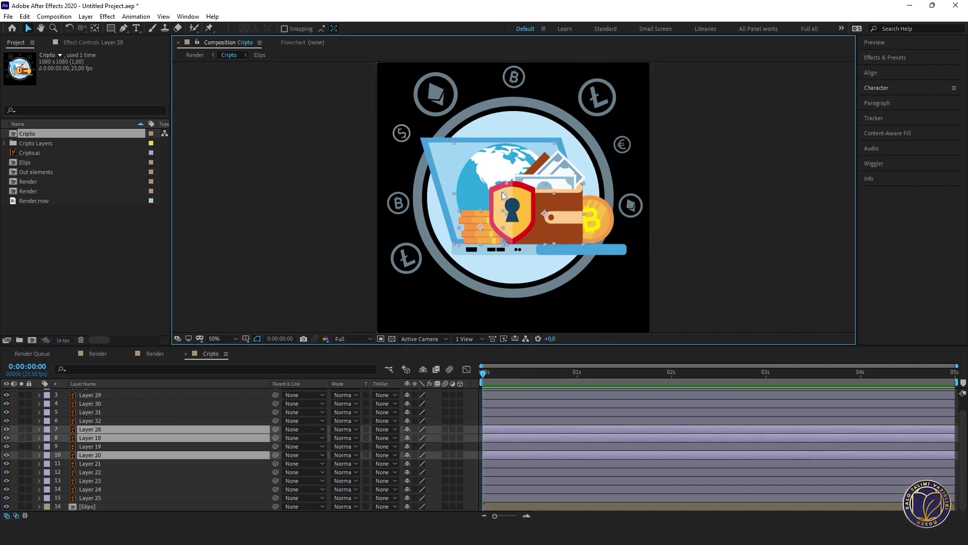
pyautogui.keyDown('shift'); pyautogui.click(560, 172); pyautogui.keyUp('shift')
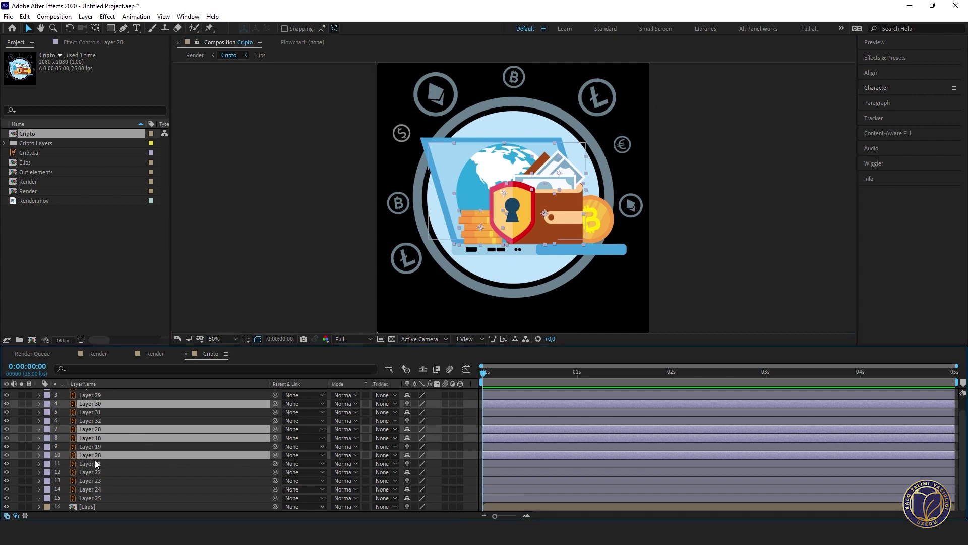
pyautogui.click(7, 455)
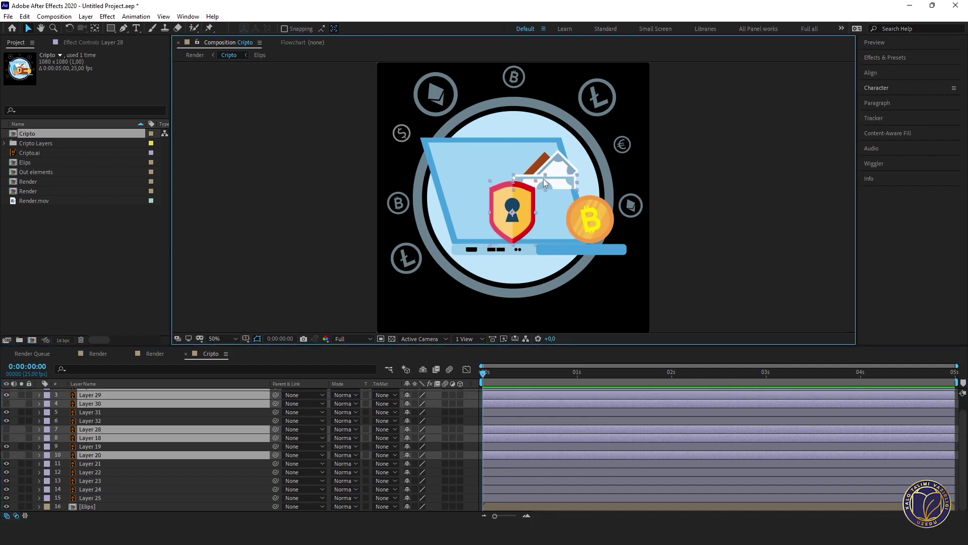
pyautogui.click(6, 412)
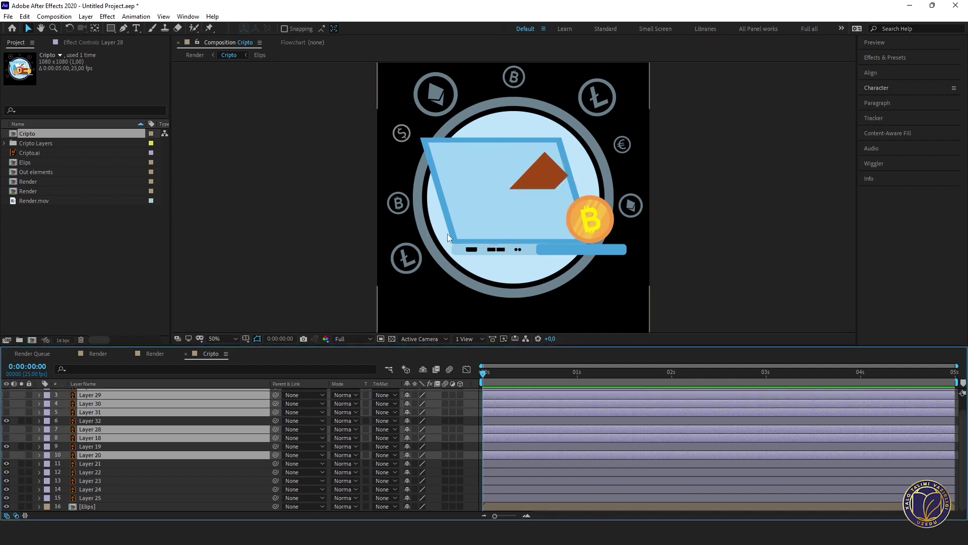
pyautogui.click(7, 421)
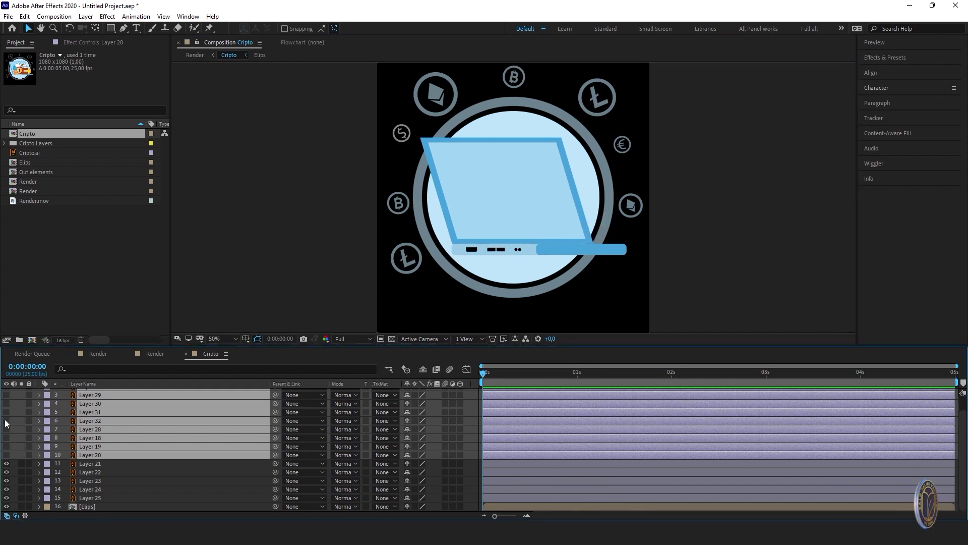
pyautogui.click(7, 423)
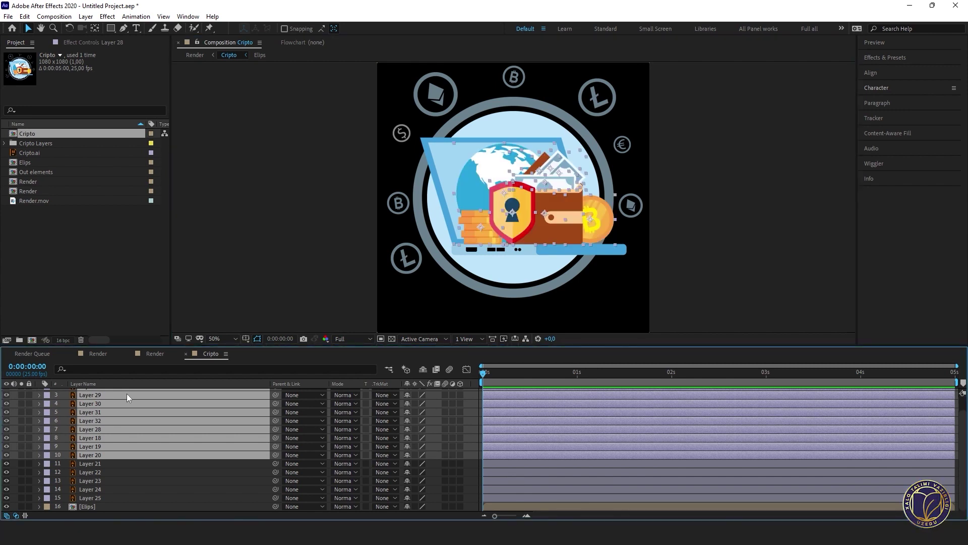
pyautogui.hotkey('ctrl', 'shift', 'c')
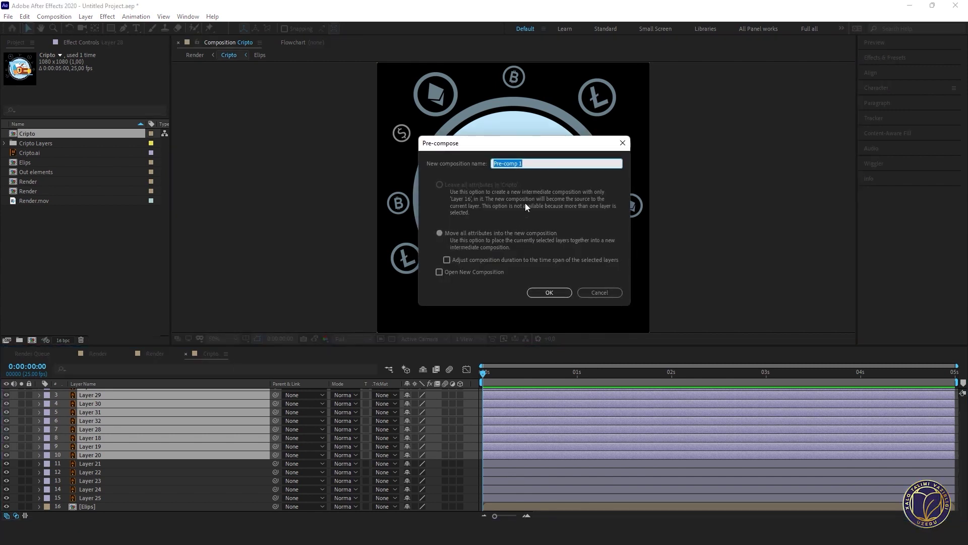
pyautogui.write('Comp elements')
pyautogui.click(561, 297)
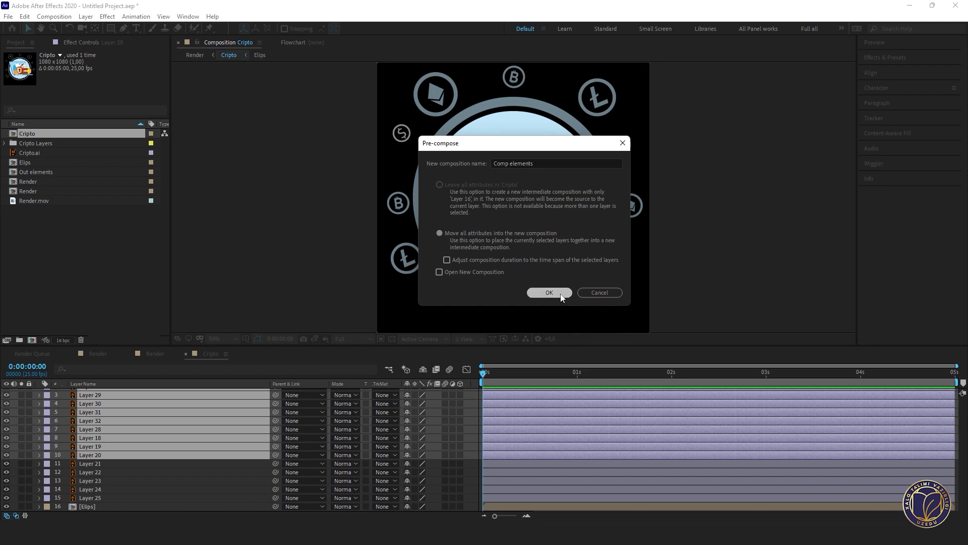
# - Pre-compose the laptop parts, Layer 21 to Layer 25, into a new composition named Comp
pyautogui.keyDown('shift'); pyautogui.click(84, 441); pyautogui.keyUp('shift')
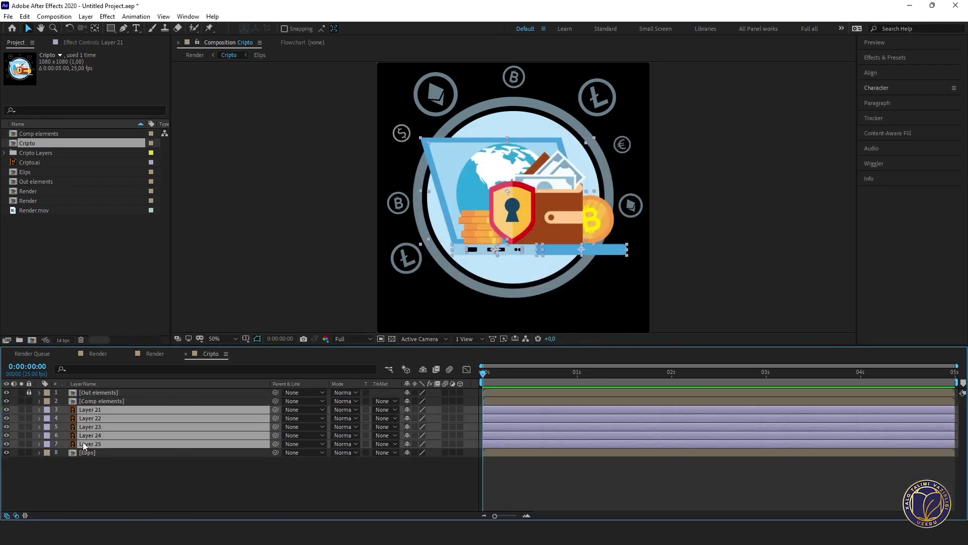
pyautogui.hotkey('ctrl', 'shift', 'c')
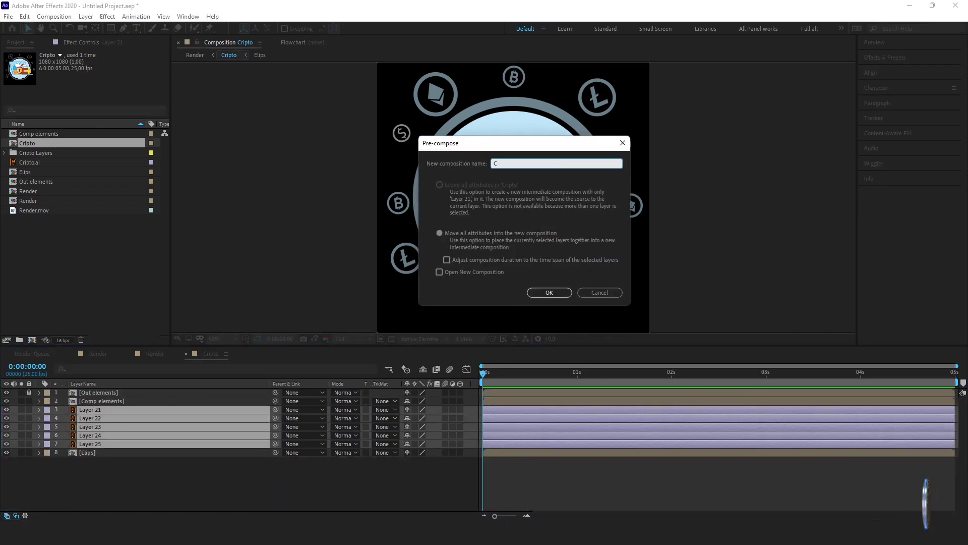
pyautogui.write('Comp')
pyautogui.press('Return')
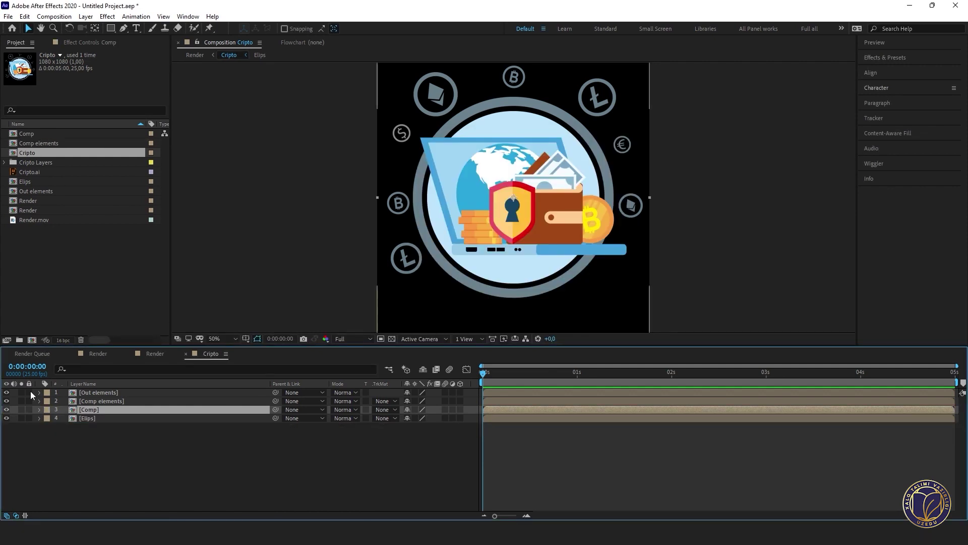
# - Hide all four pre-composed layers, showing each one alone in turn to check its contents
pyautogui.moveTo(6, 398); pyautogui.dragTo(2, 428)
pyautogui.click(2, 429)
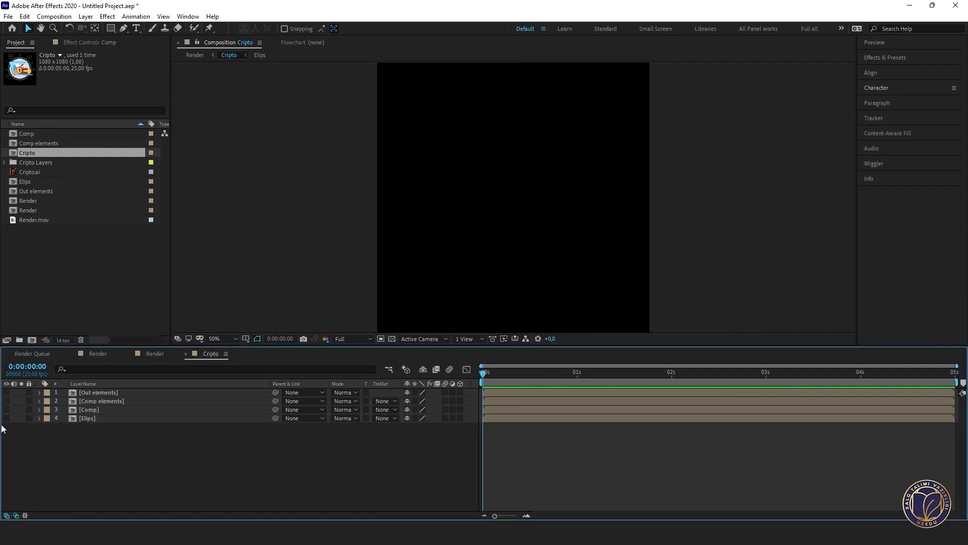
pyautogui.click(6, 418)
pyautogui.click(6, 418)
pyautogui.click(6, 410)
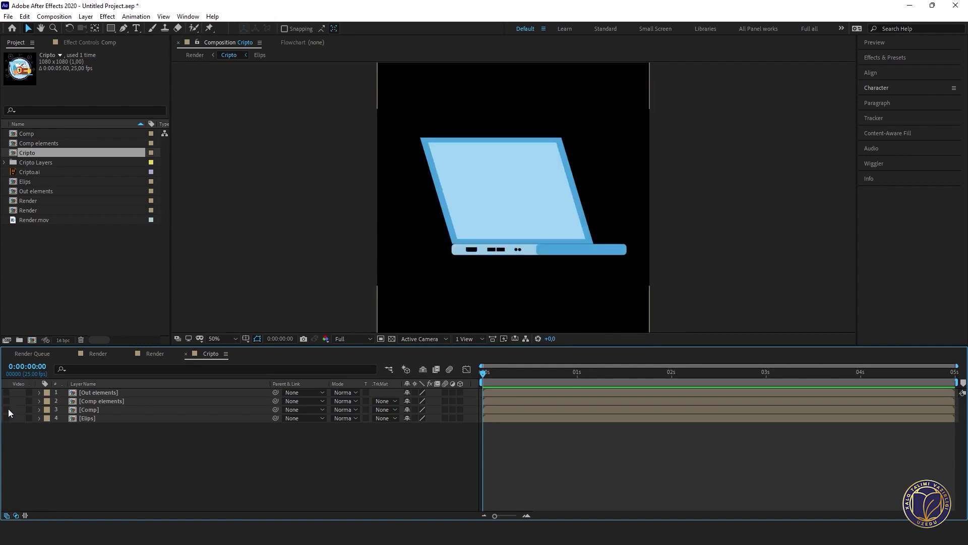
pyautogui.click(6, 410)
pyautogui.click(6, 401)
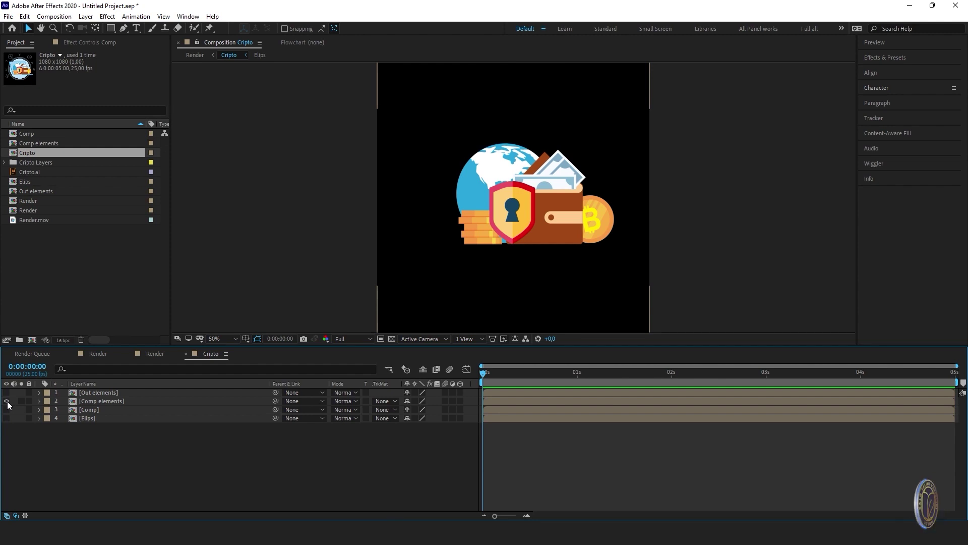
pyautogui.click(6, 401)
pyautogui.click(6, 393)
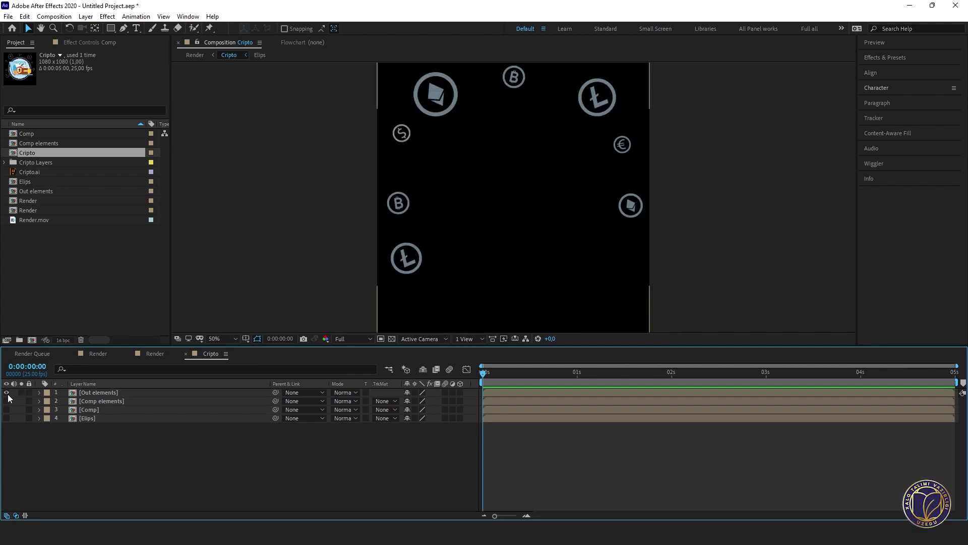
pyautogui.click(6, 394)
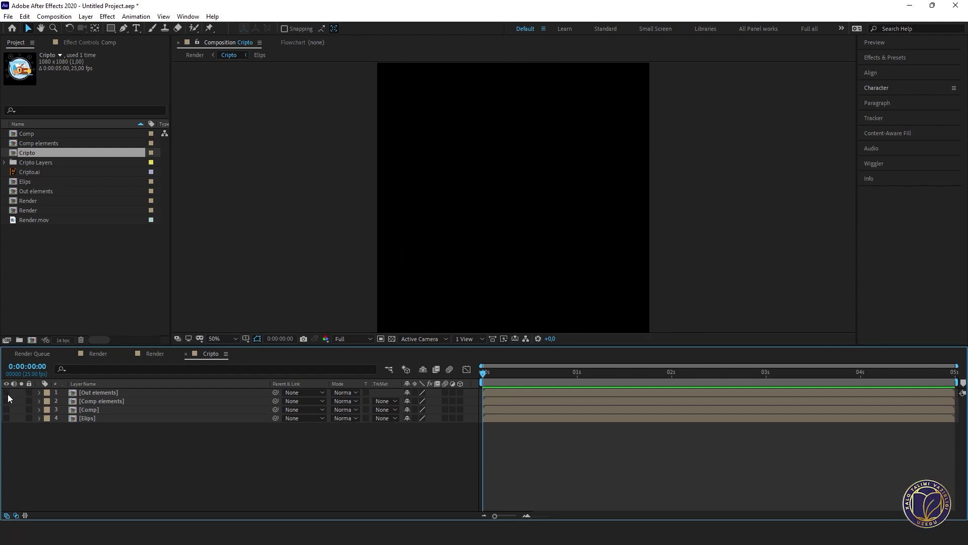
# - Play the reference animation in the Render composition from the start to review how the elements appear
pyautogui.click(97, 354)
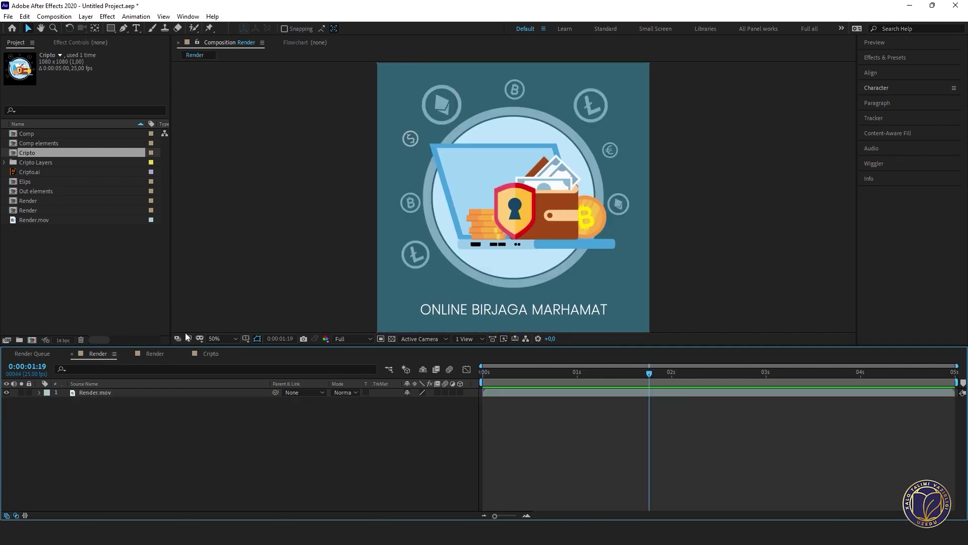
pyautogui.click(482, 374)
pyautogui.press('space')
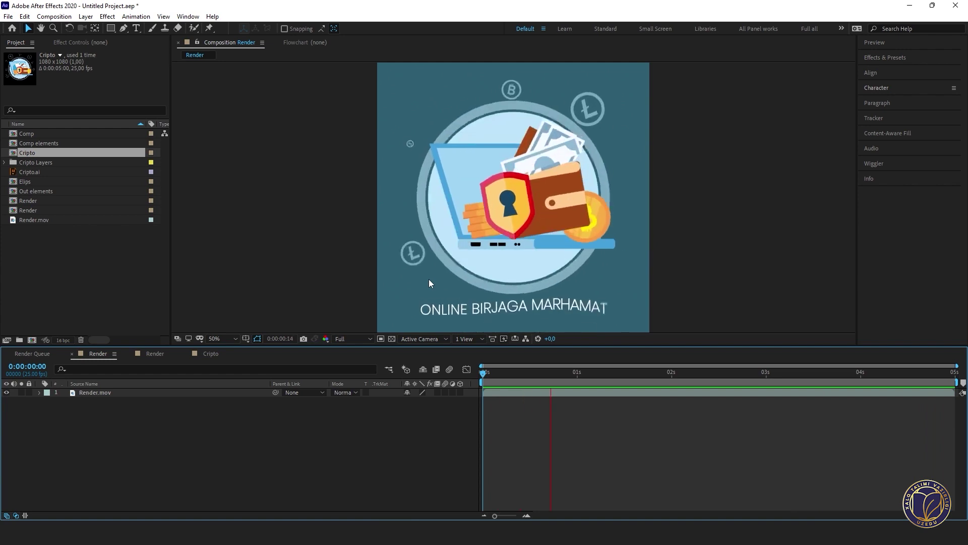
pyautogui.press('space')
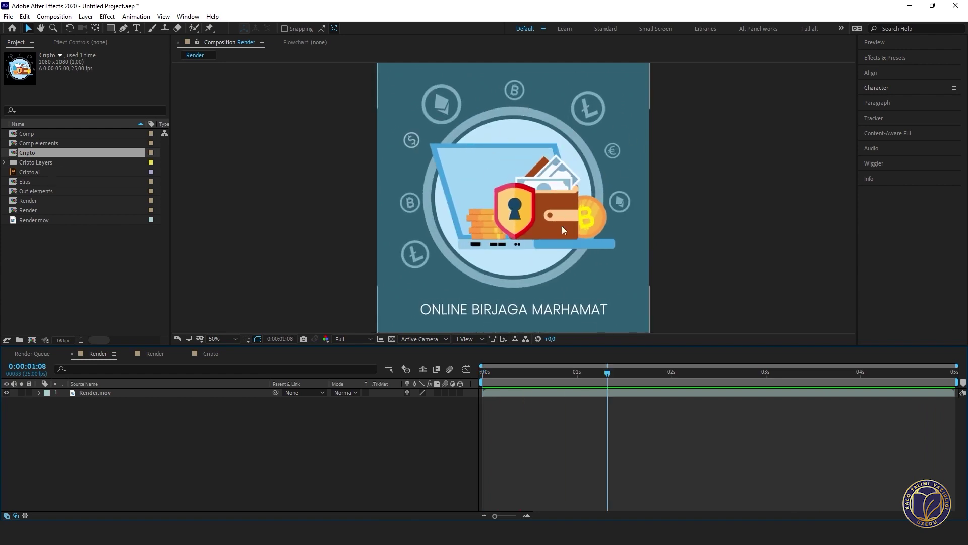
# - Return to the Cripto composition, show the Elips layer and open its nested composition
pyautogui.click(211, 353)
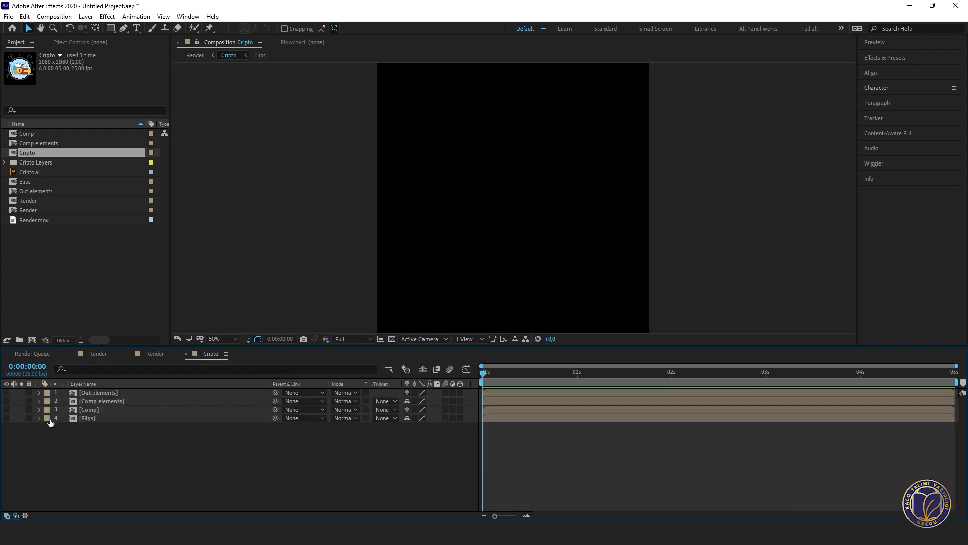
pyautogui.click(7, 419)
pyautogui.doubleClick(83, 418)
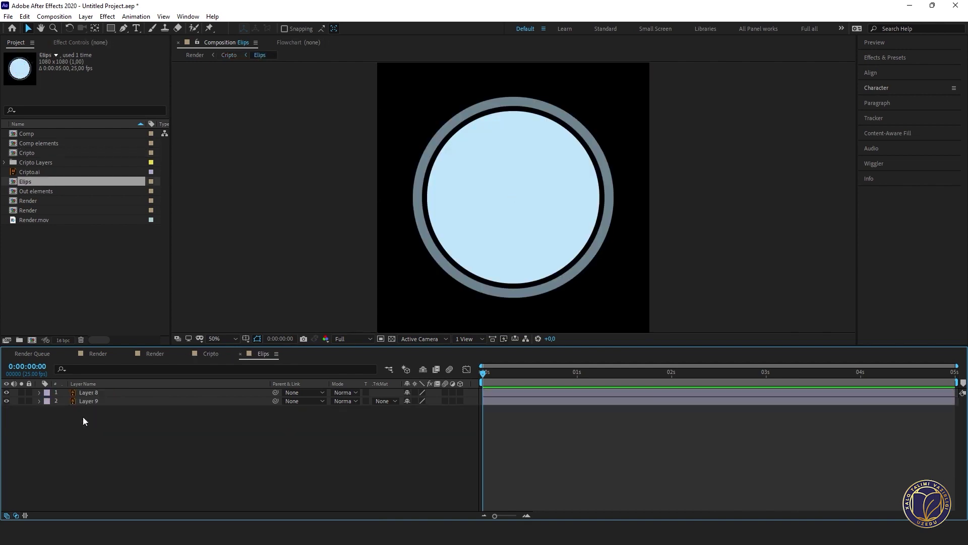
# - Identify the two circle layers by toggling their visibility and rename the outer ring, Layer 8, to out
pyautogui.click(552, 184)
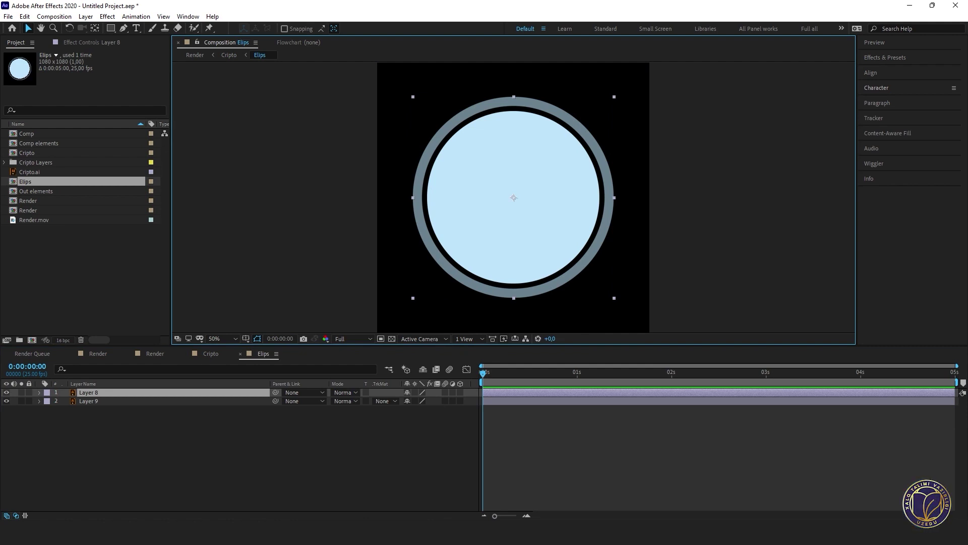
pyautogui.click(7, 400)
pyautogui.click(7, 400)
pyautogui.click(6, 400)
pyautogui.click(6, 400)
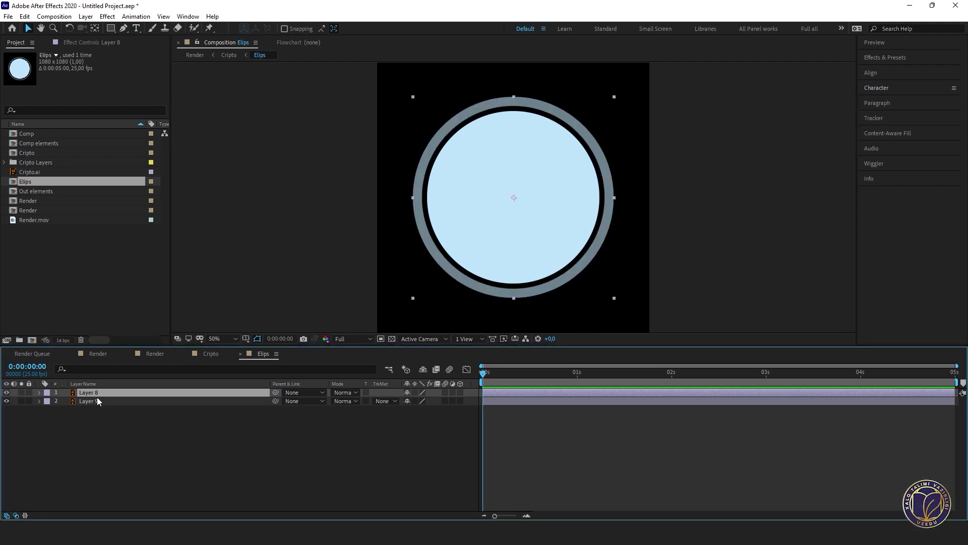
pyautogui.press('Return')
pyautogui.write('out')
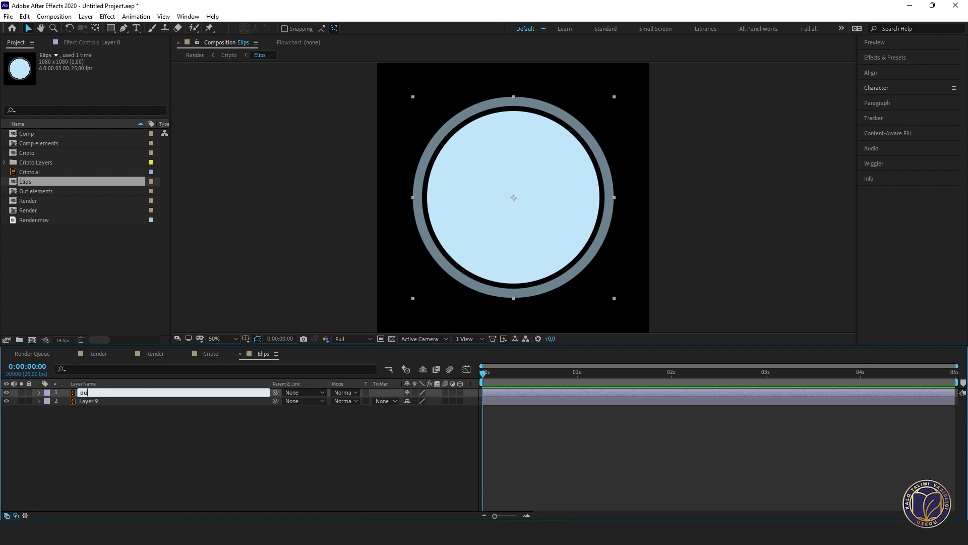
# - Rename the light blue inner circle, Layer 9, to in
pyautogui.click(97, 399)
pyautogui.press('Return')
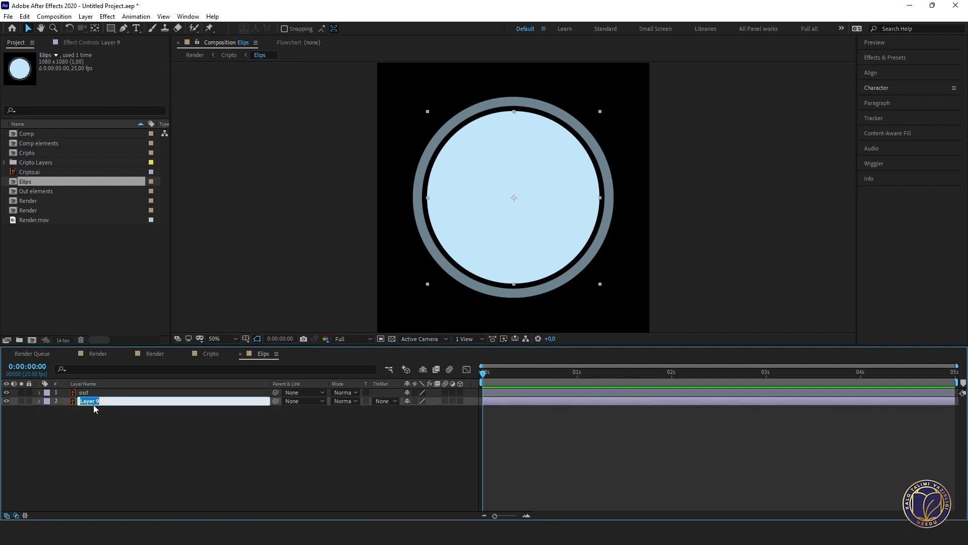
pyautogui.write('in')
pyautogui.press('Return')
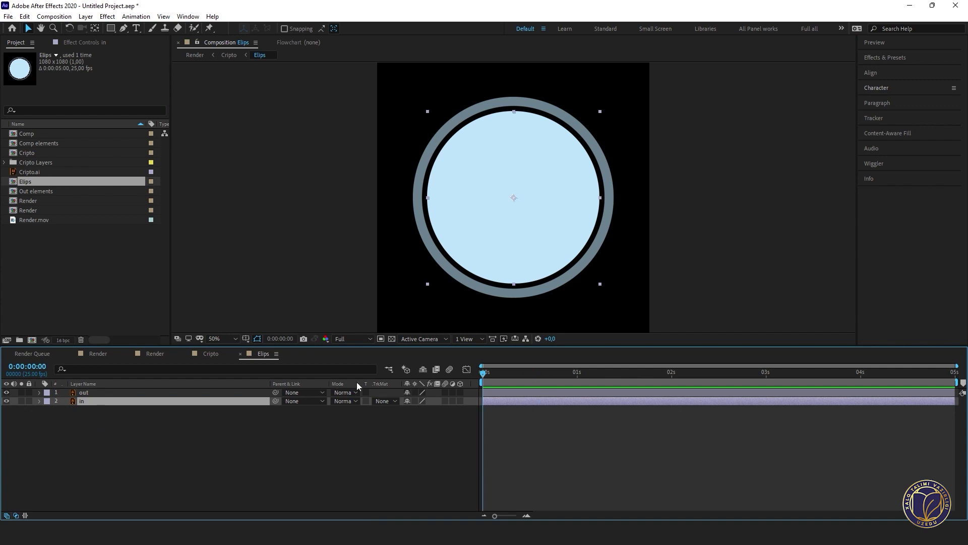
# - Add Scale keyframes to both the out and in layers at 1 second
pyautogui.click(576, 375)
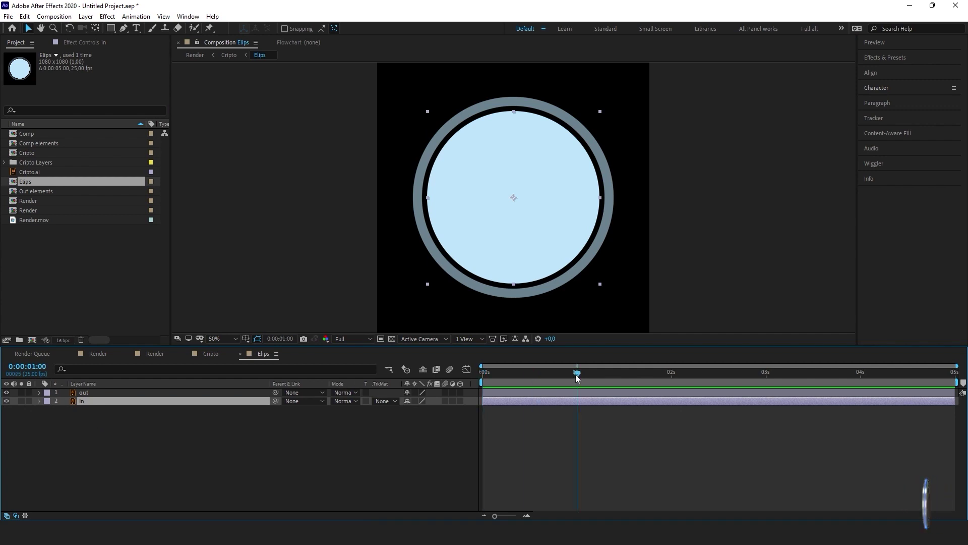
pyautogui.keyDown('shift'); pyautogui.click(110, 394); pyautogui.keyUp('shift')
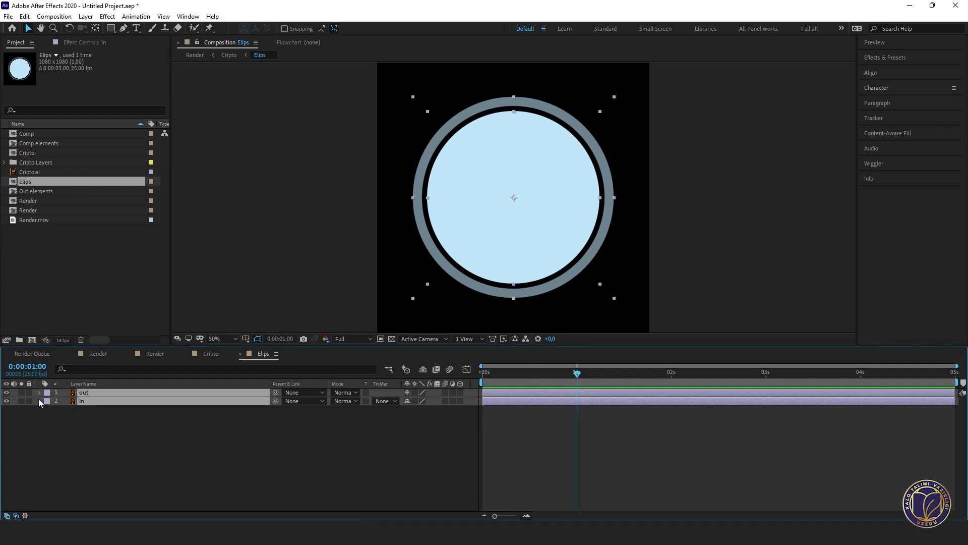
pyautogui.hotkey('alt', 'shift', 's')
pyautogui.click(502, 437)
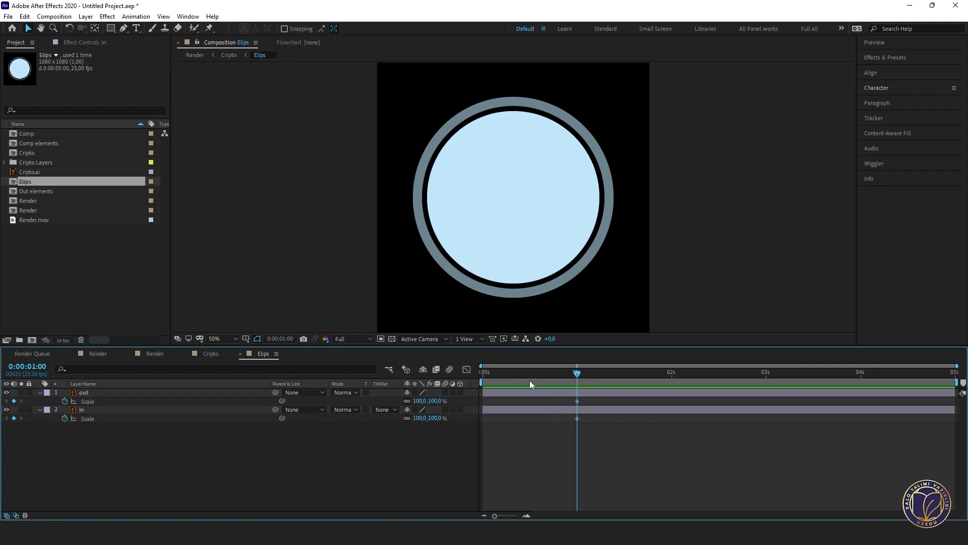
# - Set the Scale of the out and in layers to 0% at the composition start and preview the growth
pyautogui.press('Home')
pyautogui.click(419, 401)
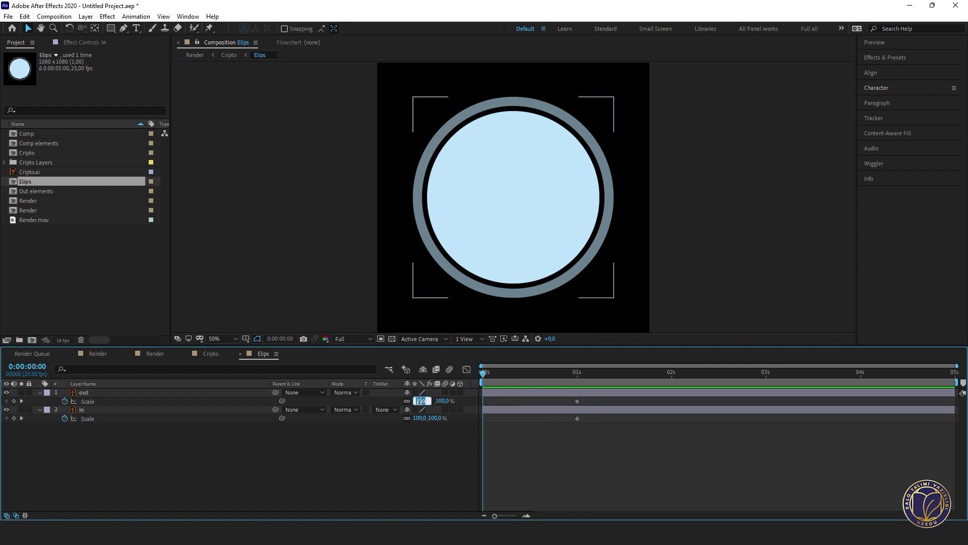
pyautogui.write('0')
pyautogui.press('Return')
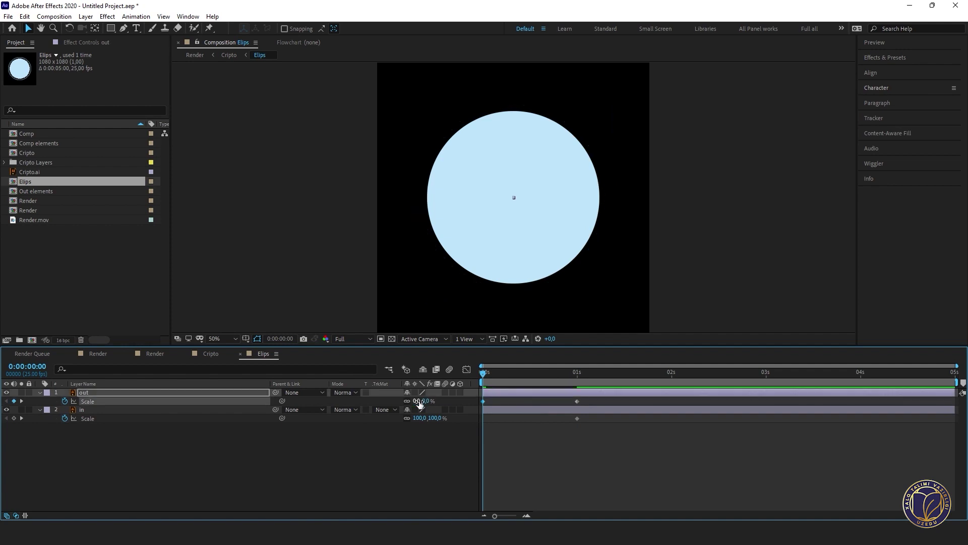
pyautogui.click(417, 418)
pyautogui.write('0')
pyautogui.press('Return')
pyautogui.press('space')
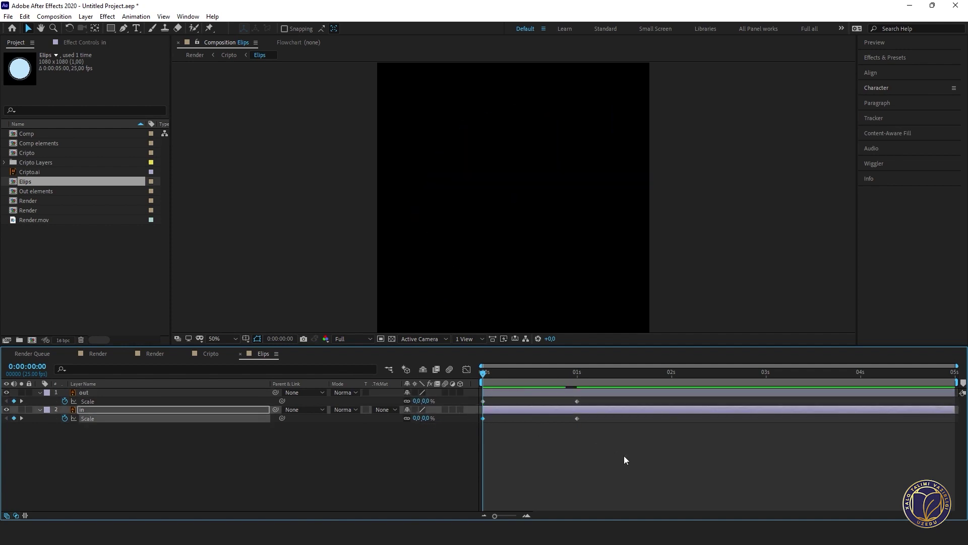
pyautogui.click(577, 377)
pyautogui.press('space')
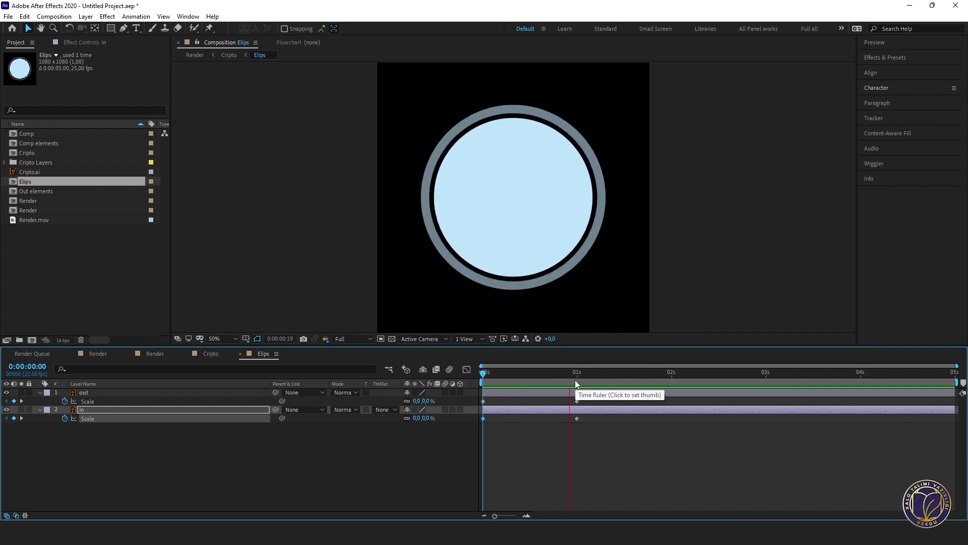
pyautogui.press('space')
# - Set the Scale of both circle layers to 120% at frame 15 for an overshoot and preview the animation
pyautogui.moveTo(548, 377); pyautogui.dragTo(541, 378)
pyautogui.click(577, 401)
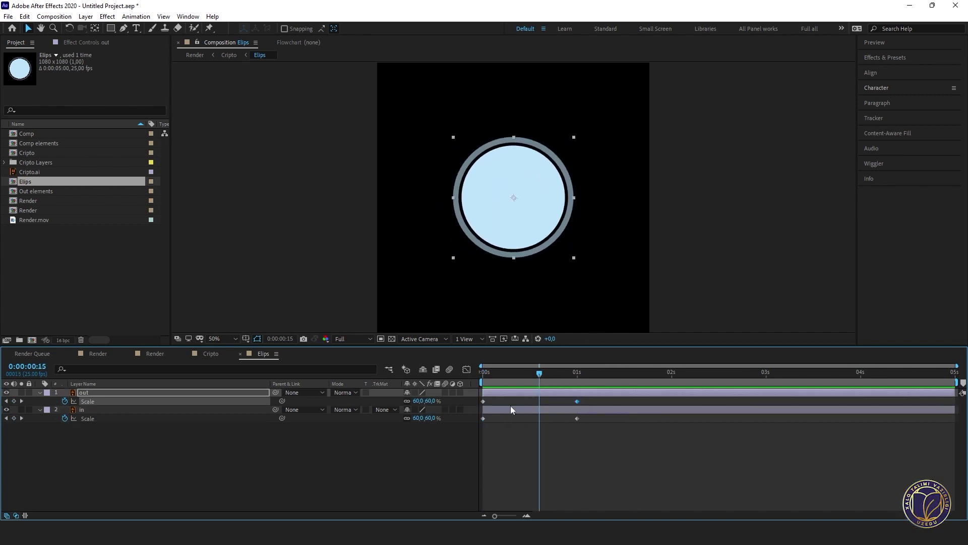
pyautogui.moveTo(421, 402); pyautogui.dragTo(421, 406)
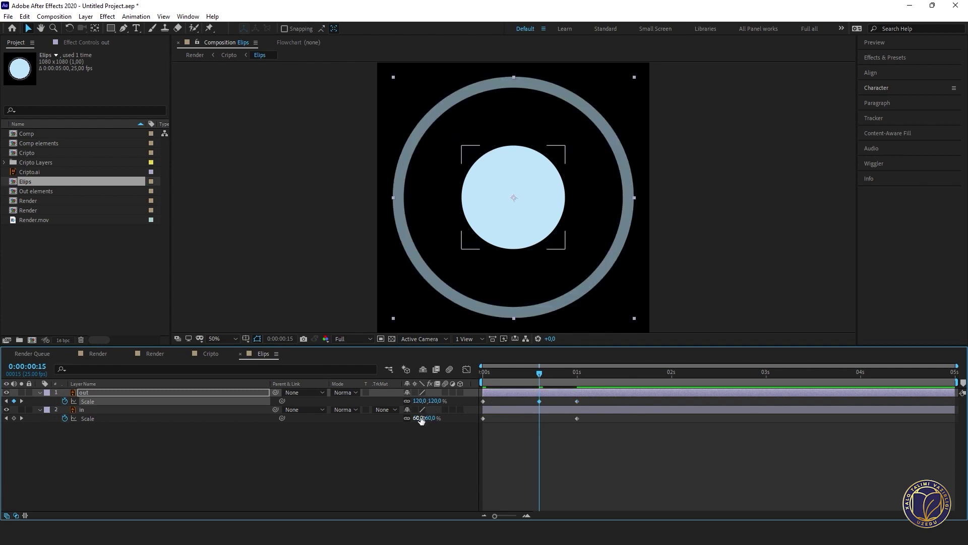
pyautogui.click(420, 419)
pyautogui.write('120')
pyautogui.press('Return')
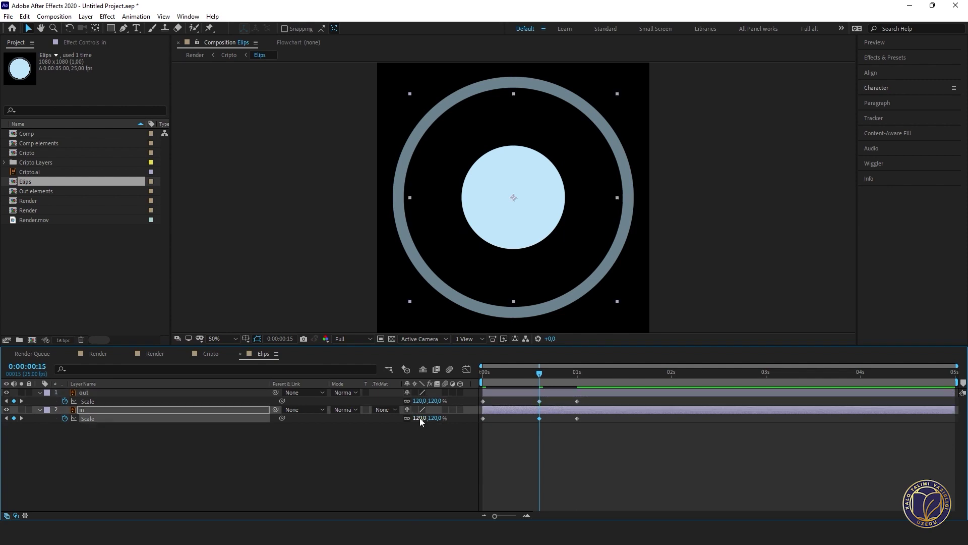
pyautogui.moveTo(539, 375); pyautogui.dragTo(471, 394)
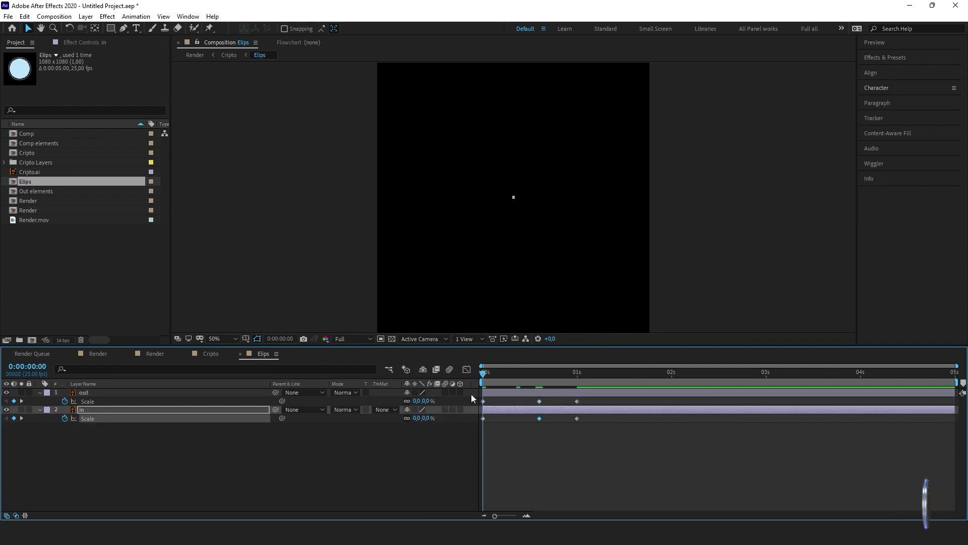
pyautogui.press('space')
pyautogui.press('space')
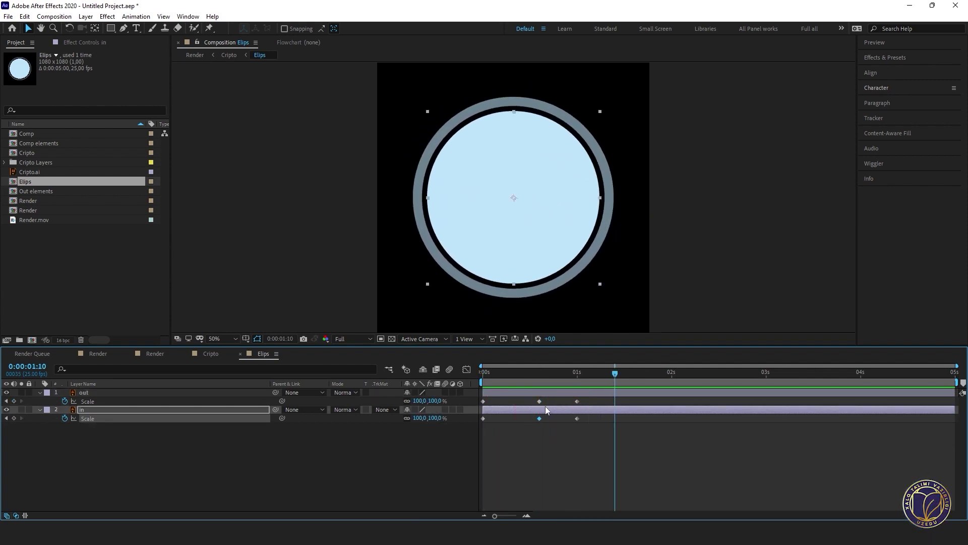
# - Move the overshoot Scale keyframes of both layers to about frame 18 and apply Easy Ease to the last two keyframes of each
pyautogui.click(540, 402)
pyautogui.moveTo(539, 402); pyautogui.dragTo(536, 437)
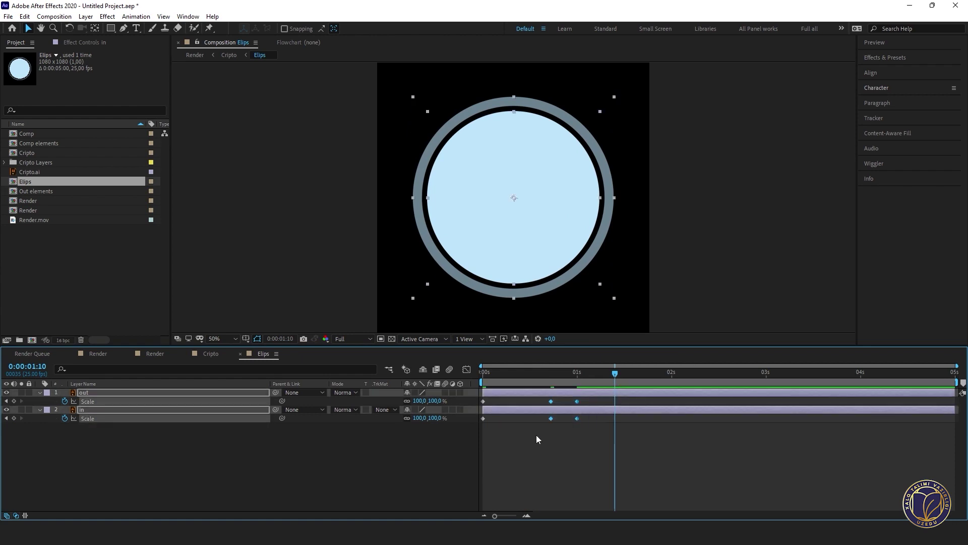
pyautogui.press('F9')
# - Compress the Scale keyframes of both circles proportionally to end at about frame 12 and preview the faster animation
pyautogui.moveTo(598, 399); pyautogui.dragTo(391, 483)
pyautogui.moveTo(577, 418); pyautogui.dragTo(529, 418)
pyautogui.press('Home')
pyautogui.press('space')
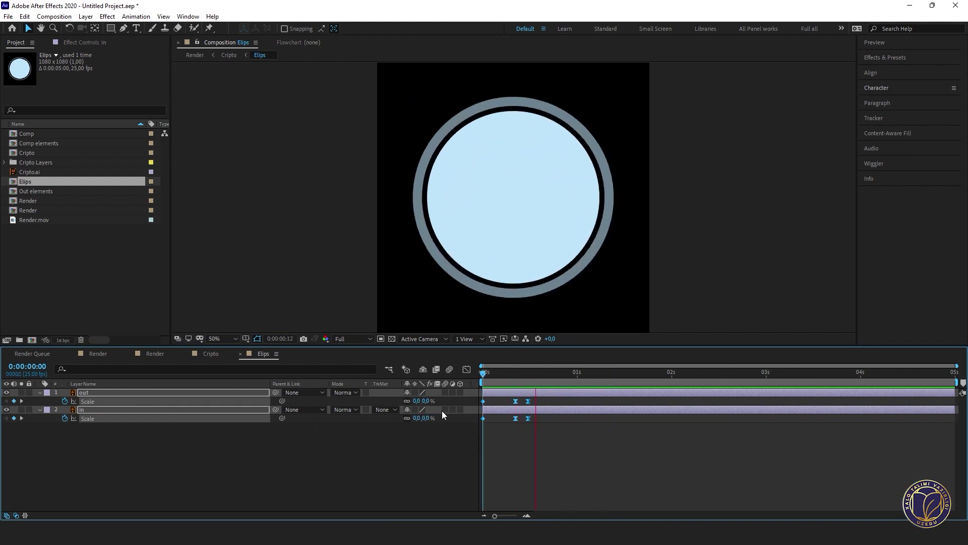
pyautogui.click(411, 457)
pyautogui.press('space')
pyautogui.press('space')
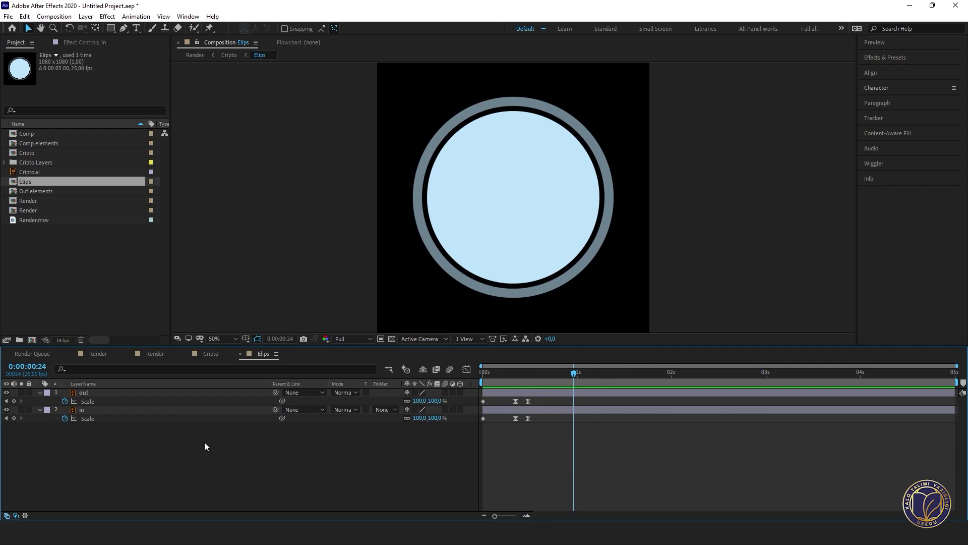
# - Shift the in layer about three frames later than the out layer and preview the offset
pyautogui.click(111, 393)
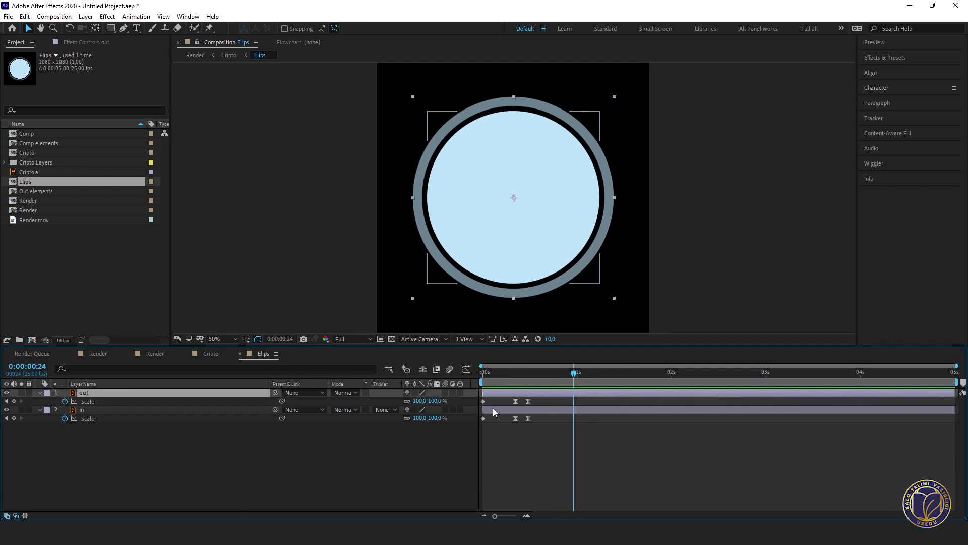
pyautogui.moveTo(492, 408); pyautogui.dragTo(503, 407)
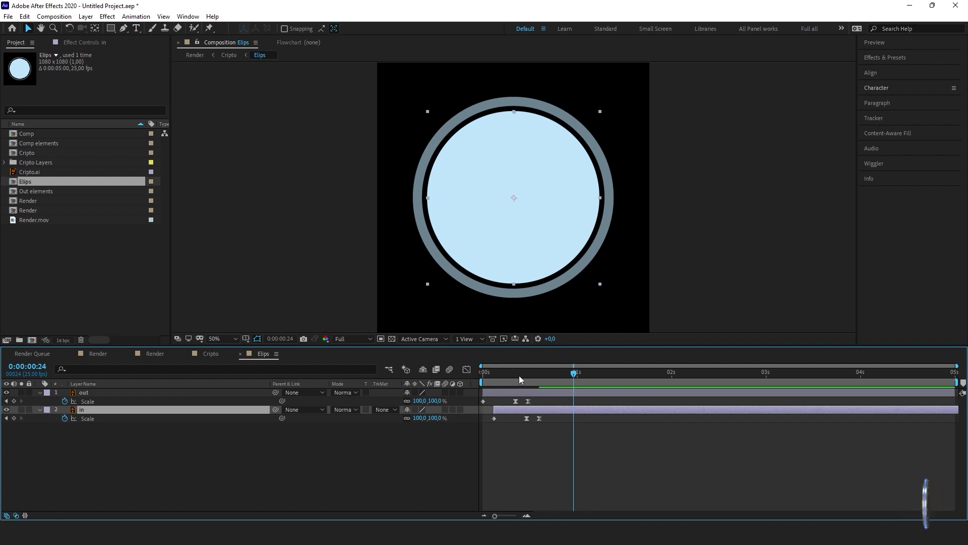
pyautogui.press('space')
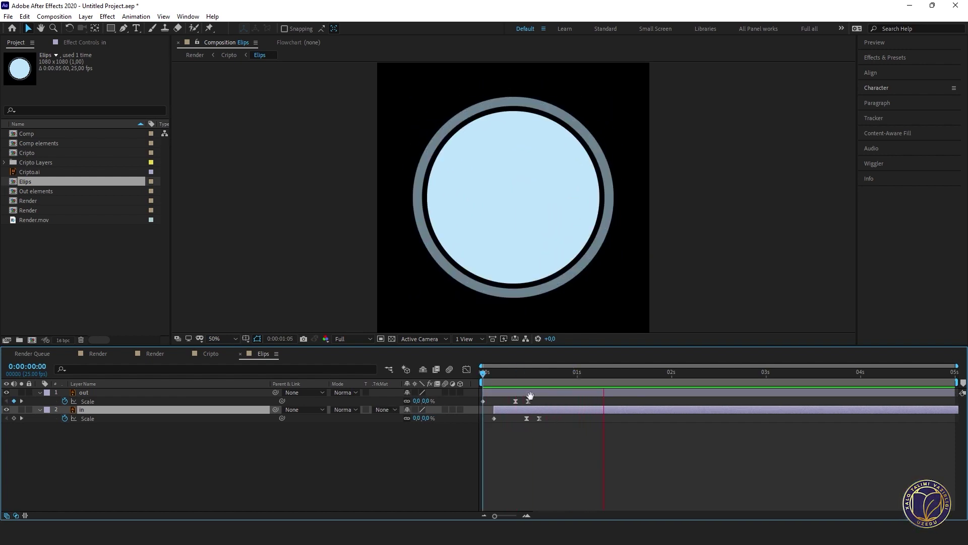
pyautogui.press('space')
pyautogui.press('space')
pyautogui.press('space')
# - Move the last Scale keyframes of both circle layers about two frames later and preview the result
pyautogui.moveTo(562, 401); pyautogui.dragTo(537, 421)
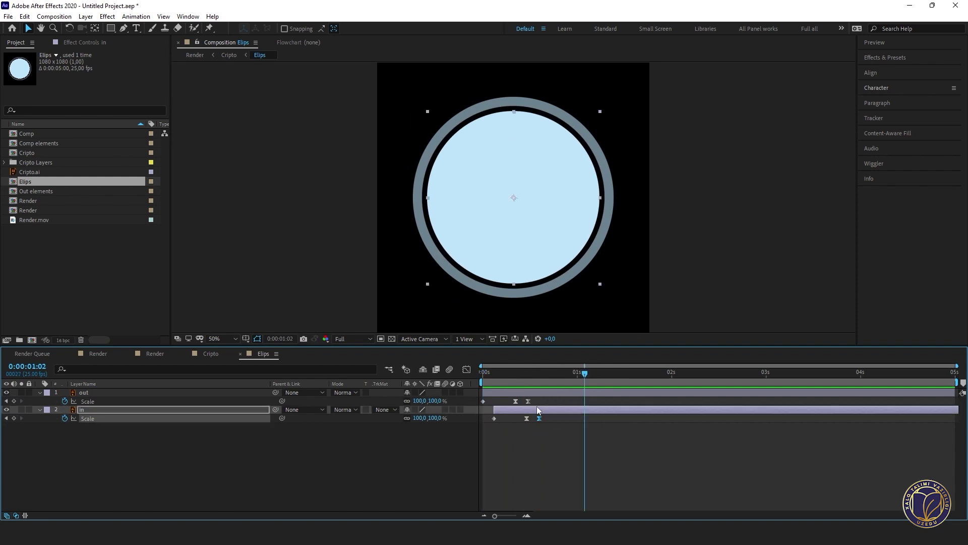
pyautogui.keyDown('shift'); pyautogui.click(528, 401); pyautogui.keyUp('shift')
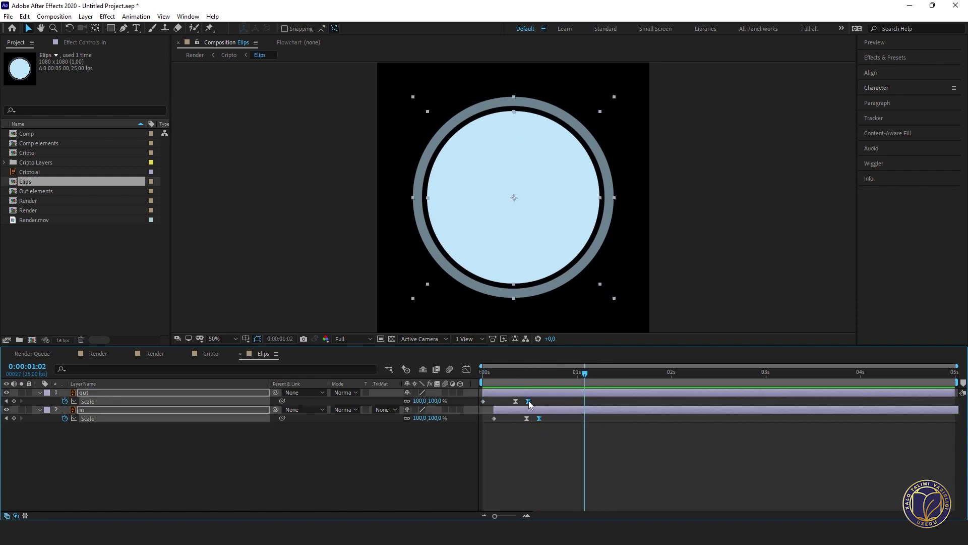
pyautogui.moveTo(531, 401); pyautogui.dragTo(535, 402)
pyautogui.press('space')
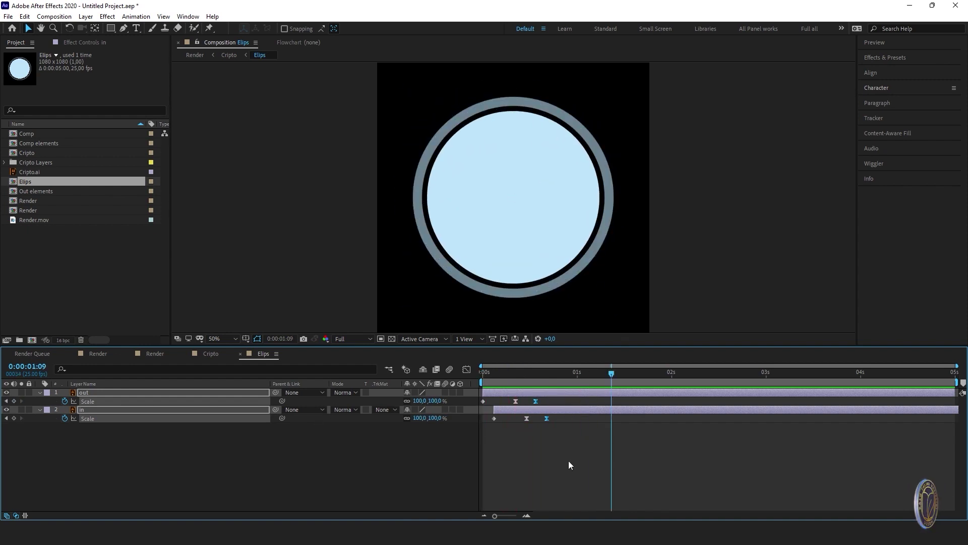
pyautogui.click(555, 446)
pyautogui.click(519, 381)
pyautogui.press('space')
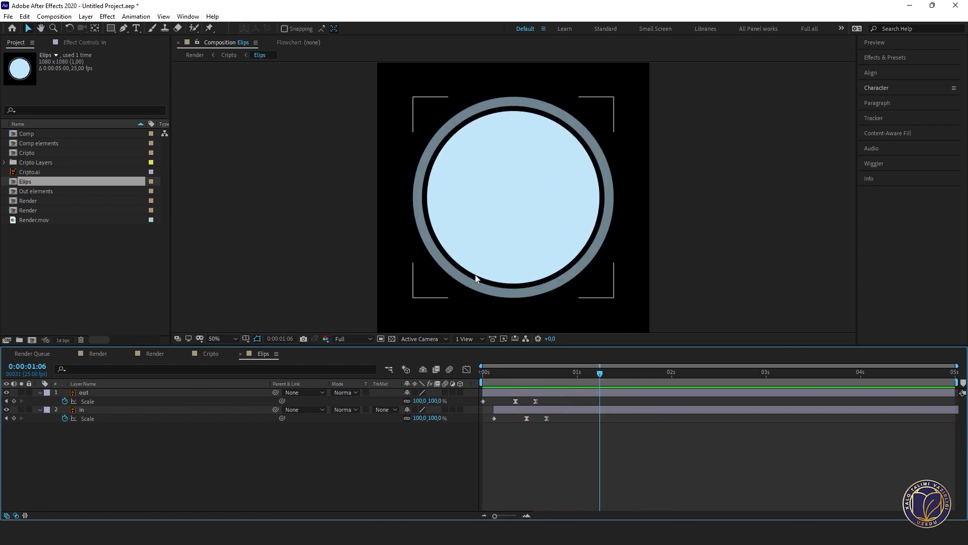
# - Return to the Cripto composition and show the Comp layer with the laptop
pyautogui.click(159, 357)
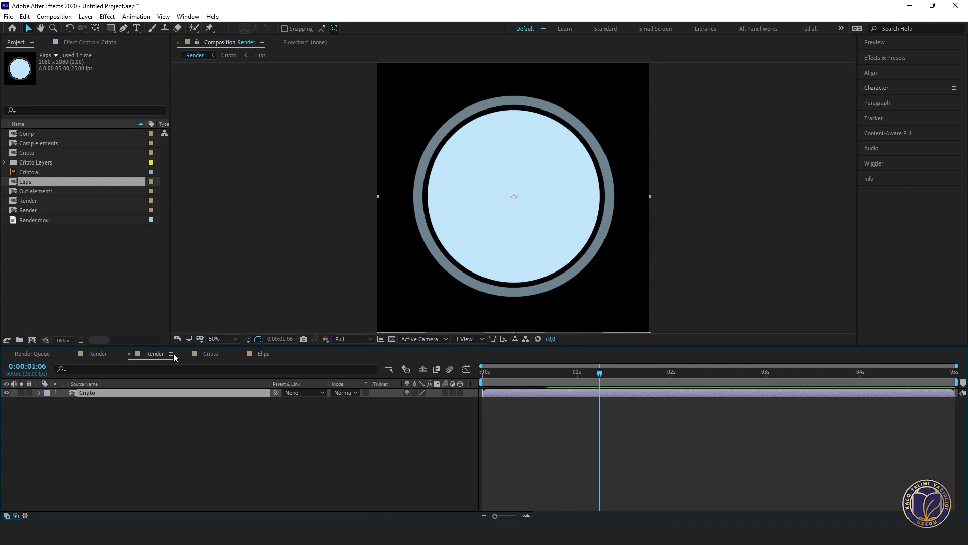
pyautogui.click(205, 353)
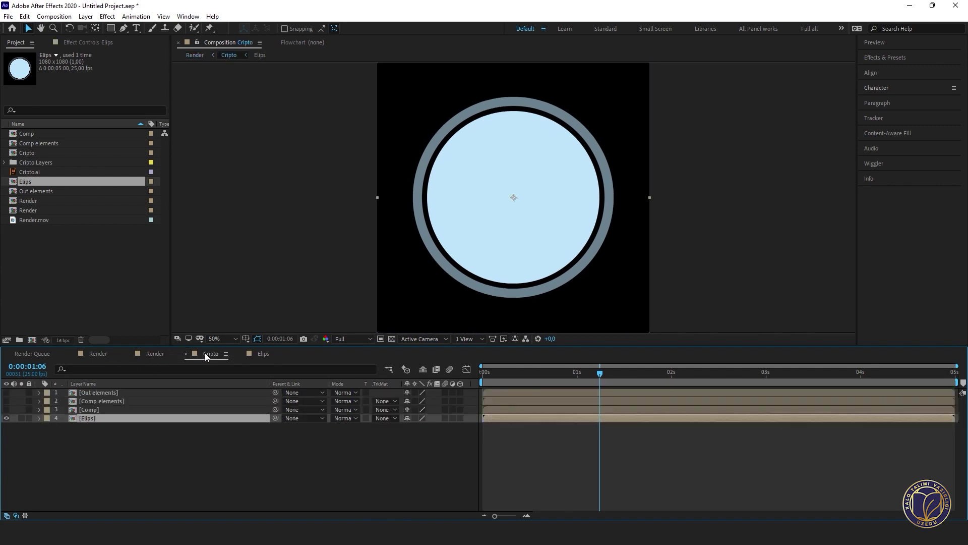
pyautogui.click(103, 410)
pyautogui.click(7, 409)
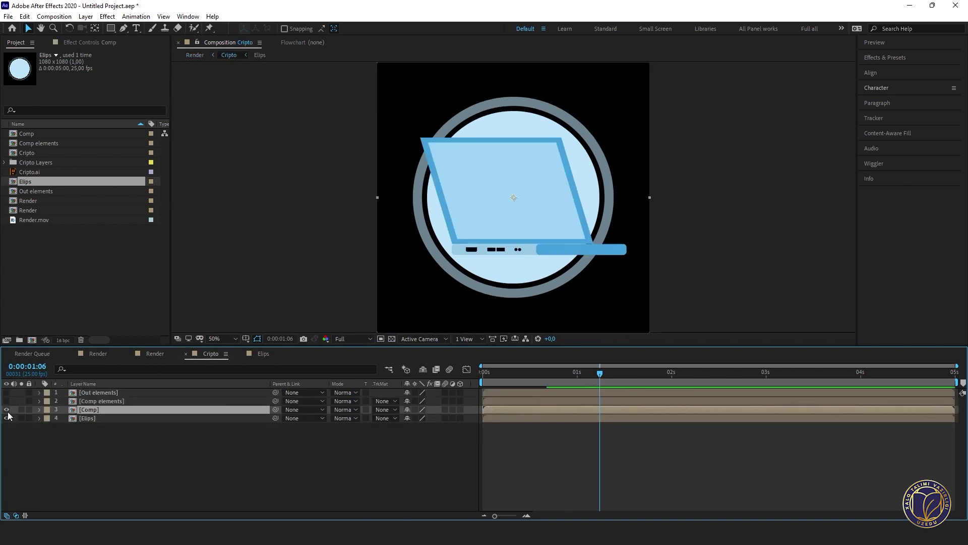
# - Play the reference Render composition from the start to examine the laptop's entrance, and return to the Cripto composition
pyautogui.click(96, 354)
pyautogui.press('Home')
pyautogui.press('space')
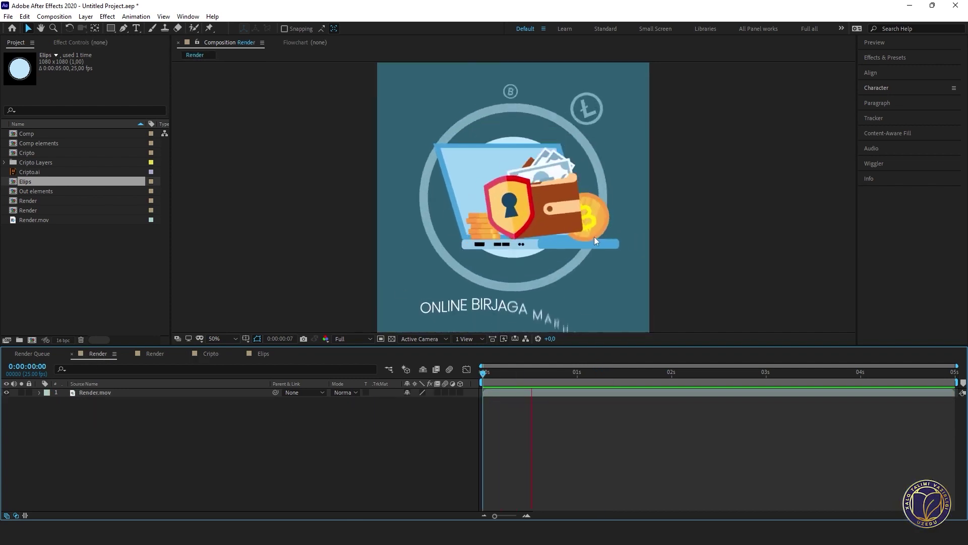
pyautogui.press('space')
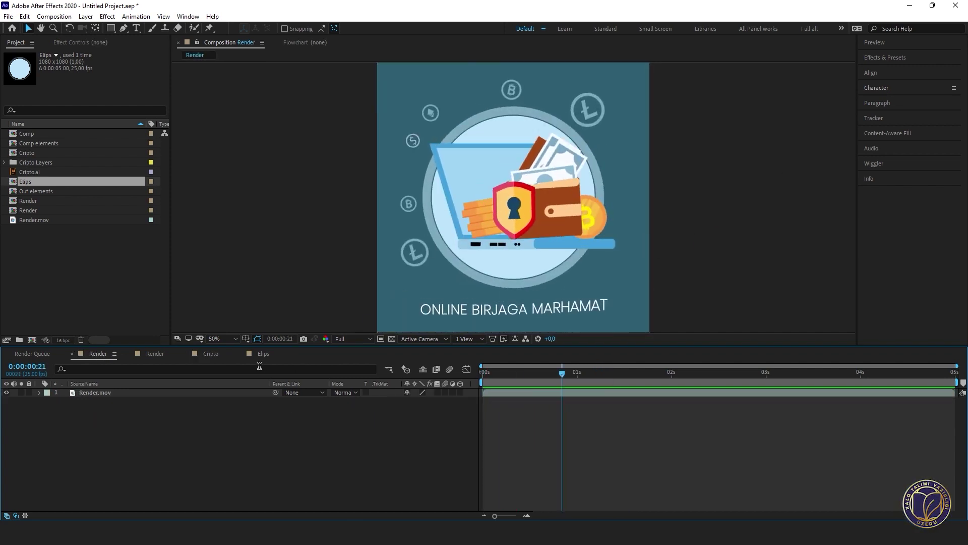
pyautogui.hotkey('shift', 'Escape')
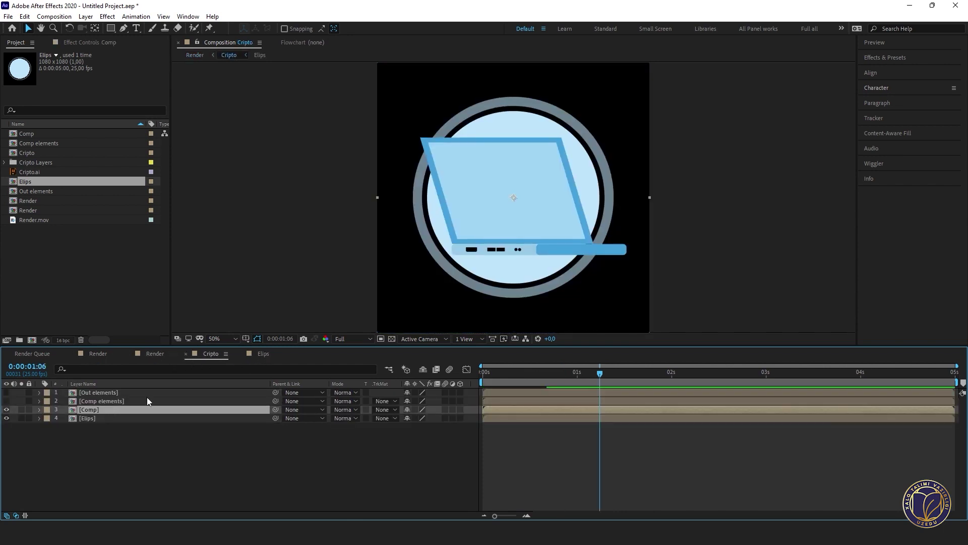
# - Preview the Cripto composition and add a Position keyframe to the Comp layer at 1 second
pyautogui.press('space')
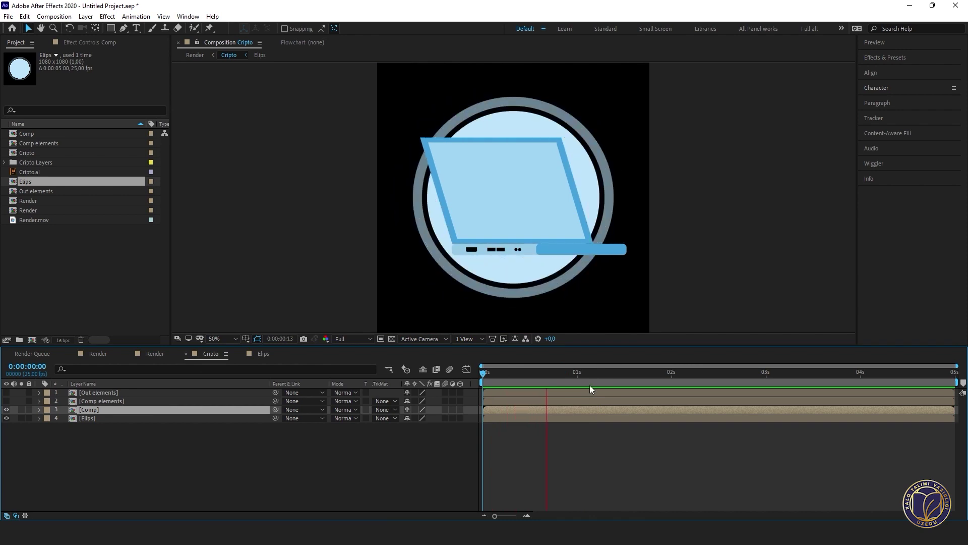
pyautogui.press('space')
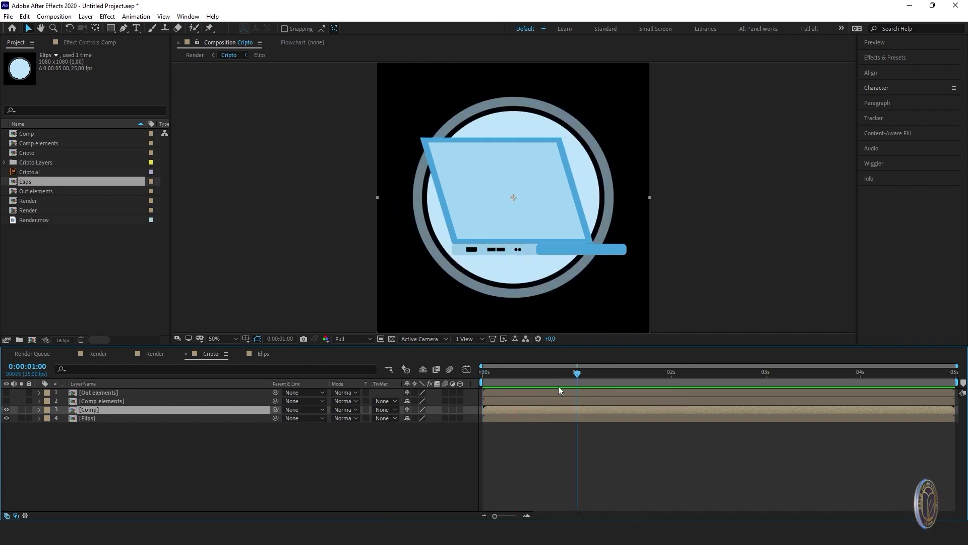
pyautogui.press('space')
pyautogui.moveTo(624, 371); pyautogui.dragTo(579, 374)
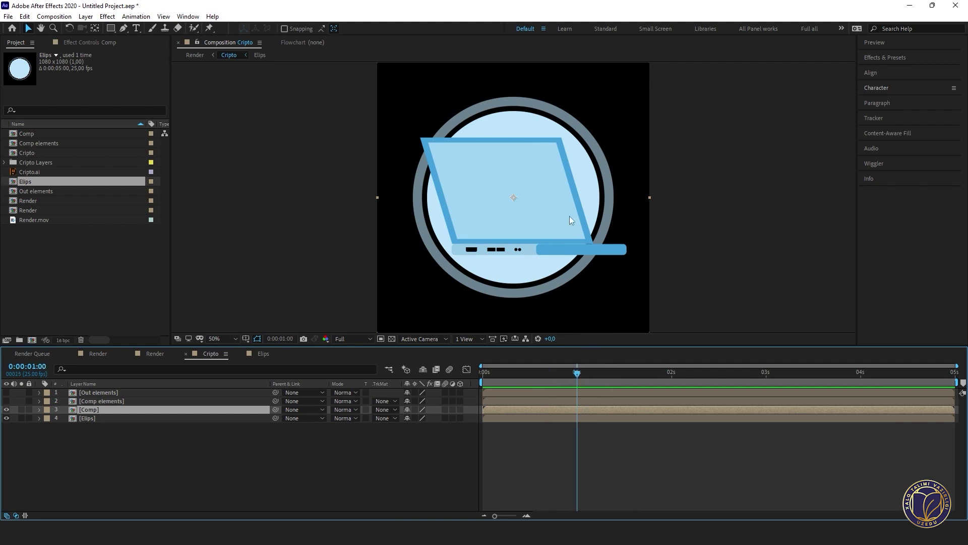
pyautogui.press('p')
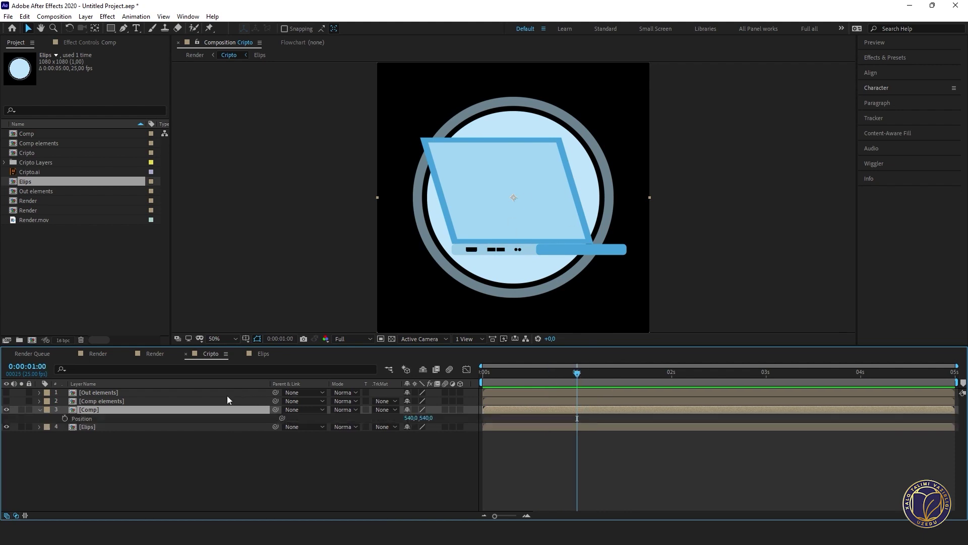
pyautogui.click(64, 419)
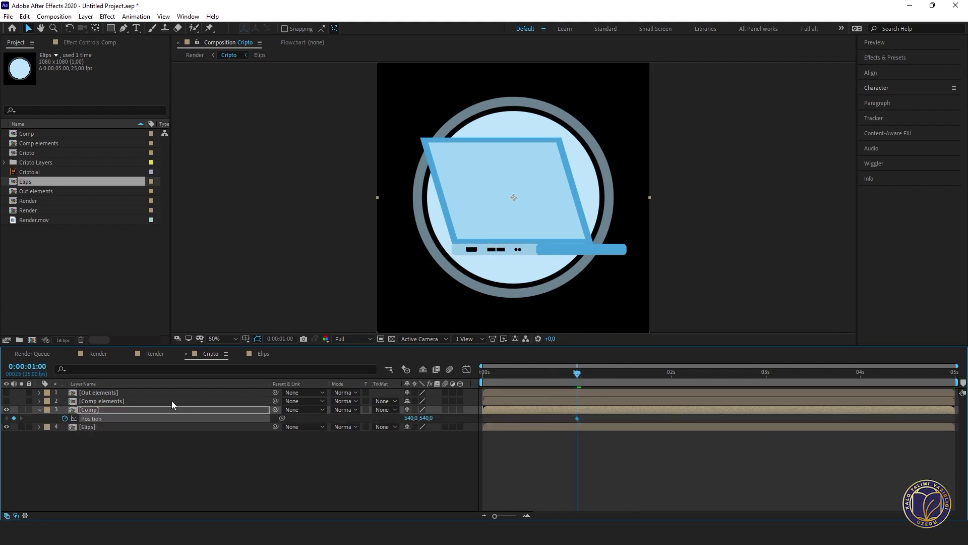
# - At frame 16, move the Comp laptop horizontally off the canvas's right side to about 1490, 540 and preview its slide-in
pyautogui.moveTo(545, 375)
pyautogui.mouseDown()
pyautogui.moveTo(518, 383)
pyautogui.moveTo(543, 379)
pyautogui.mouseUp()
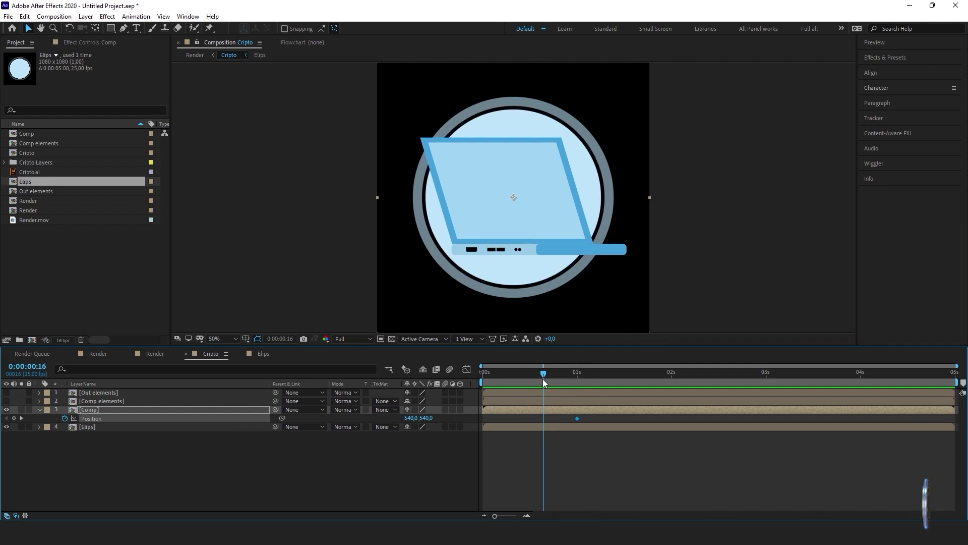
pyautogui.click(551, 251)
pyautogui.moveTo(551, 251); pyautogui.dragTo(791, 241)
pyautogui.press('space')
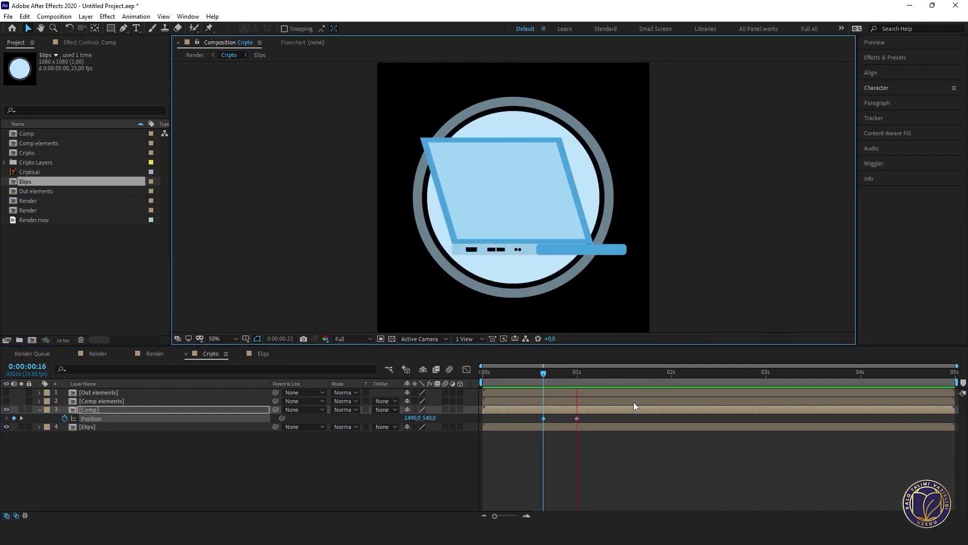
# - Apply Easy Ease to both Position keyframes of the Comp layer and display their speed graph
pyautogui.click(615, 421)
pyautogui.moveTo(615, 422); pyautogui.dragTo(476, 431)
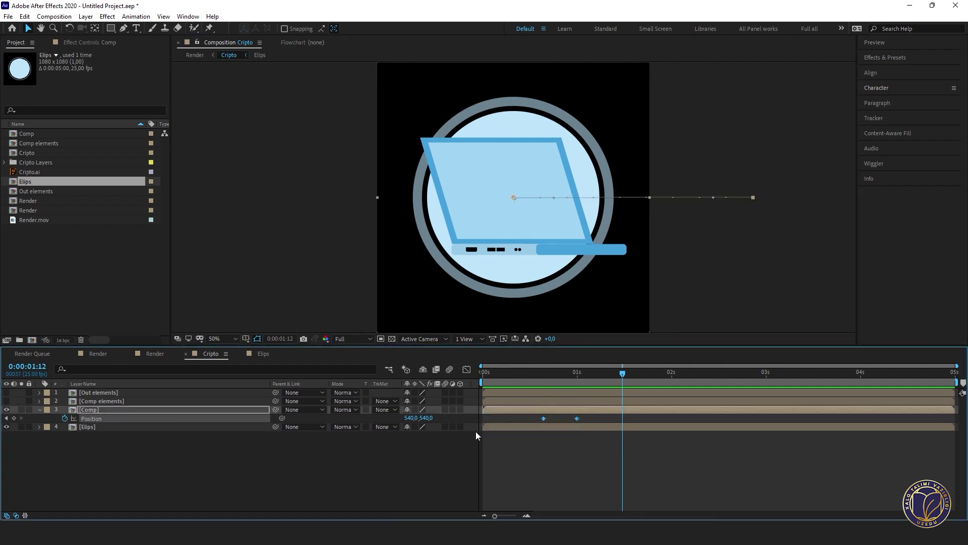
pyautogui.press('F9')
pyautogui.click(470, 370)
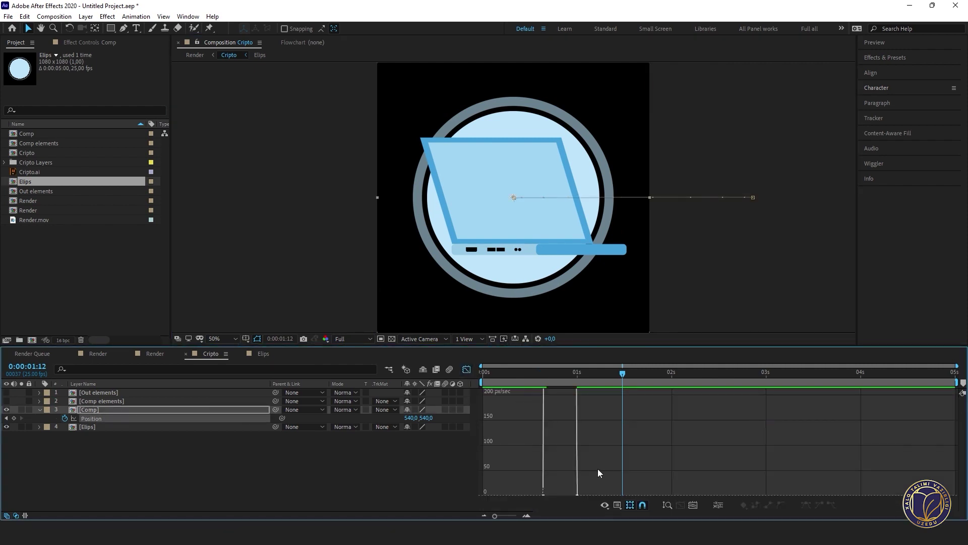
pyautogui.rightClick(643, 414)
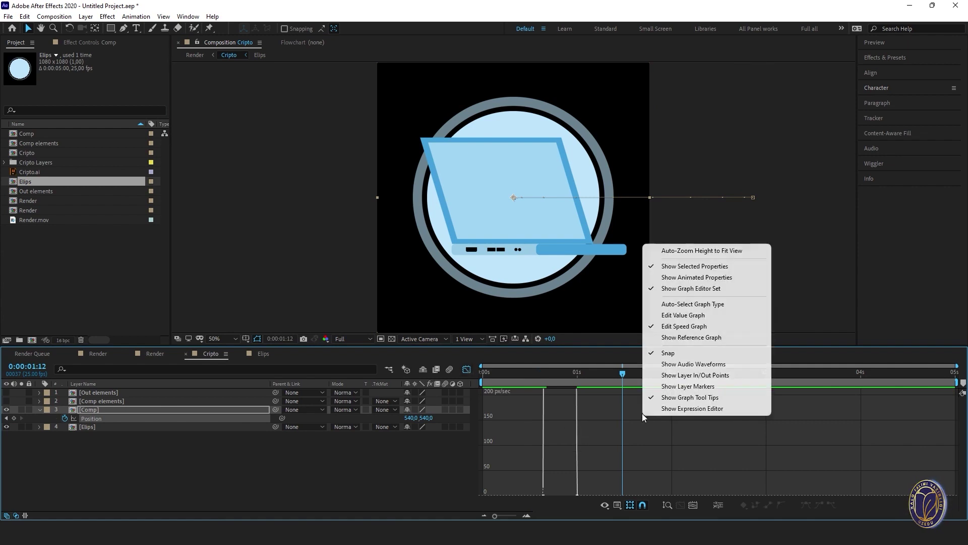
pyautogui.click(688, 326)
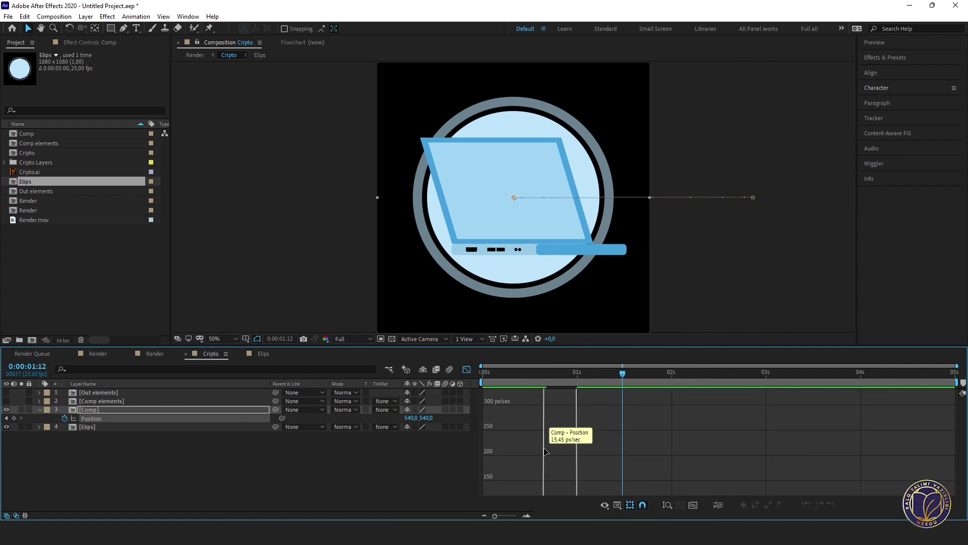
pyautogui.press('F9')
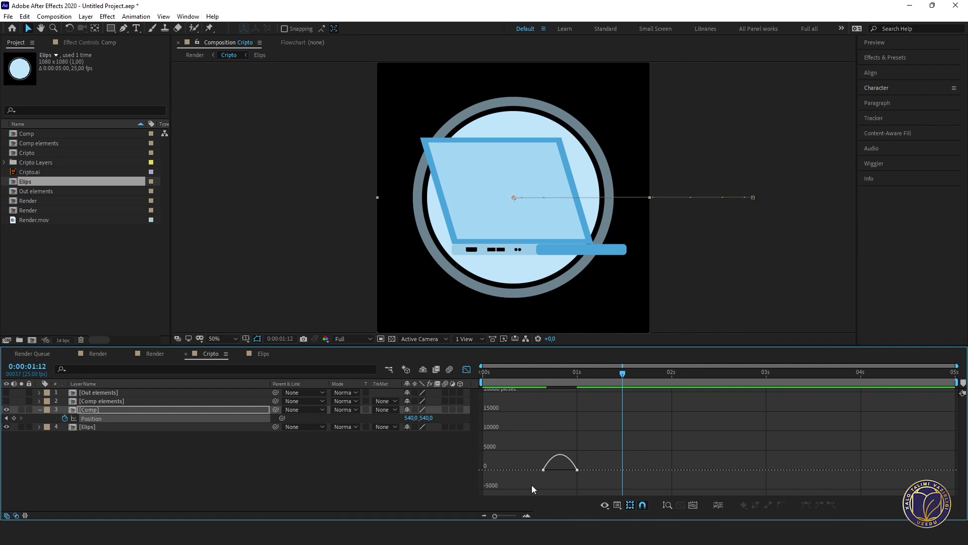
# - Lengthen the incoming easing of the second Position keyframe so the speed peaks around frame 18, and preview the laptop's slide-in
pyautogui.moveTo(626, 449); pyautogui.dragTo(492, 490)
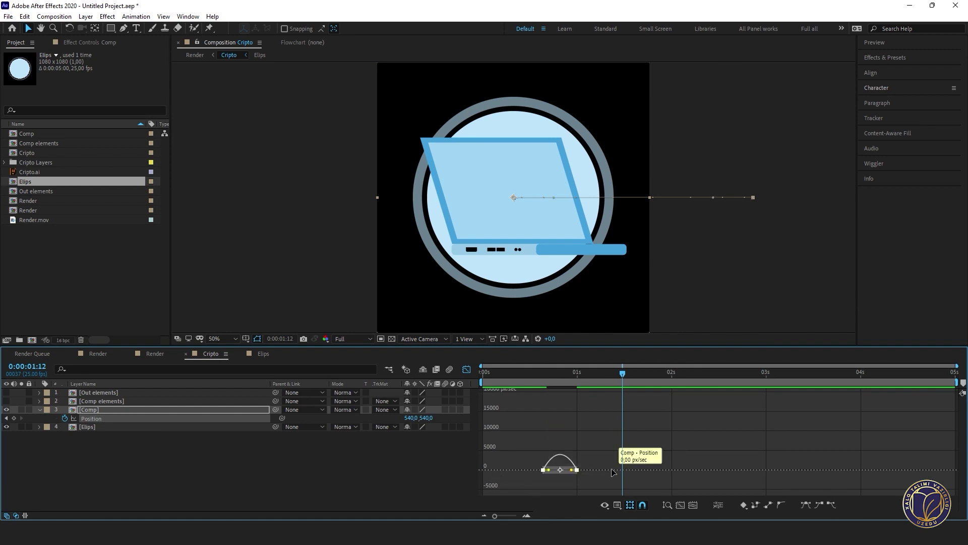
pyautogui.scroll(5, 549, 482)
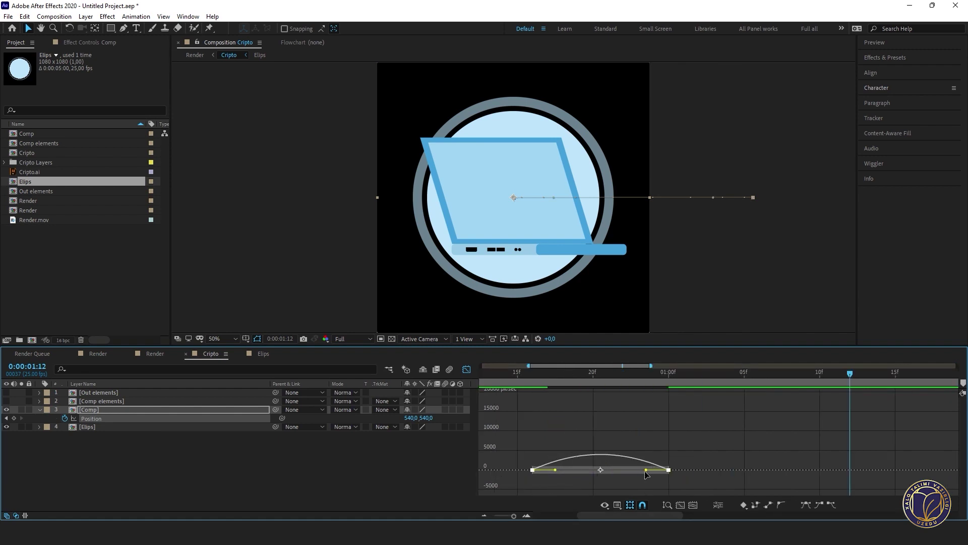
pyautogui.moveTo(645, 471); pyautogui.dragTo(593, 474)
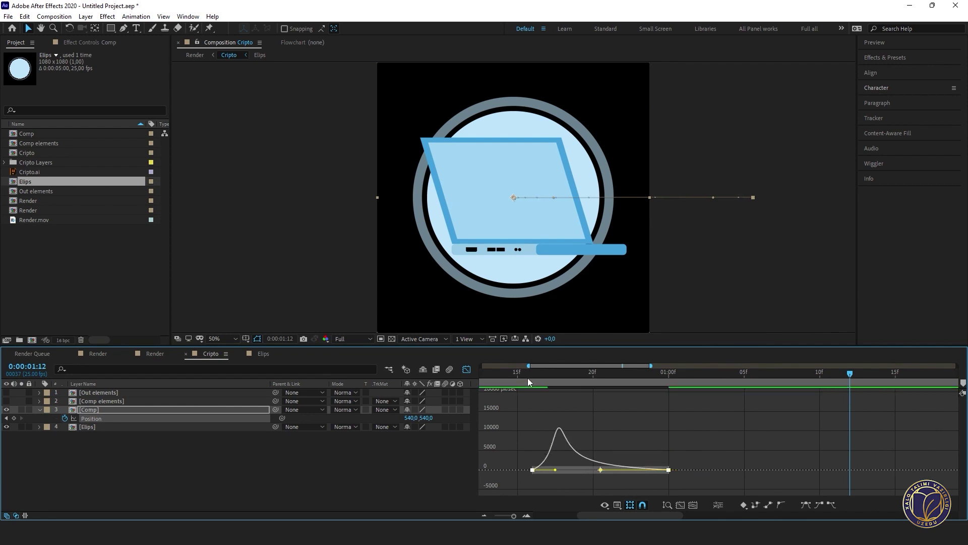
pyautogui.moveTo(530, 374); pyautogui.dragTo(639, 381)
pyautogui.press('space')
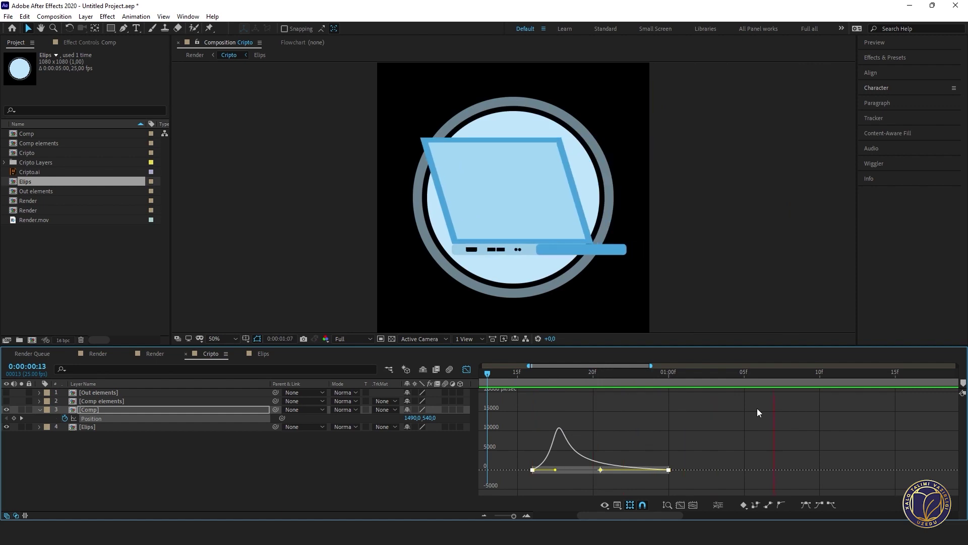
pyautogui.press('space')
pyautogui.press(';')
pyautogui.click(467, 370)
pyautogui.press('space')
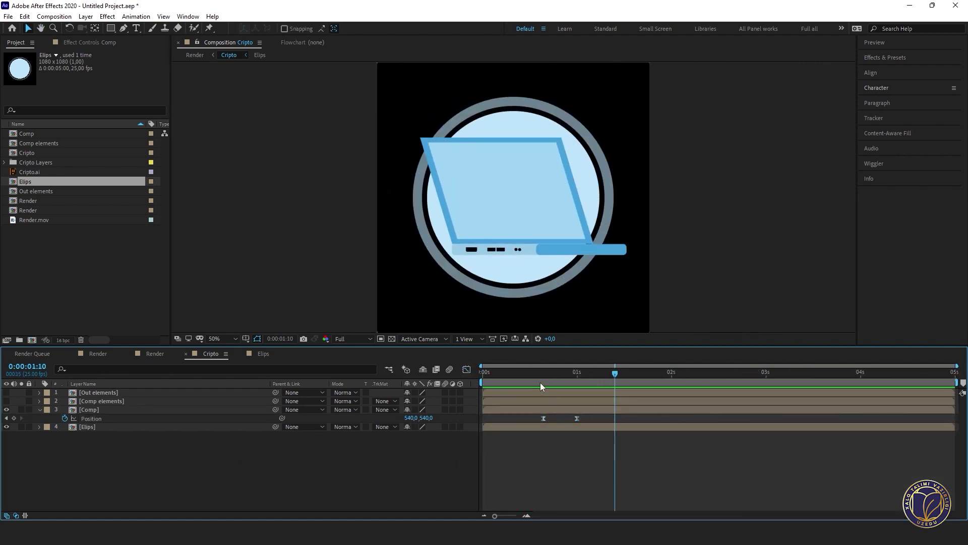
pyautogui.press('space')
pyautogui.press('space')
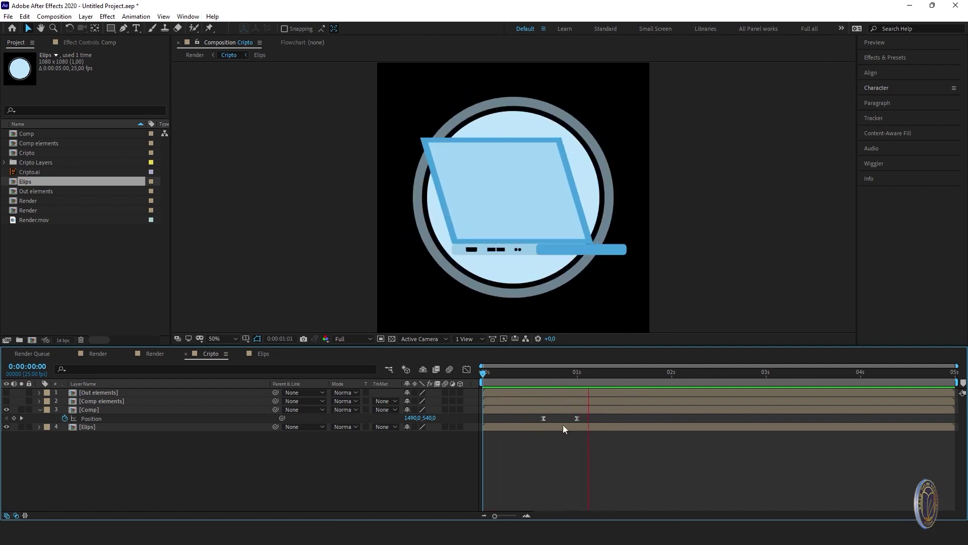
pyautogui.press('space')
# - Shift both Position keyframes of the Comp layer three frames earlier, to frames 13 and 22, and preview the animation
pyautogui.moveTo(595, 416); pyautogui.dragTo(504, 446)
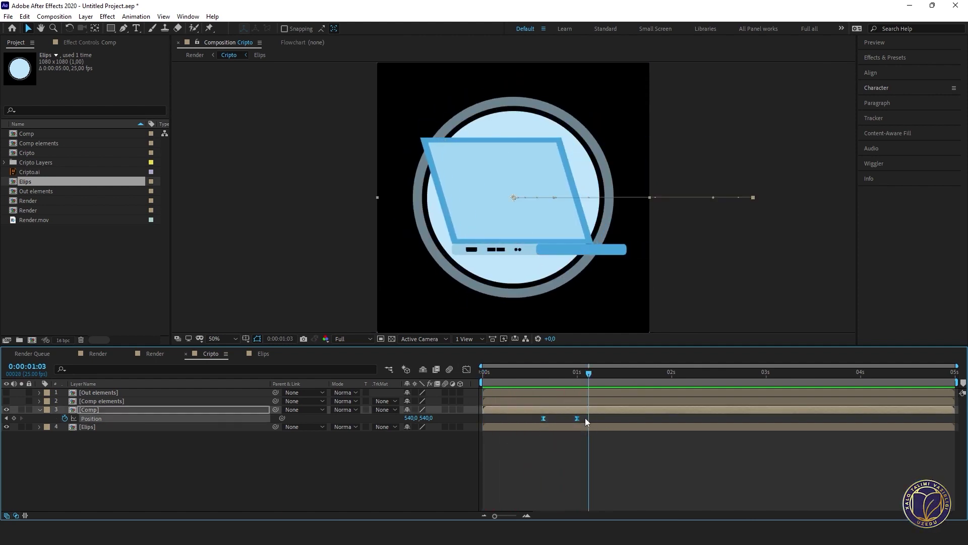
pyautogui.moveTo(577, 419); pyautogui.dragTo(565, 421)
pyautogui.moveTo(559, 380); pyautogui.dragTo(482, 383)
pyautogui.press('space')
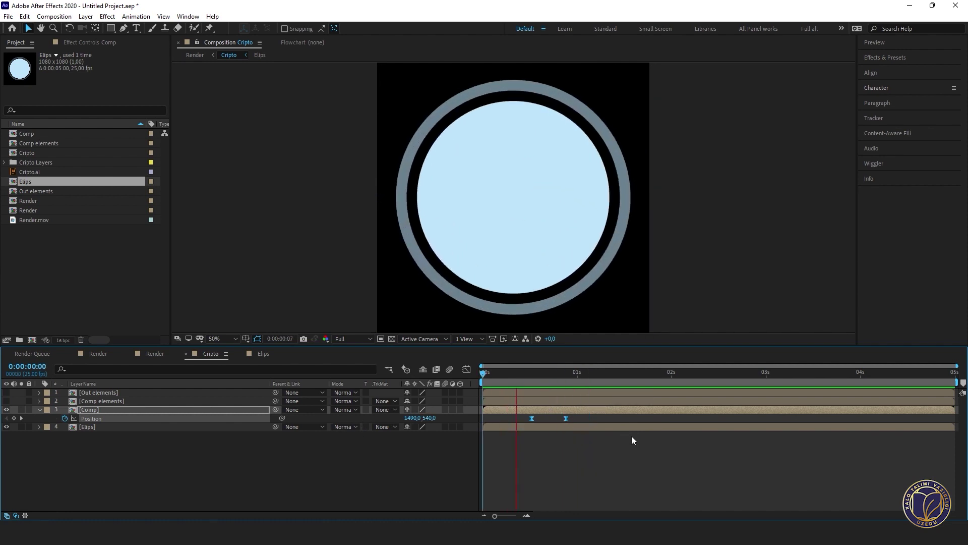
pyautogui.press('space')
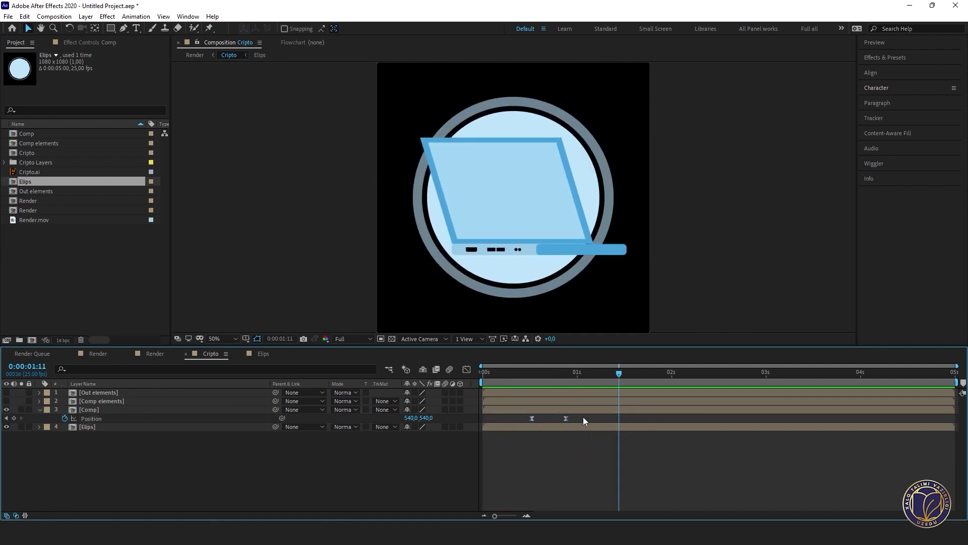
# - At frame 23, make the Comp elements layer visible and open its composition with a close view of the artwork
pyautogui.moveTo(577, 374); pyautogui.dragTo(569, 375)
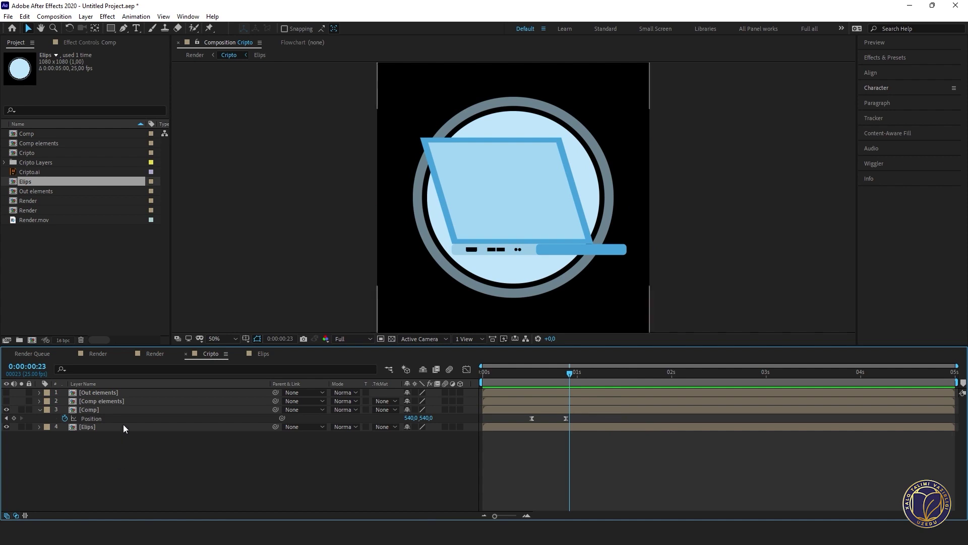
pyautogui.click(123, 401)
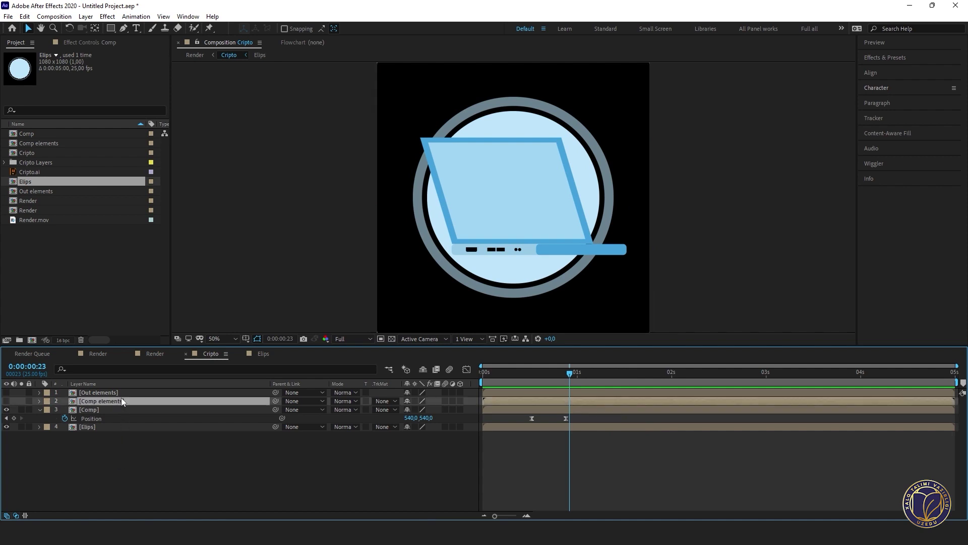
pyautogui.click(7, 401)
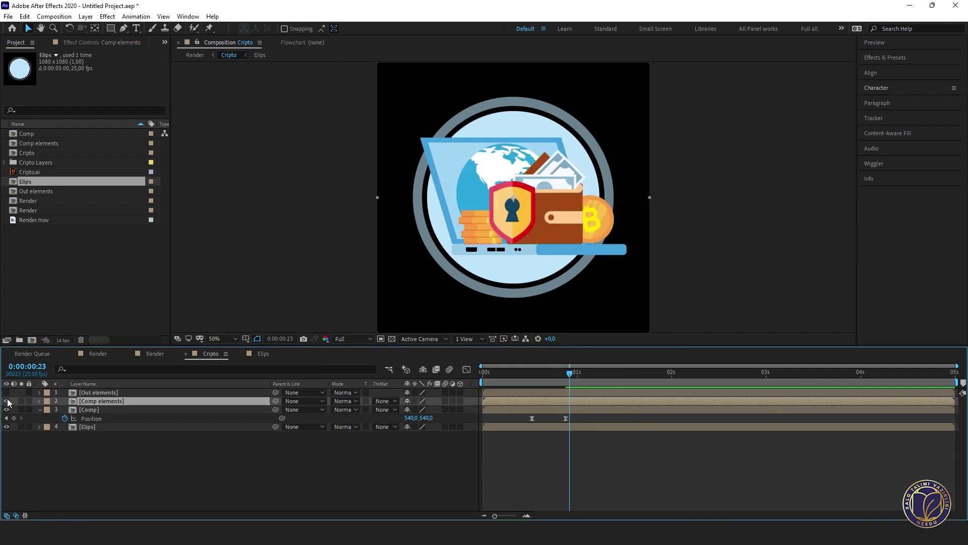
pyautogui.doubleClick(87, 401)
pyautogui.click(566, 225)
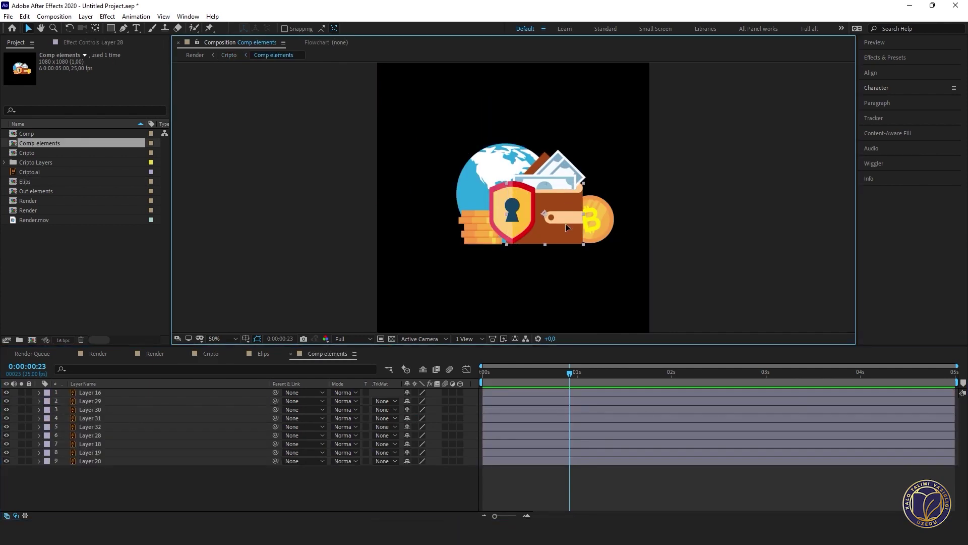
pyautogui.scroll(2, 527, 211)
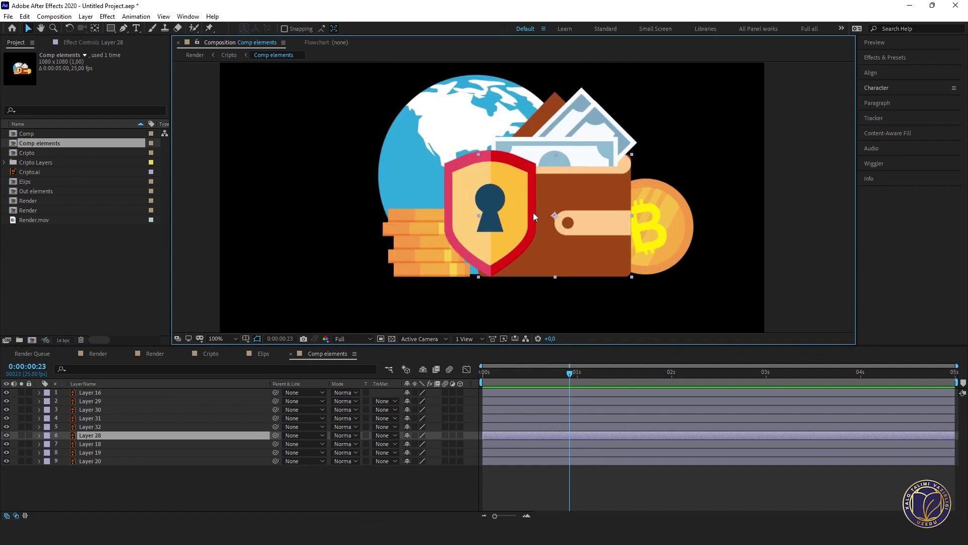
# - Try to animate the coin stack's Scale from 0% at the start to 100% at 1 second
pyautogui.click(438, 253)
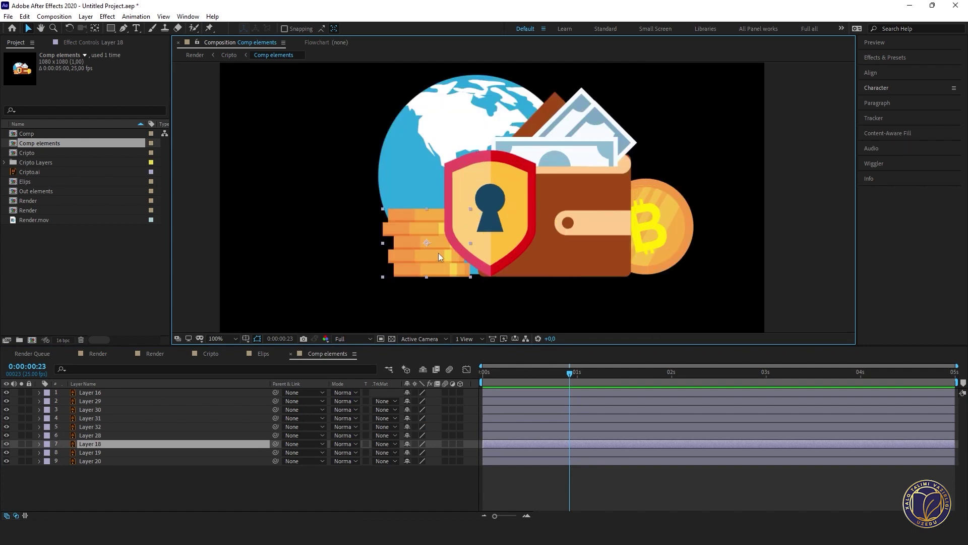
pyautogui.click(485, 373)
pyautogui.click(579, 376)
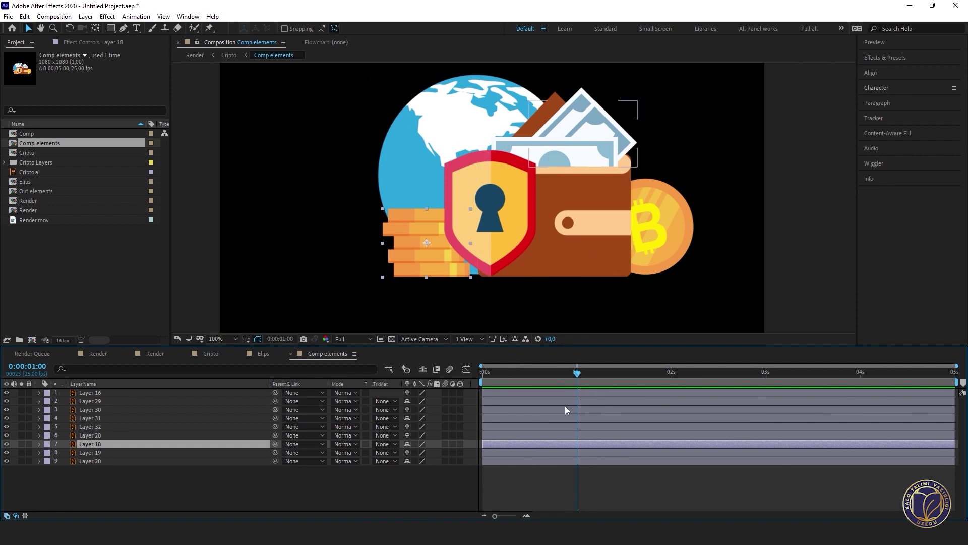
pyautogui.press('s')
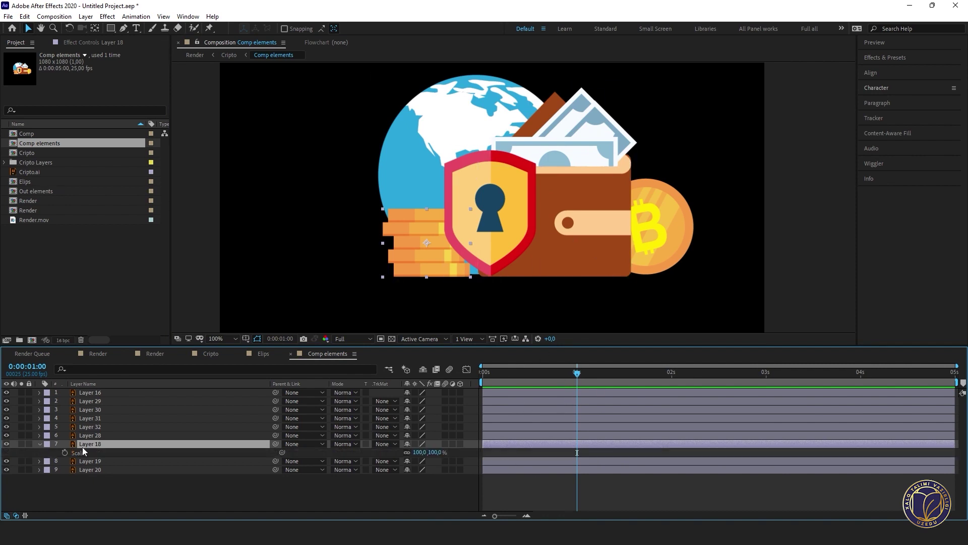
pyautogui.click(64, 452)
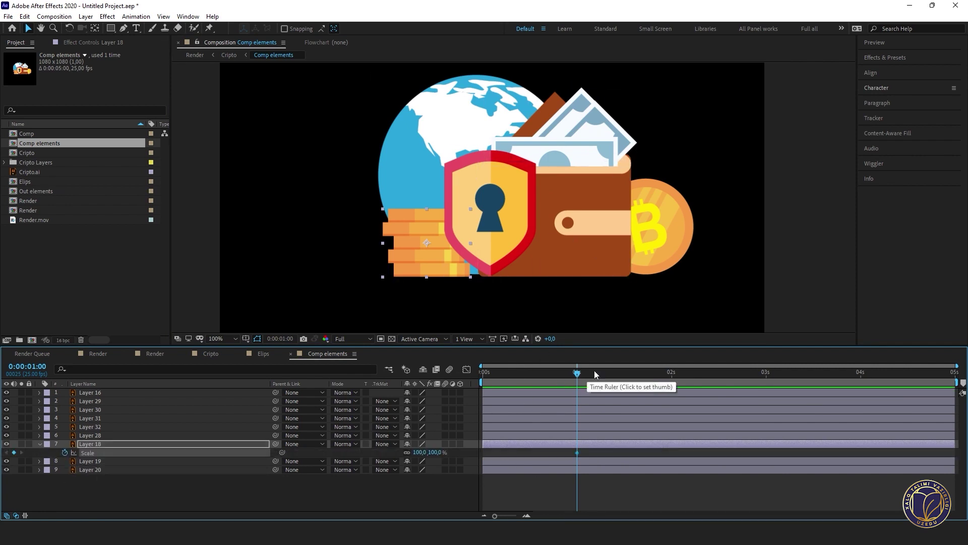
pyautogui.press('Home')
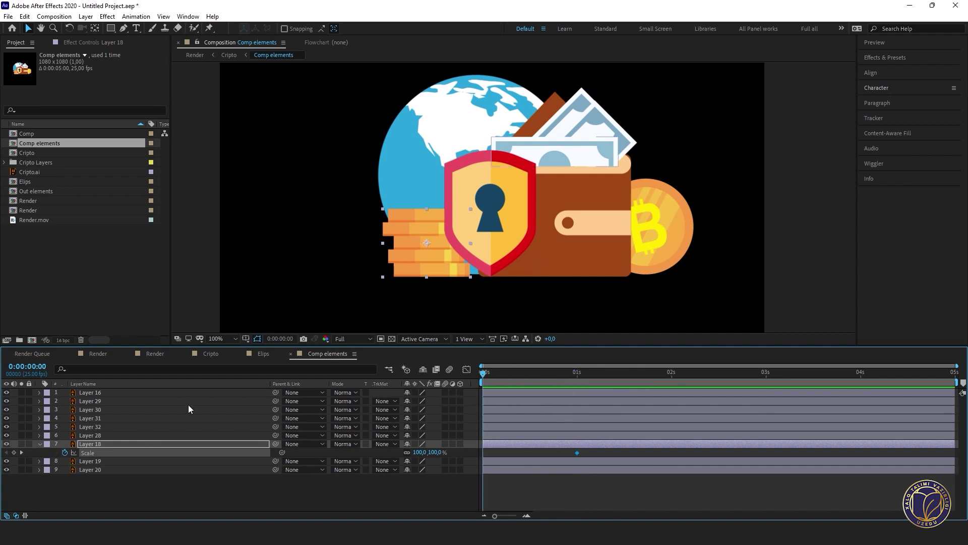
pyautogui.click(419, 452)
pyautogui.write('0')
pyautogui.press('Return')
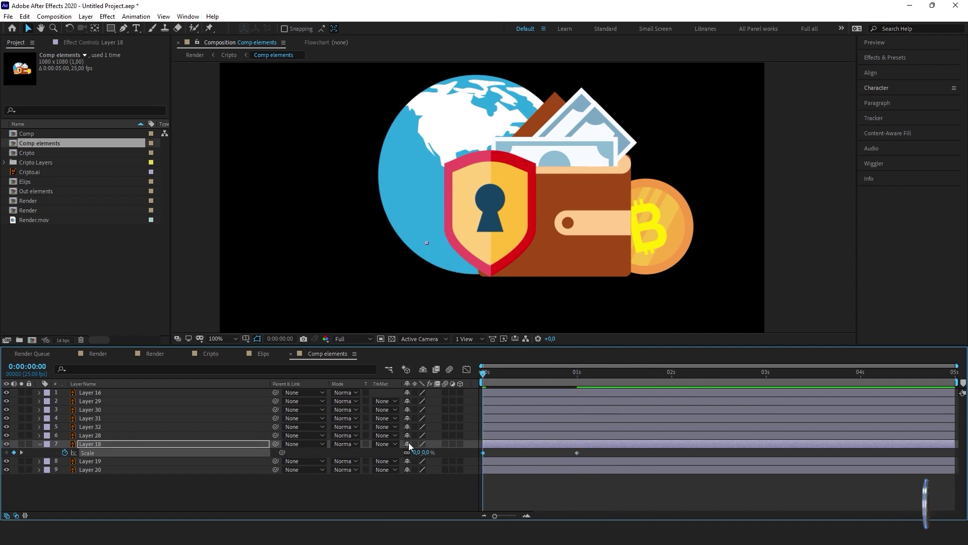
# - Play the reference Render composition to examine how the laptop's elements appear, and return to the Comp elements composition
pyautogui.click(104, 358)
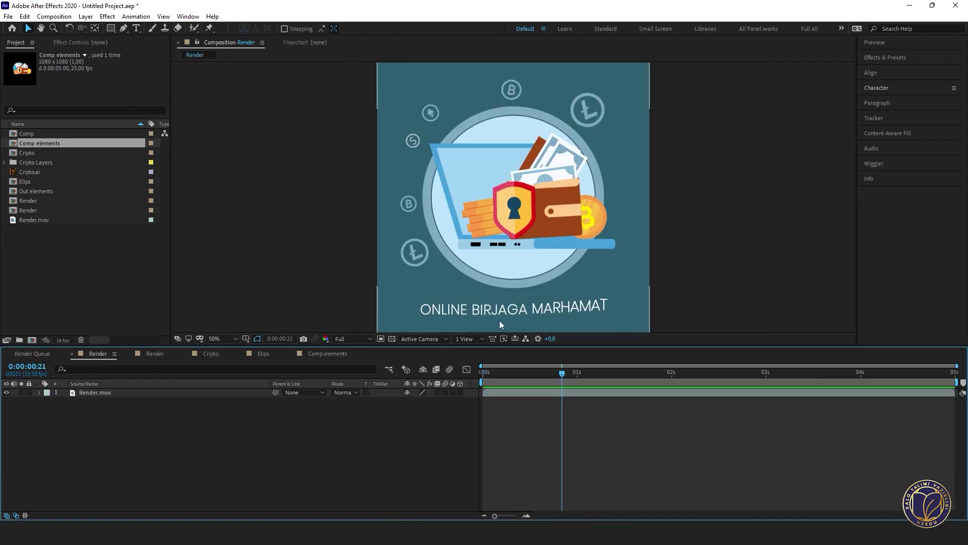
pyautogui.moveTo(562, 374); pyautogui.dragTo(470, 389)
pyautogui.press('space')
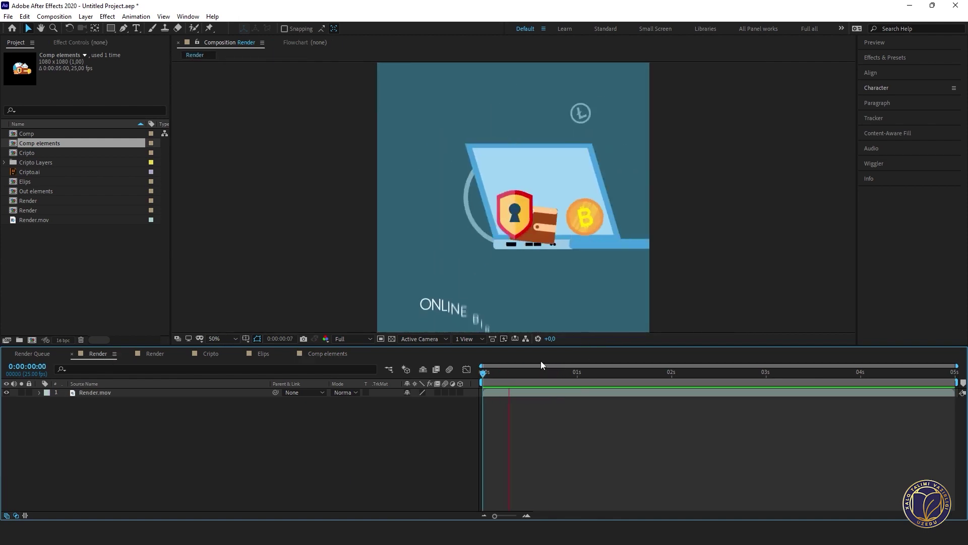
pyautogui.press('space')
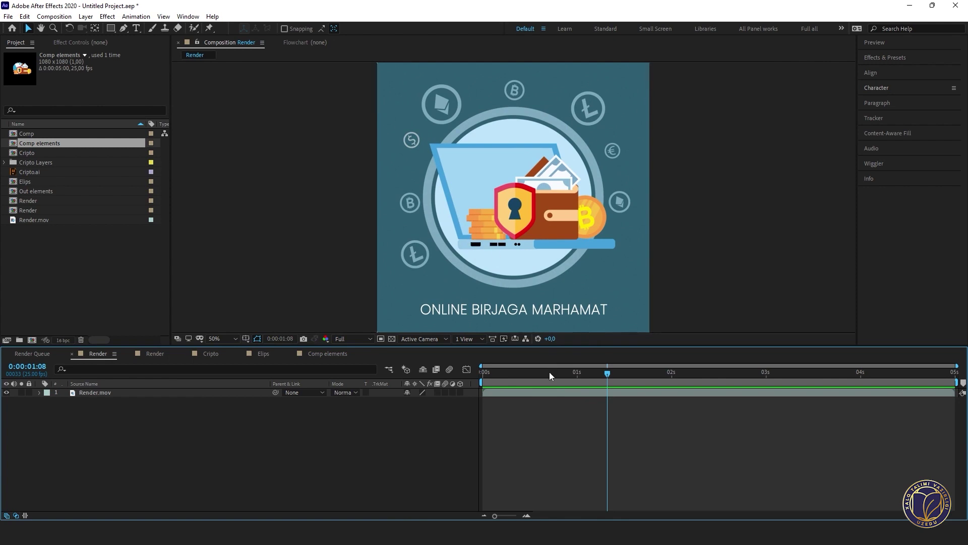
pyautogui.moveTo(549, 371)
pyautogui.mouseDown()
pyautogui.moveTo(513, 377)
pyautogui.moveTo(552, 380)
pyautogui.mouseUp()
pyautogui.click(210, 358)
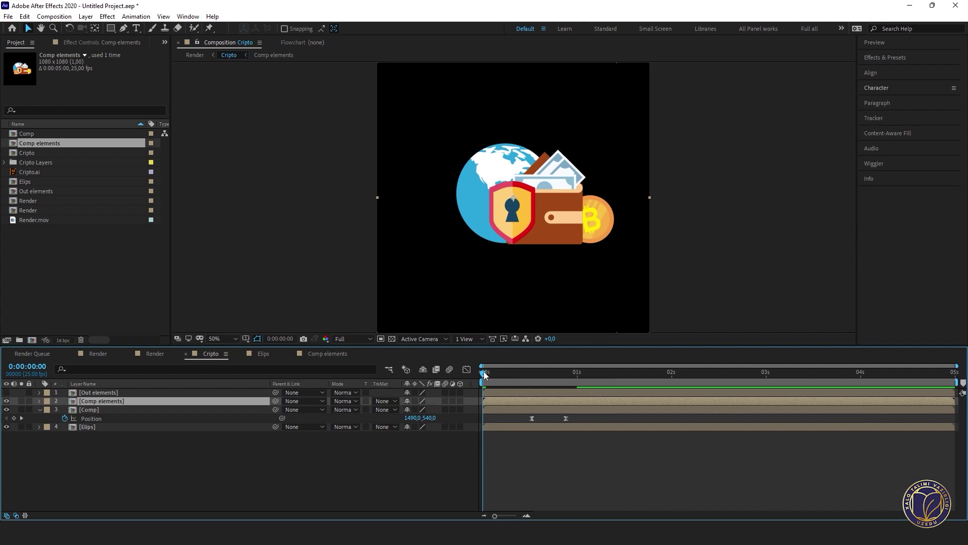
pyautogui.doubleClick(130, 402)
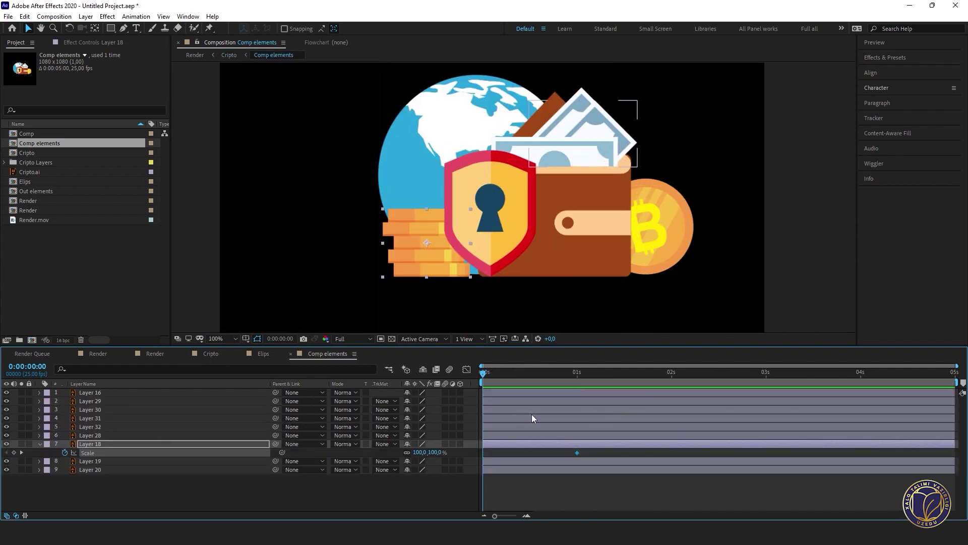
# - Undo the coin stack's Scale keyframes, turn on snapping and place its anchor point on the stack's lower-left corner
pyautogui.press('k')
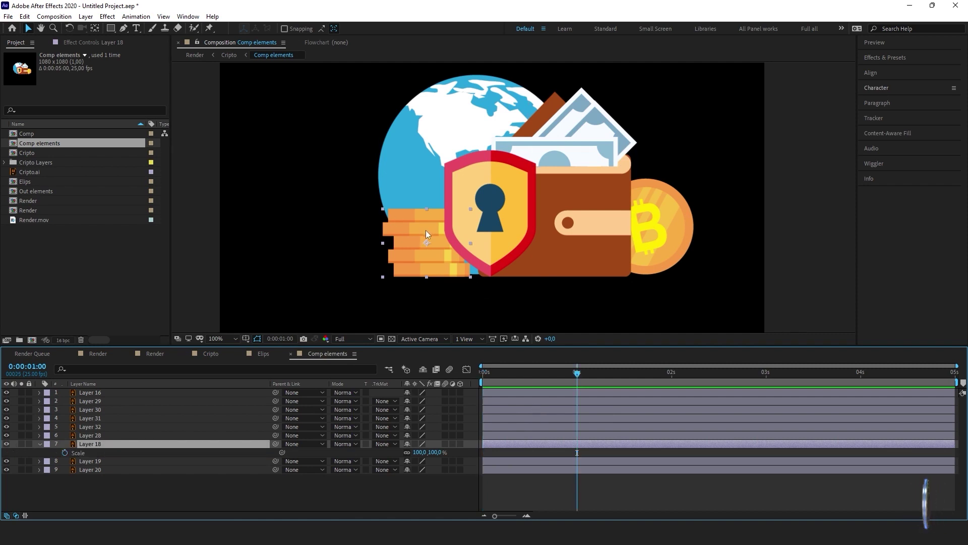
pyautogui.press('y')
pyautogui.moveTo(427, 242); pyautogui.dragTo(385, 278)
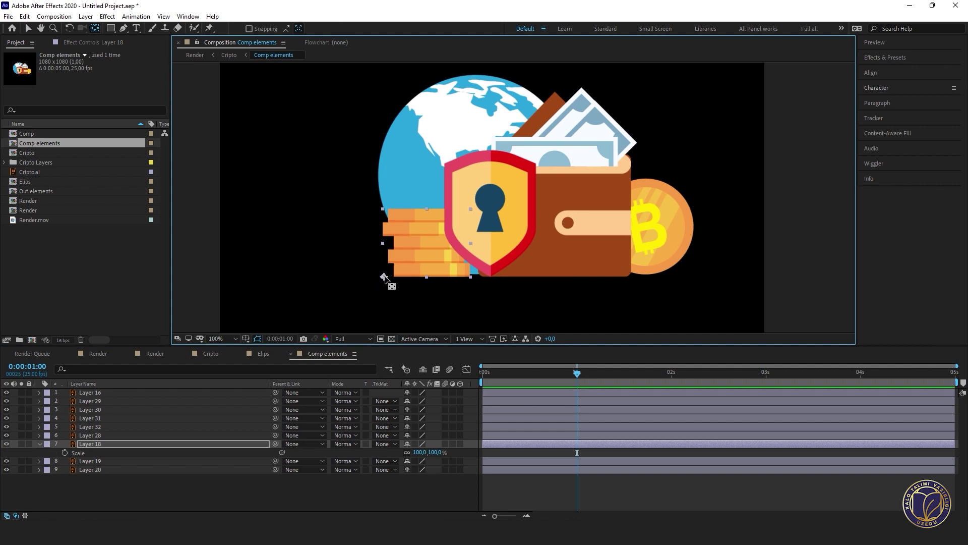
pyautogui.click(249, 28)
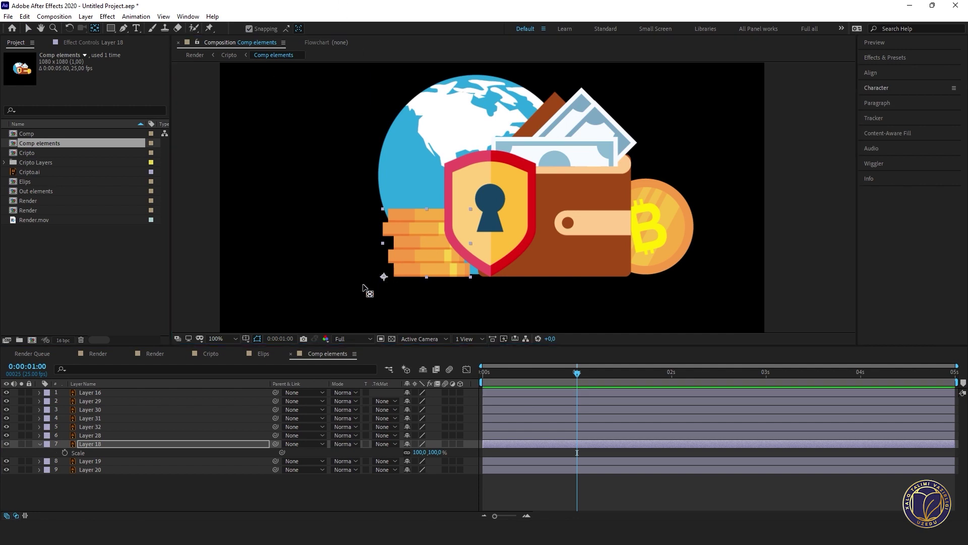
pyautogui.moveTo(383, 277); pyautogui.dragTo(385, 278)
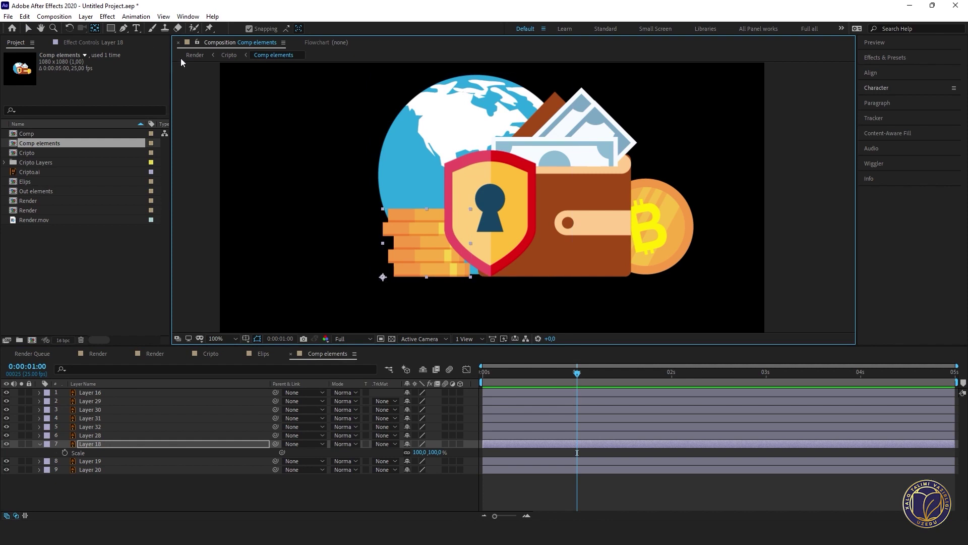
# - Place the anchor points of the wallet, shield, bitcoin coin and globe on their lower-left corners
pyautogui.click(582, 213)
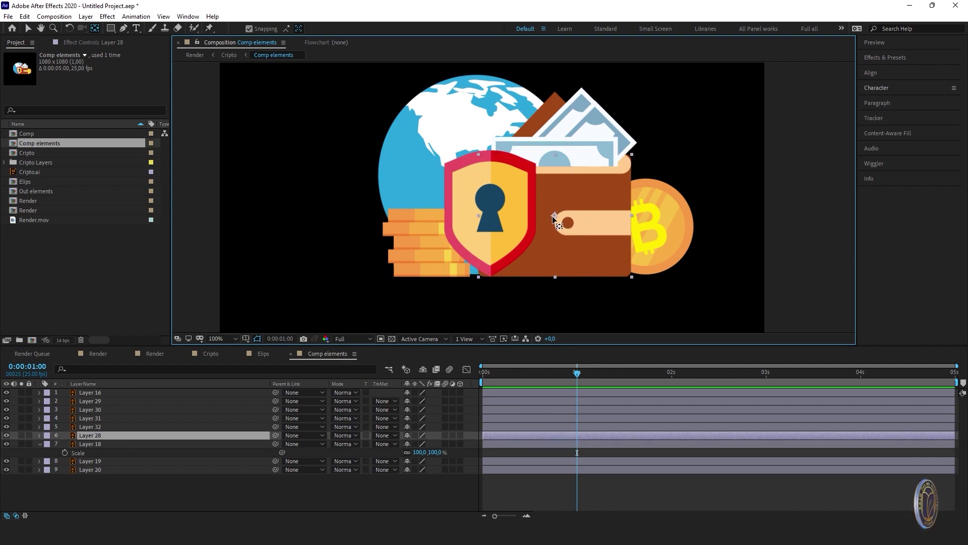
pyautogui.moveTo(554, 214); pyautogui.dragTo(478, 277)
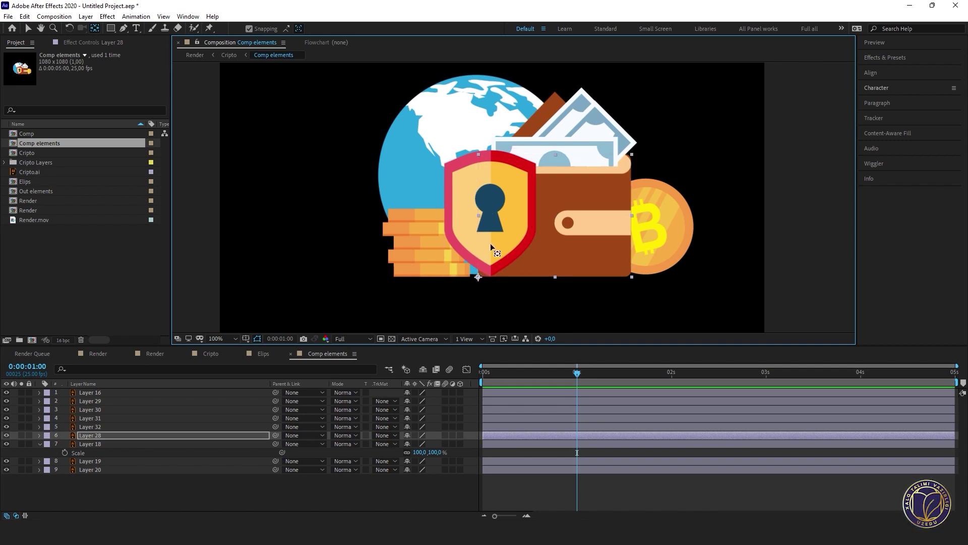
pyautogui.click(452, 208)
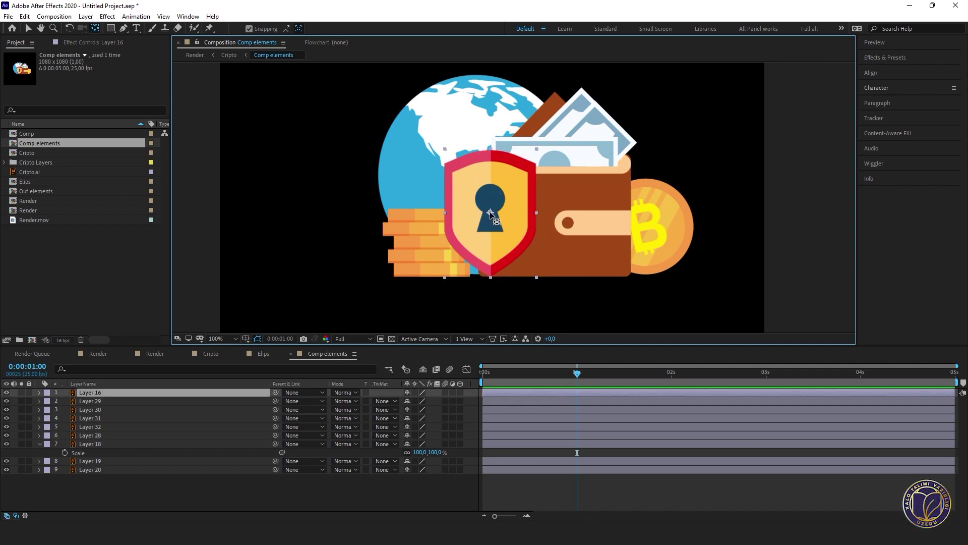
pyautogui.click(667, 225)
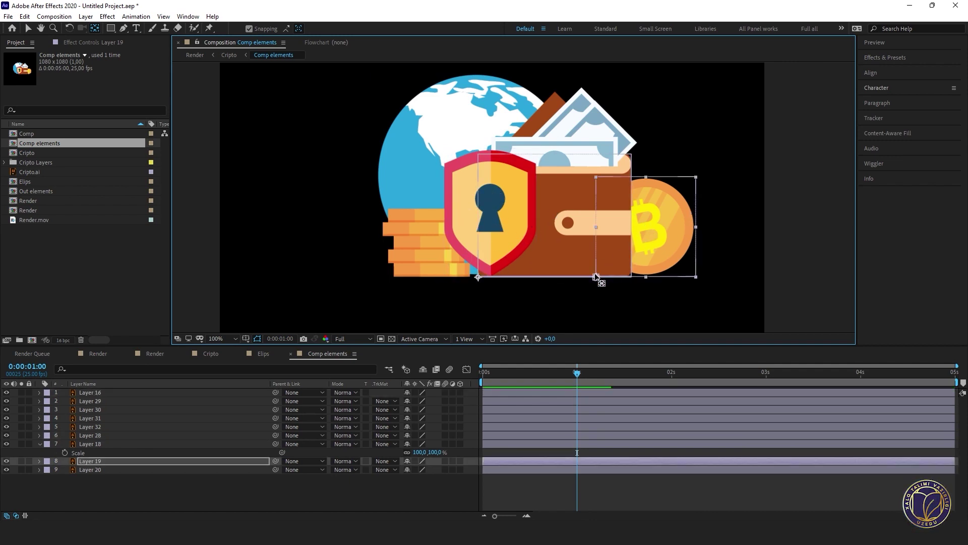
pyautogui.click(465, 123)
pyautogui.moveTo(474, 175); pyautogui.dragTo(373, 275)
# - Move the anchor points of the banknotes in the wallet to the lower-left corners of their bounding boxes
pyautogui.click(577, 156)
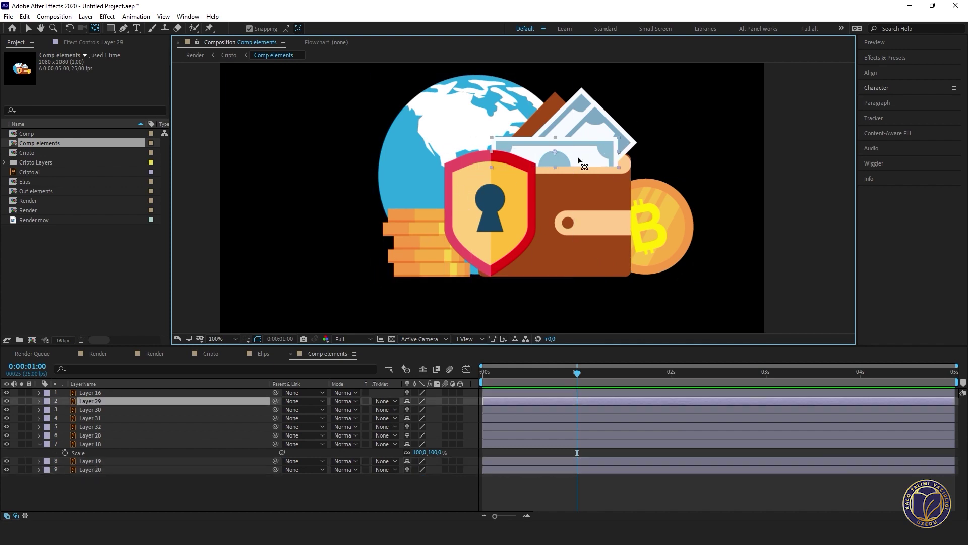
pyautogui.moveTo(553, 148); pyautogui.dragTo(492, 169)
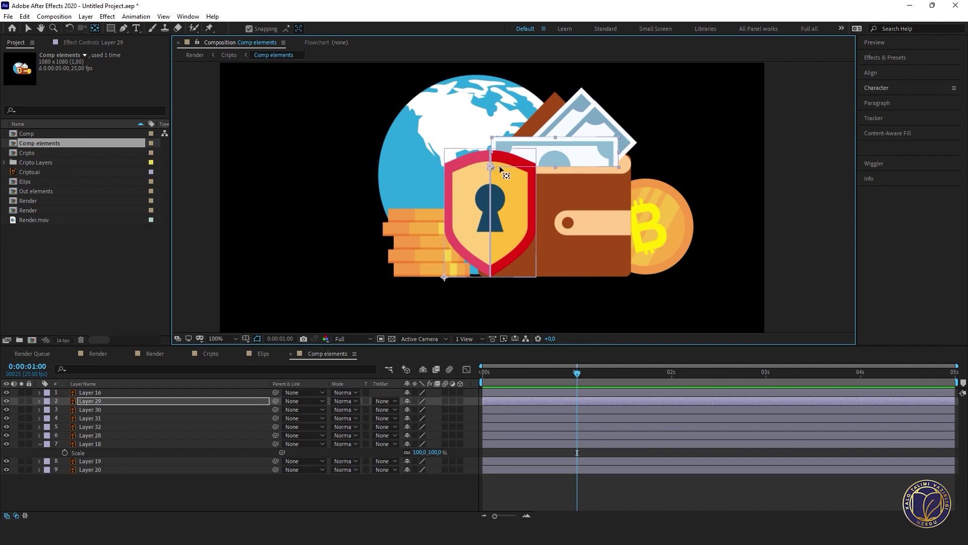
pyautogui.scroll(1, 500, 165)
pyautogui.scroll(1, 575, 161)
pyautogui.click(575, 162)
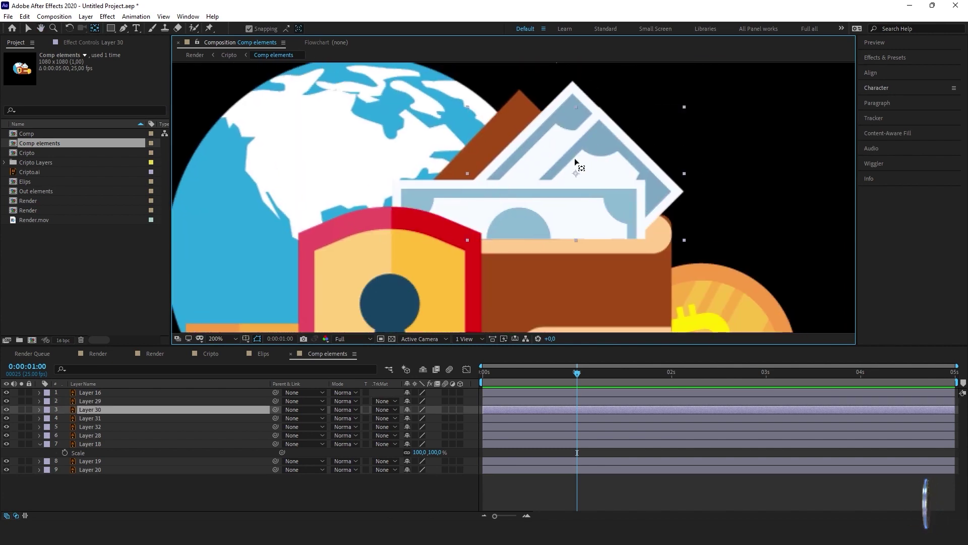
pyautogui.moveTo(577, 173); pyautogui.dragTo(468, 239)
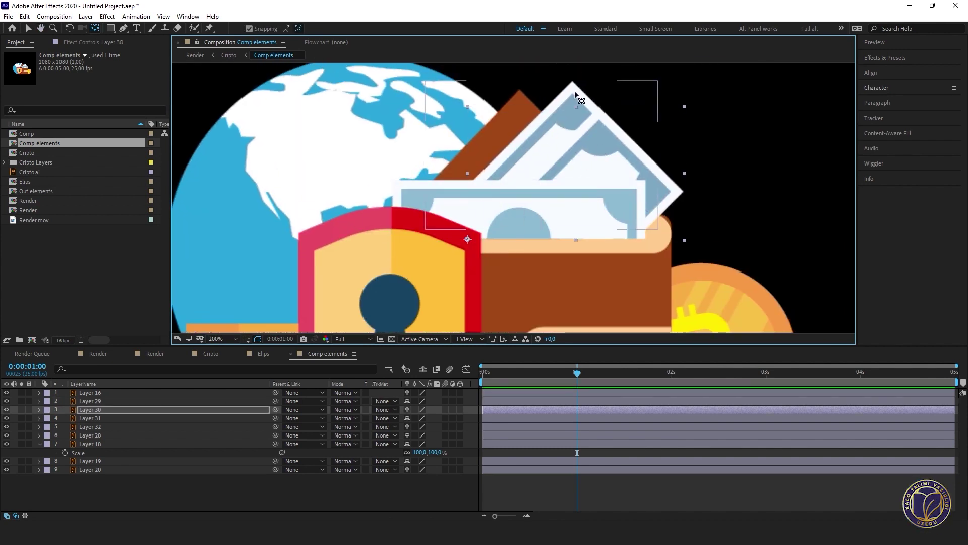
pyautogui.click(543, 153)
pyautogui.scroll(-3, 519, 178)
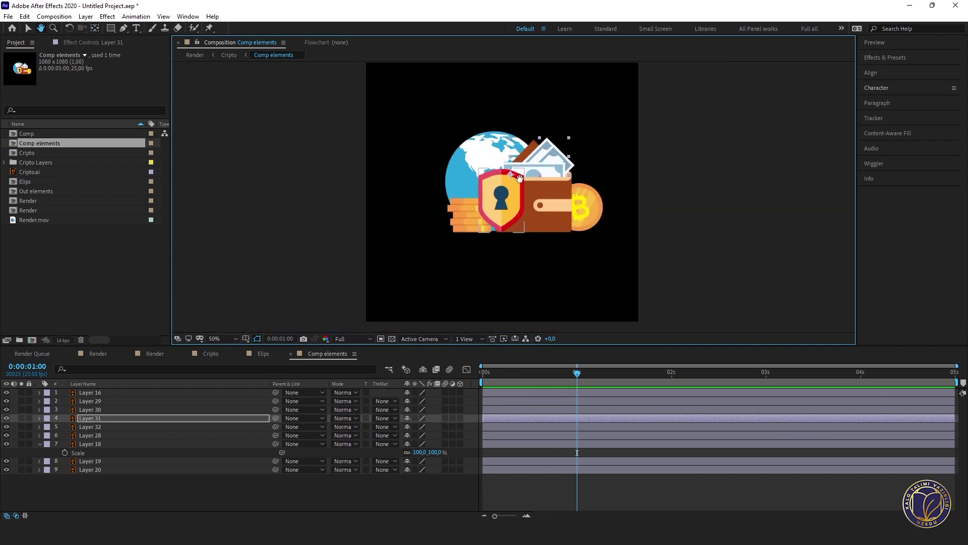
pyautogui.click(82, 480)
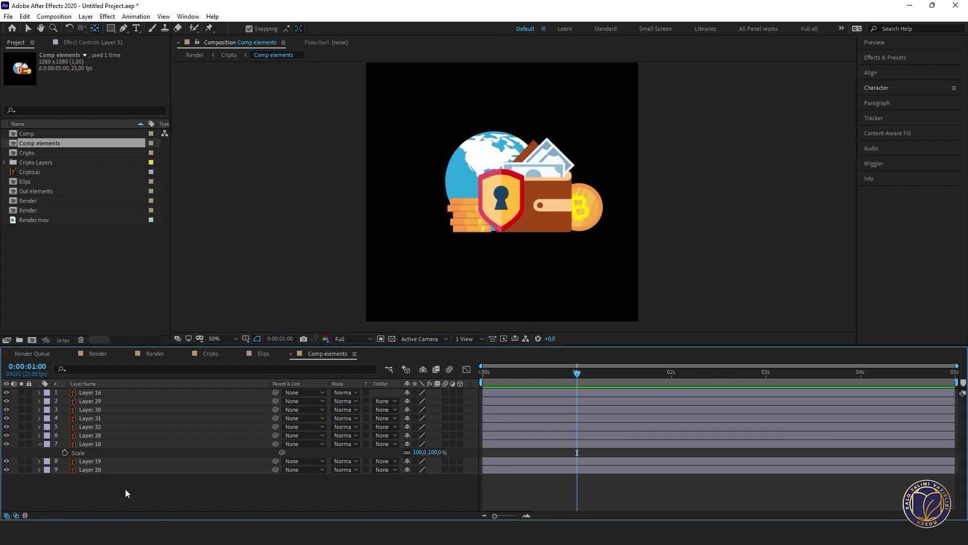
# - Add Scale and Rotation keyframes to the coin stack at 1 second, keeping 100% and 0°
pyautogui.click(88, 444)
pyautogui.moveTo(552, 364); pyautogui.dragTo(477, 386)
pyautogui.scroll(3, 624, 132)
pyautogui.scroll(-2, 624, 133)
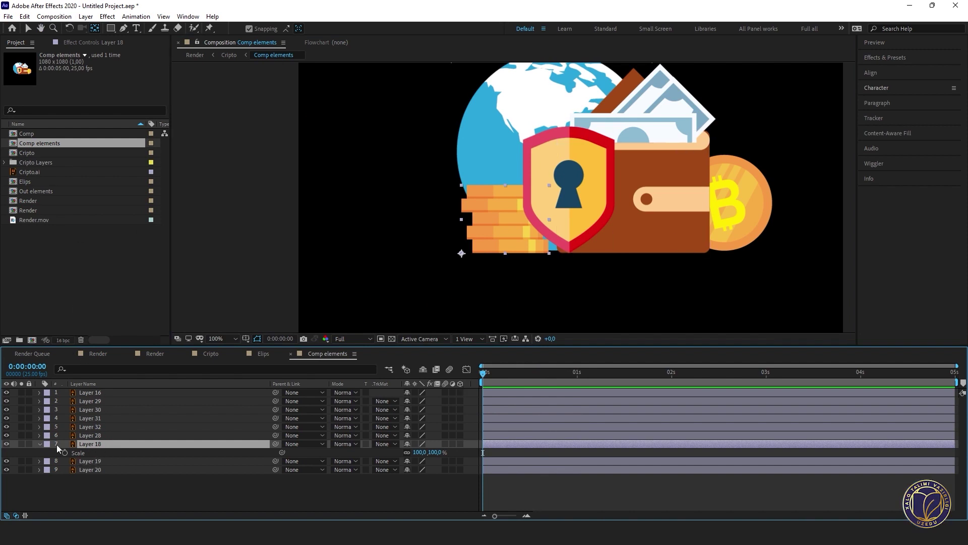
pyautogui.click(577, 375)
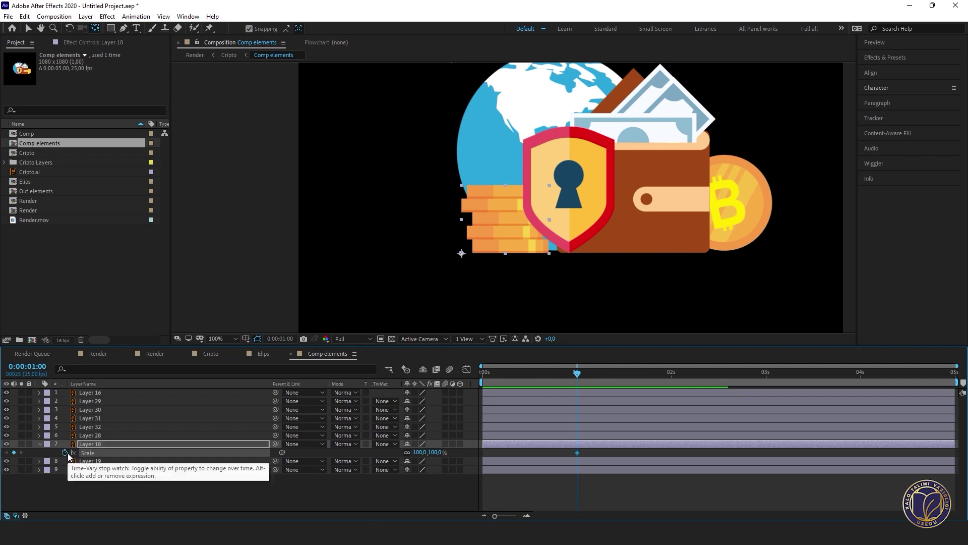
pyautogui.press('r')
pyautogui.click(65, 453)
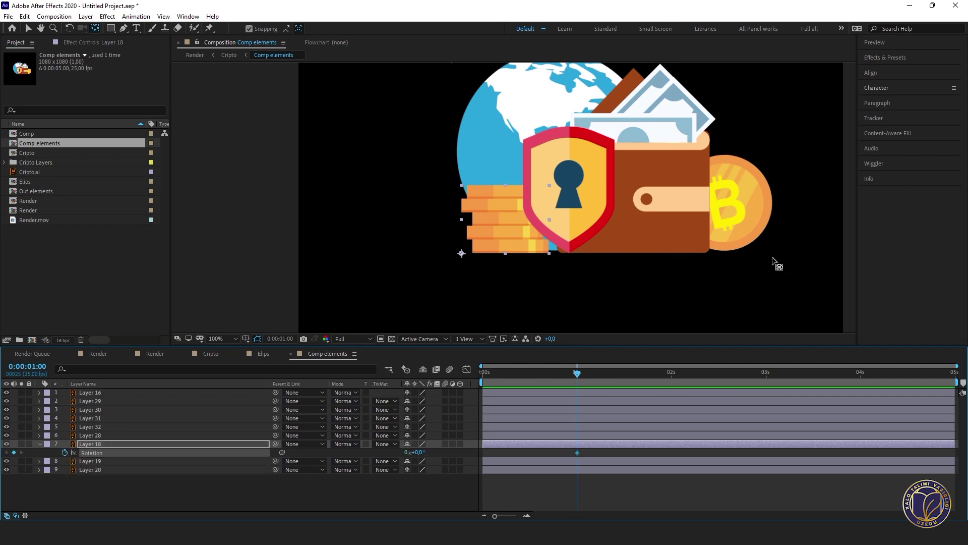
# - Set the coin stack's Scale to 0% at the start of the composition and preview the growth
pyautogui.moveTo(575, 374); pyautogui.dragTo(467, 374)
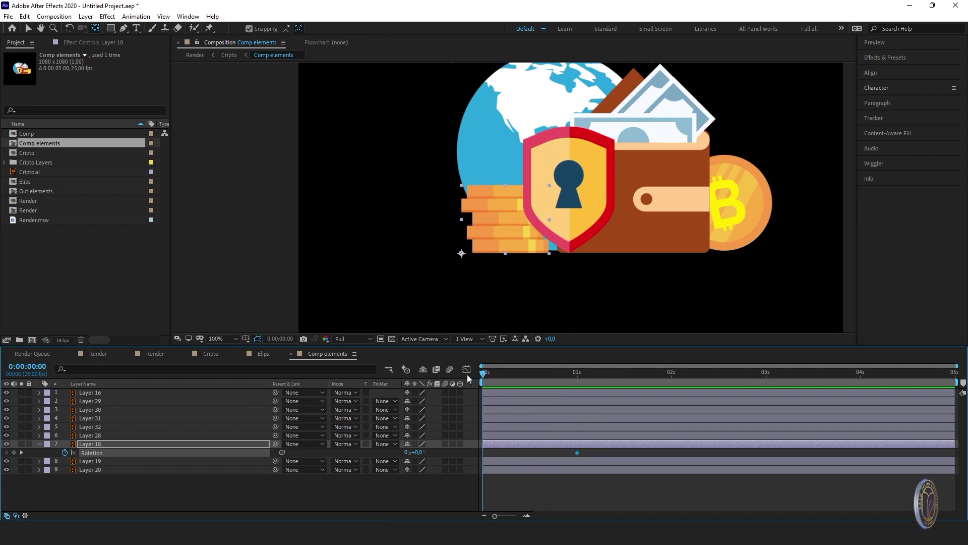
pyautogui.press('s')
pyautogui.click(419, 452)
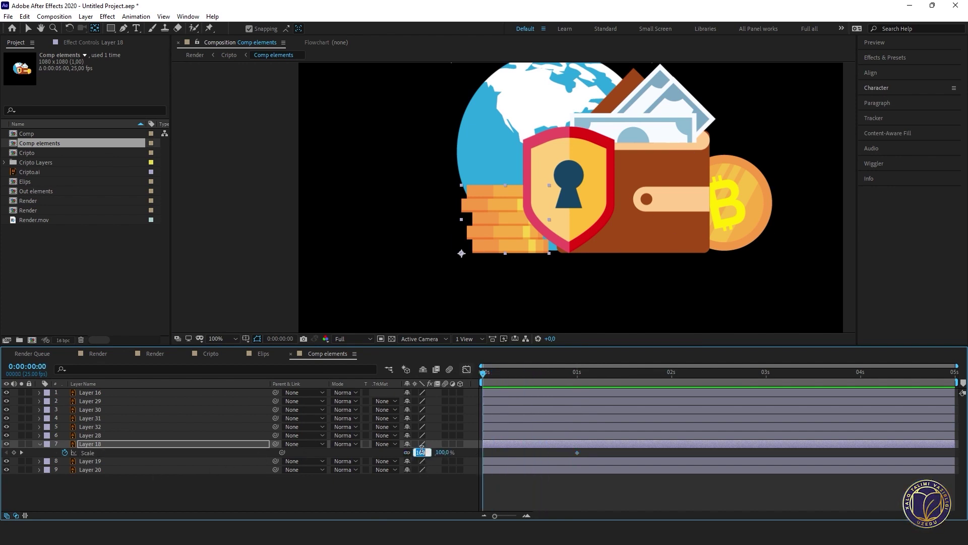
pyautogui.write('0')
pyautogui.press('Return')
pyautogui.press('space')
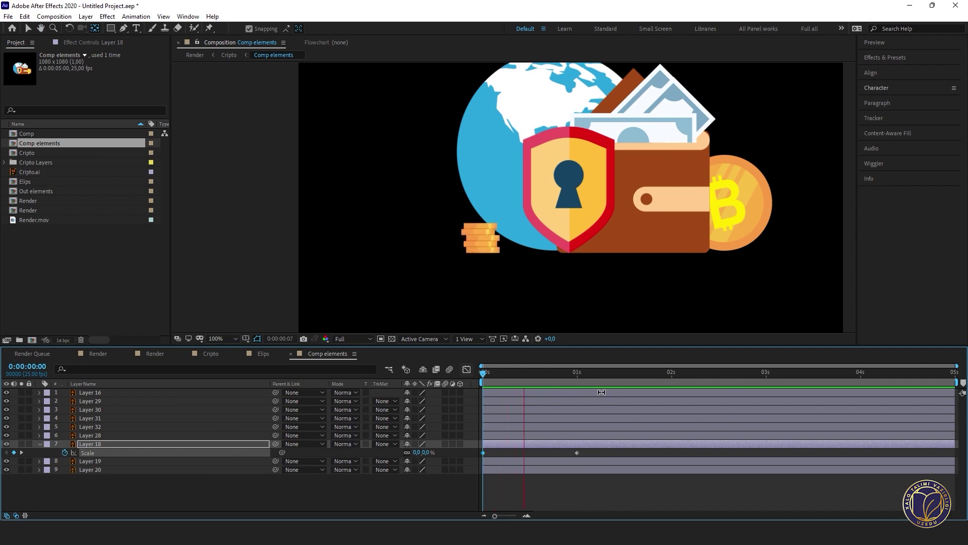
# - Set the coin stack's Rotation to -26° at frame 14
pyautogui.moveTo(544, 376); pyautogui.dragTo(537, 377)
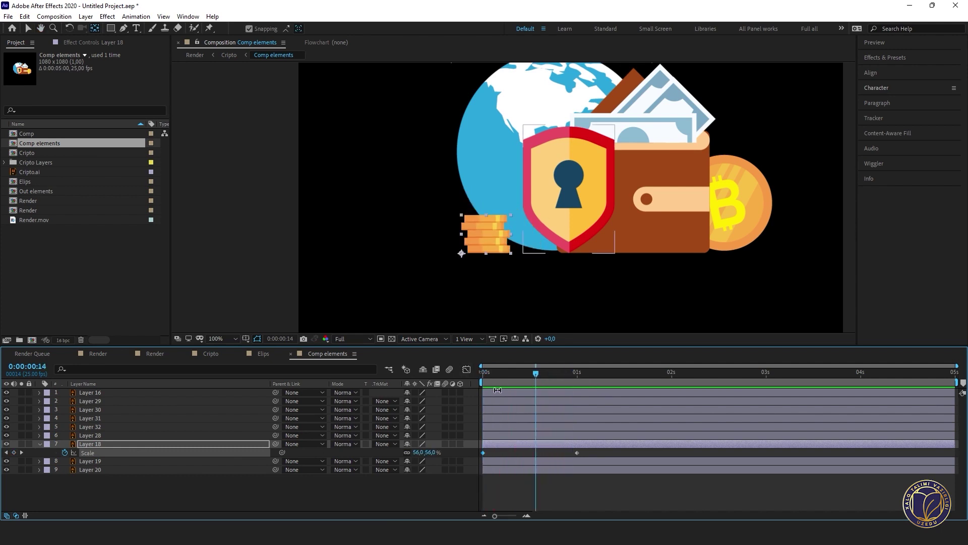
pyautogui.press('r')
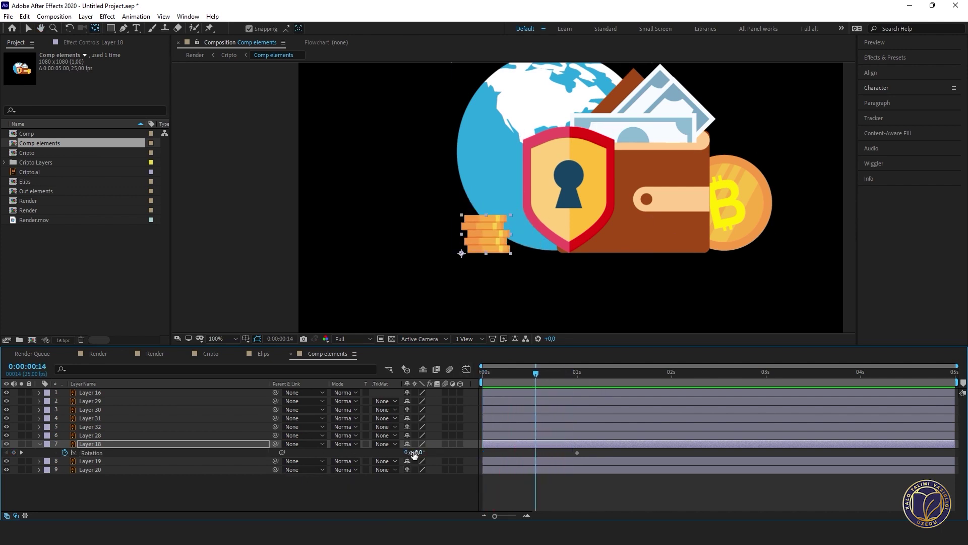
pyautogui.moveTo(414, 452); pyautogui.dragTo(400, 452)
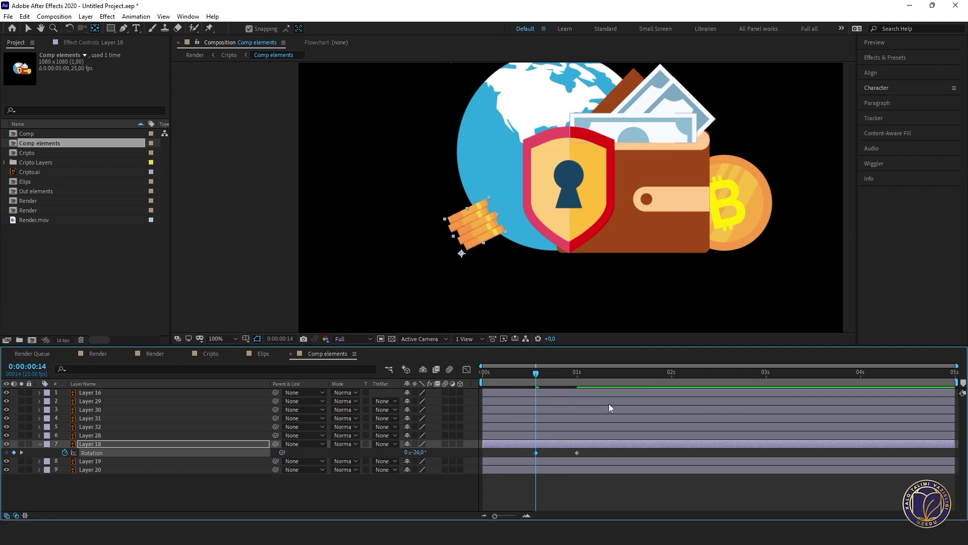
# - Shift the -26° Rotation keyframe to about frame 19, apply Easy Ease to both Rotation keyframes and preview
pyautogui.click(599, 374)
pyautogui.moveTo(536, 453); pyautogui.dragTo(555, 458)
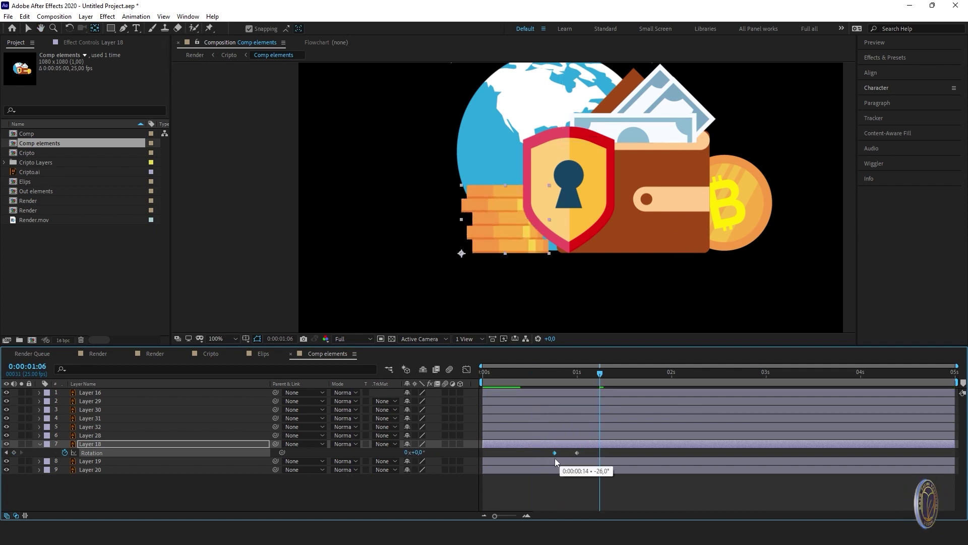
pyautogui.keyDown('shift'); pyautogui.click(577, 453); pyautogui.keyUp('shift')
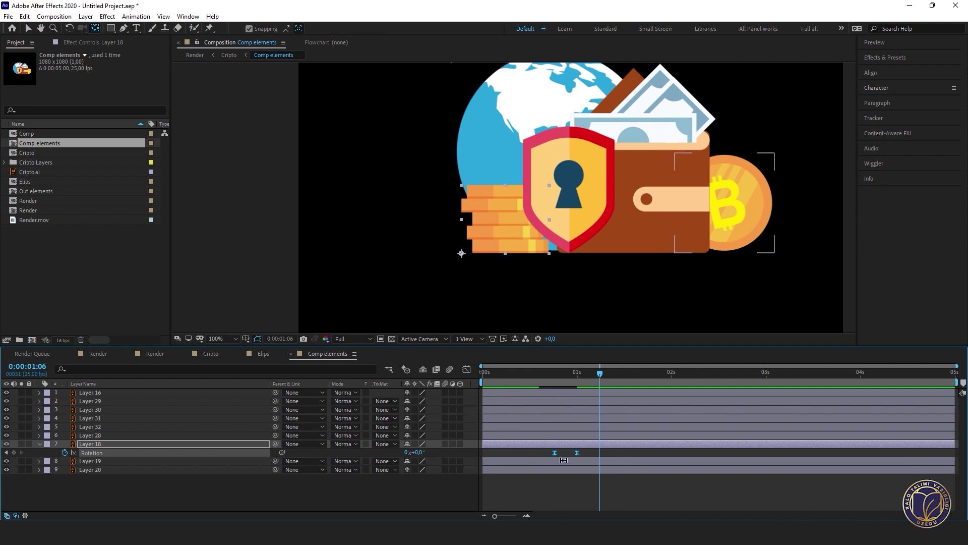
pyautogui.press('space')
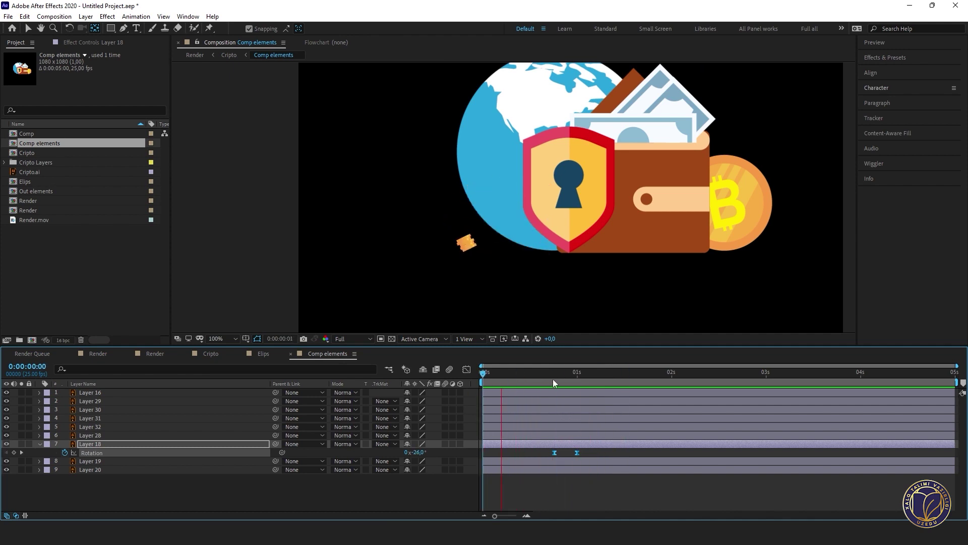
# - Show the coin stack's Scale alongside Rotation, pull the 100% Scale keyframe back to about frame 8 and preview
pyautogui.click(577, 375)
pyautogui.hotkey('shift', 's')
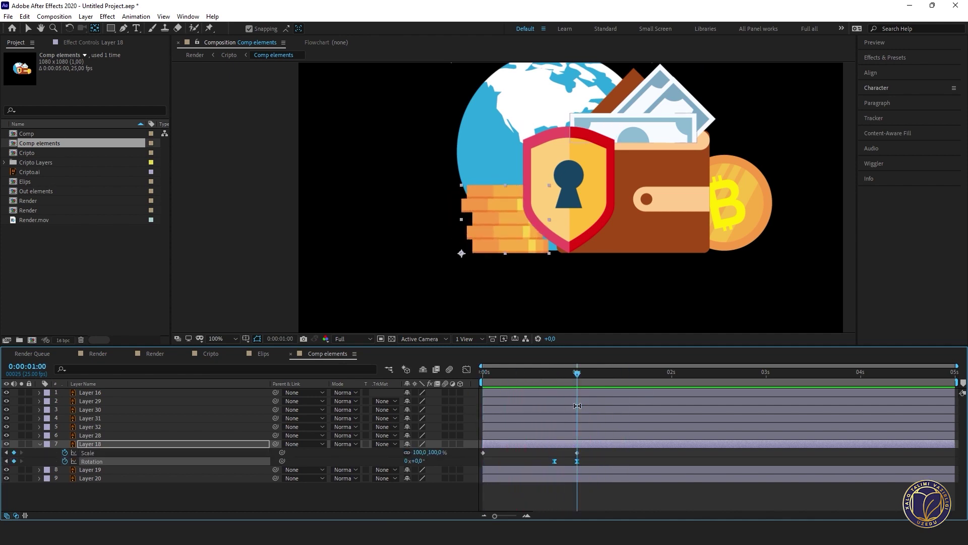
pyautogui.click(606, 453)
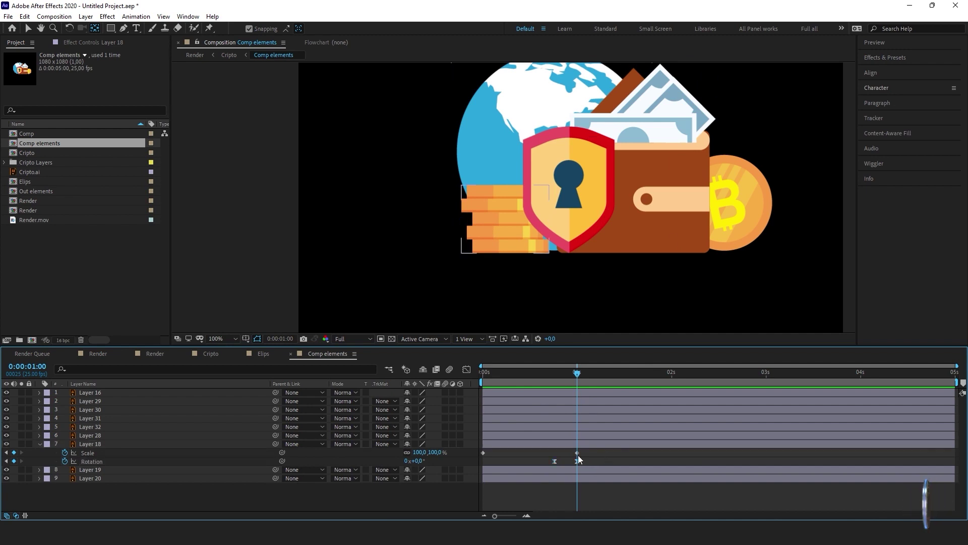
pyautogui.moveTo(578, 453); pyautogui.dragTo(513, 461)
pyautogui.moveTo(521, 375); pyautogui.dragTo(483, 376)
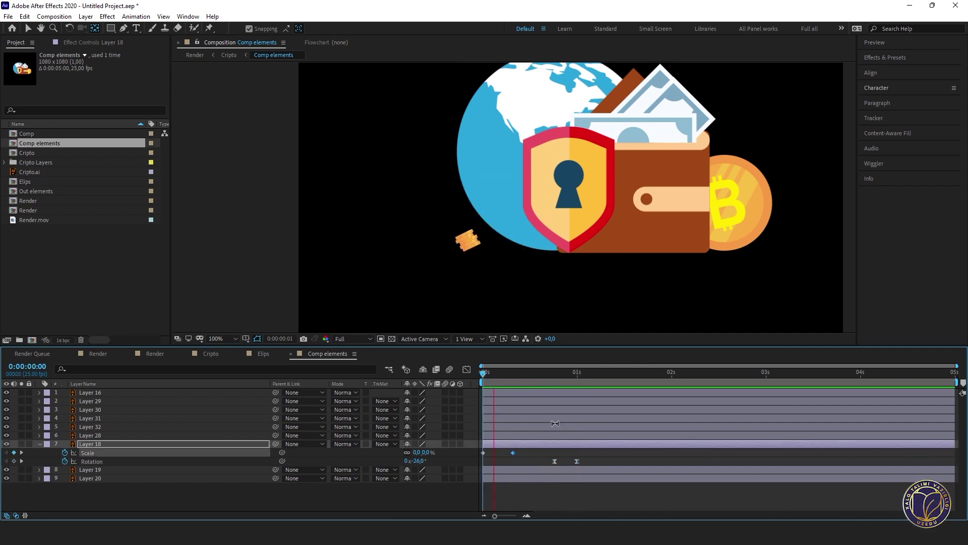
pyautogui.press('space')
# - Apply Easy Ease to the coin stack's two Scale keyframes and preview the animation from the start
pyautogui.moveTo(450, 477); pyautogui.dragTo(453, 478)
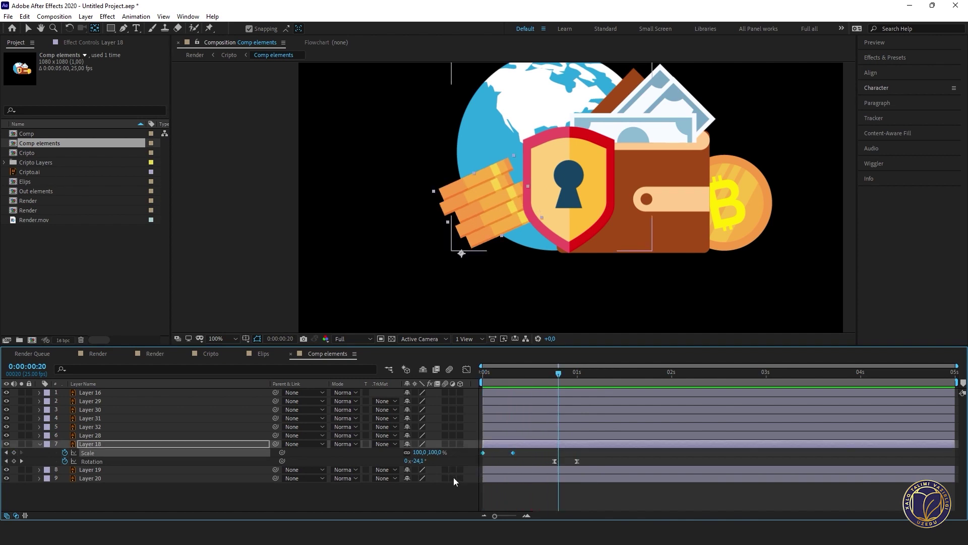
pyautogui.press('F9')
pyautogui.moveTo(525, 374); pyautogui.dragTo(483, 375)
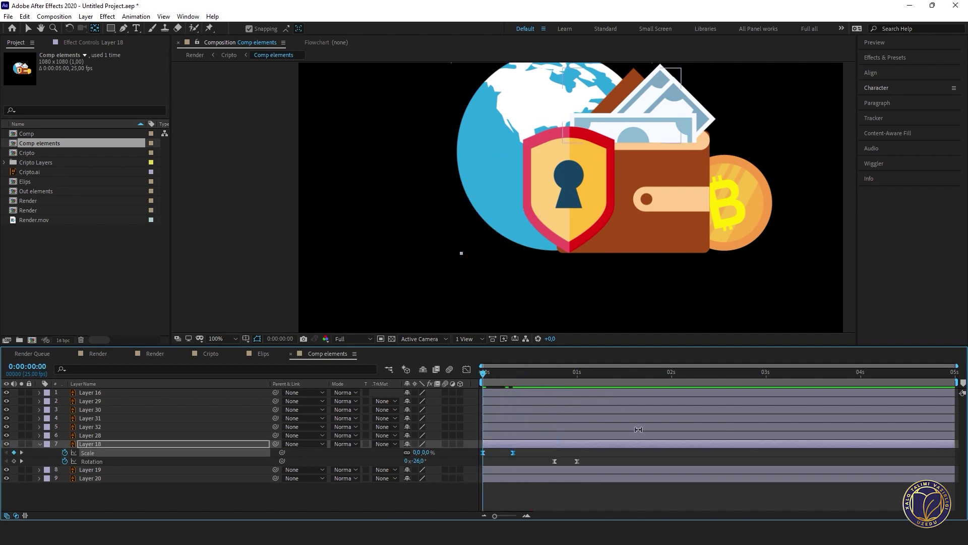
pyautogui.press('space')
pyautogui.click(525, 458)
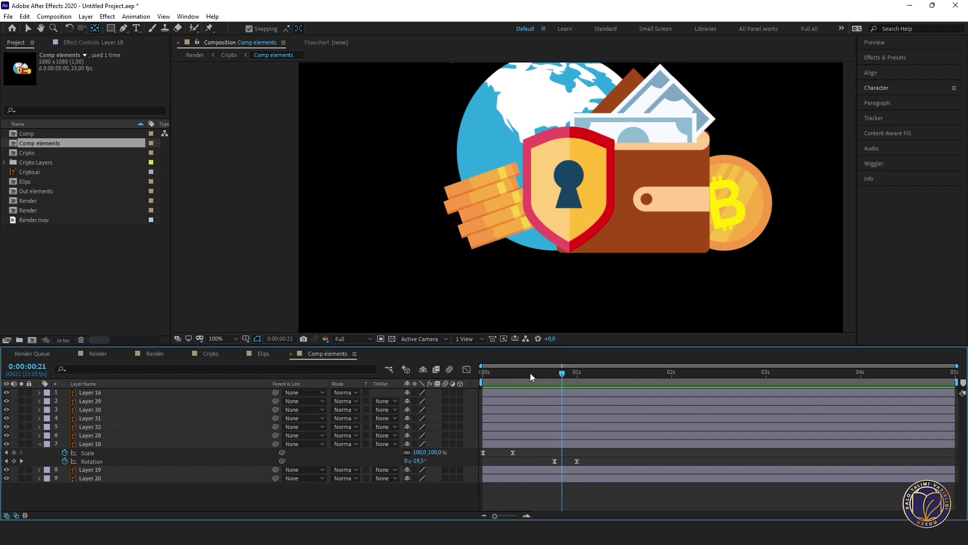
pyautogui.moveTo(530, 374); pyautogui.dragTo(470, 390)
pyautogui.press('space')
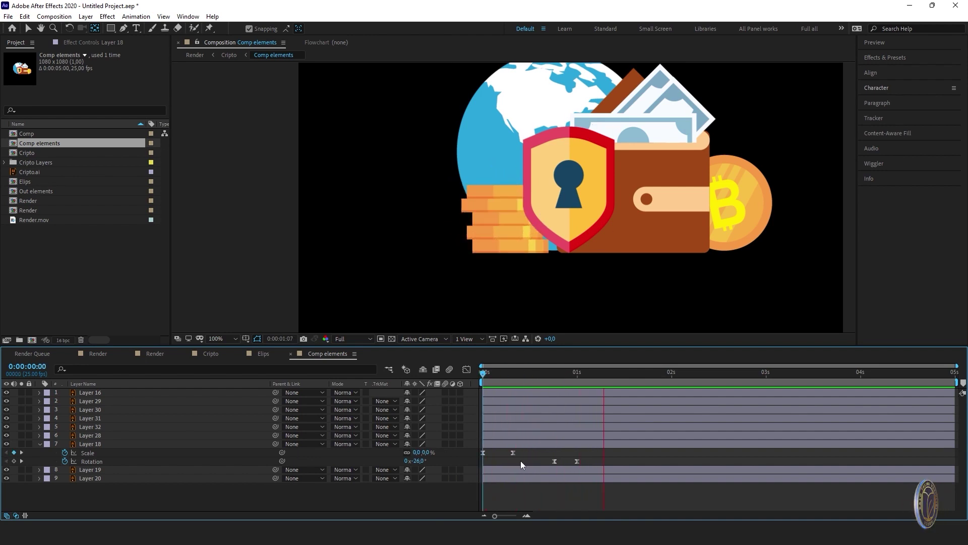
# - Move the 100% Scale keyframe to frame 11, shift both Rotation keyframes to begin at that frame and preview
pyautogui.moveTo(513, 453); pyautogui.dragTo(524, 453)
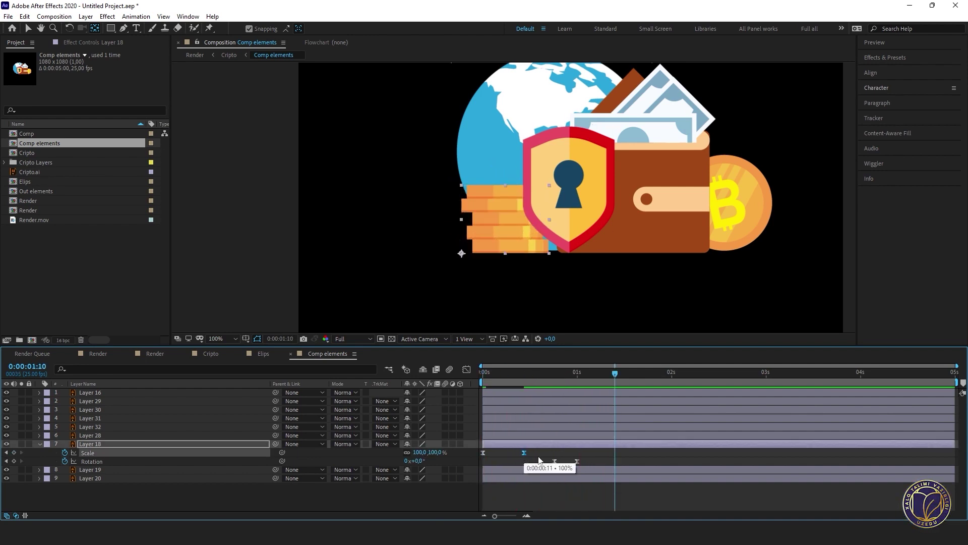
pyautogui.moveTo(594, 461); pyautogui.dragTo(525, 471)
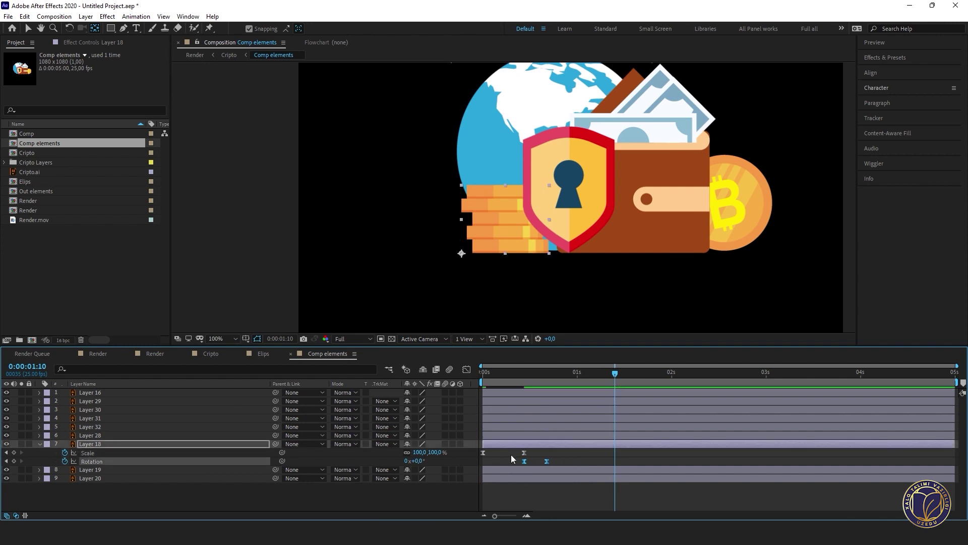
pyautogui.moveTo(533, 376); pyautogui.dragTo(535, 403)
pyautogui.press('space')
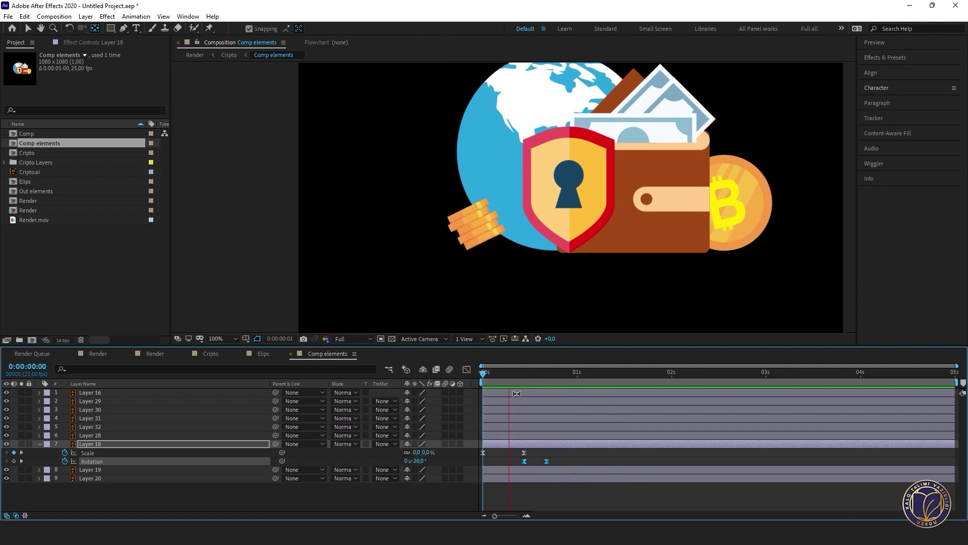
# - Move the coin stack's 100% Scale keyframe to frame 17, aligned with the last Rotation keyframe
pyautogui.click(501, 374)
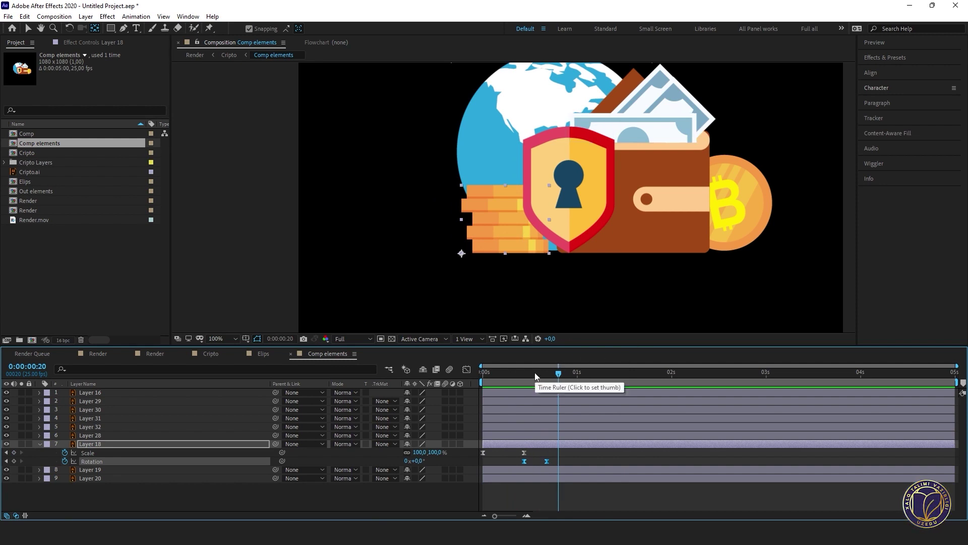
pyautogui.moveTo(532, 374); pyautogui.dragTo(546, 374)
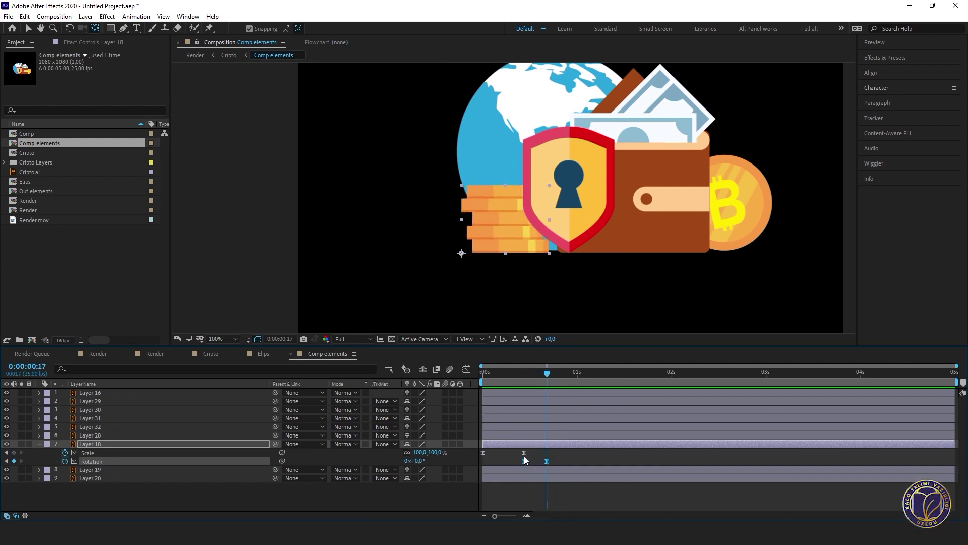
pyautogui.moveTo(524, 452); pyautogui.dragTo(547, 453)
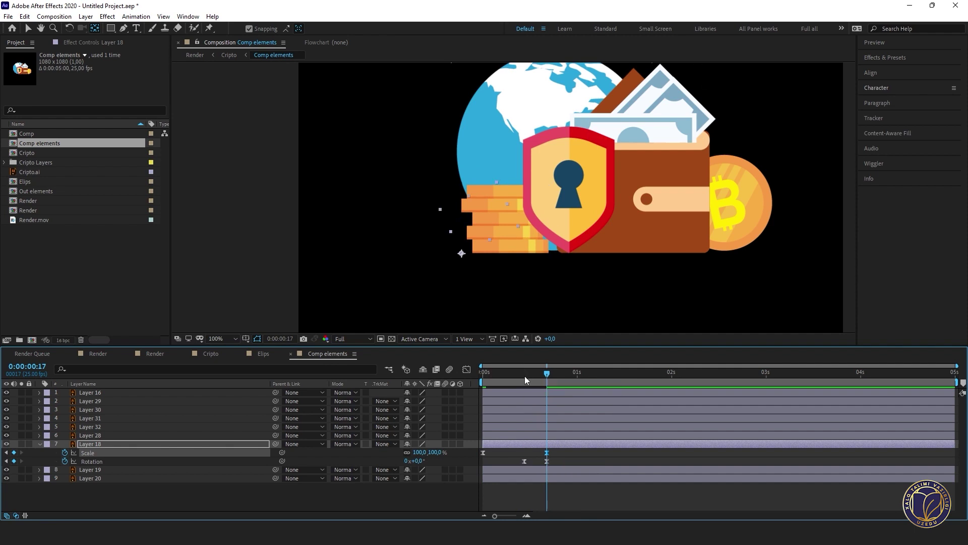
# - Add a 110% Scale keyframe to the coin stack at frame 11 and preview the animation
pyautogui.moveTo(524, 376); pyautogui.dragTo(525, 376)
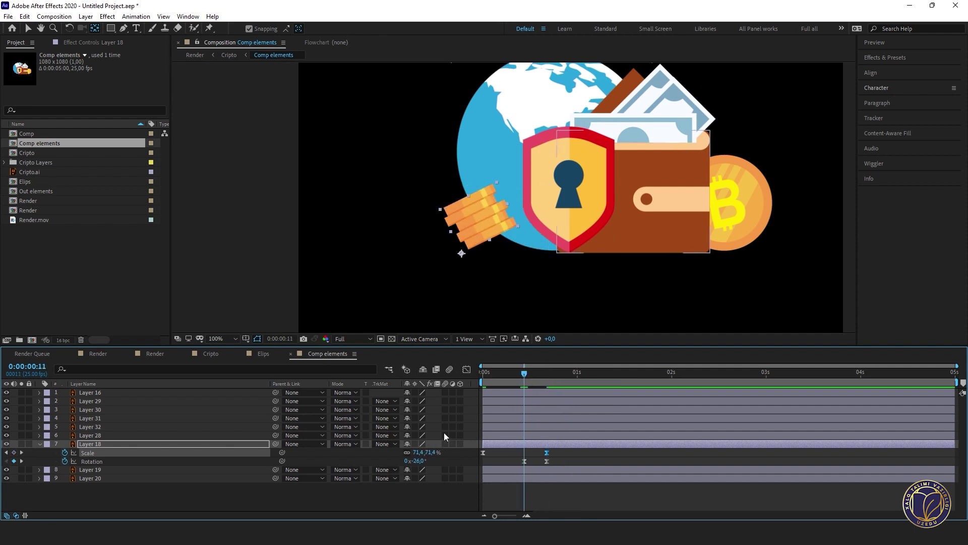
pyautogui.click(423, 452)
pyautogui.write('110')
pyautogui.press('Return')
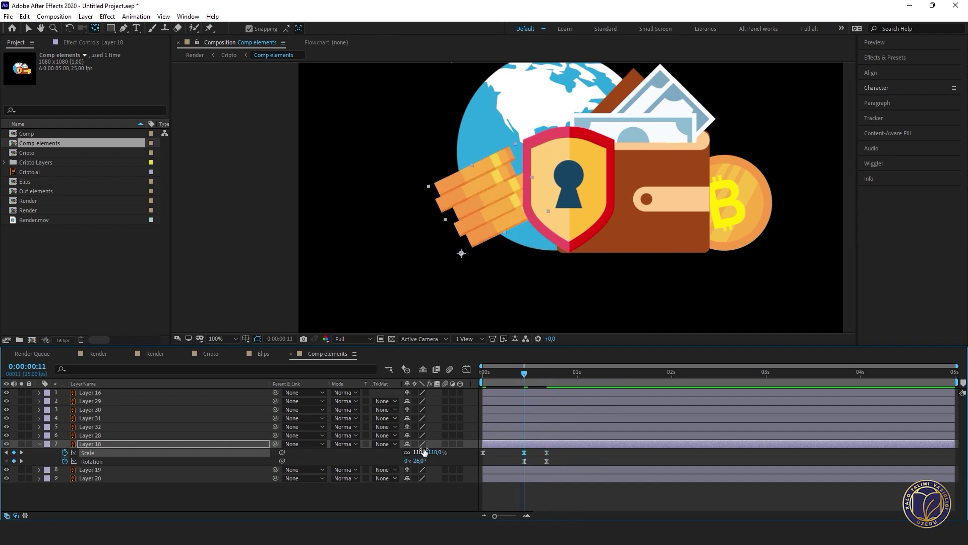
pyautogui.press('space')
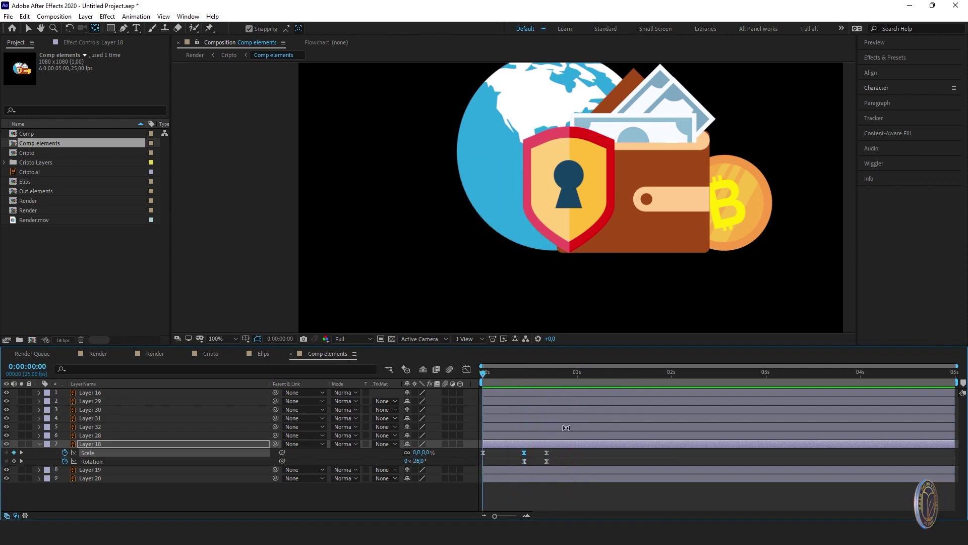
pyautogui.press('space')
# - Compress the coin stack's Scale and Rotation keyframes so the last pair falls on frame 12, then preview from the start
pyautogui.moveTo(511, 373); pyautogui.dragTo(574, 373)
pyautogui.moveTo(567, 452); pyautogui.dragTo(478, 462)
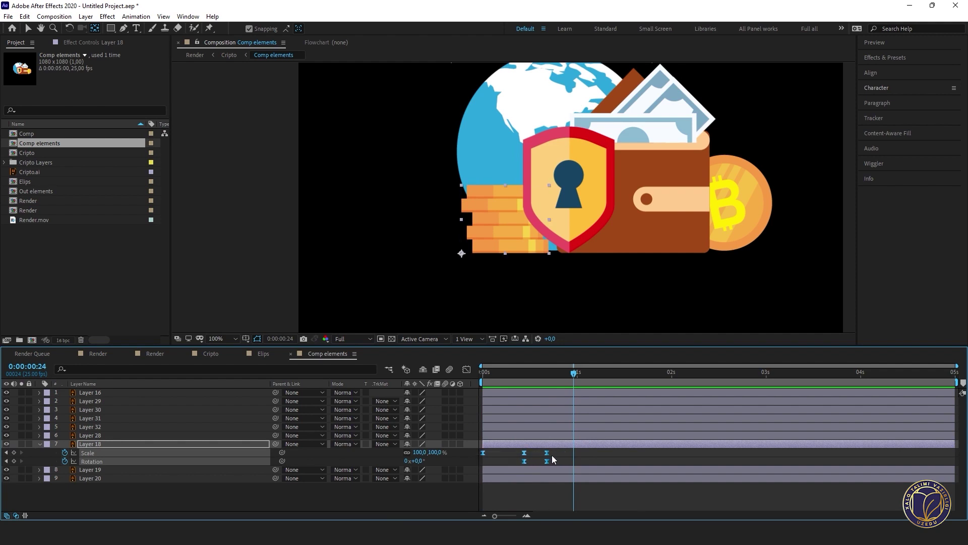
pyautogui.moveTo(547, 455); pyautogui.dragTo(528, 459)
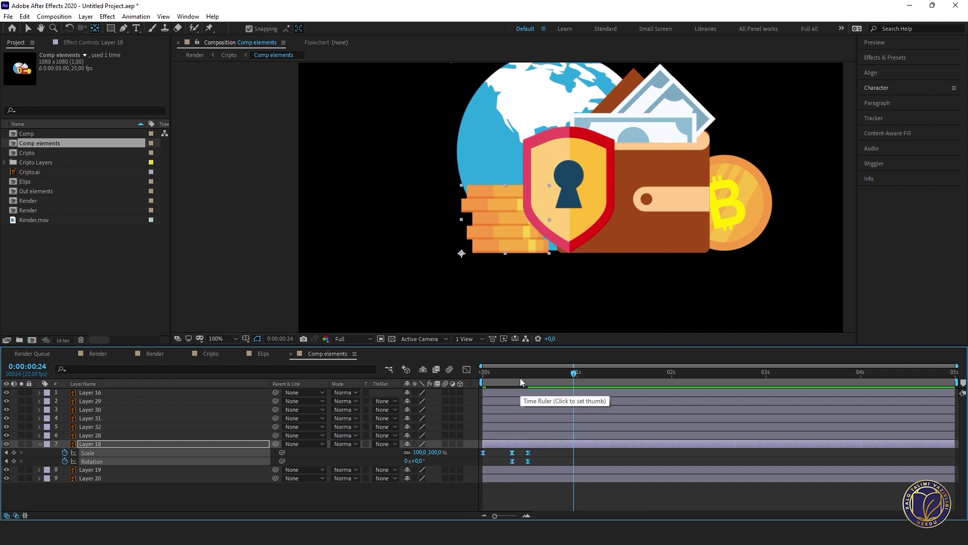
pyautogui.press('Home')
pyautogui.press('space')
pyautogui.press('space')
# - Shift the coin stack's middle and last Scale and Rotation keyframes one frame later, to frames 9 and 13, and preview
pyautogui.click(502, 454)
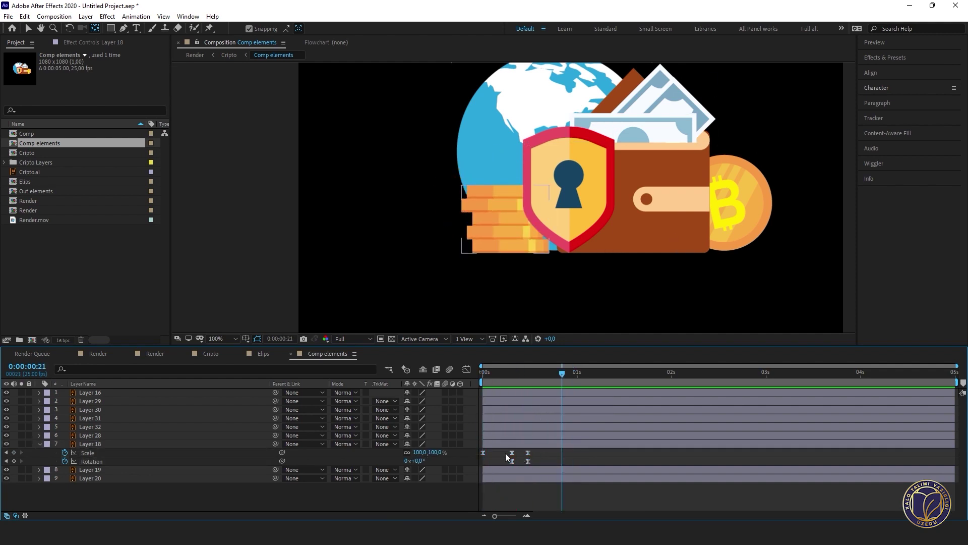
pyautogui.moveTo(503, 454); pyautogui.dragTo(534, 452)
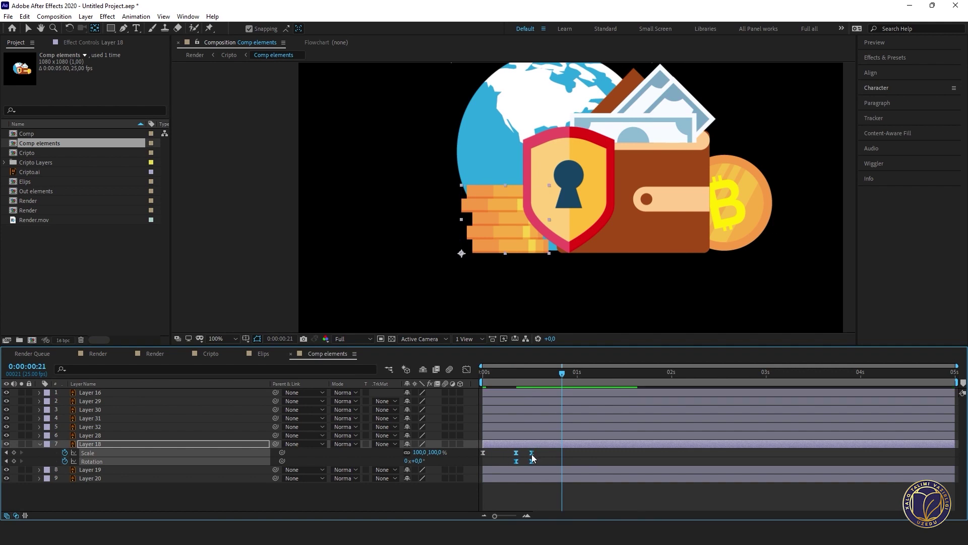
pyautogui.press('Home')
pyautogui.press('space')
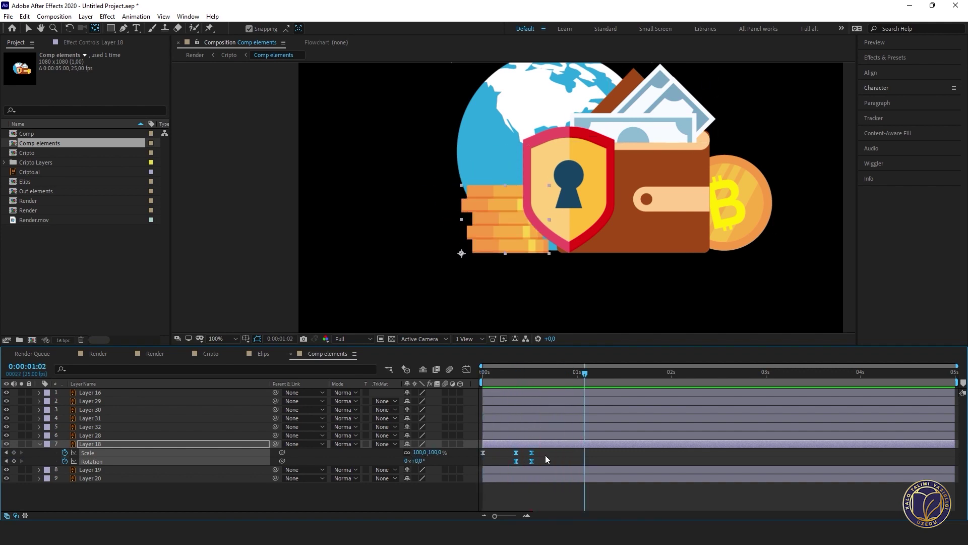
pyautogui.click(546, 455)
pyautogui.scroll(-2, 575, 292)
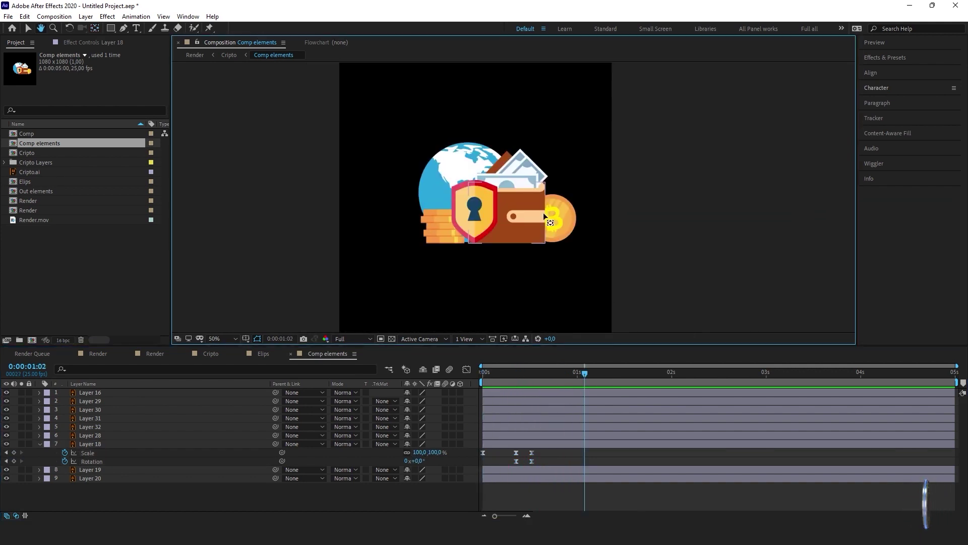
# - Move the coin stack's middle and last Scale and Rotation keyframes to frames 11 and 15
pyautogui.moveTo(509, 448); pyautogui.dragTo(534, 464)
pyautogui.moveTo(531, 453); pyautogui.dragTo(537, 450)
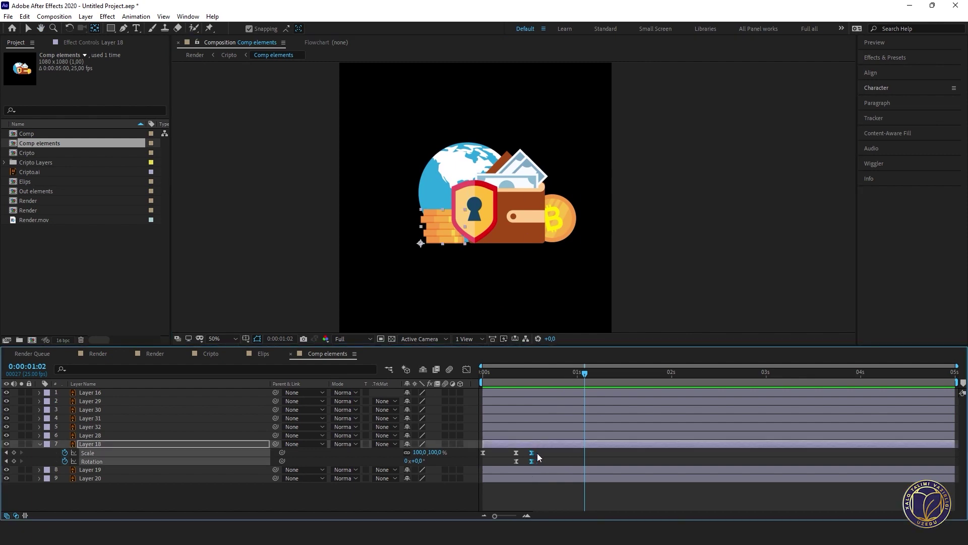
pyautogui.press('Home')
pyautogui.moveTo(484, 382); pyautogui.dragTo(522, 379)
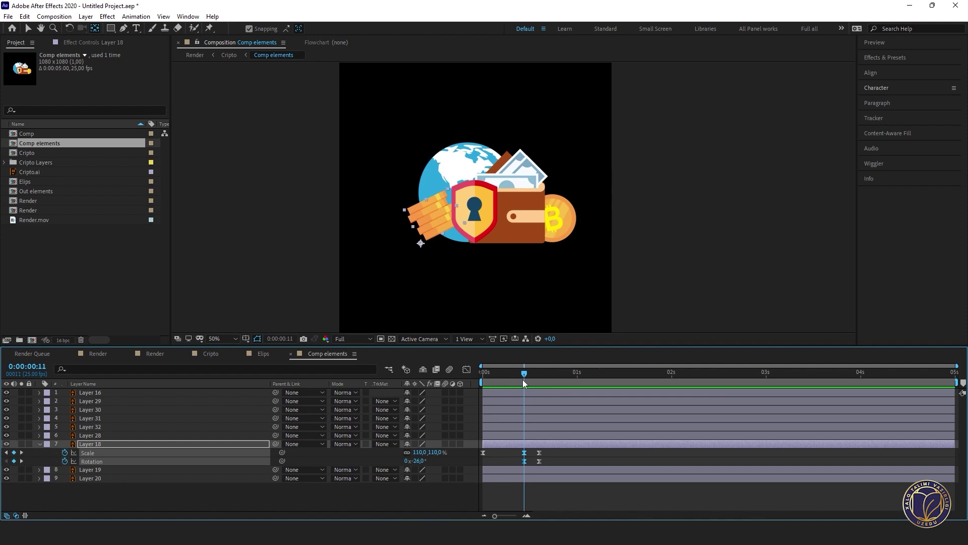
# - Move the coin stack's first Rotation keyframe to frame 0, add a Rotation keyframe of -29.6° at frame 11 and preview
pyautogui.click(525, 461)
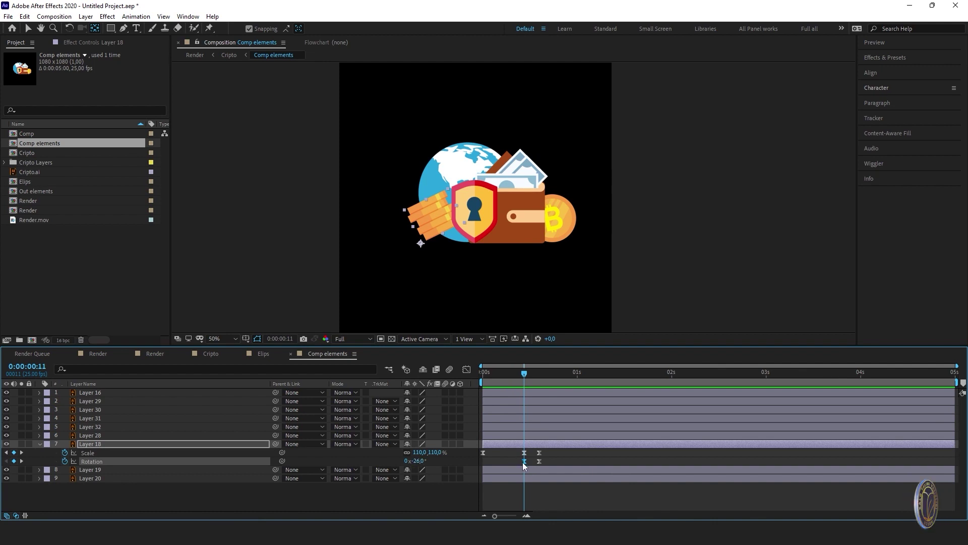
pyautogui.moveTo(522, 462); pyautogui.dragTo(480, 468)
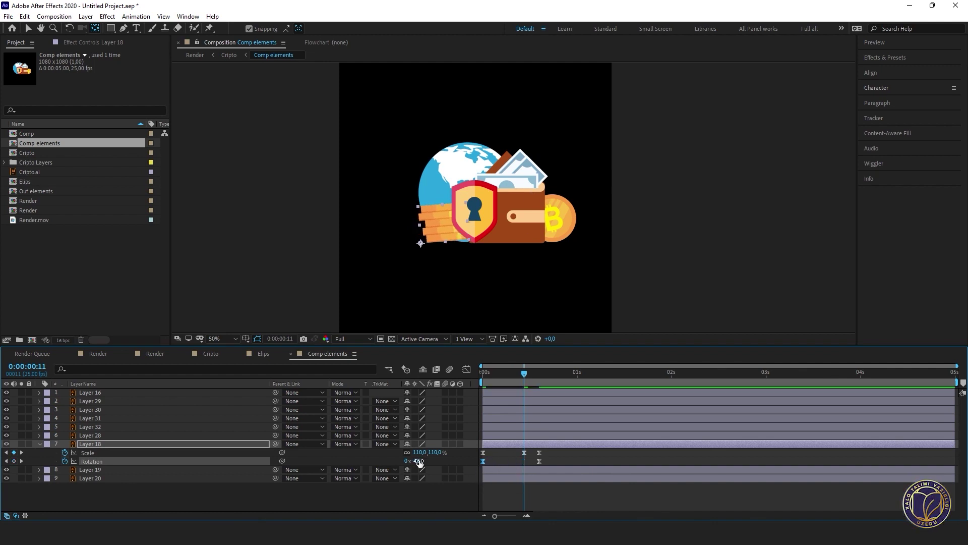
pyautogui.moveTo(418, 461); pyautogui.dragTo(407, 463)
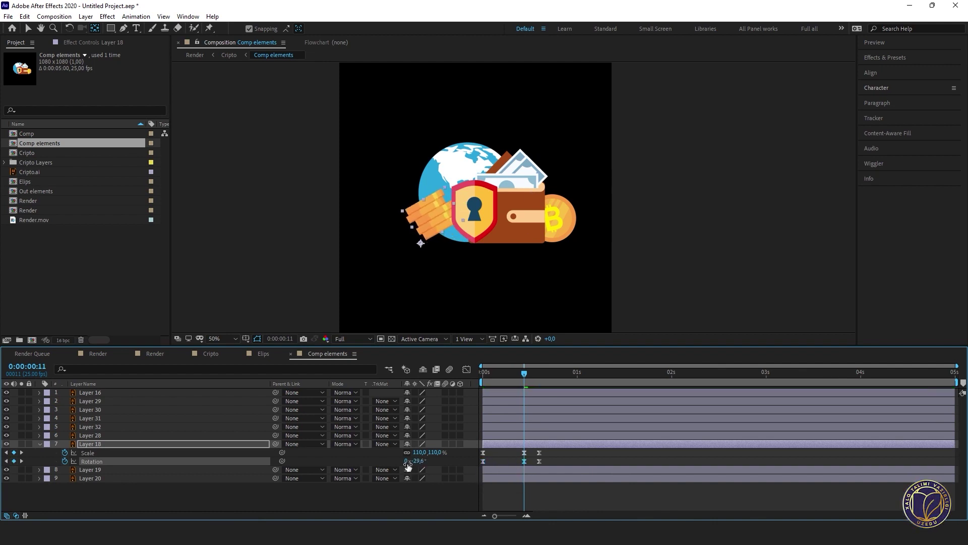
pyautogui.press('space')
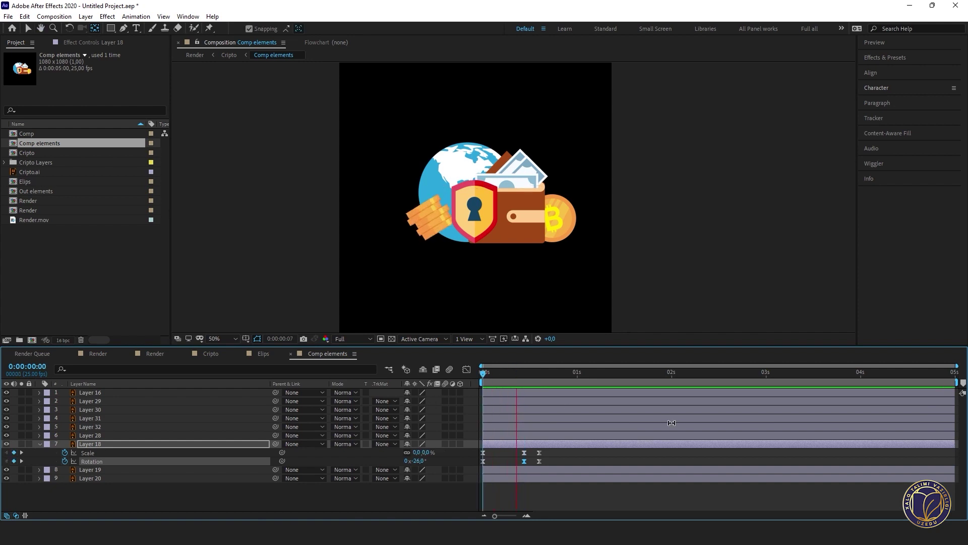
# - Set the coin stack's Rotation to 0° at frame 0 and preview the animation
pyautogui.moveTo(527, 377); pyautogui.dragTo(477, 383)
pyautogui.click(417, 460)
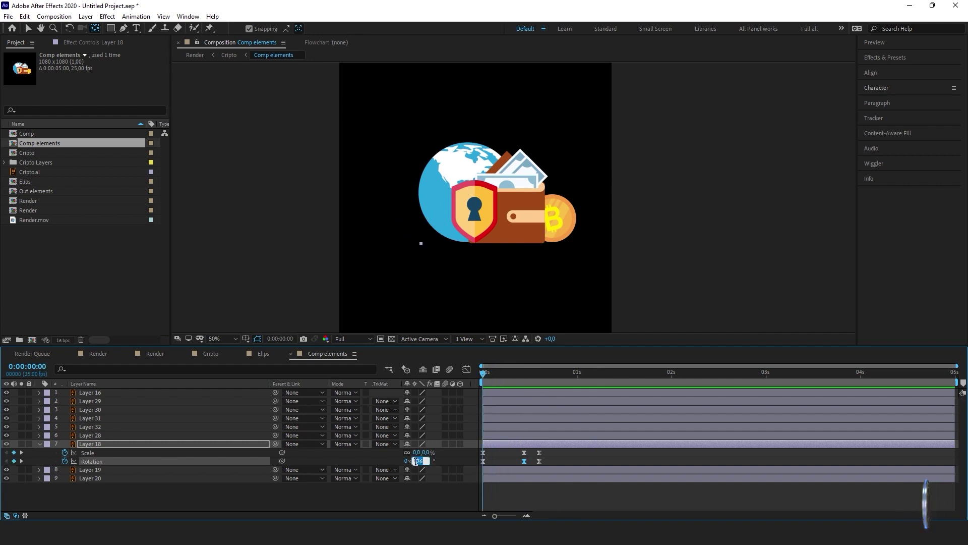
pyautogui.write('0')
pyautogui.press('Return')
pyautogui.press('space')
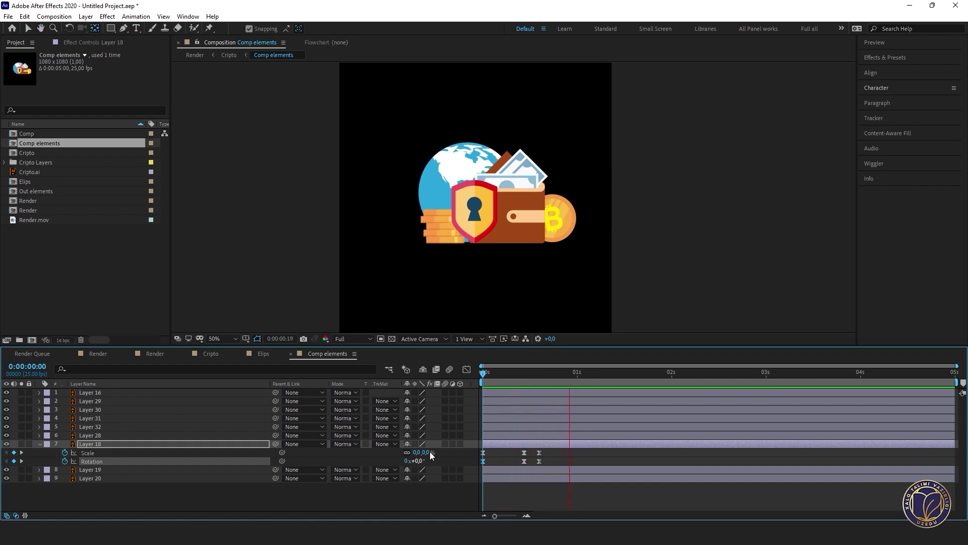
# - Move the coin stack's last Scale and Rotation keyframes to frame 18 and preview from the start
pyautogui.moveTo(544, 453)
pyautogui.mouseDown()
pyautogui.moveTo(534, 464)
pyautogui.moveTo(564, 454)
pyautogui.moveTo(551, 455)
pyautogui.mouseUp()
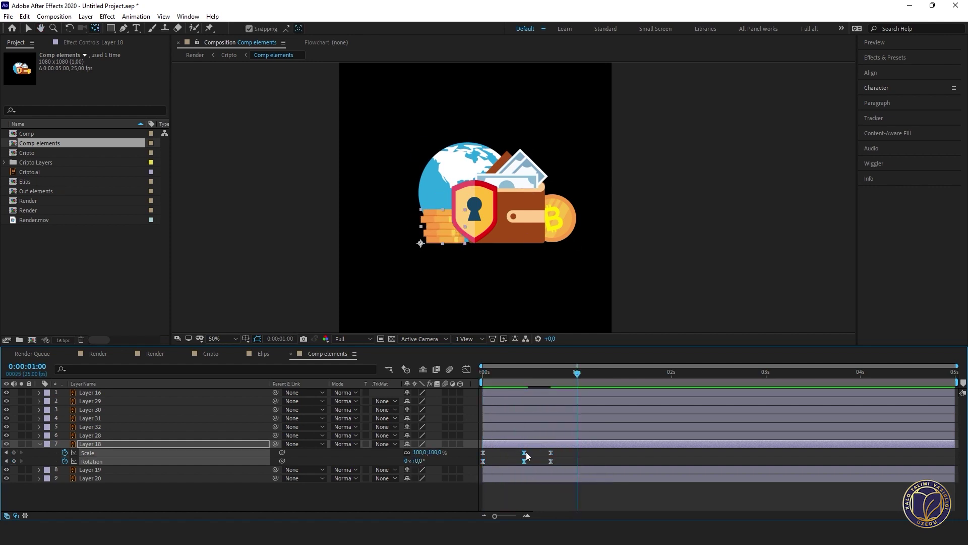
pyautogui.press('Home')
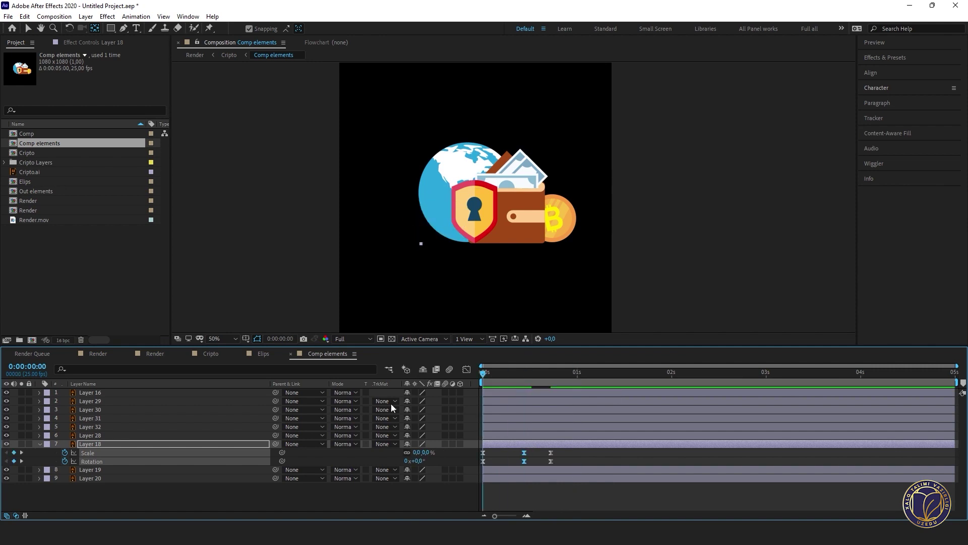
pyautogui.press('space')
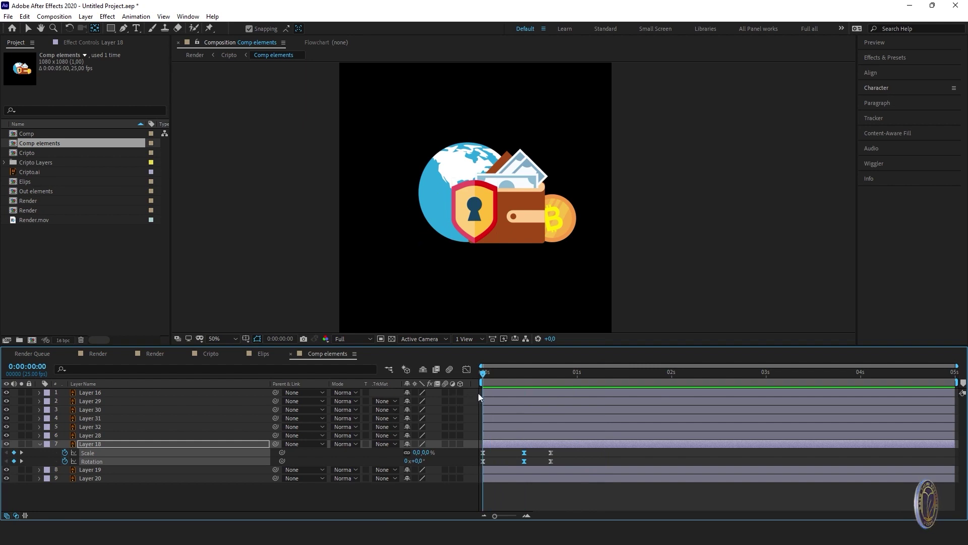
pyautogui.press('space')
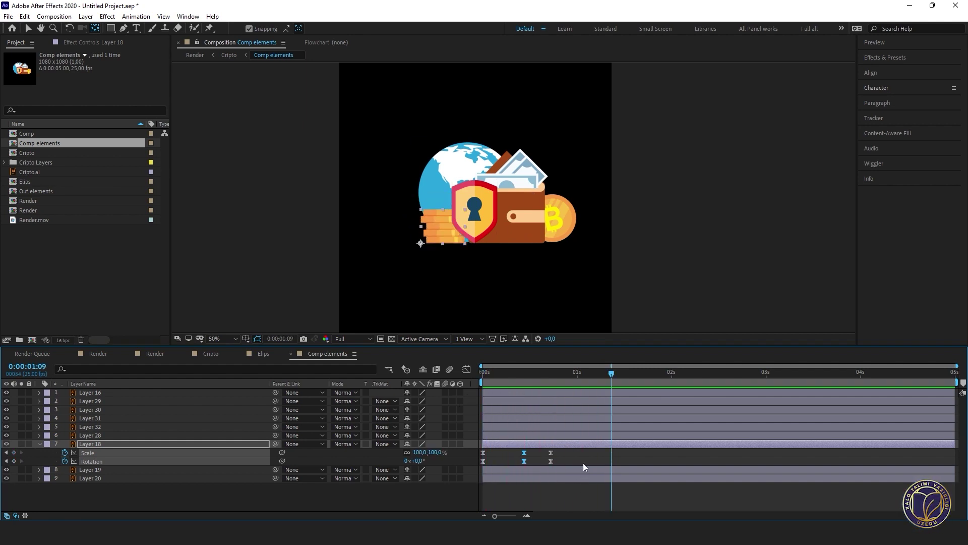
pyautogui.click(583, 462)
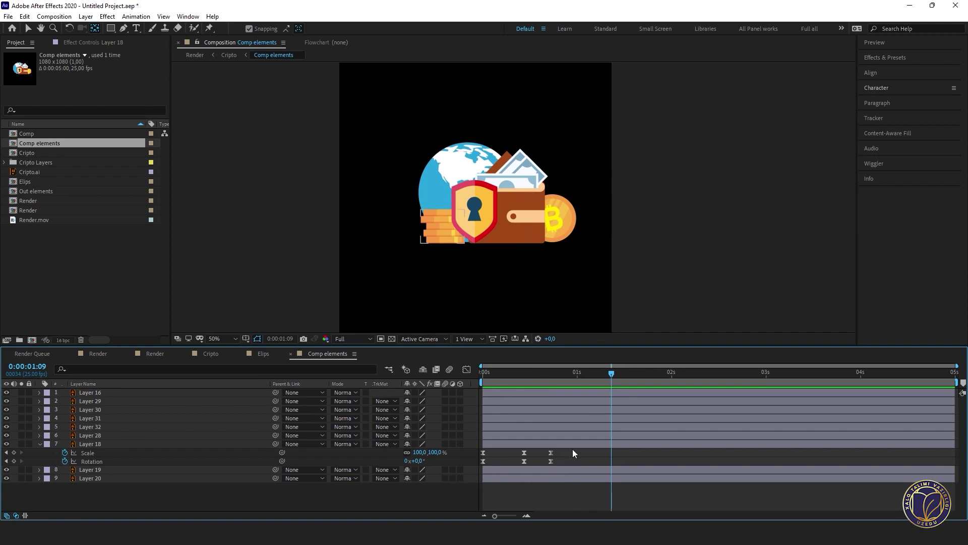
# - Copy all of the coin stack's Scale and Rotation keyframes onto the shield, Layer 16, from frame 0 and preview
pyautogui.moveTo(573, 452); pyautogui.dragTo(462, 492)
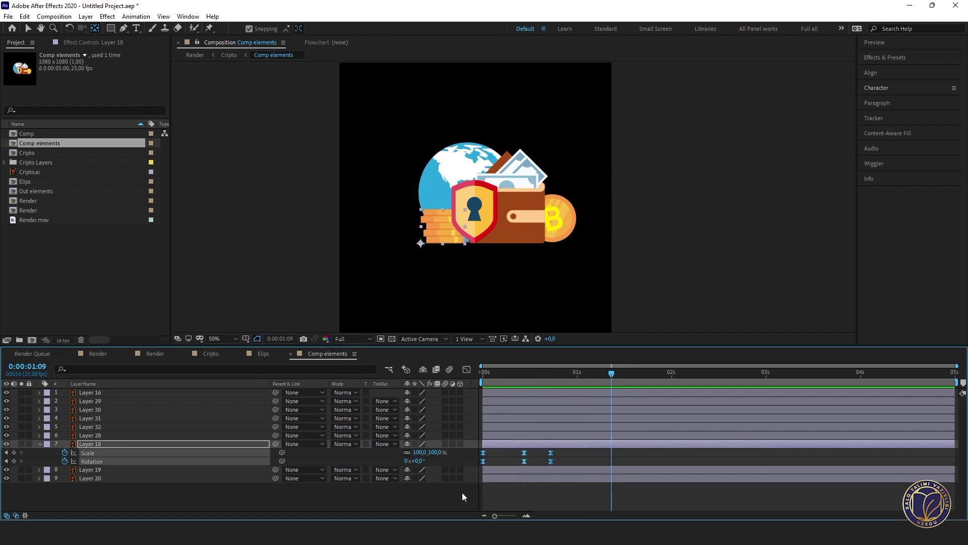
pyautogui.moveTo(524, 378); pyautogui.dragTo(483, 375)
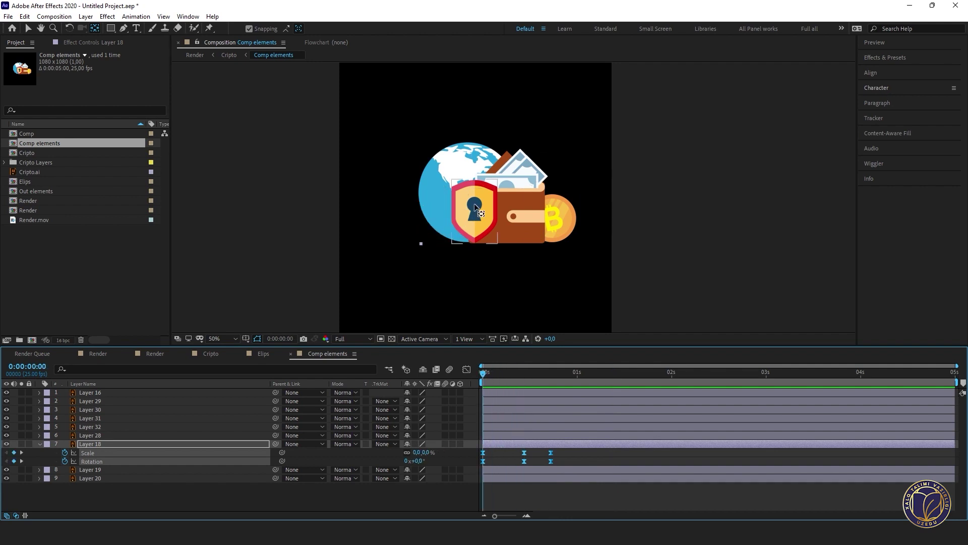
pyautogui.click(59, 393)
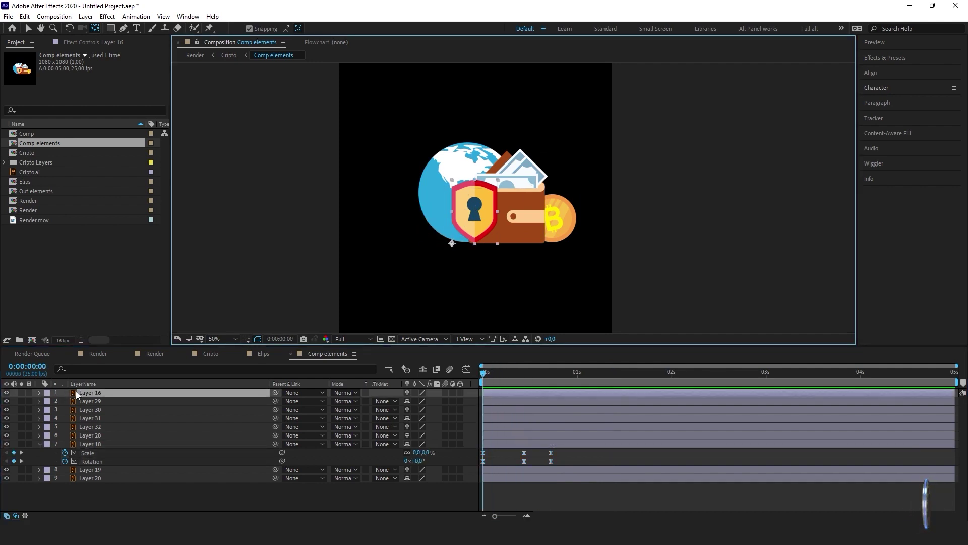
pyautogui.press('Return')
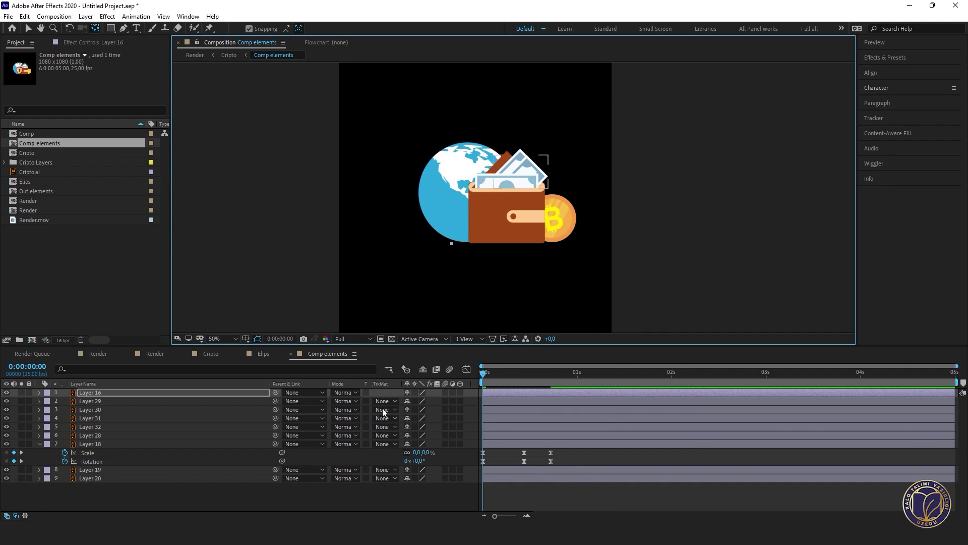
pyautogui.press('space')
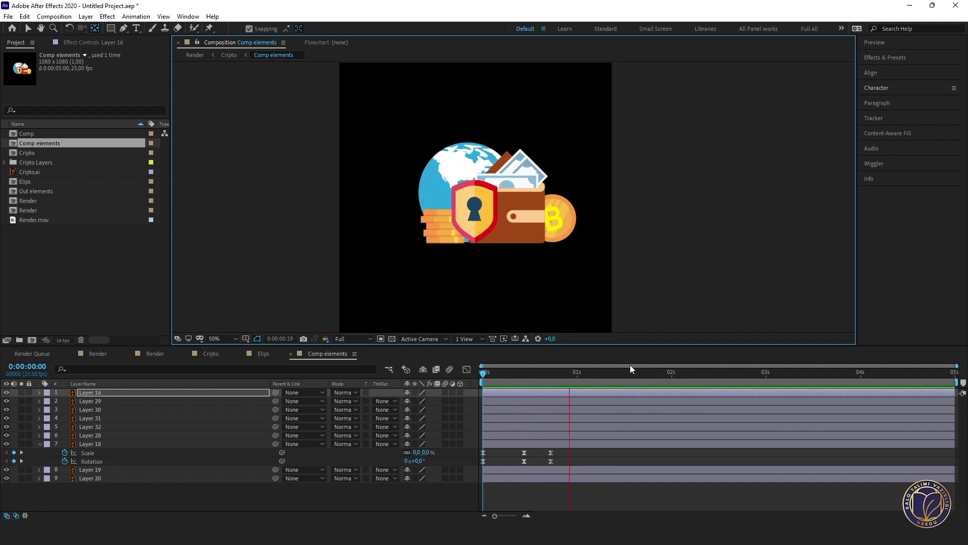
pyautogui.press('space')
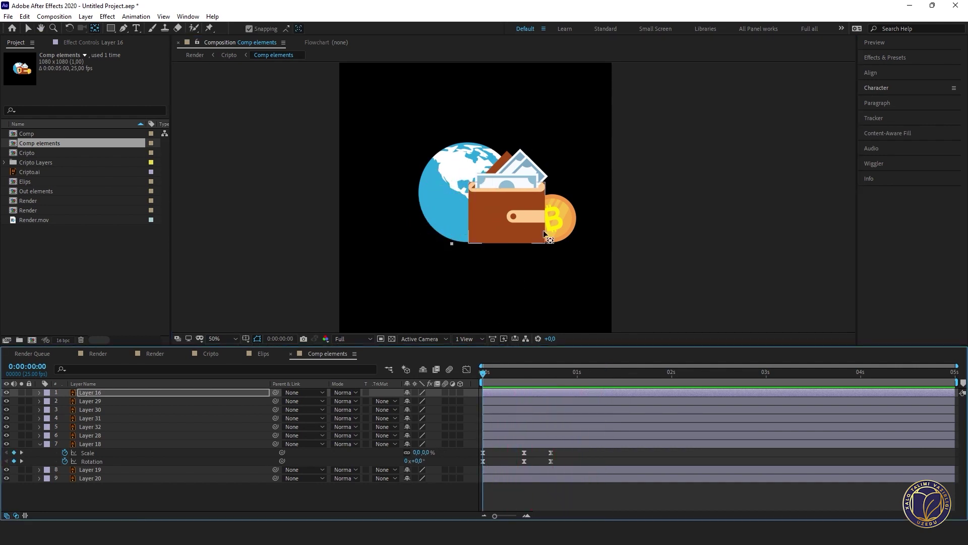
# - Paste the copied Scale and Rotation keyframes onto the Bitcoin coin and the wallet body at frame 0, then preview
pyautogui.click(561, 217)
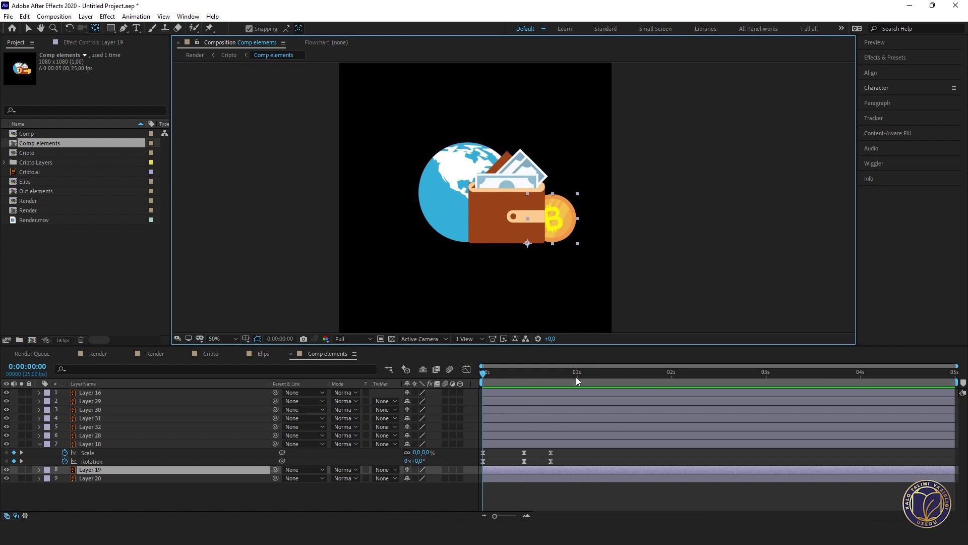
pyautogui.hotkey('ctrl', 'v')
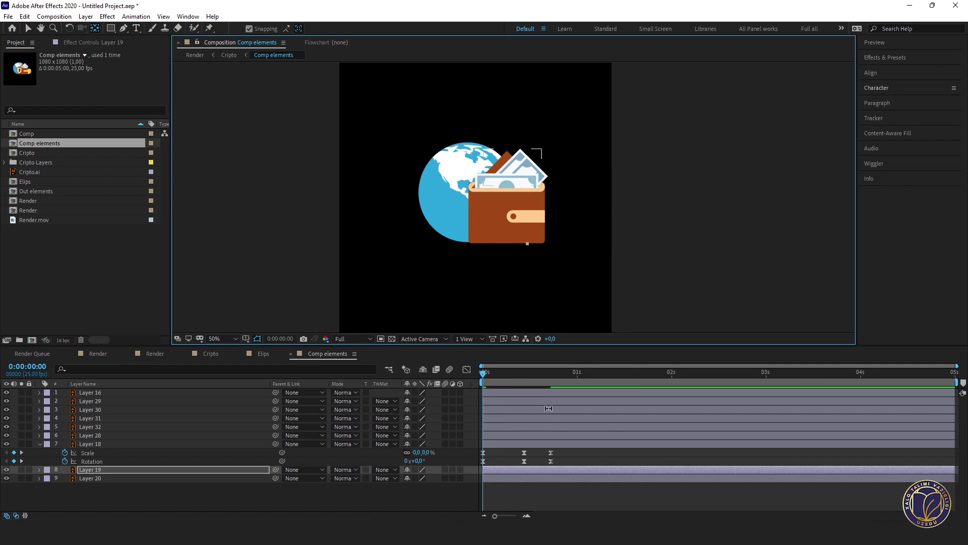
pyautogui.click(498, 222)
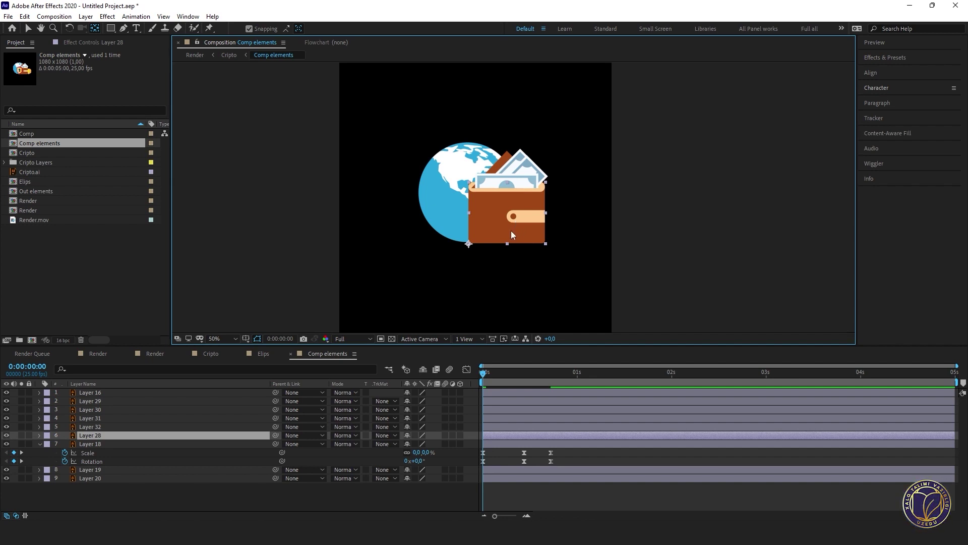
pyautogui.hotkey('ctrl', 'v')
pyautogui.click(494, 371)
pyautogui.press('space')
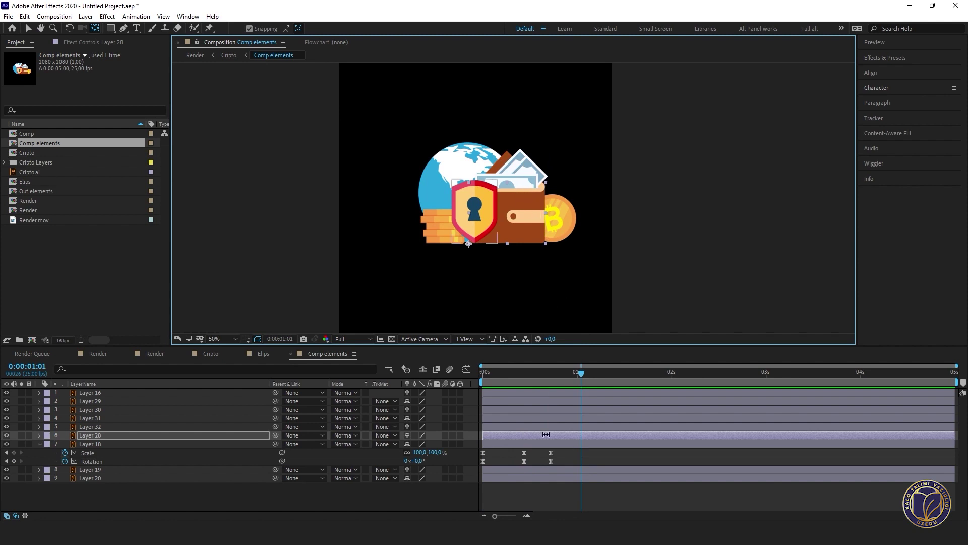
pyautogui.click(519, 437)
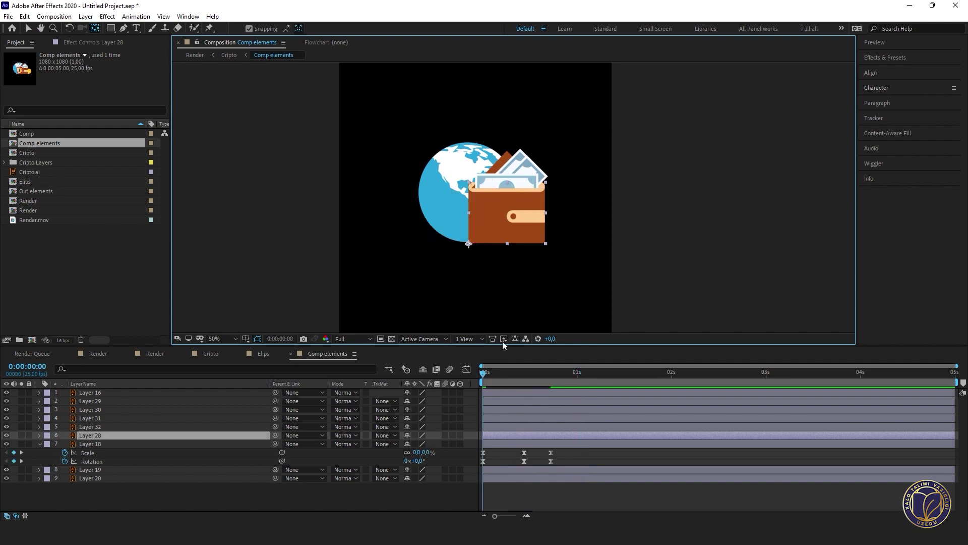
pyautogui.moveTo(509, 371); pyautogui.dragTo(440, 389)
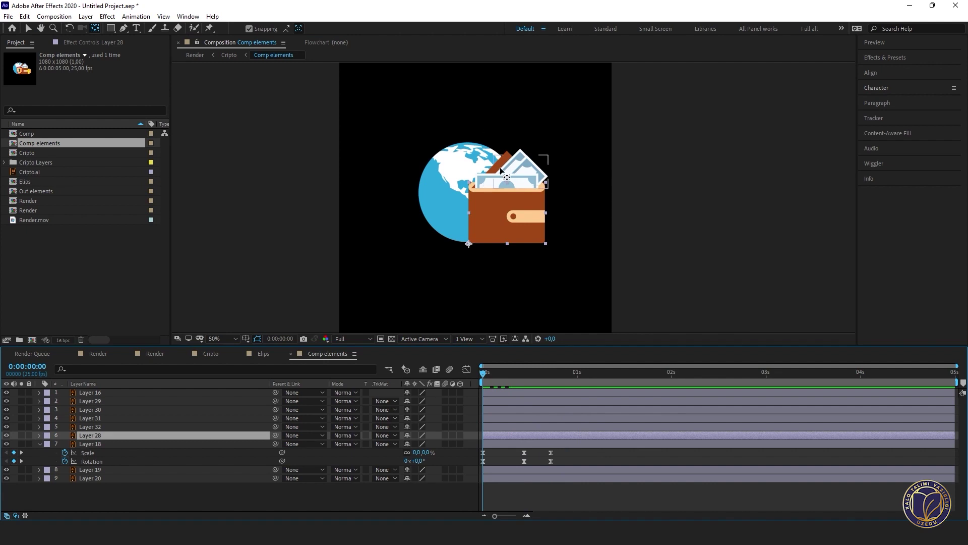
# - Parent Layers 29, 30, 31 and 32 to the wallet body, Layer 28, and preview the animation from frame 0
pyautogui.click(95, 400)
pyautogui.keyDown('ctrl'); pyautogui.click(93, 409); pyautogui.keyUp('ctrl')
pyautogui.keyDown('ctrl'); pyautogui.click(98, 418); pyautogui.keyUp('ctrl')
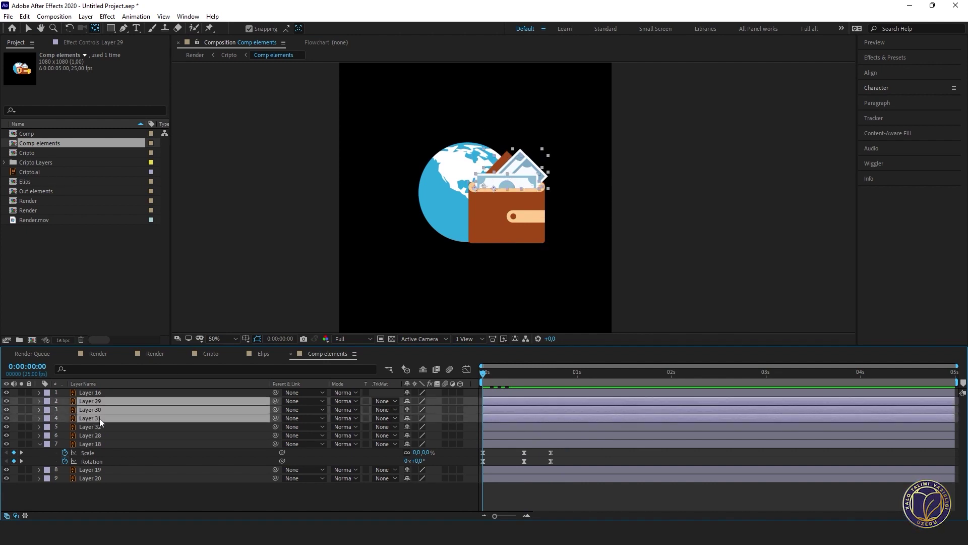
pyautogui.keyDown('ctrl'); pyautogui.click(99, 427); pyautogui.keyUp('ctrl')
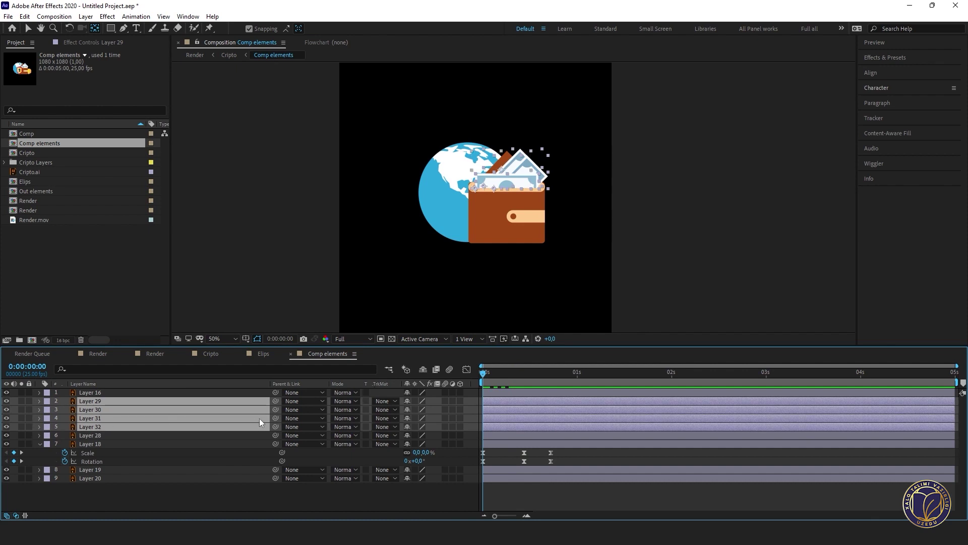
pyautogui.keyDown('ctrl'); pyautogui.click(105, 436); pyautogui.keyUp('ctrl')
pyautogui.keyDown('ctrl'); pyautogui.click(101, 437); pyautogui.keyUp('ctrl')
pyautogui.moveTo(276, 401); pyautogui.dragTo(129, 433)
pyautogui.click(98, 437)
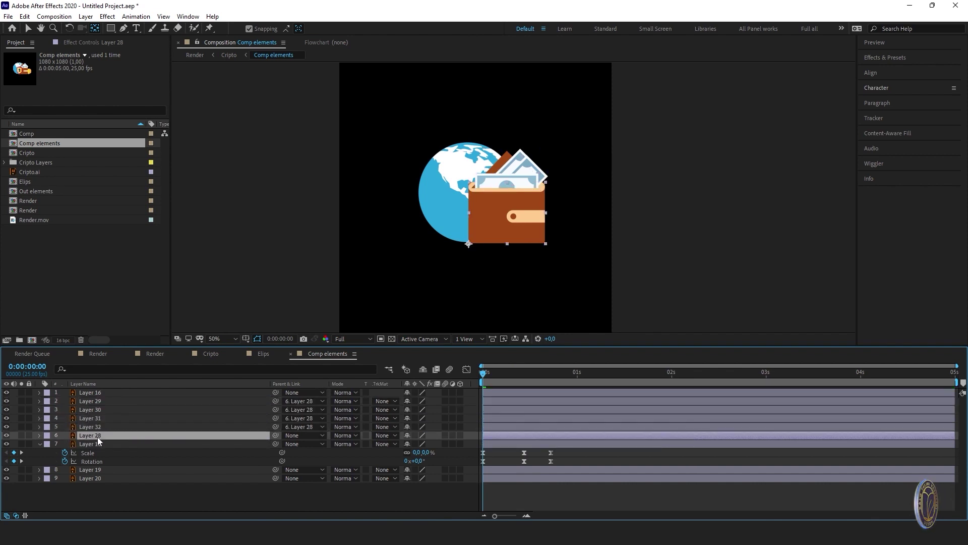
pyautogui.click(483, 380)
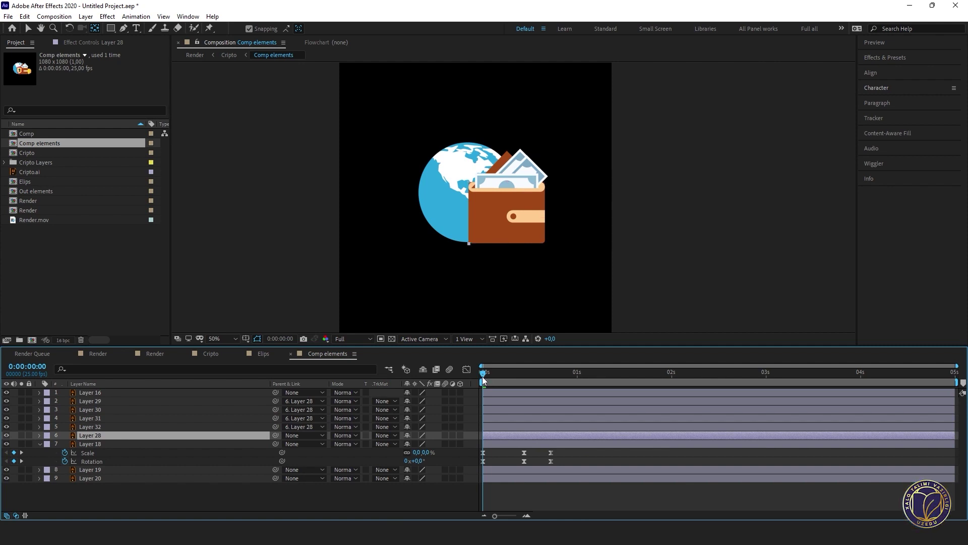
pyautogui.press('space')
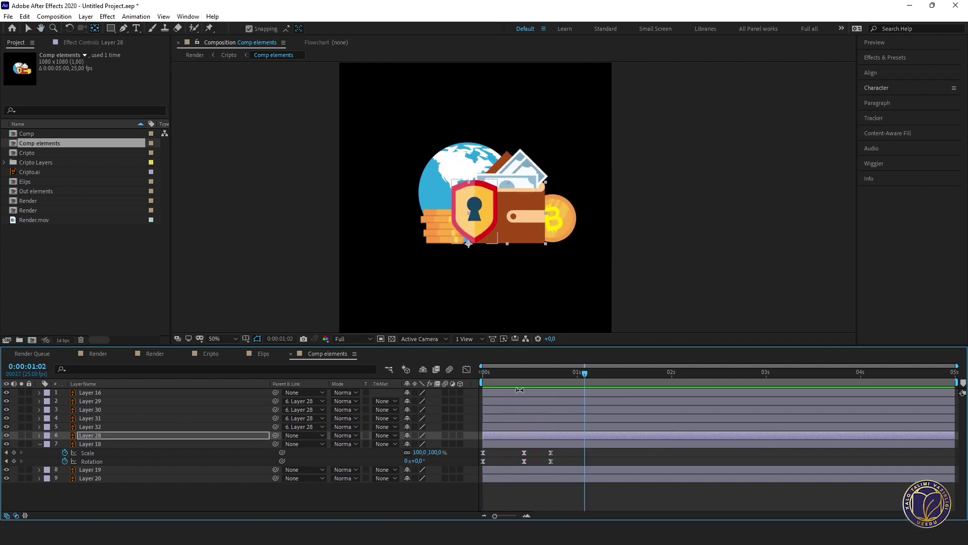
pyautogui.press('space')
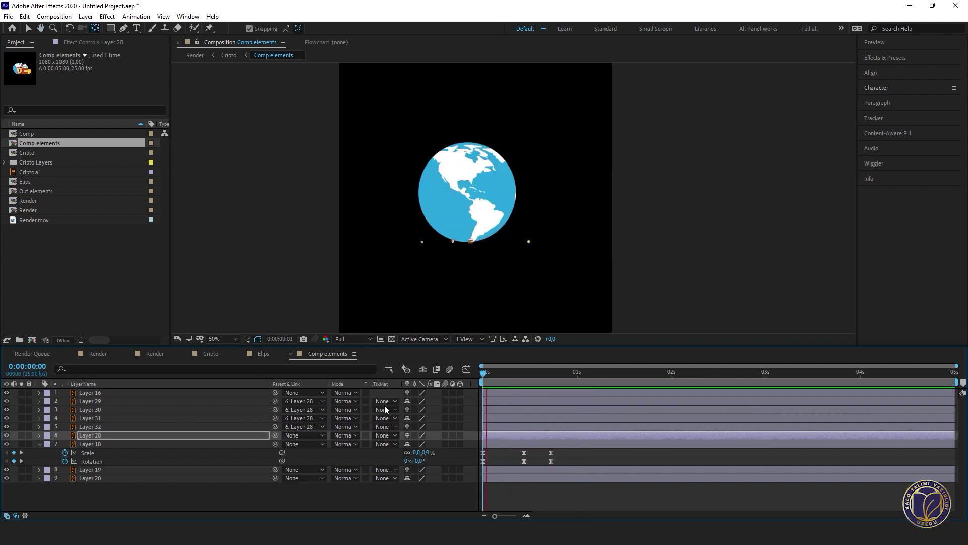
pyautogui.press('space')
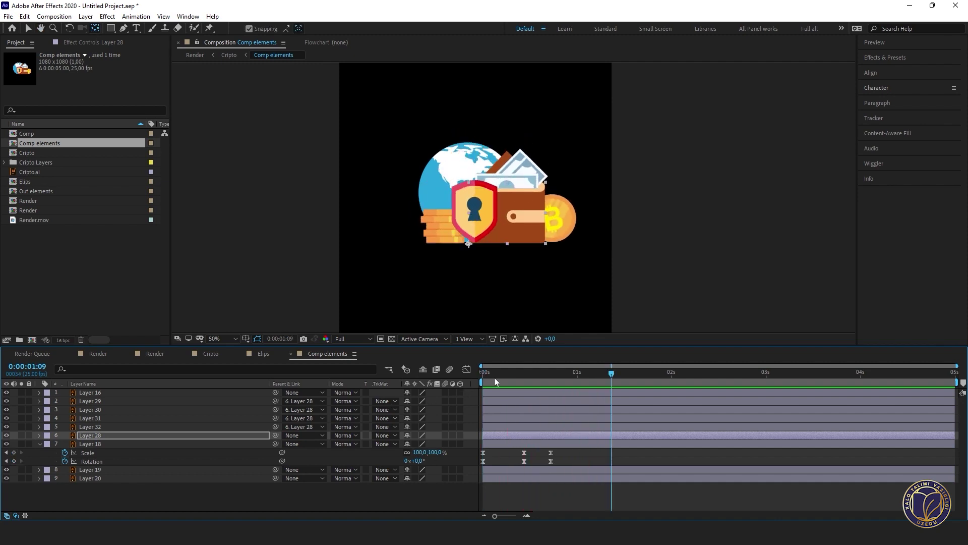
pyautogui.press('space')
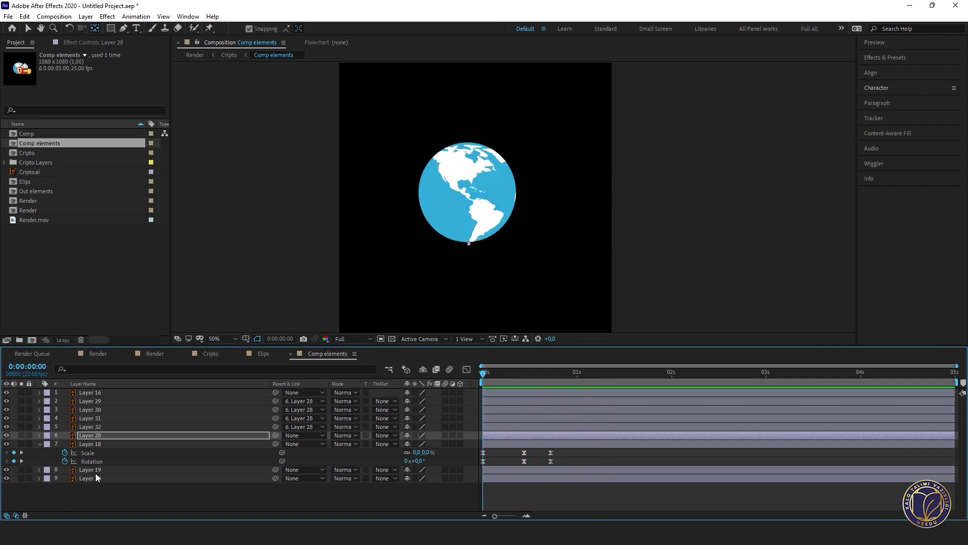
# - Centre the anchor point of the globe, Layer 20, and place a 100% Scale keyframe for it at frame 18
pyautogui.click(97, 477)
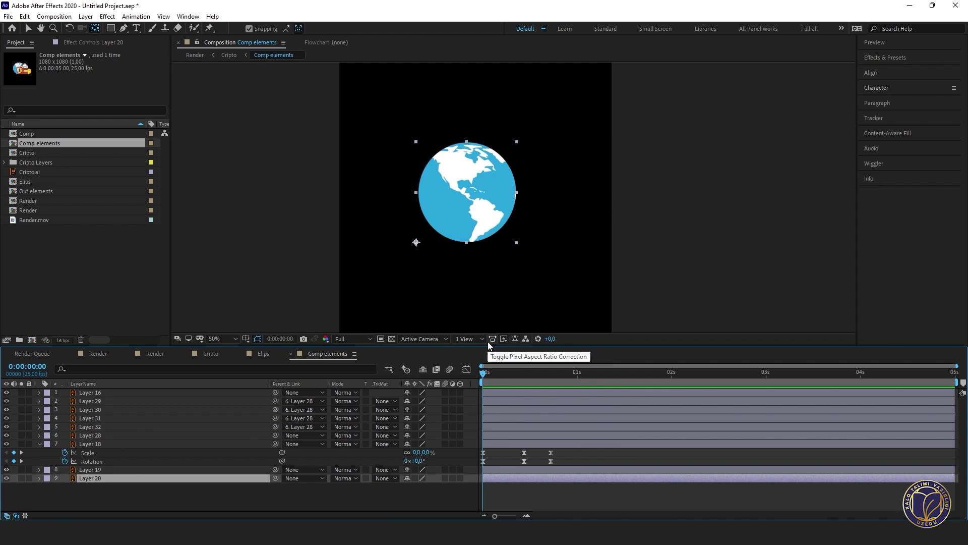
pyautogui.hotkey('ctrl', 'alt', 'Home')
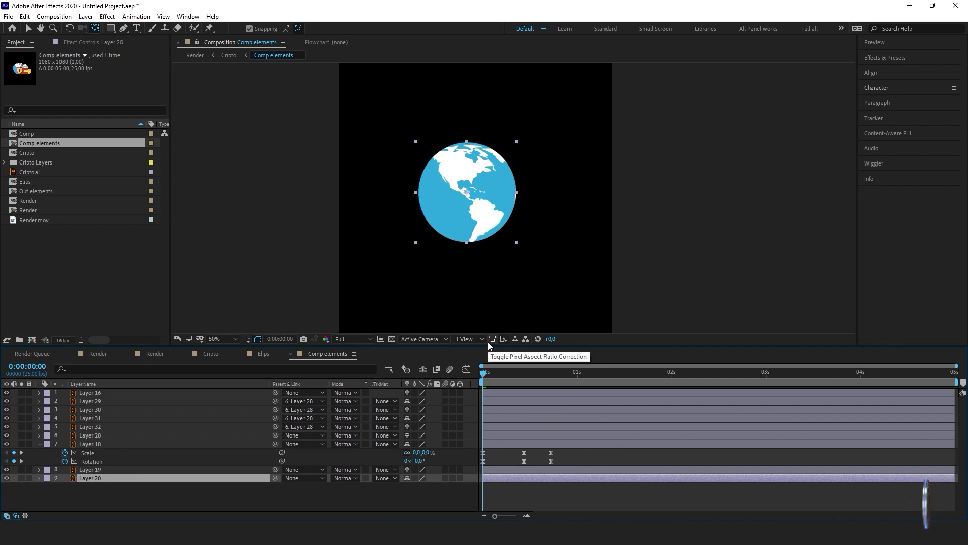
pyautogui.press('s')
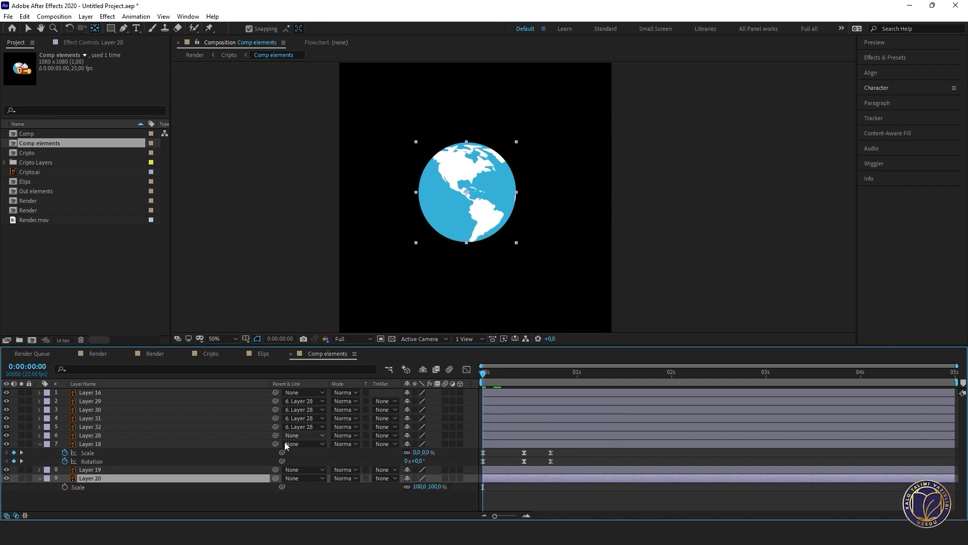
pyautogui.click(66, 488)
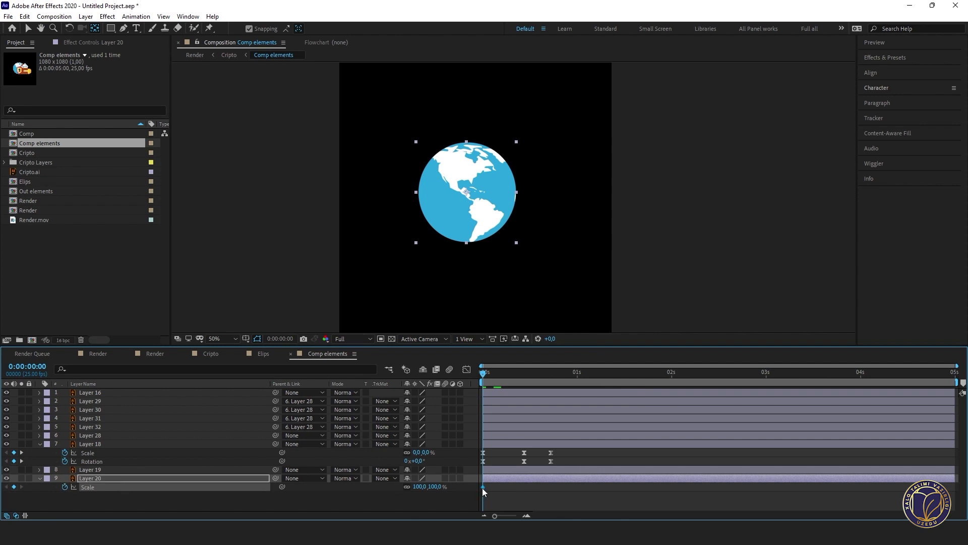
pyautogui.moveTo(549, 482); pyautogui.dragTo(551, 484)
pyautogui.moveTo(519, 376); pyautogui.dragTo(524, 377)
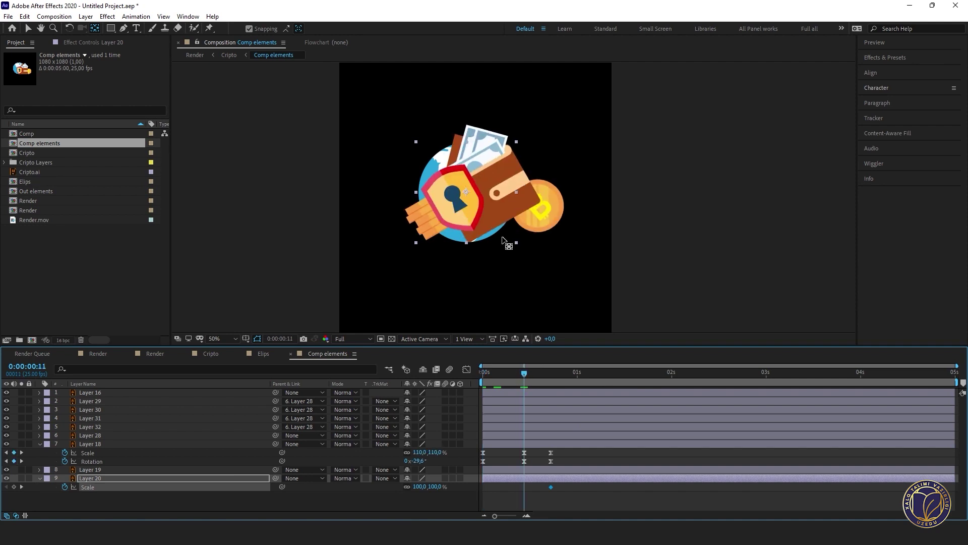
# - Keyframe the globe's scale at 118% on frame 11 and 0% on the first frame, and apply Easy Ease to all its scale keyframes
pyautogui.press('v')
pyautogui.moveTo(517, 142); pyautogui.dragTo(528, 130)
pyautogui.moveTo(519, 373); pyautogui.dragTo(483, 373)
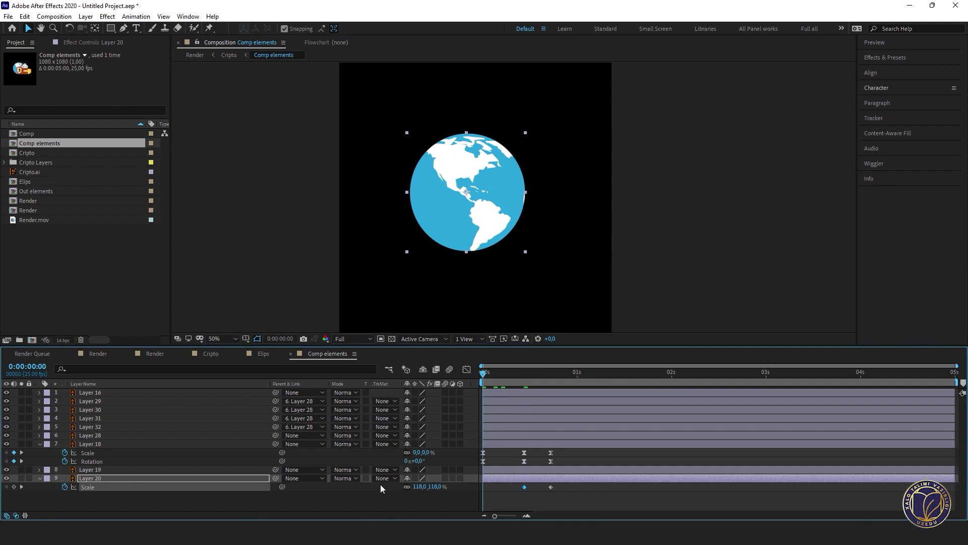
pyautogui.click(419, 486)
pyautogui.write('0')
pyautogui.press('Return')
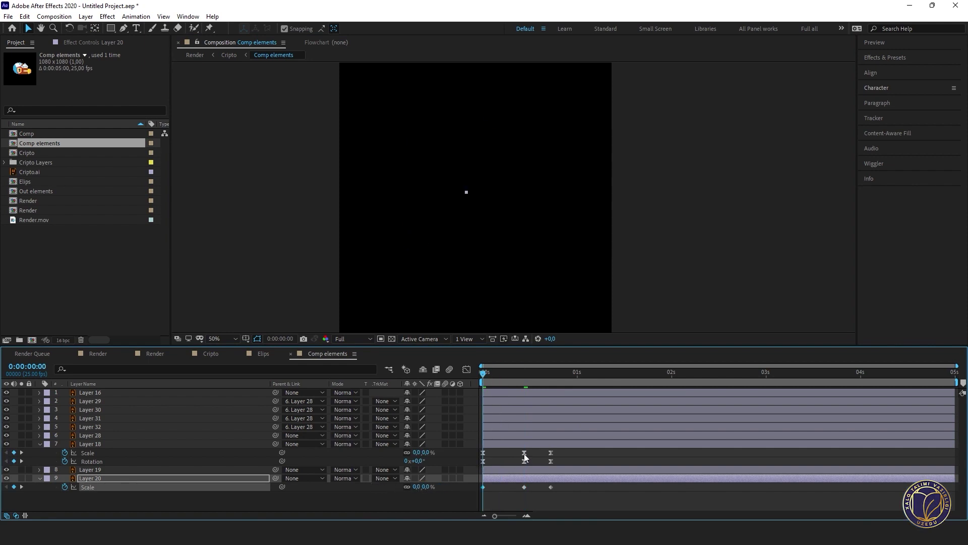
pyautogui.moveTo(567, 485); pyautogui.dragTo(468, 517)
pyautogui.click(498, 495)
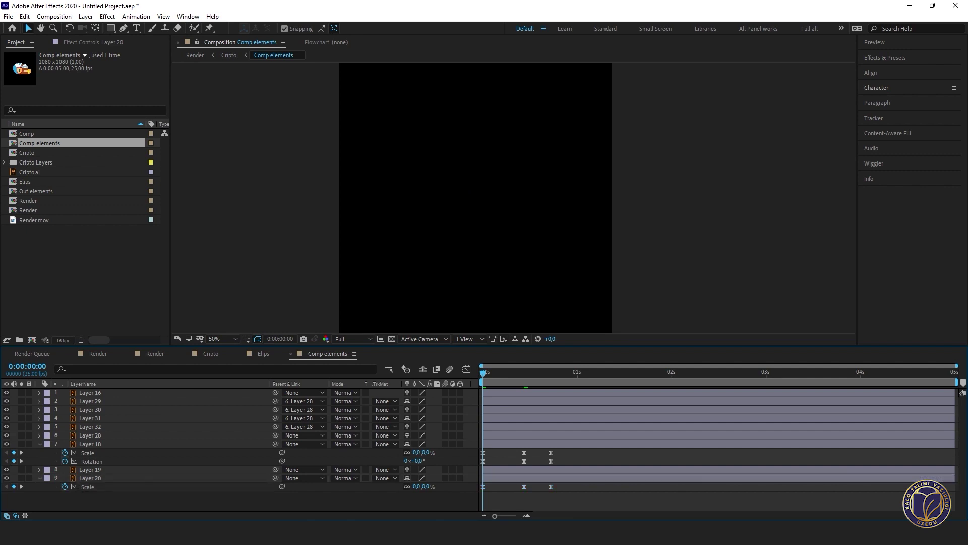
# - Keyframe the globe's rotation (Layer 20) from 0° on the first frame to a full turn on the last frame, and preview the spin
pyautogui.click(143, 480)
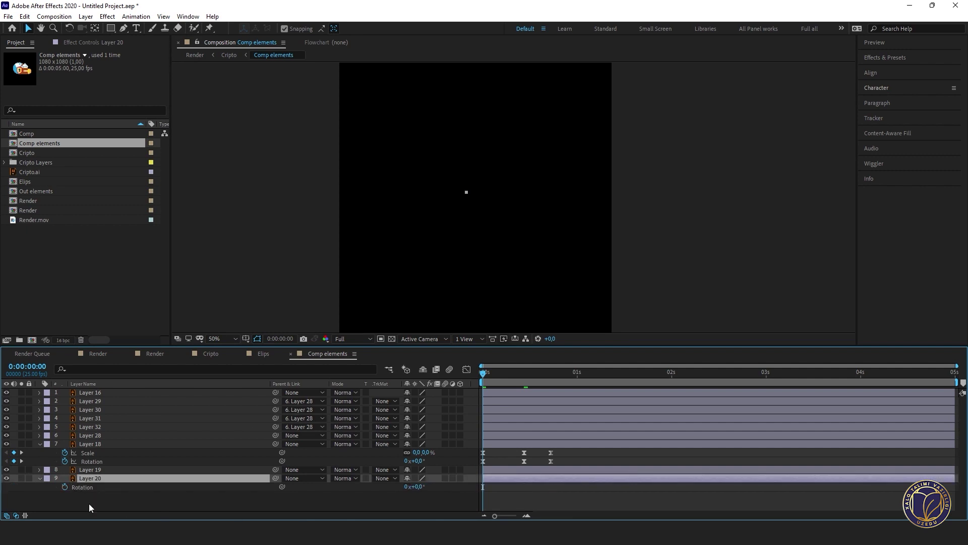
pyautogui.click(65, 487)
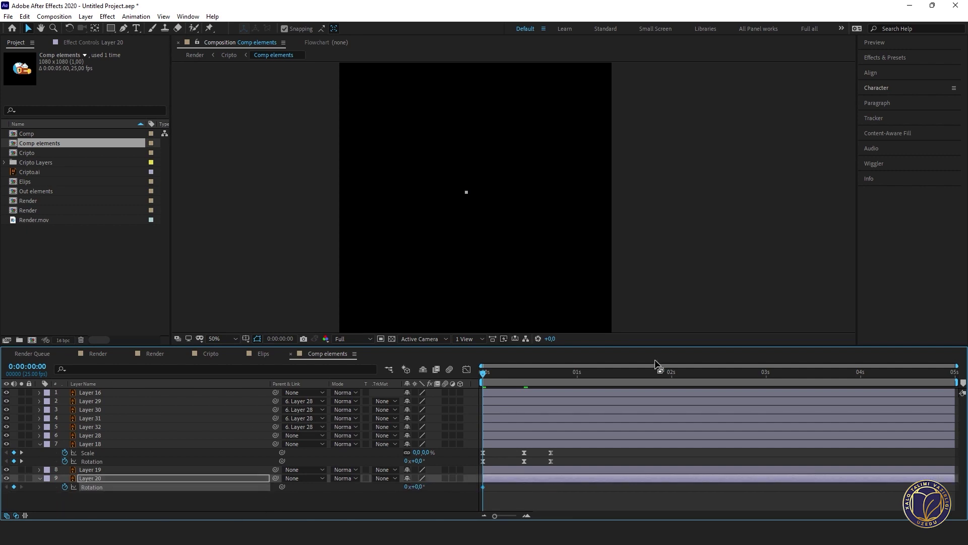
pyautogui.press('End')
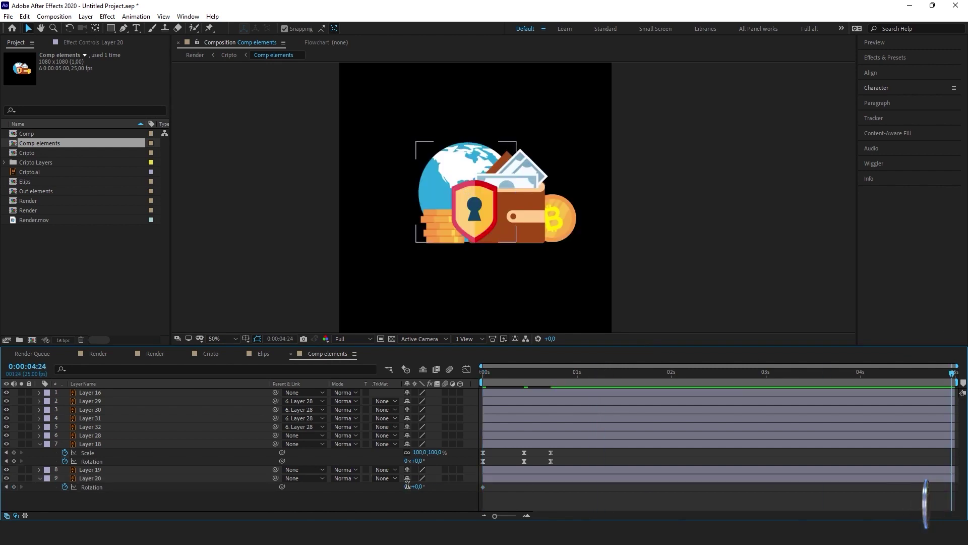
pyautogui.moveTo(409, 486); pyautogui.dragTo(409, 487)
pyautogui.press('Home')
pyautogui.press('space')
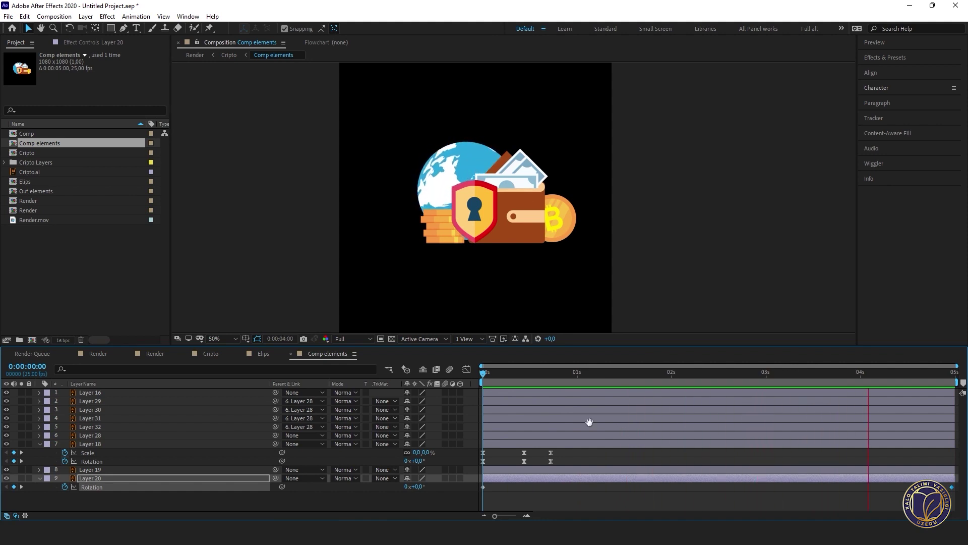
pyautogui.press('space')
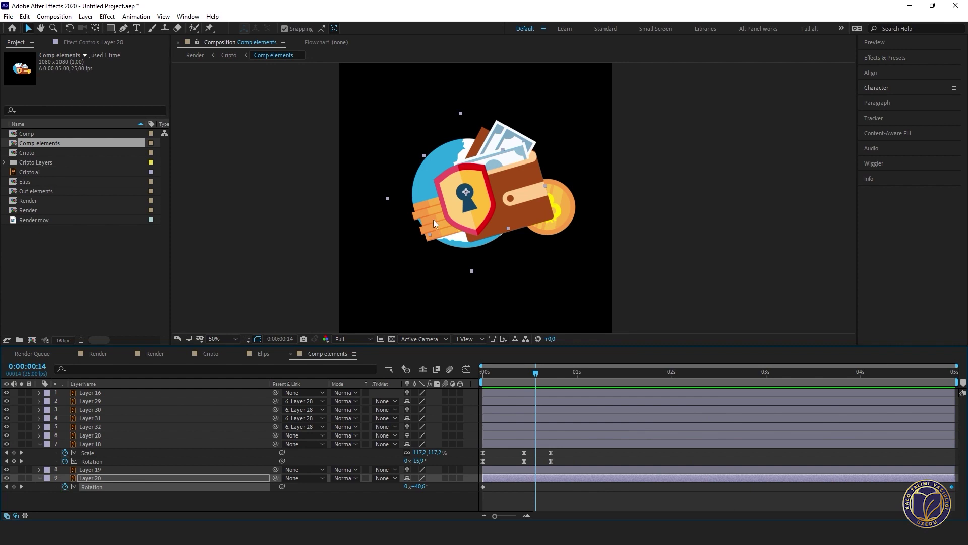
# - Reveal the keyframed properties of all layers from Layer 16 through Layer 18 in the timeline
pyautogui.moveTo(500, 371)
pyautogui.mouseDown()
pyautogui.moveTo(528, 386)
pyautogui.moveTo(510, 383)
pyautogui.mouseUp()
pyautogui.click(501, 443)
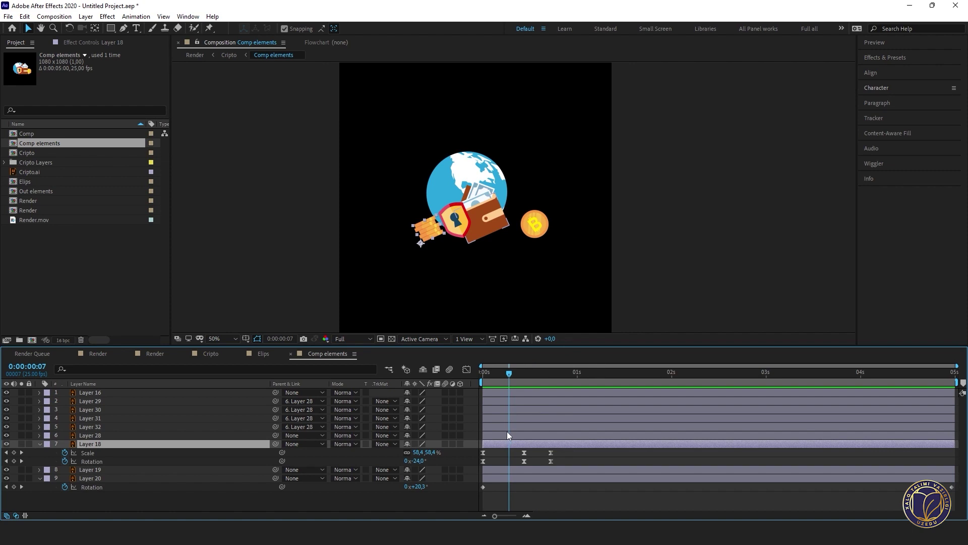
pyautogui.click(517, 436)
pyautogui.click(523, 392)
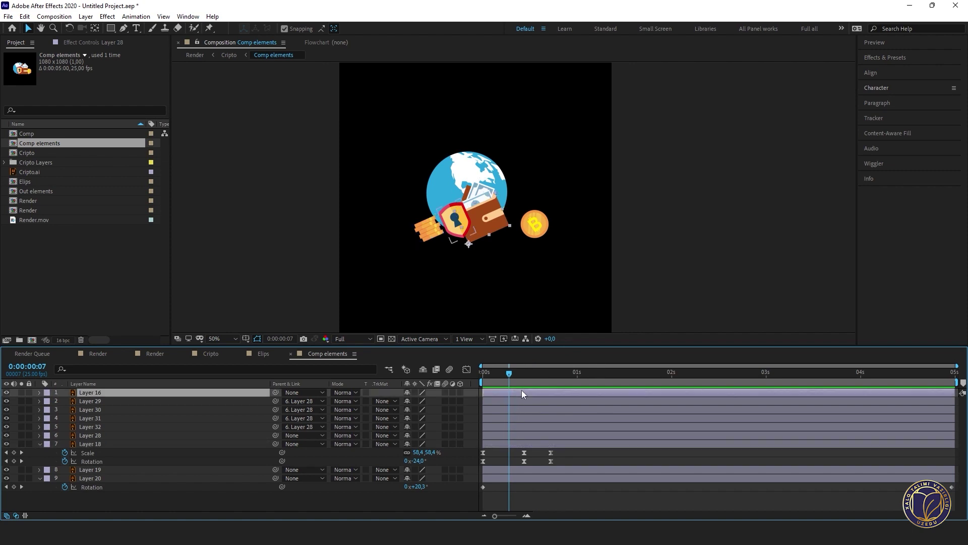
pyautogui.keyDown('shift'); pyautogui.click(513, 442); pyautogui.keyUp('shift')
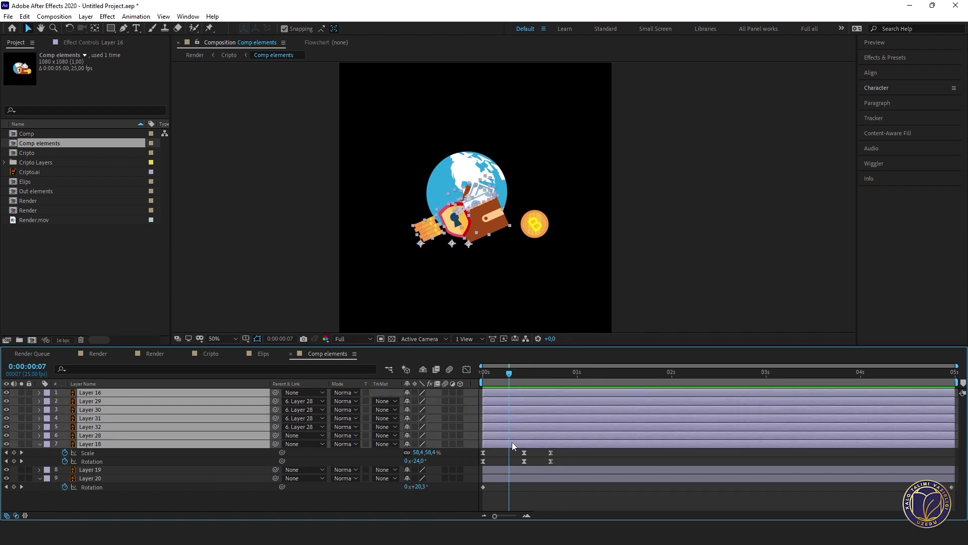
pyautogui.press('u')
pyautogui.click(562, 404)
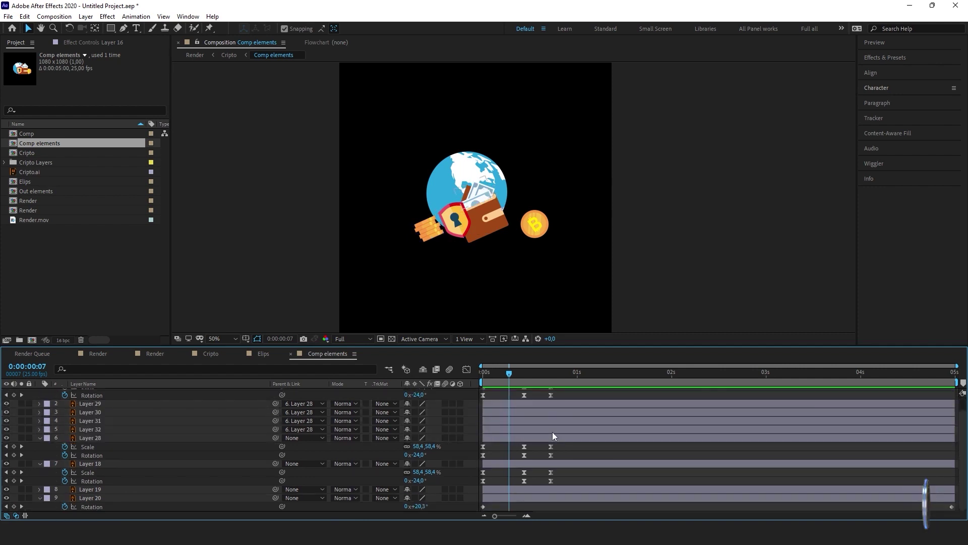
# - Delay the shield layer (Layer 16) to start at about frame 3, previewing the timing while adjusting it
pyautogui.click(534, 391)
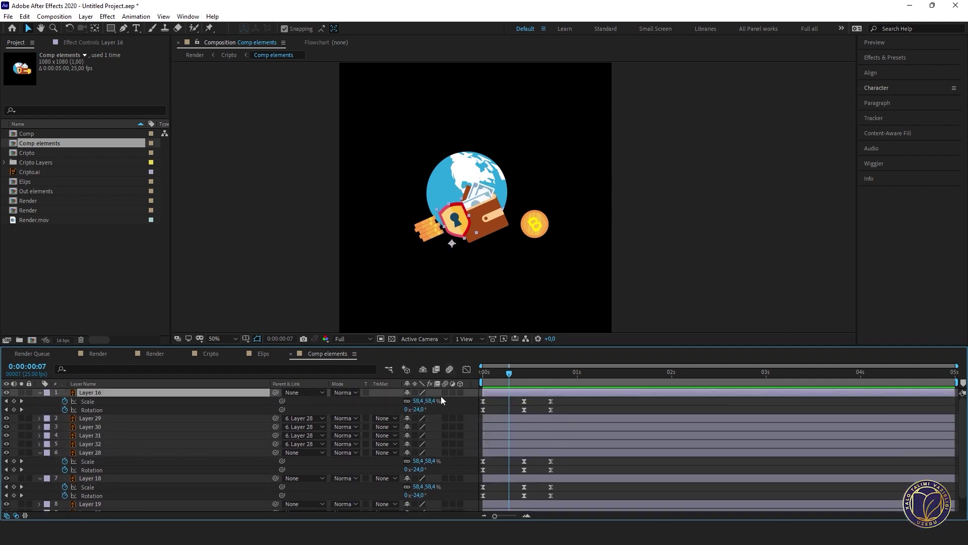
pyautogui.moveTo(504, 393); pyautogui.dragTo(521, 391)
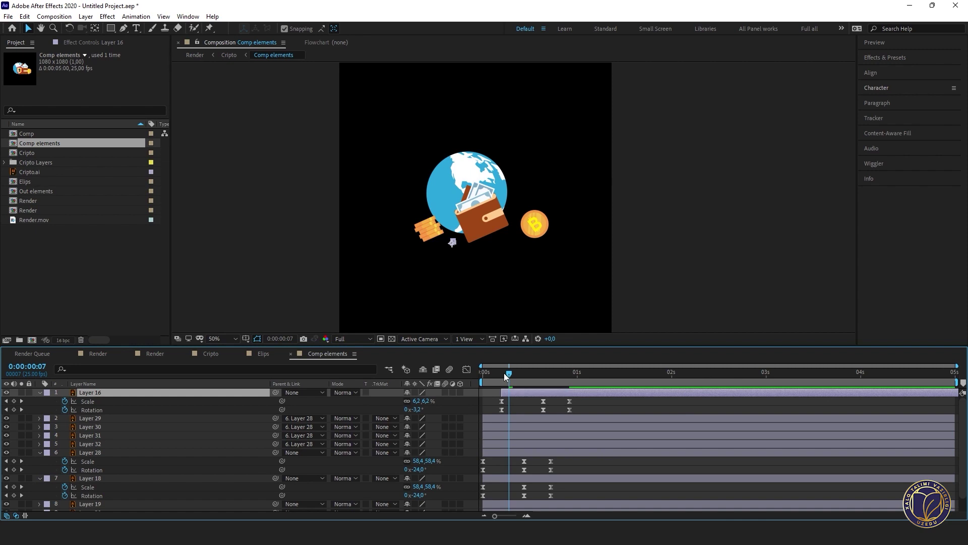
pyautogui.press('space')
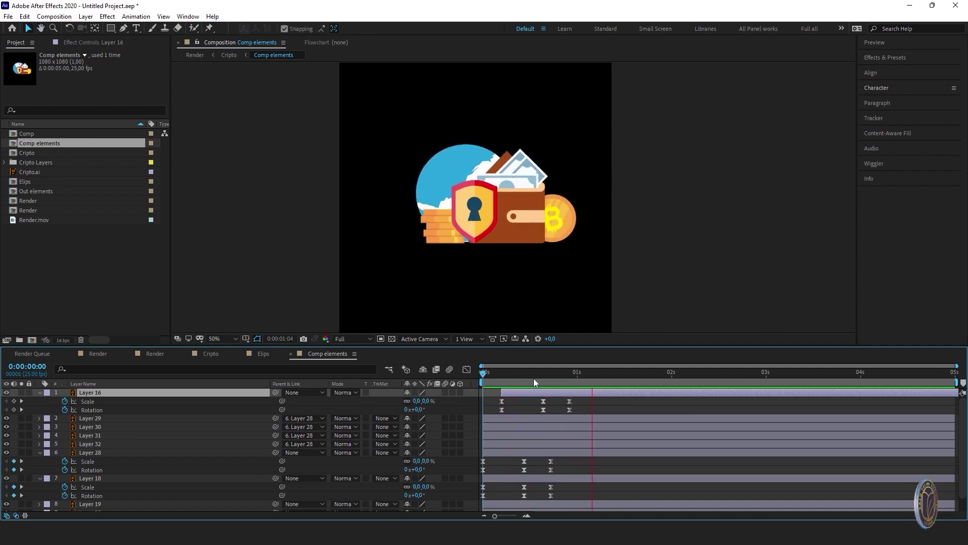
pyautogui.press('space')
pyautogui.moveTo(517, 393)
pyautogui.mouseDown()
pyautogui.moveTo(510, 395)
pyautogui.moveTo(526, 378)
pyautogui.mouseUp()
pyautogui.click(516, 375)
# - Delay the wallet layer (Layer 28) to about frame 7 and the Bitcoin coin layer (Layer 19) to about frame 12
pyautogui.click(527, 452)
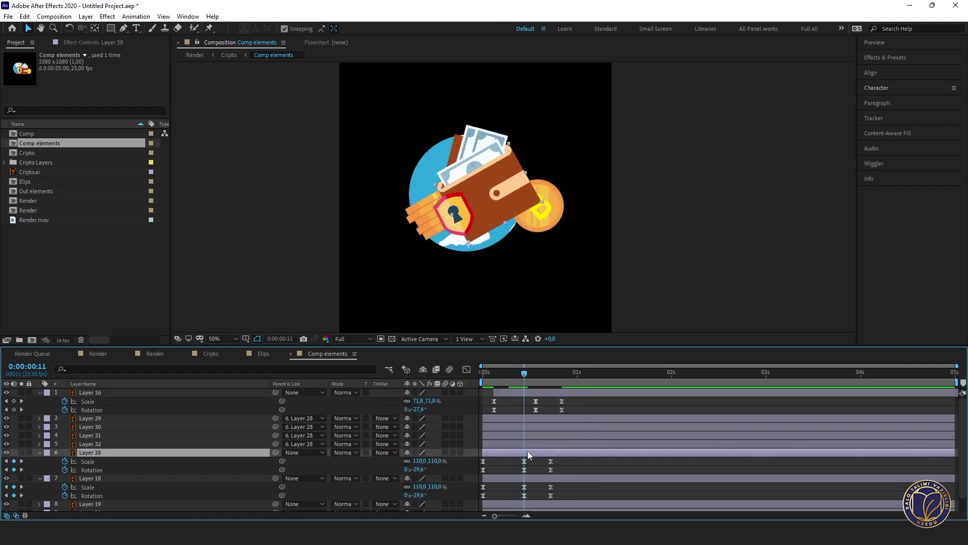
pyautogui.moveTo(528, 451); pyautogui.dragTo(552, 448)
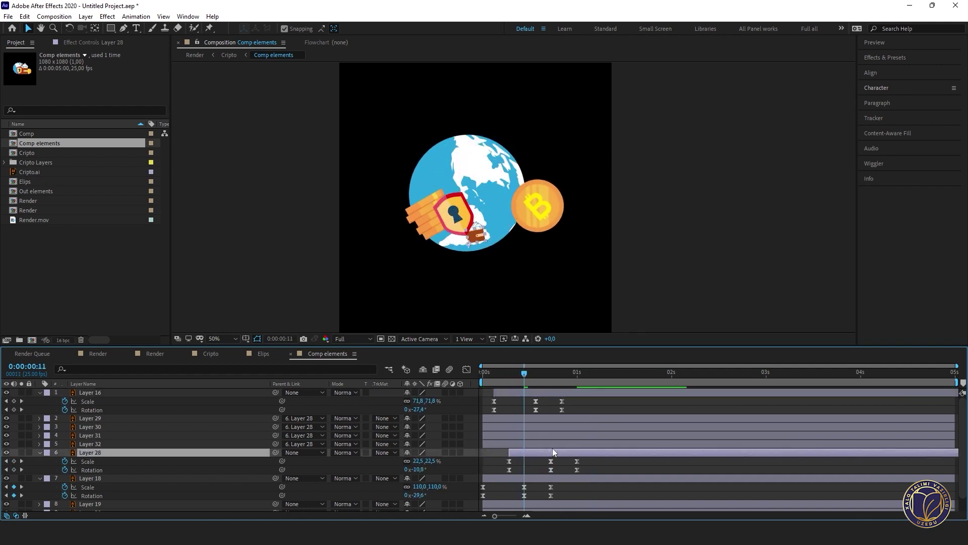
pyautogui.click(507, 391)
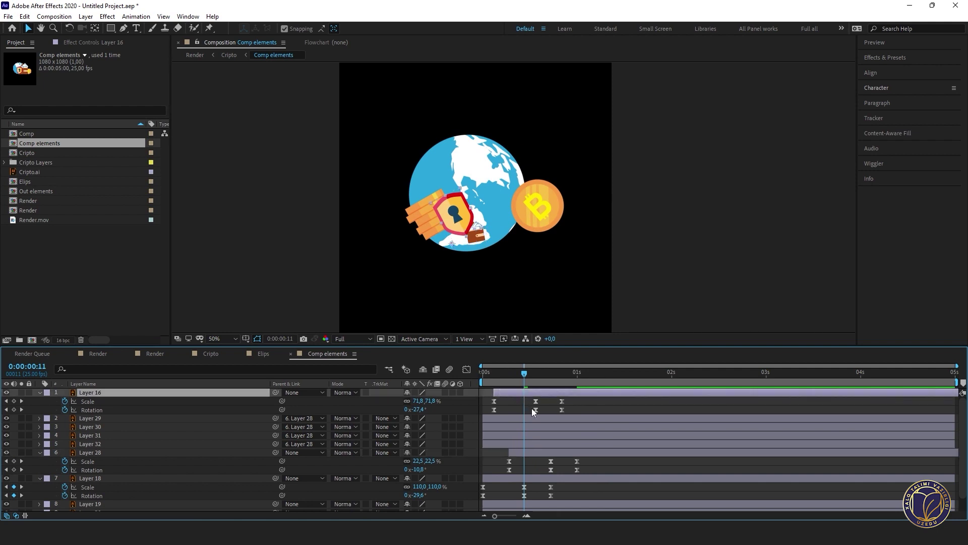
pyautogui.scroll(-1, 537, 447)
pyautogui.click(539, 196)
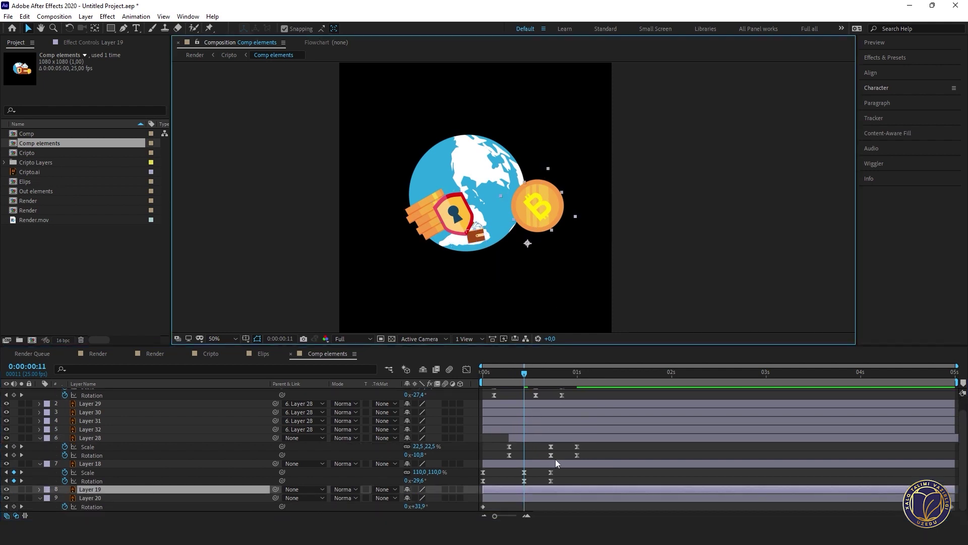
pyautogui.press('u')
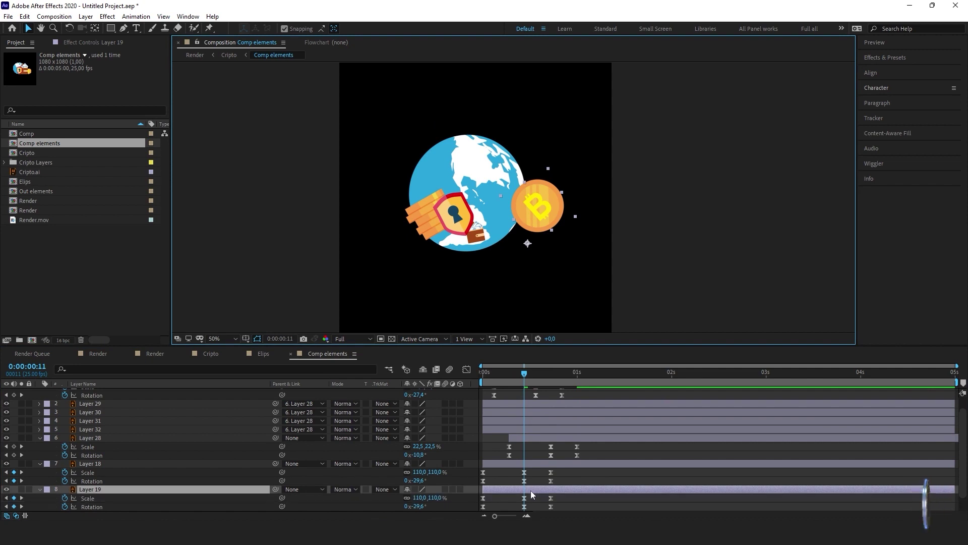
pyautogui.moveTo(531, 491); pyautogui.dragTo(576, 486)
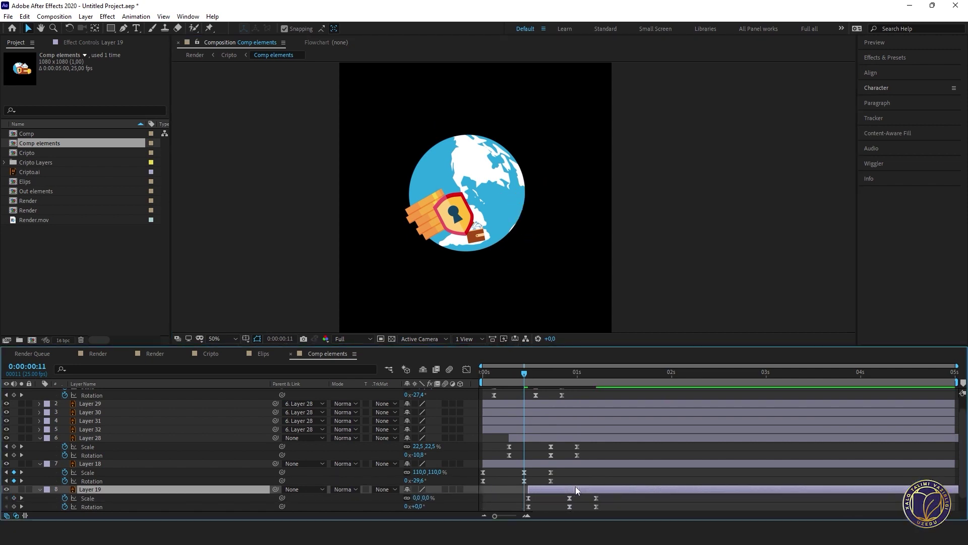
# - Shift the shield, wallet, coin stack and Bitcoin layers together about two frames later, leaving the globe in place, and preview the animation
pyautogui.click(523, 435)
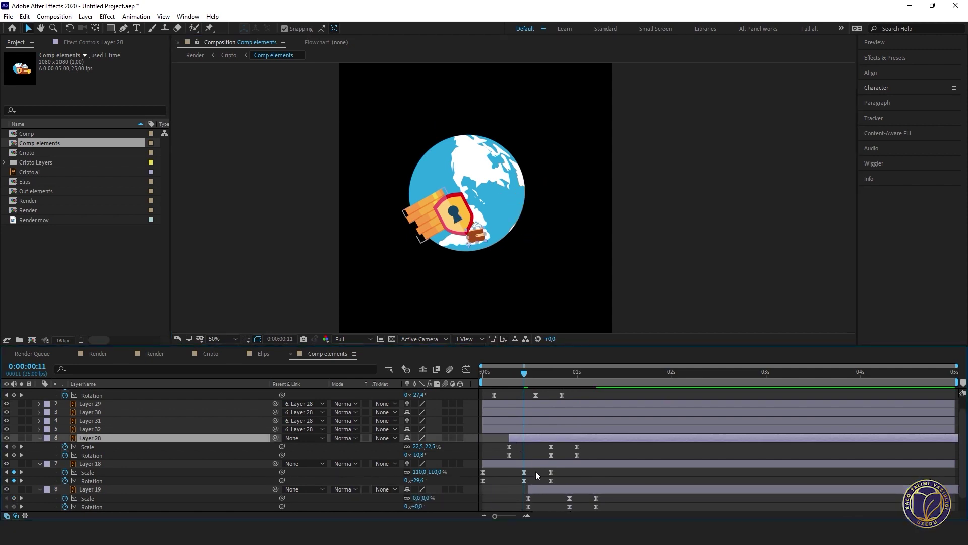
pyautogui.click(495, 198)
pyautogui.scroll(-2, 528, 488)
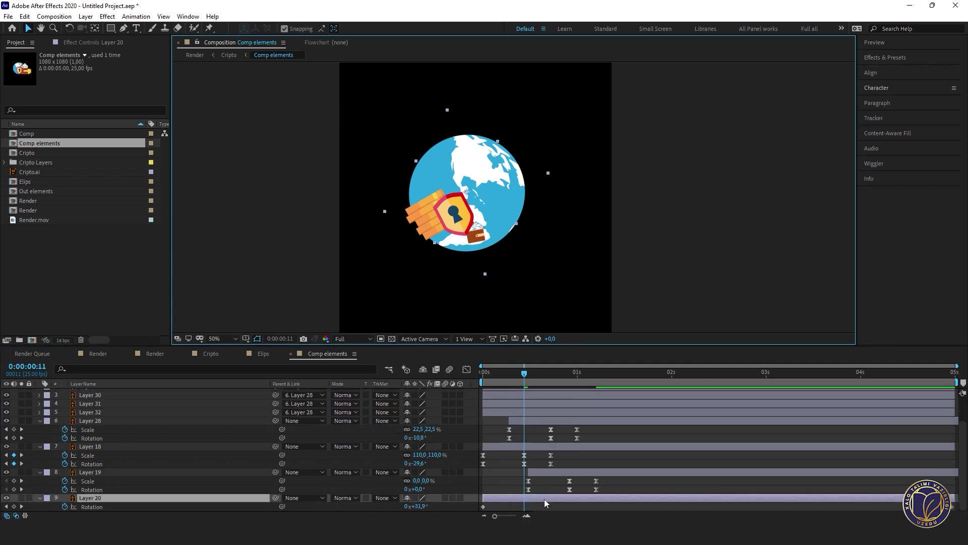
pyautogui.moveTo(540, 500)
pyautogui.mouseDown()
pyautogui.moveTo(592, 489)
pyautogui.moveTo(539, 499)
pyautogui.mouseUp()
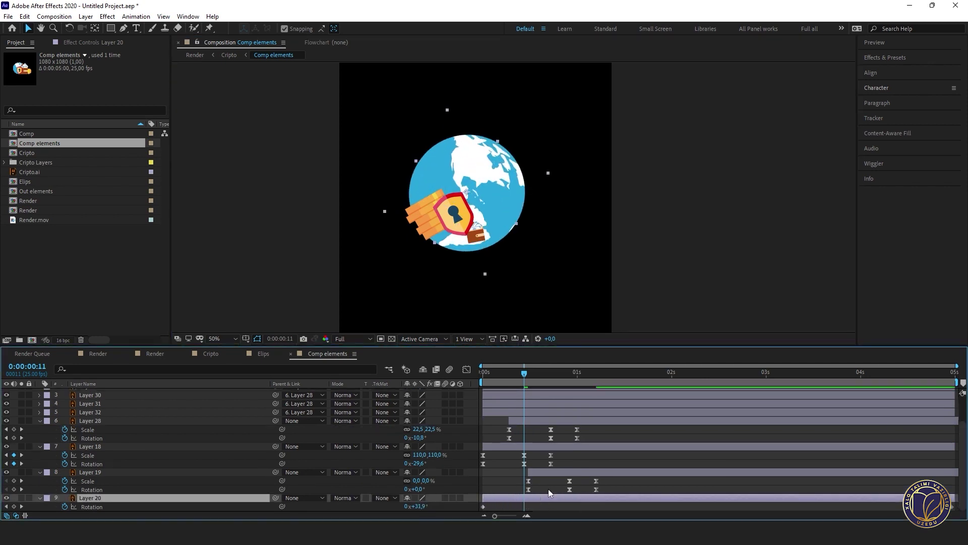
pyautogui.click(558, 473)
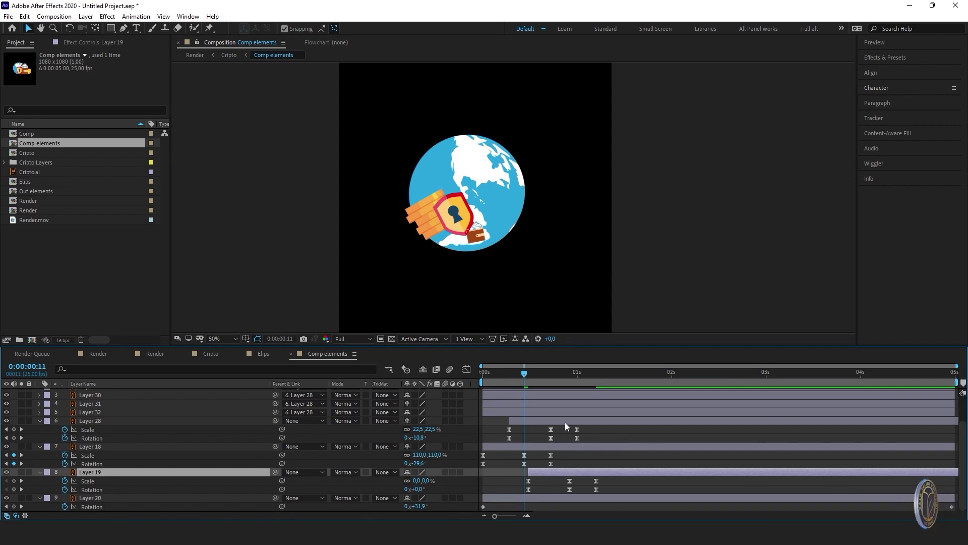
pyautogui.keyDown('shift'); pyautogui.click(565, 422); pyautogui.keyUp('shift')
pyautogui.scroll(2, 562, 439)
pyautogui.keyDown('shift'); pyautogui.click(538, 400); pyautogui.keyUp('shift')
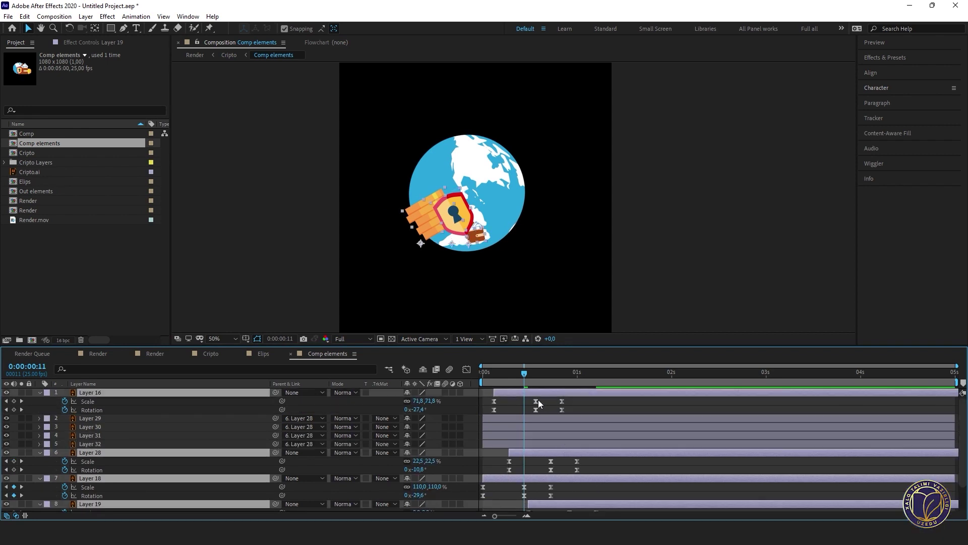
pyautogui.moveTo(510, 393); pyautogui.dragTo(518, 392)
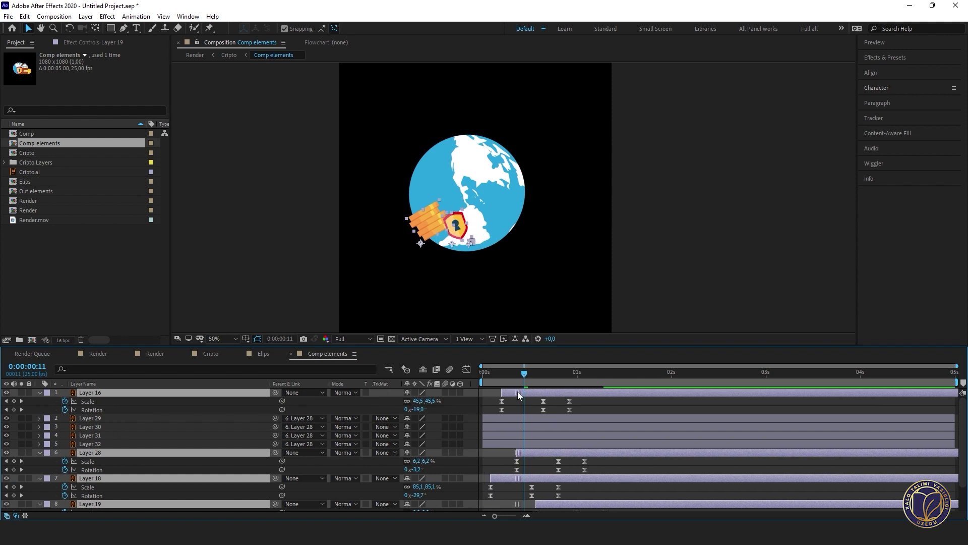
pyautogui.press('space')
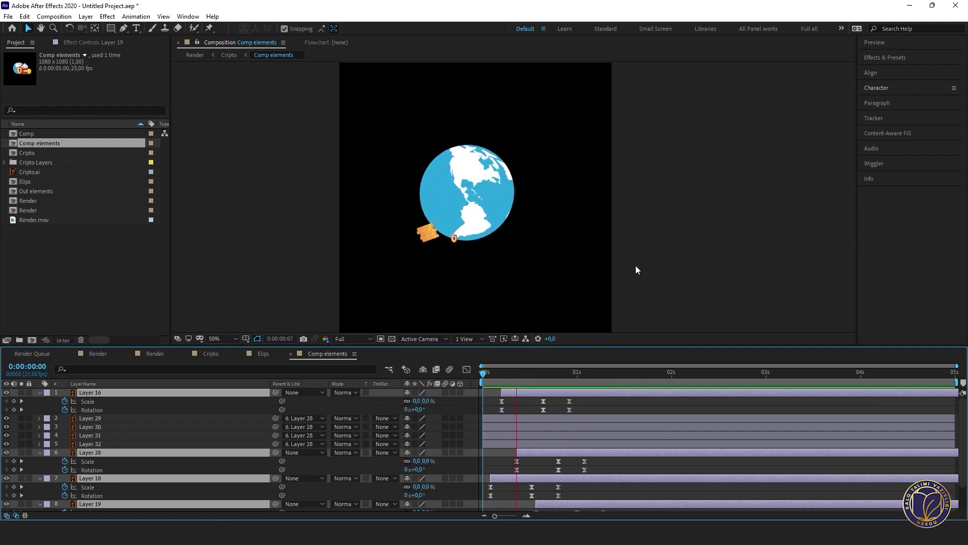
pyautogui.click(646, 261)
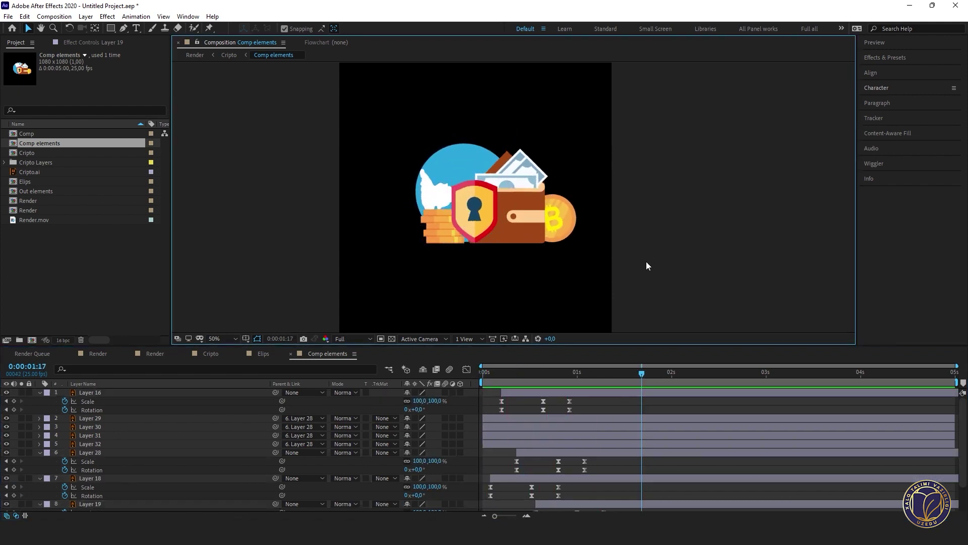
# - Play the Render composition containing the Cripto layer from its first frame to check the combined animation
pyautogui.click(158, 351)
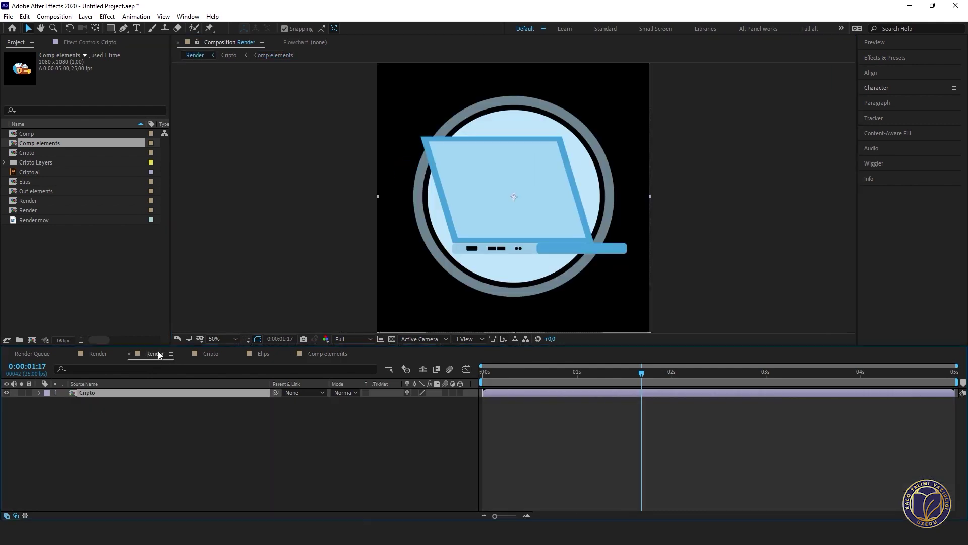
pyautogui.moveTo(504, 377); pyautogui.dragTo(407, 406)
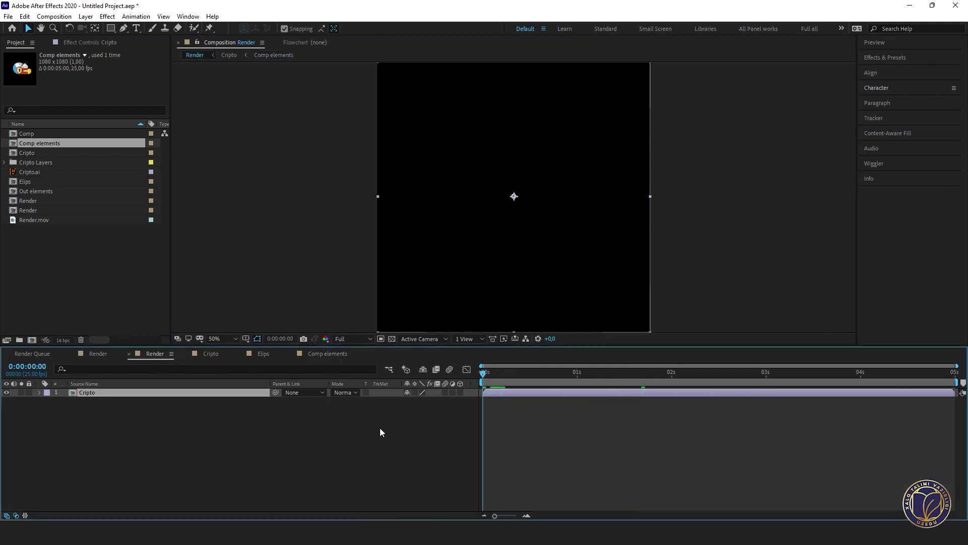
pyautogui.press('space')
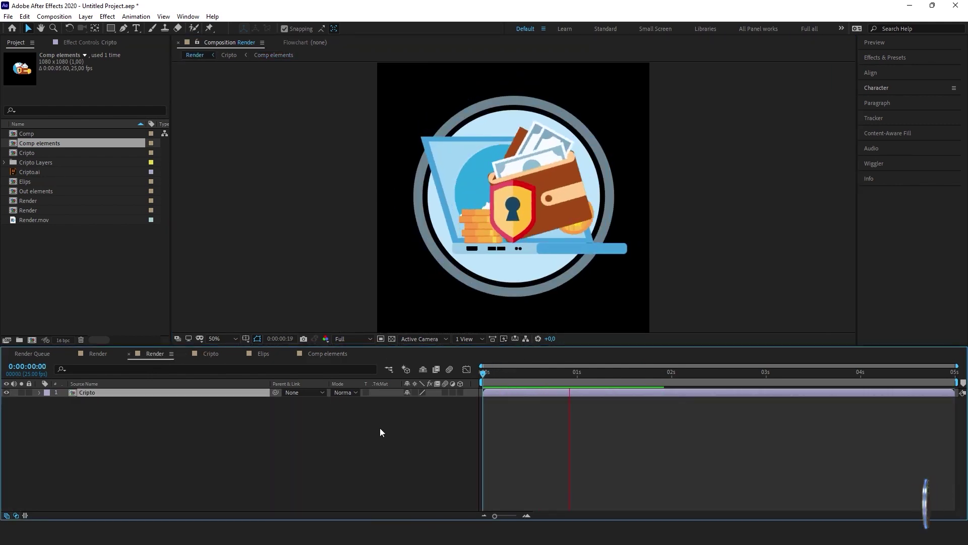
pyautogui.press('space')
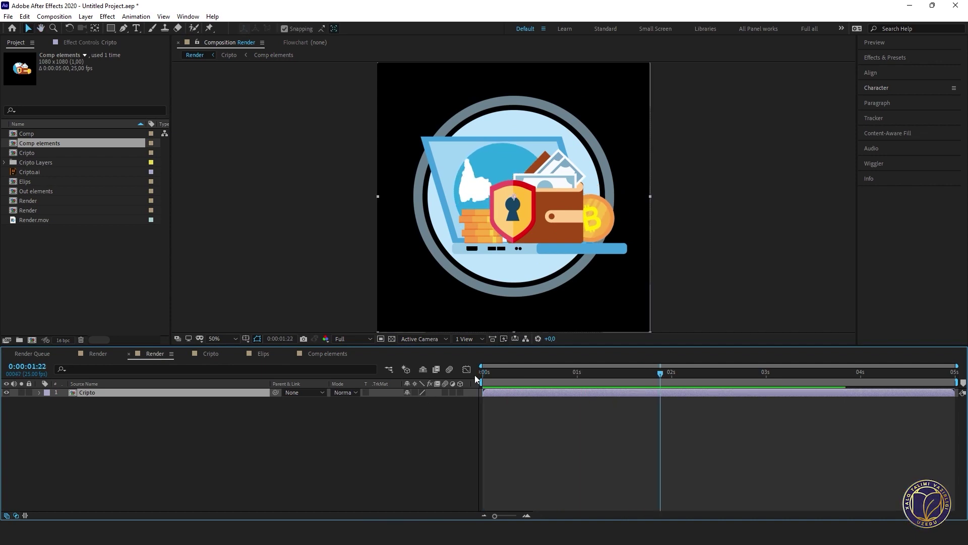
pyautogui.moveTo(488, 374); pyautogui.dragTo(379, 407)
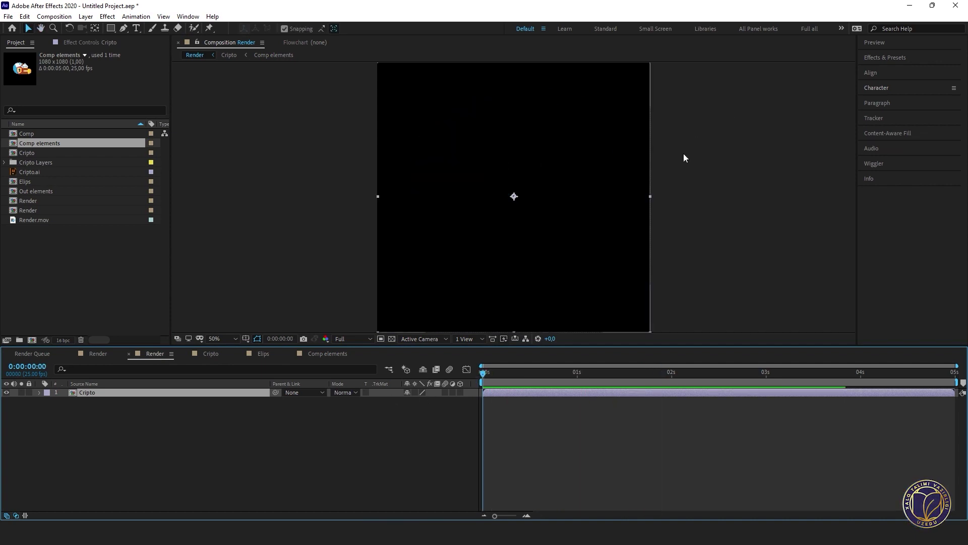
pyautogui.press('space')
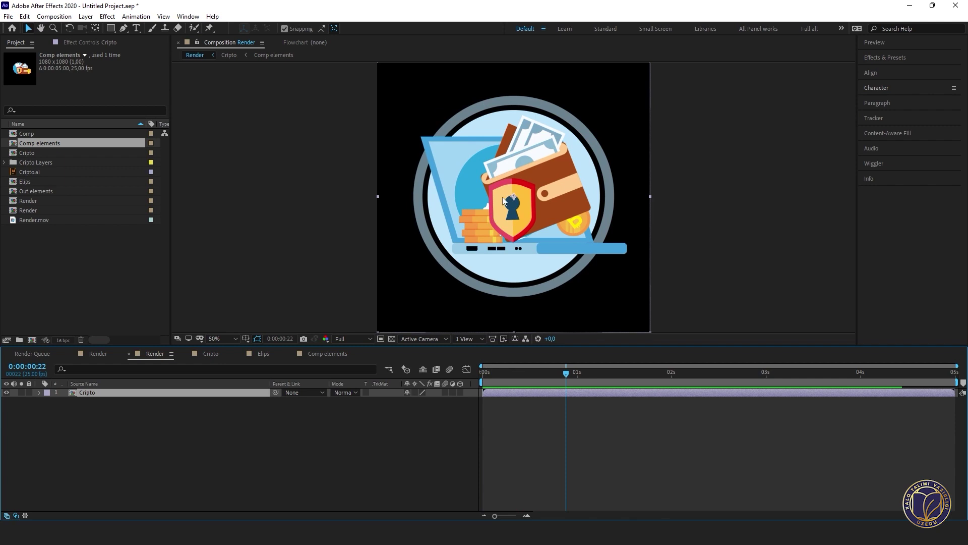
# - Open the Cripto composition, delay the Comp elements layer to start at about frame 16, and preview the timing from the first frame
pyautogui.doubleClick(528, 395)
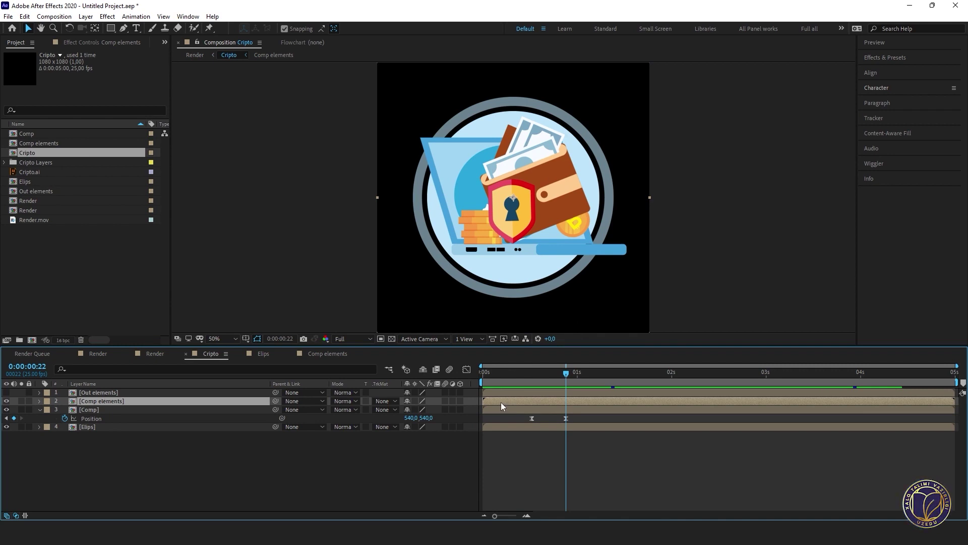
pyautogui.moveTo(501, 402); pyautogui.dragTo(556, 402)
pyautogui.press('Home')
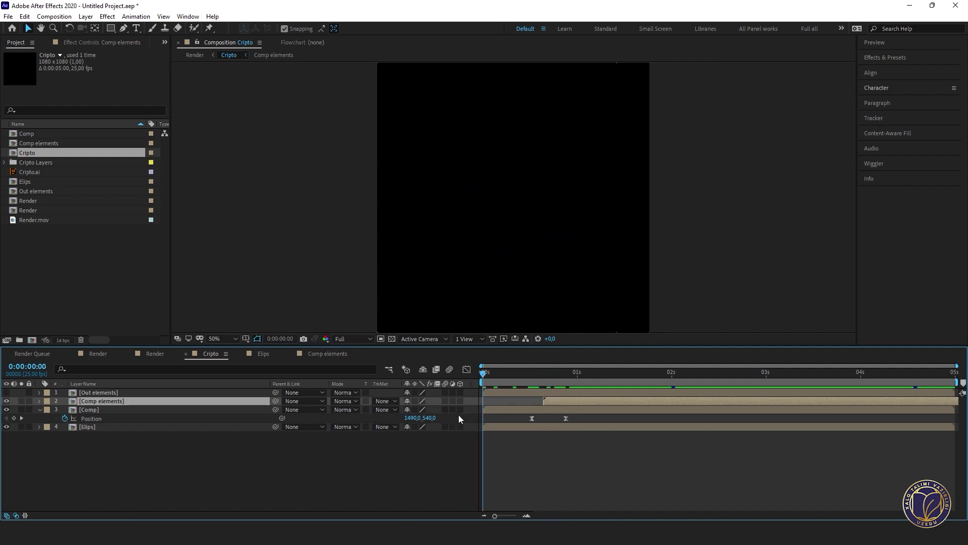
pyautogui.press('space')
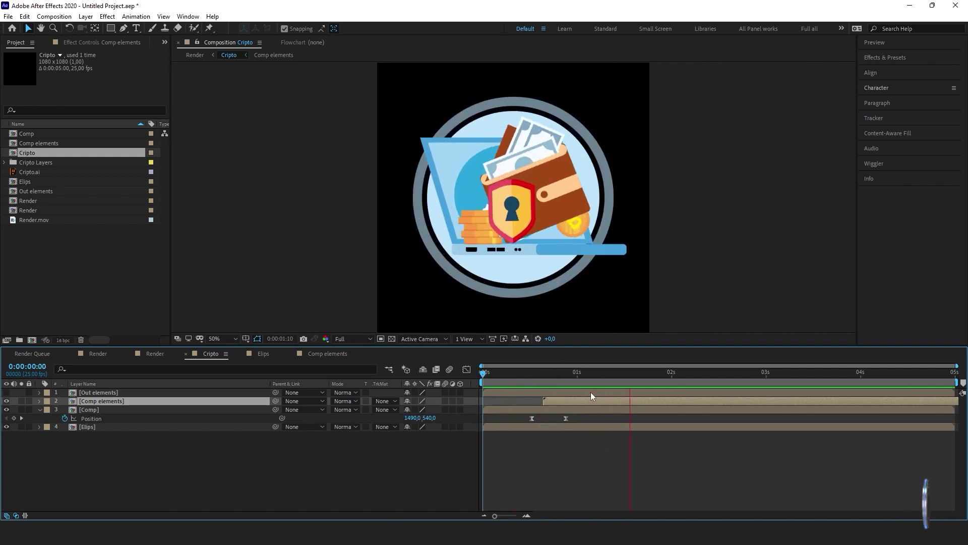
pyautogui.press('space')
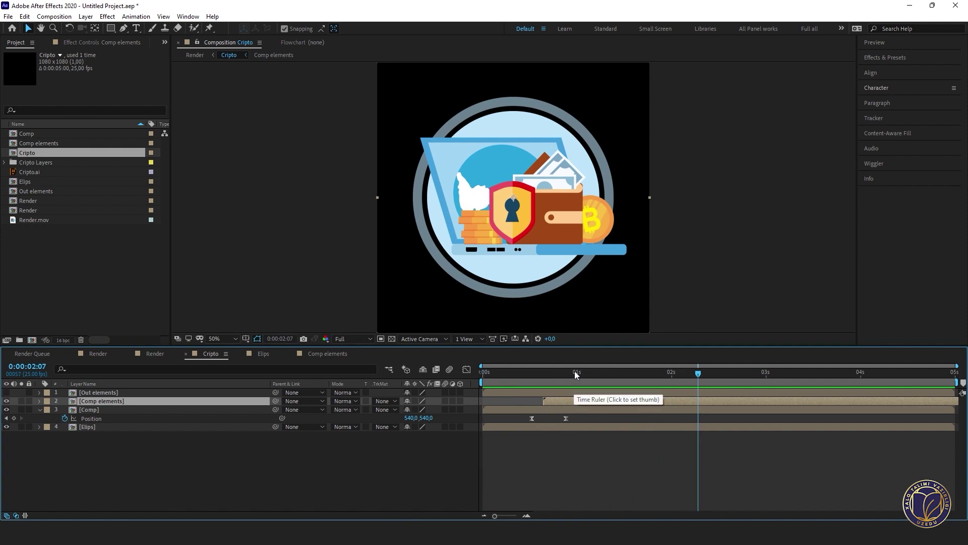
pyautogui.click(546, 383)
pyautogui.press('Home')
pyautogui.press('space')
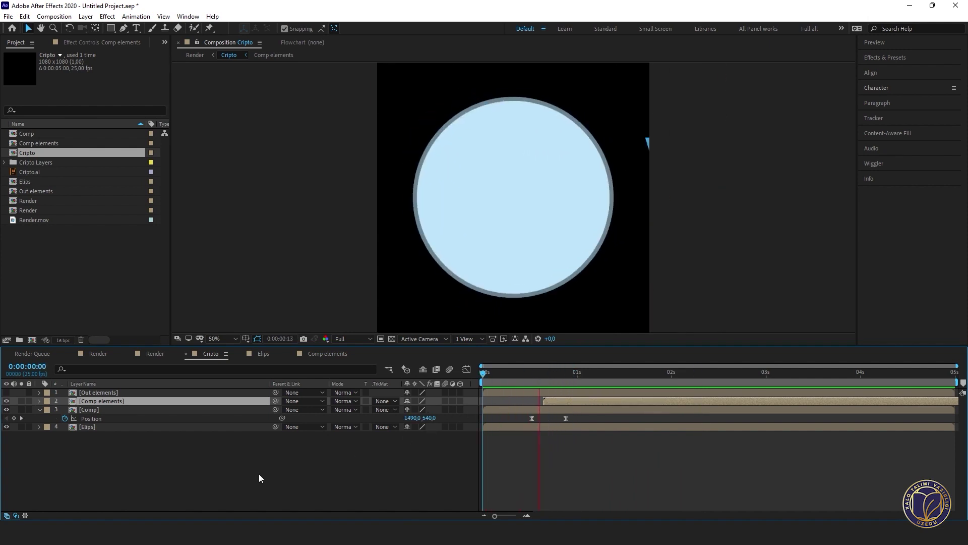
pyautogui.press('space')
# - Make the Out elements layer visible in the Cripto composition and preview it with the rest of the illustration
pyautogui.click(90, 392)
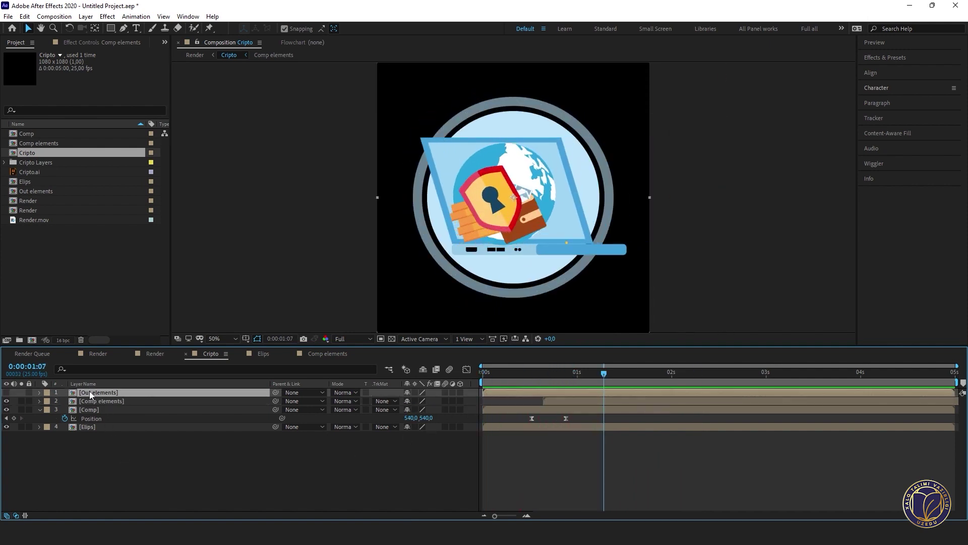
pyautogui.click(6, 393)
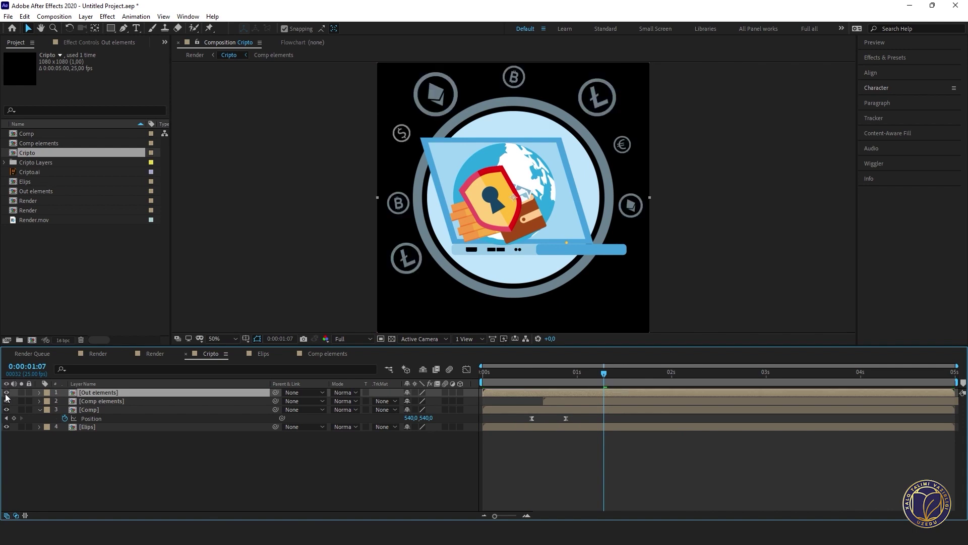
pyautogui.press('space')
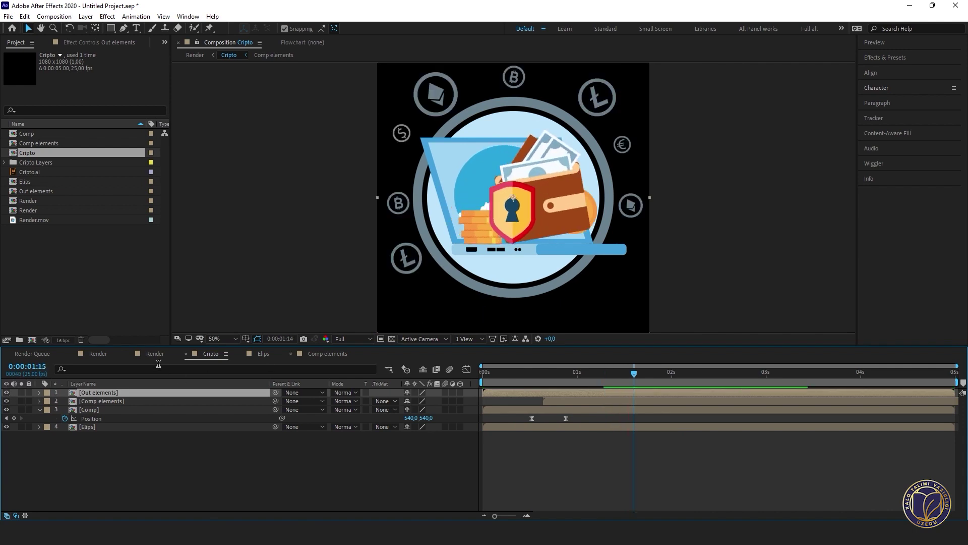
# - Play the reference Render composition containing Render.mov to examine how the outer coin icons are animated
pyautogui.click(98, 354)
pyautogui.press('space')
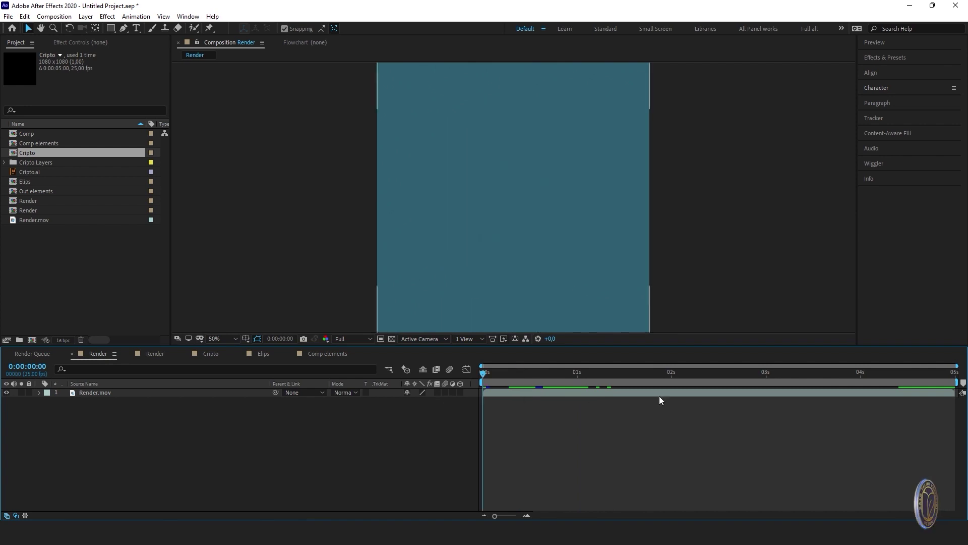
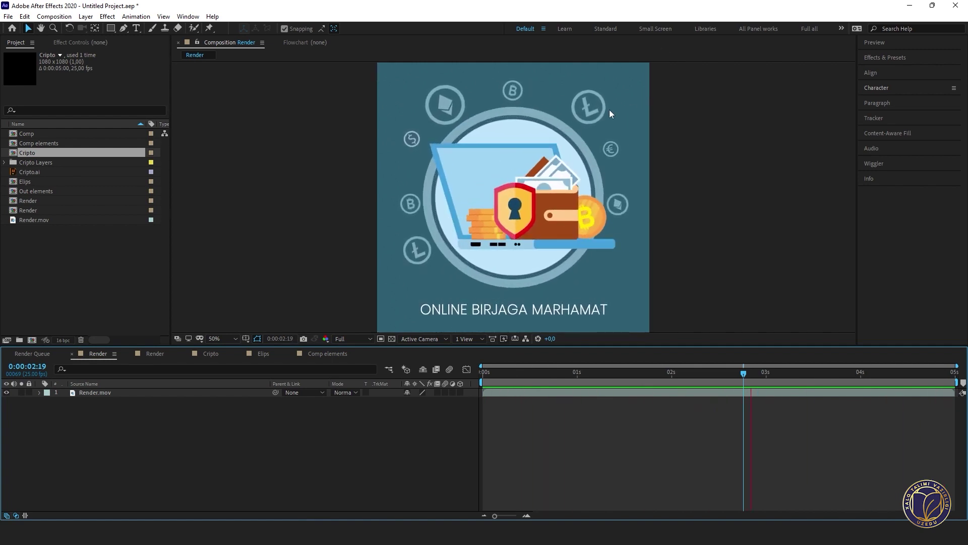
pyautogui.press('space')
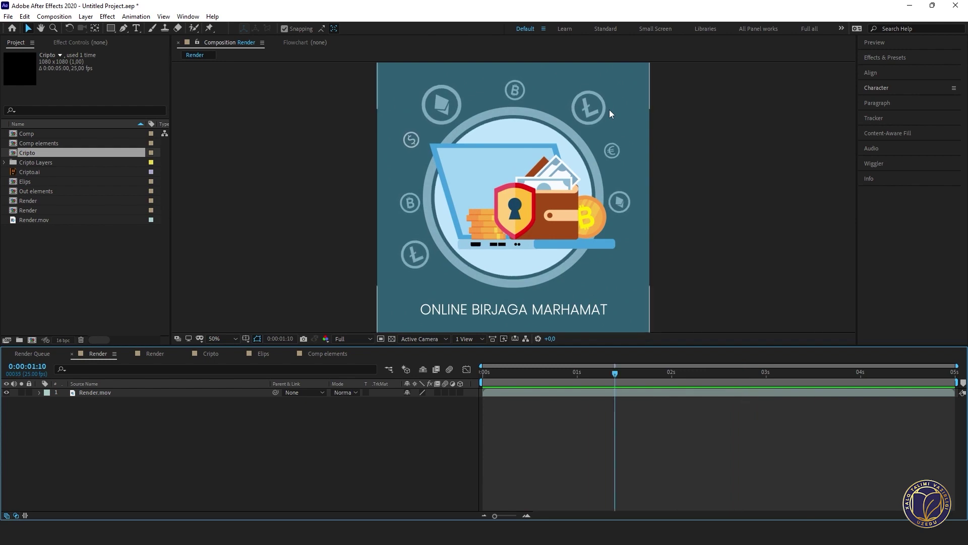
# - Open the Out elements composition from Cripto, return to its first frame and inspect the coin icon layers' anchor points
pyautogui.click(210, 354)
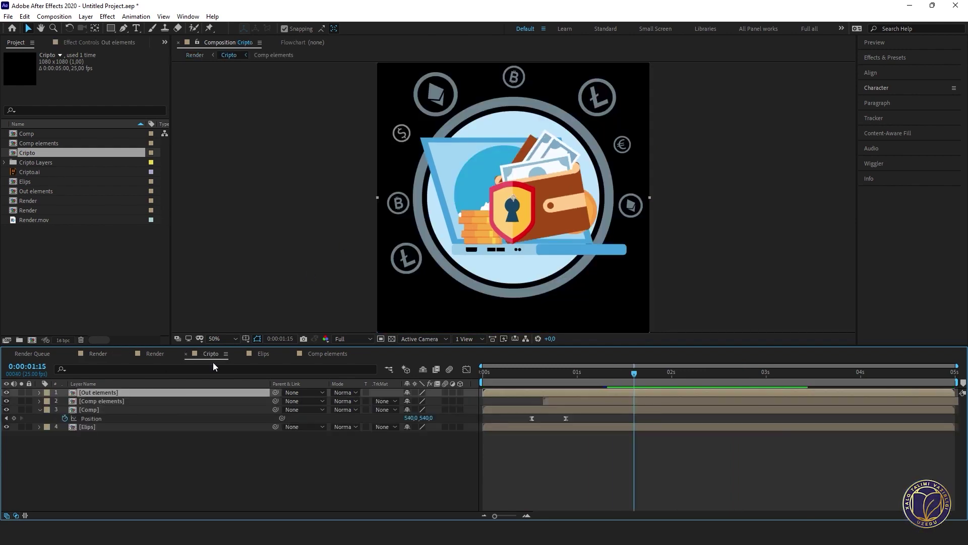
pyautogui.doubleClick(110, 391)
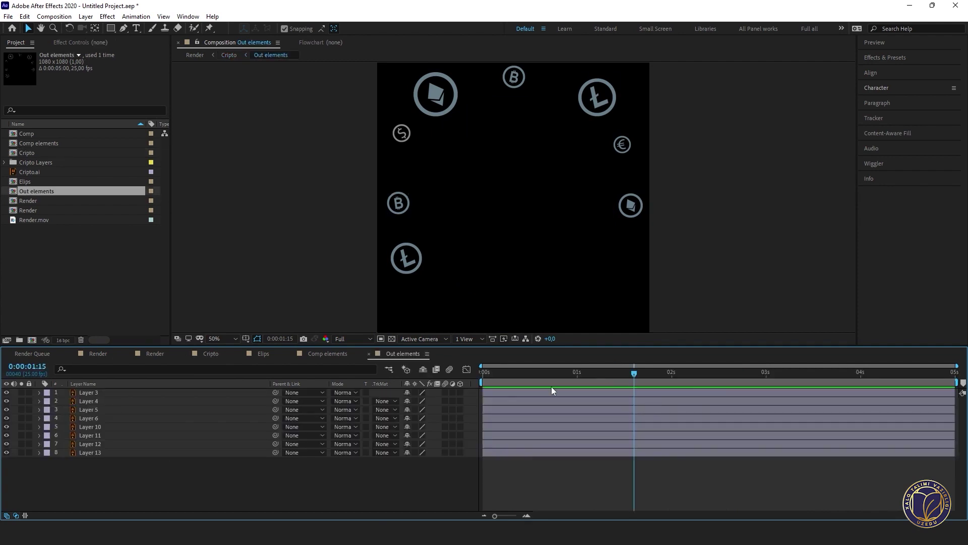
pyautogui.moveTo(545, 372); pyautogui.dragTo(459, 401)
pyautogui.click(96, 452)
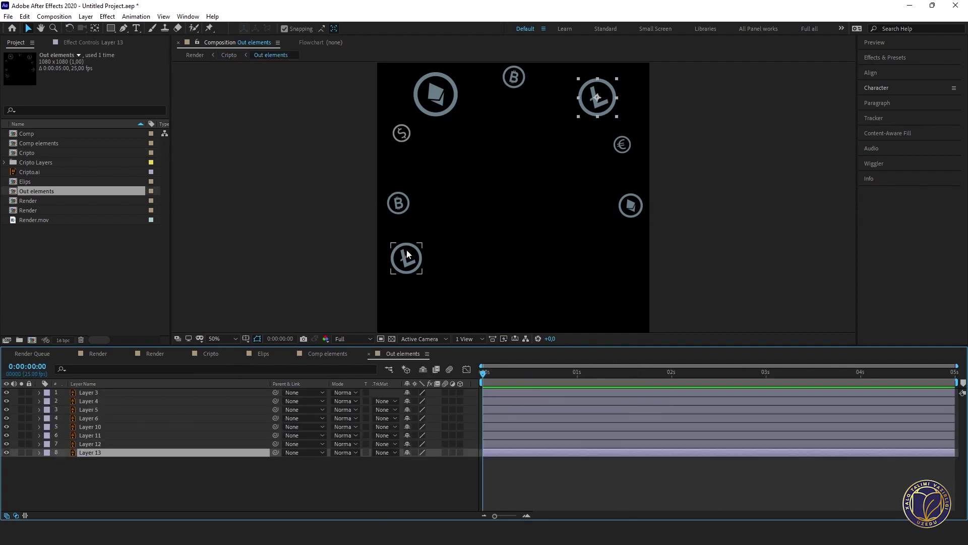
pyautogui.hotkey('ctrl', 'a')
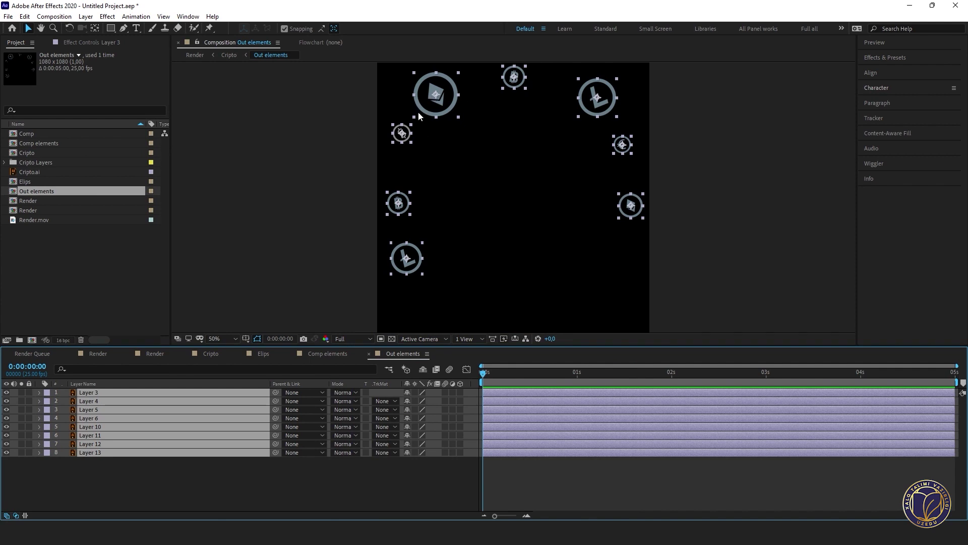
pyautogui.click(213, 467)
# - With the Pan Behind tool, move the anchor point of each of the eight coin icons to the lower-left corner of its bounding box
pyautogui.click(169, 452)
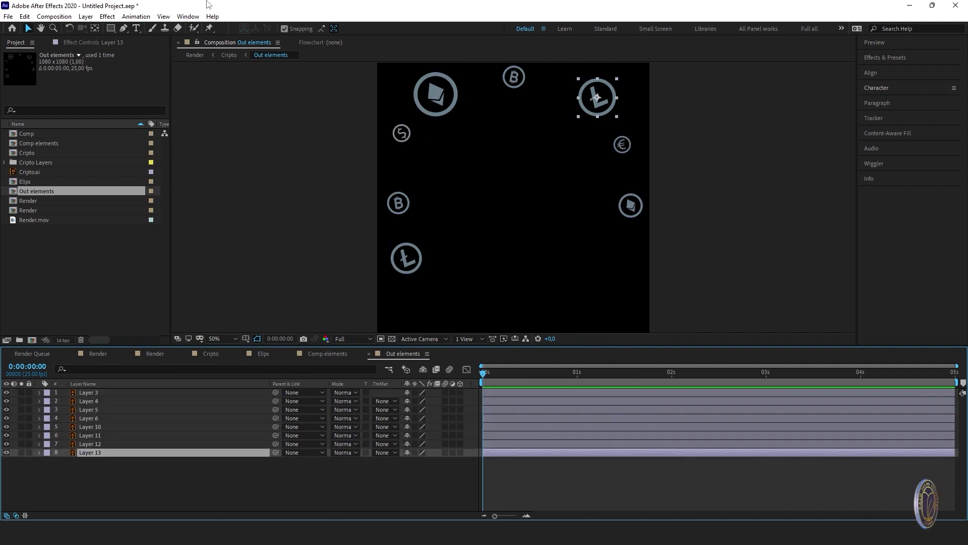
pyautogui.click(94, 28)
pyautogui.click(407, 260)
pyautogui.click(398, 204)
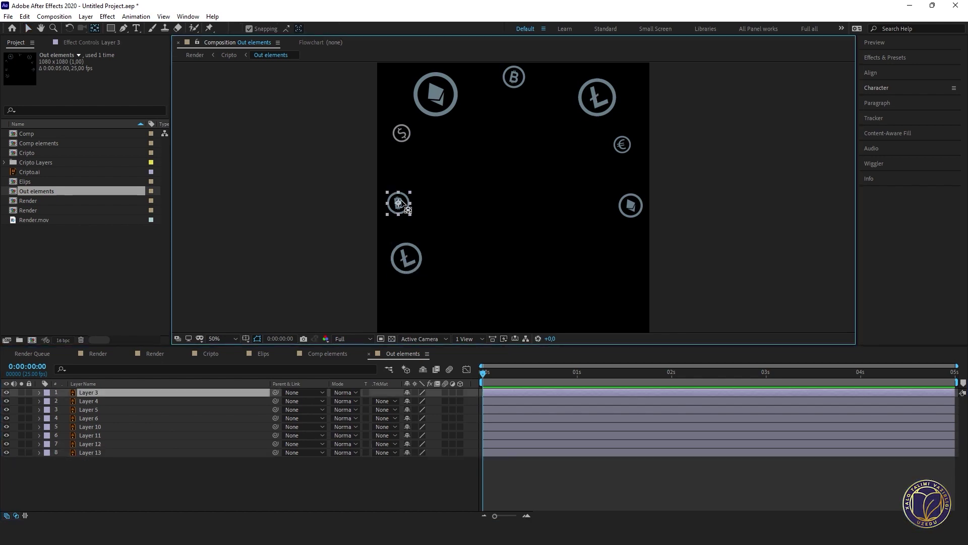
pyautogui.click(403, 134)
pyautogui.click(435, 94)
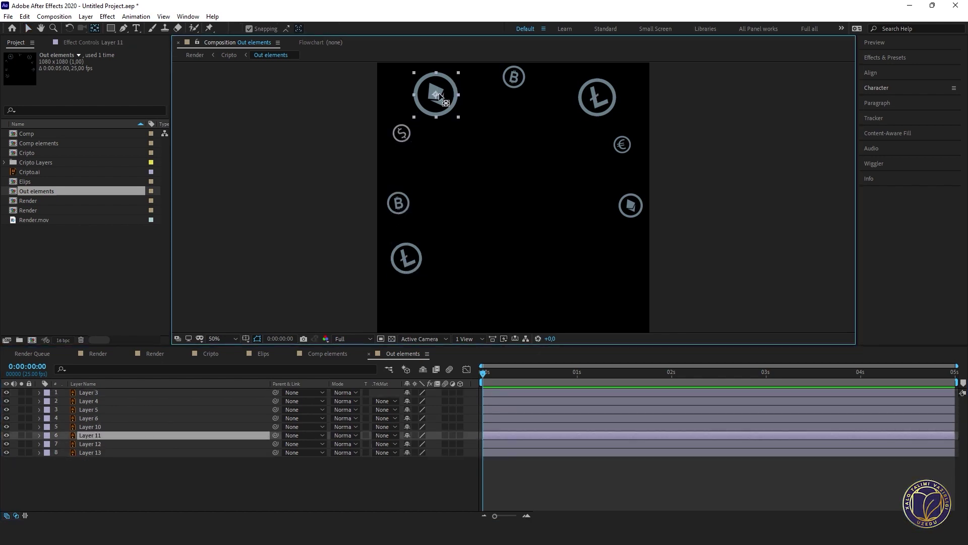
pyautogui.click(514, 77)
pyautogui.click(597, 99)
pyautogui.click(622, 145)
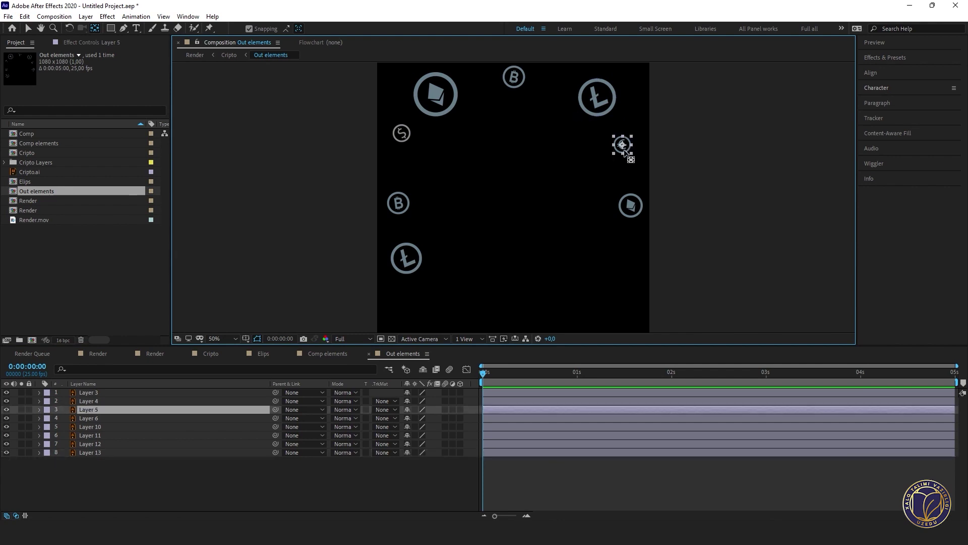
pyautogui.click(631, 201)
pyautogui.press('Return')
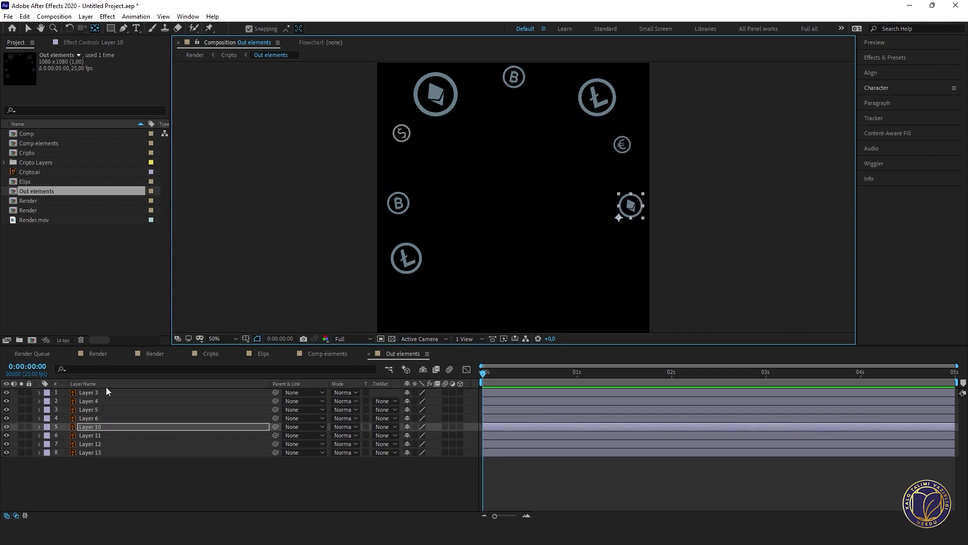
# - Add a Scale keyframe at 0:00:01:00 to all eight coin icon layers, keeping the scale at 100%
pyautogui.click(102, 394)
pyautogui.keyDown('shift'); pyautogui.click(109, 451); pyautogui.keyUp('shift')
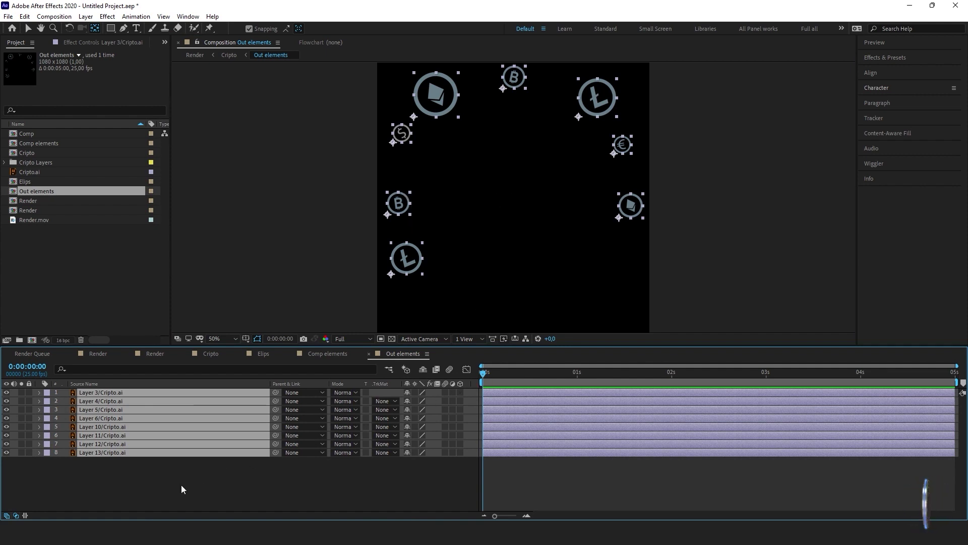
pyautogui.press('s')
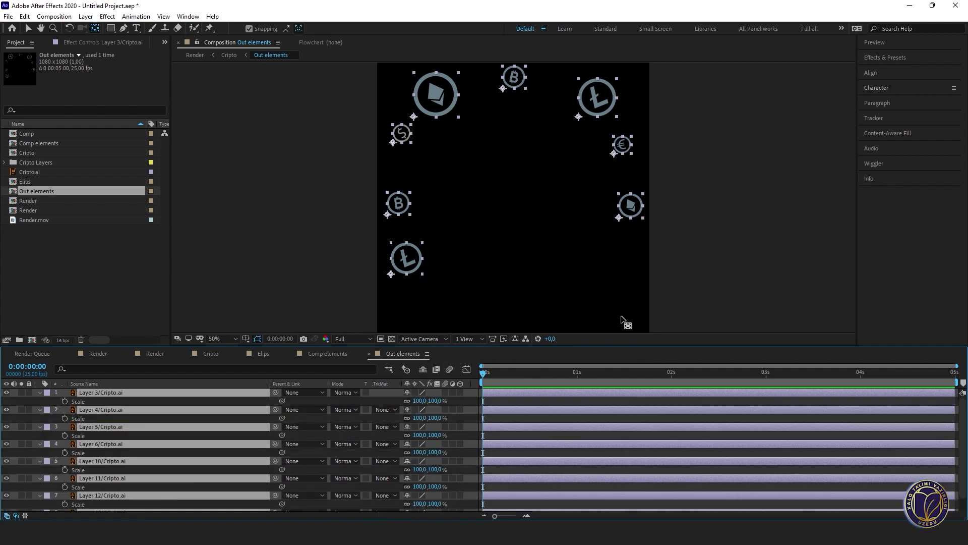
pyautogui.click(577, 377)
pyautogui.click(64, 402)
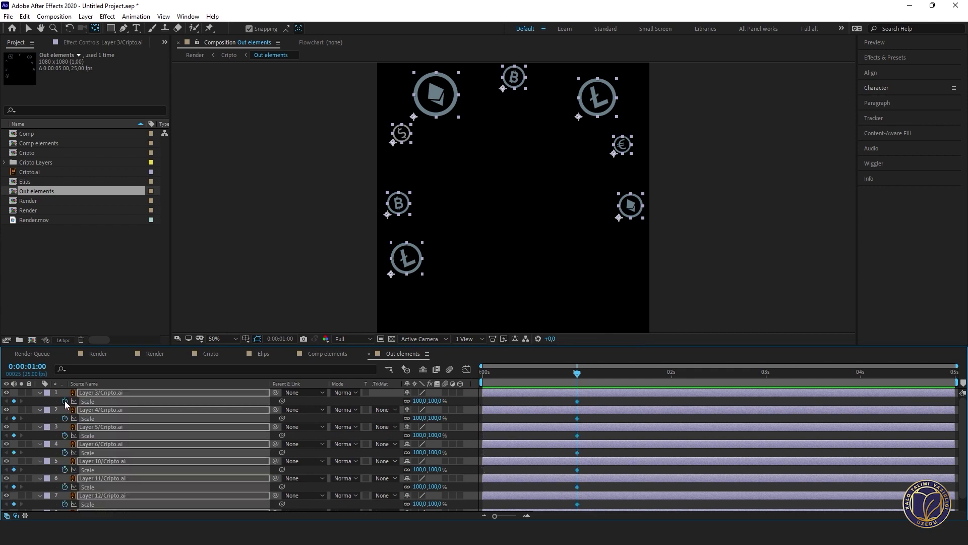
# - Key the Scale of all eight icon layers at 120% at frame 17 and 0% at the first frame
pyautogui.click(547, 376)
pyautogui.click(421, 401)
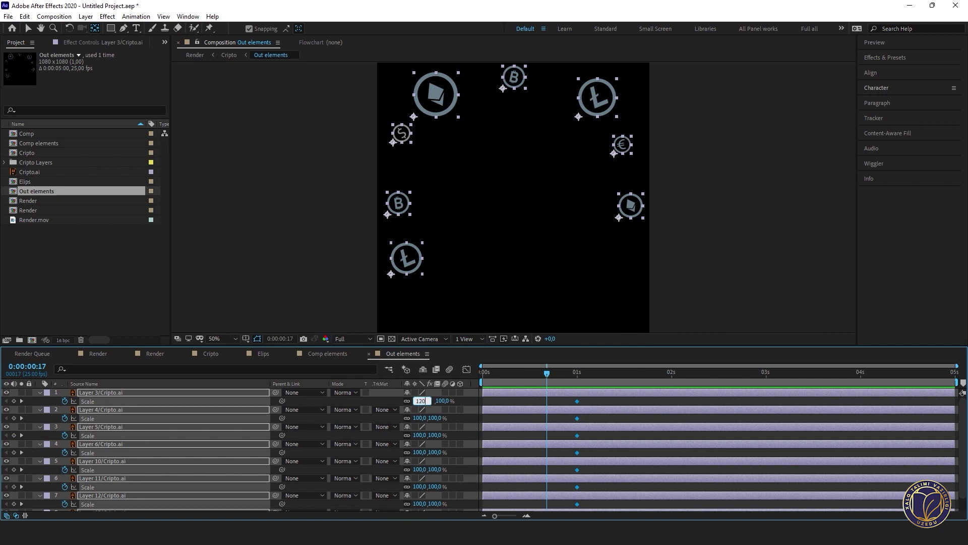
pyautogui.press('Return')
pyautogui.moveTo(528, 380); pyautogui.dragTo(504, 383)
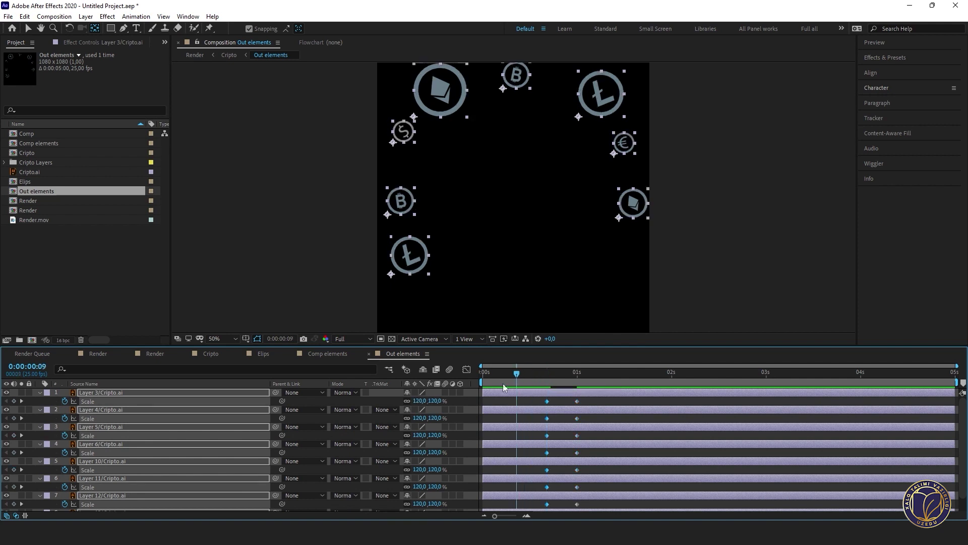
pyautogui.click(423, 401)
pyautogui.write('0')
pyautogui.press('Return')
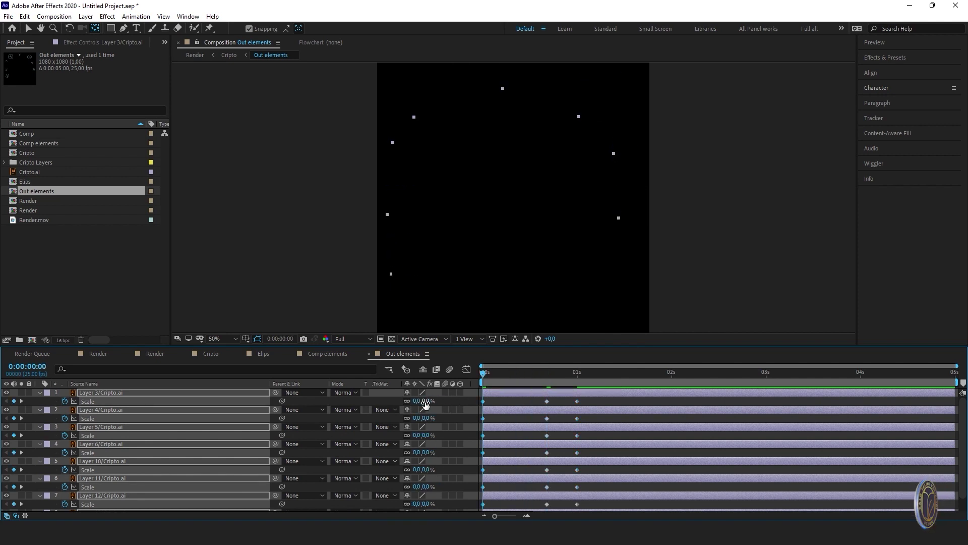
# - Preview the icon scaling, apply Easy Ease to all the Scale keyframes, and play the result from the first frame
pyautogui.press('space')
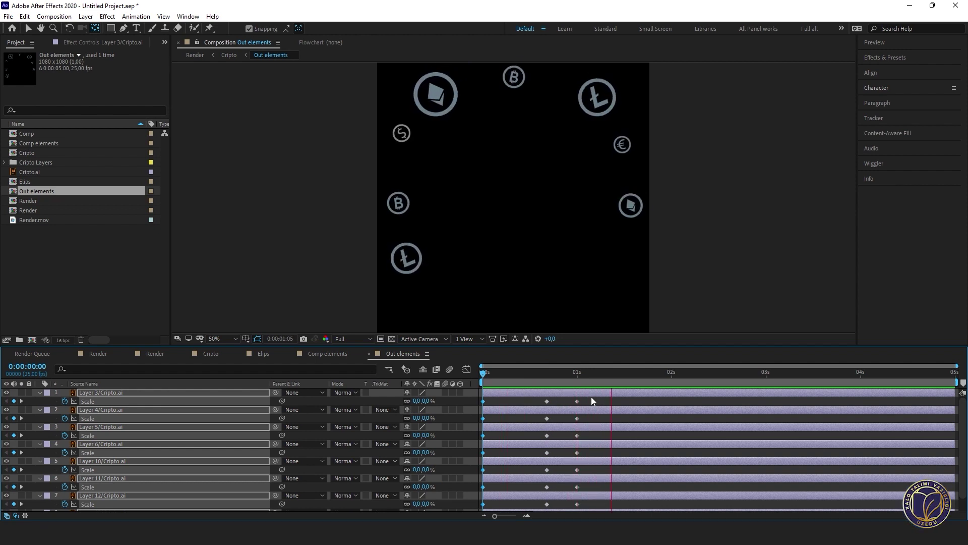
pyautogui.press('space')
pyautogui.moveTo(592, 401); pyautogui.dragTo(220, 511)
pyautogui.scroll(1, 569, 445)
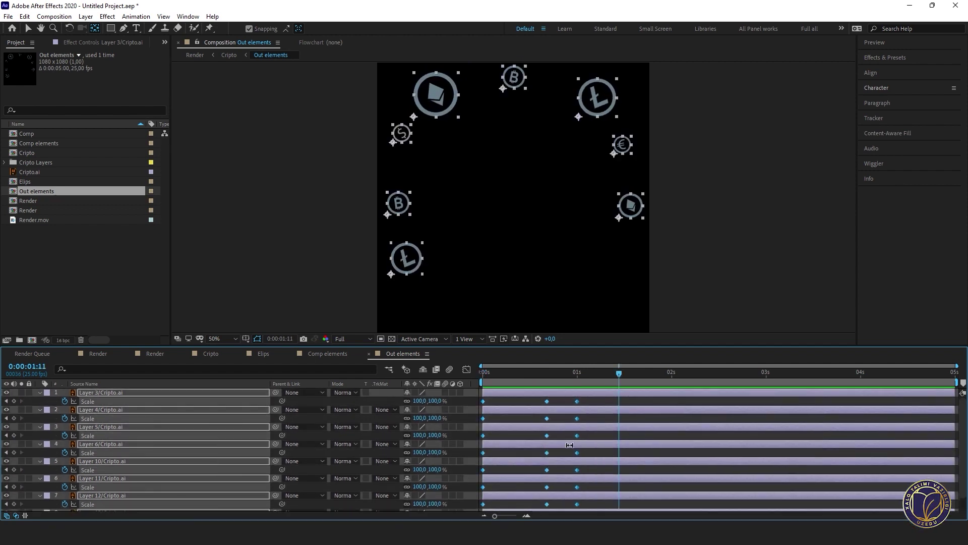
pyautogui.press('F9')
pyautogui.press('Home')
pyautogui.press('space')
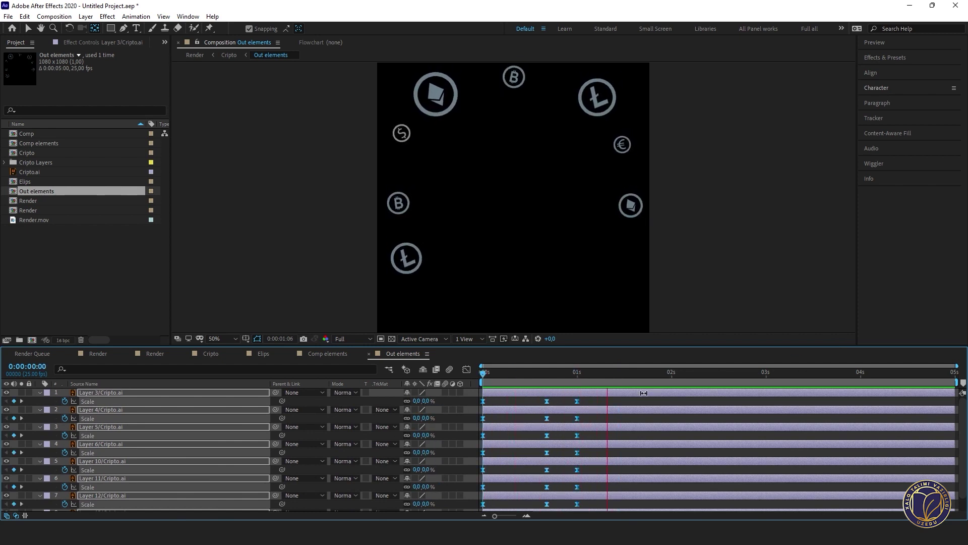
pyautogui.press('space')
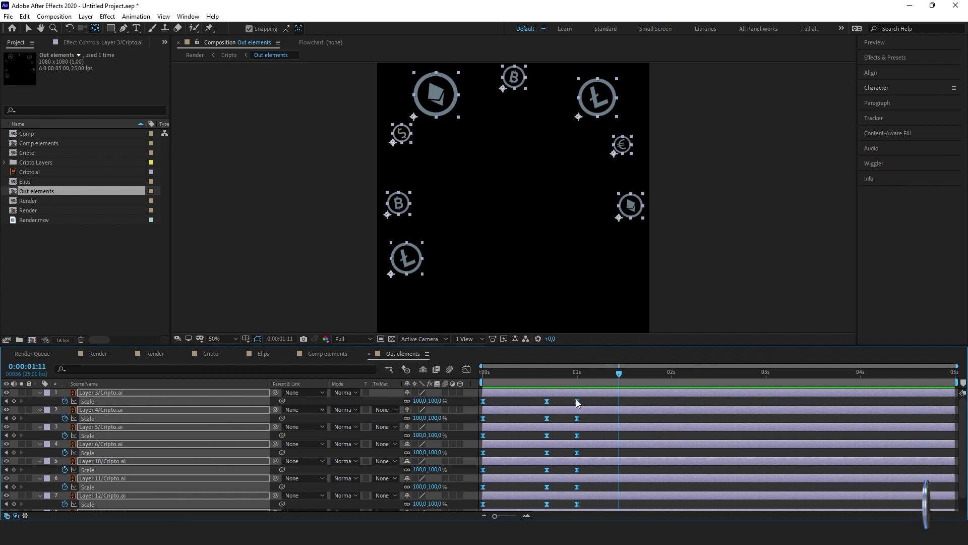
# - Compress the Scale keyframes of all icon layers proportionally so they end at about frame 15, previewing the timing while adjusting it
pyautogui.moveTo(577, 401); pyautogui.dragTo(547, 411)
pyautogui.press('Home')
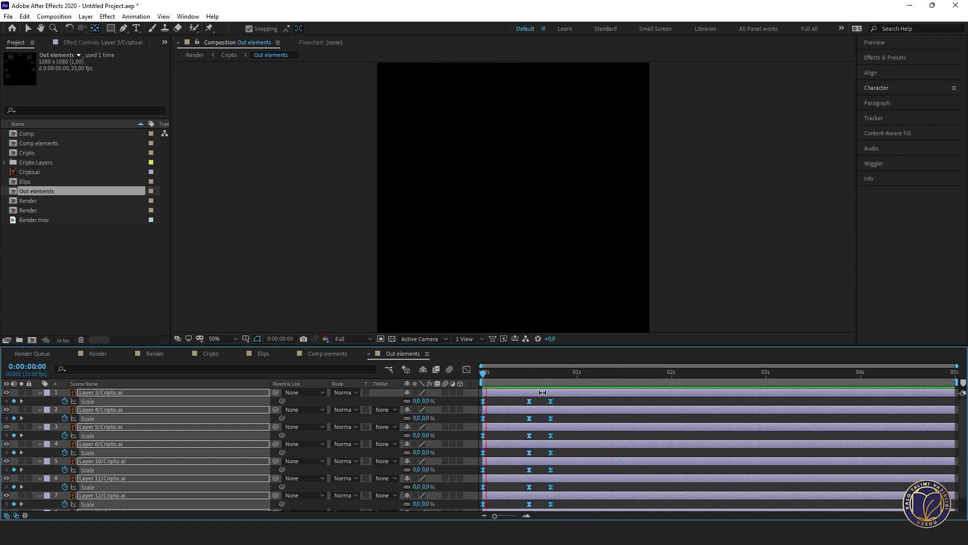
pyautogui.press('space')
pyautogui.press('space')
pyautogui.click(560, 399)
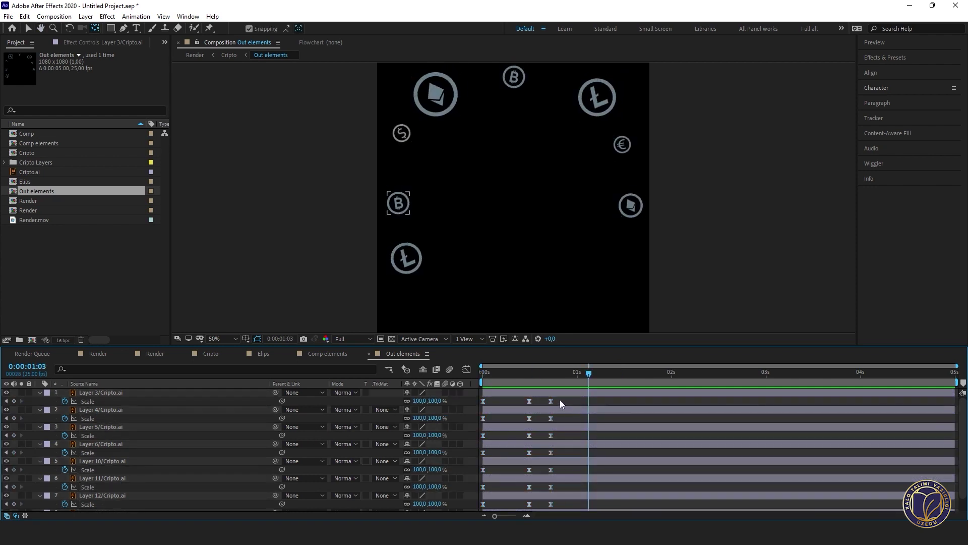
pyautogui.hotkey('ctrl', 'a')
pyautogui.scroll(-1, 388, 482)
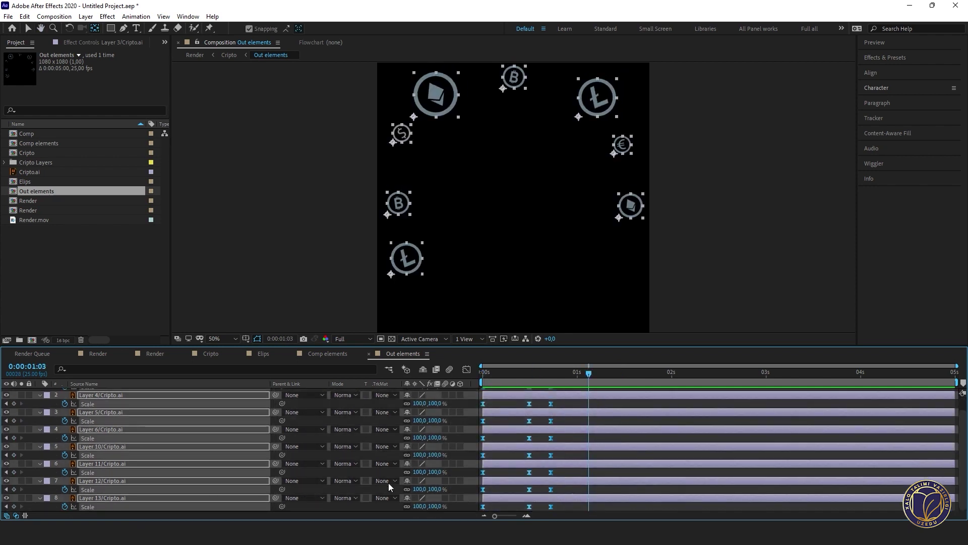
pyautogui.moveTo(552, 475); pyautogui.dragTo(540, 474)
pyautogui.click(541, 474)
pyautogui.scroll(1, 532, 477)
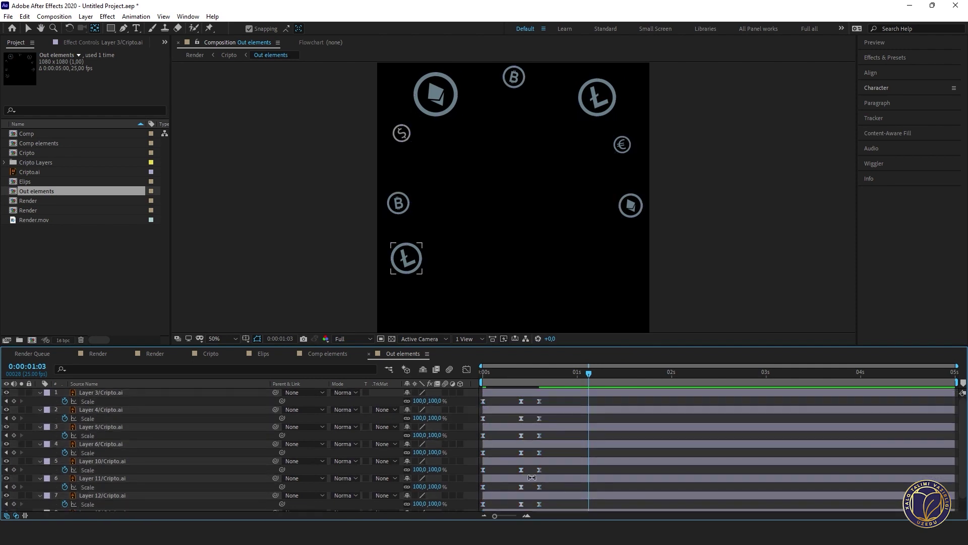
pyautogui.press('Home')
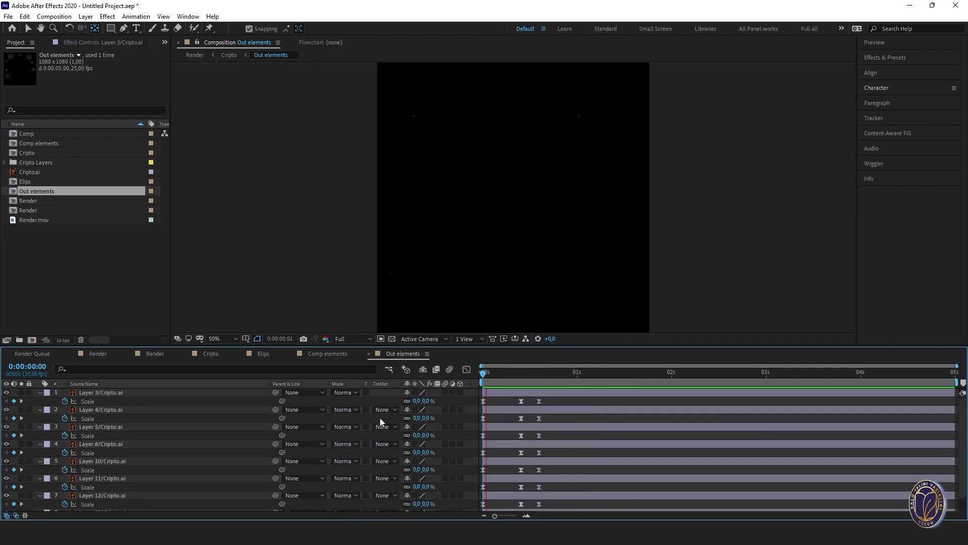
# - Preview the icon scaling, collapse the properties of all eight icon layers, and return to the first frame
pyautogui.press('space')
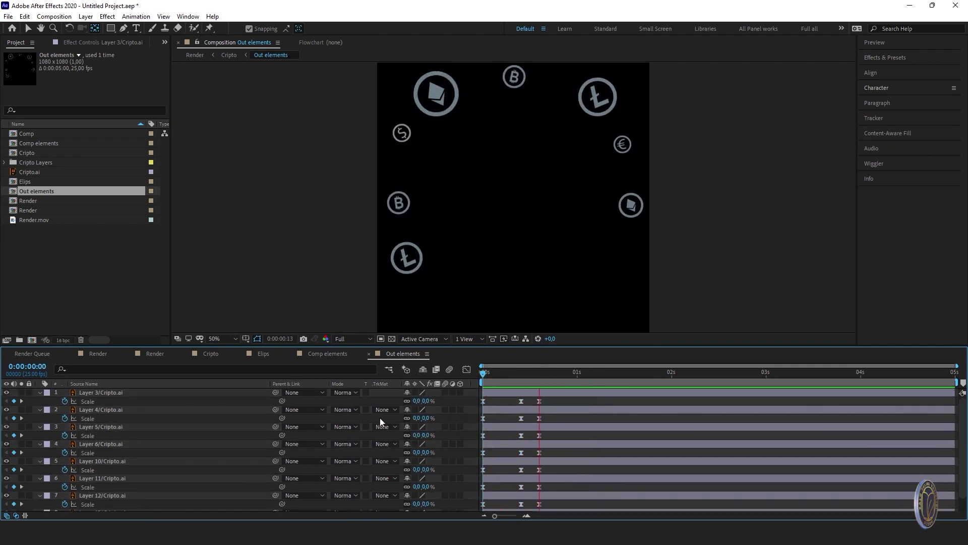
pyautogui.press('space')
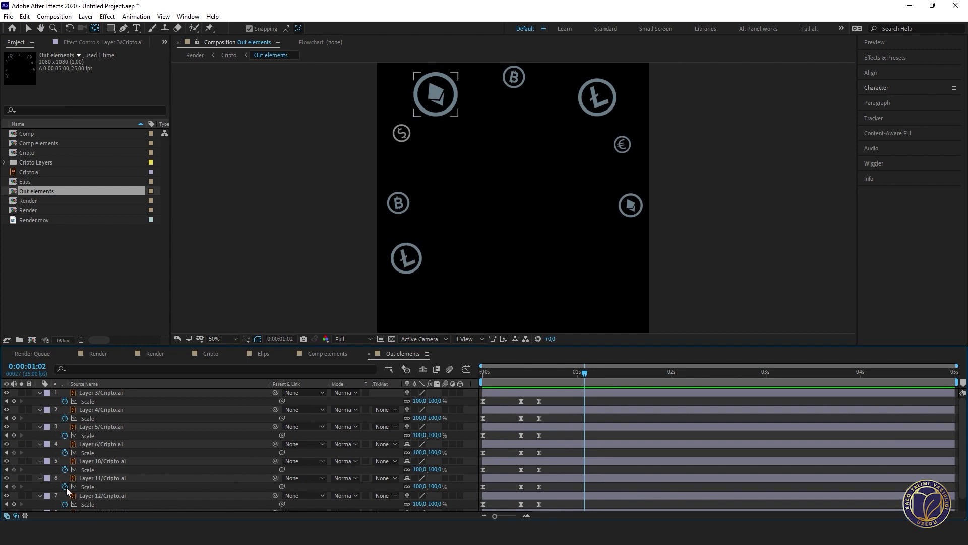
pyautogui.click(123, 394)
pyautogui.hotkey('ctrl', 'a')
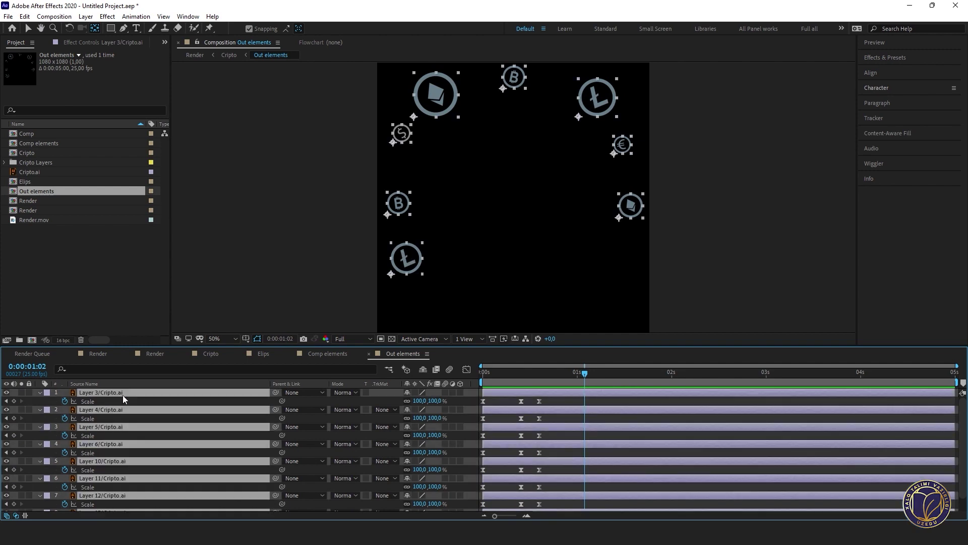
pyautogui.press('u')
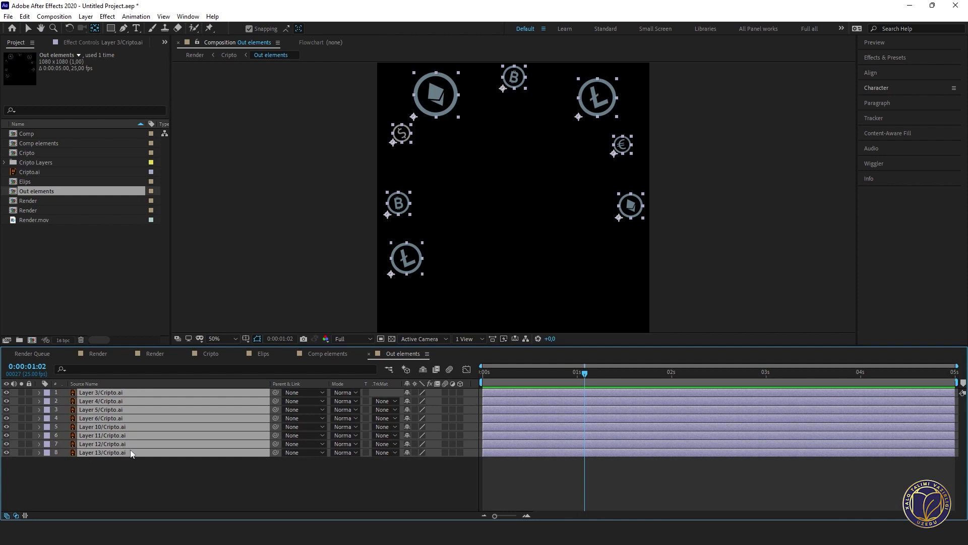
pyautogui.click(144, 464)
pyautogui.press('Home')
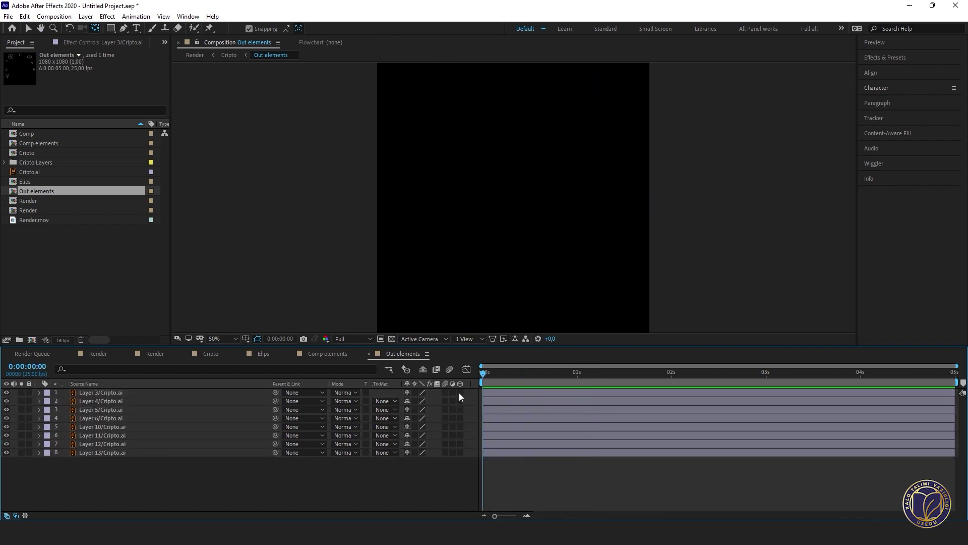
# - Stagger the icon layers' start times from frame 0 to about frame 15, with Layer 12 first and Layer 3 last, and preview the result
pyautogui.press('v')
pyautogui.moveTo(490, 368); pyautogui.dragTo(509, 367)
pyautogui.click(406, 265)
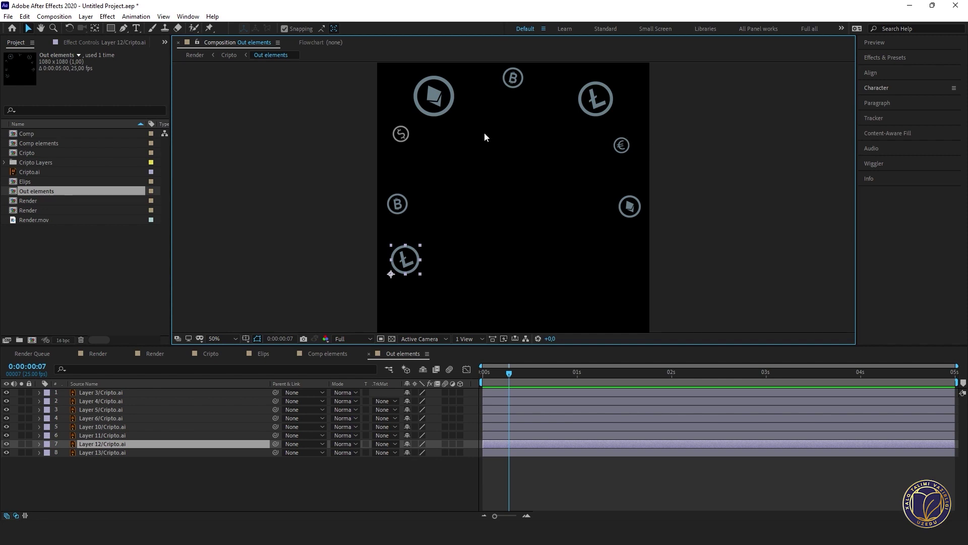
pyautogui.moveTo(502, 437); pyautogui.dragTo(607, 383)
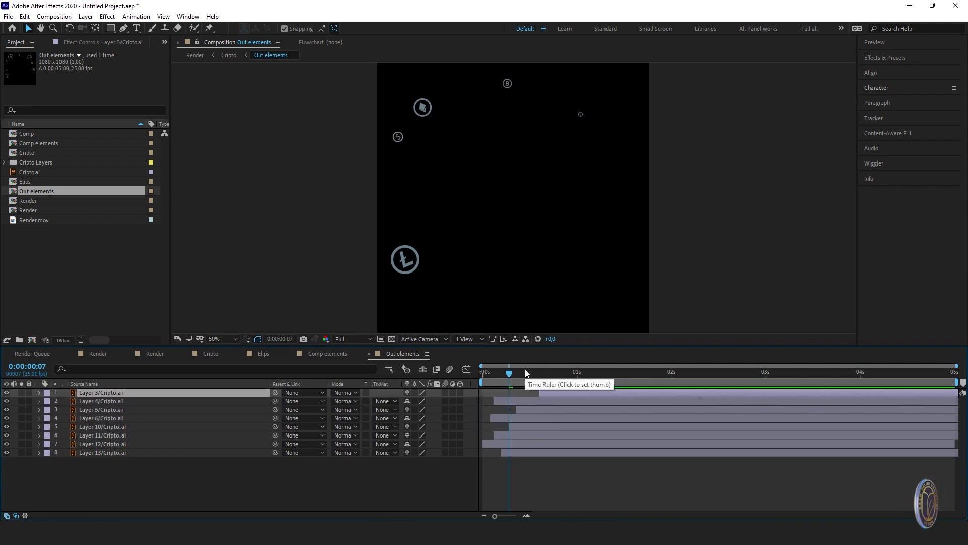
pyautogui.moveTo(489, 427); pyautogui.dragTo(526, 431)
pyautogui.press('space')
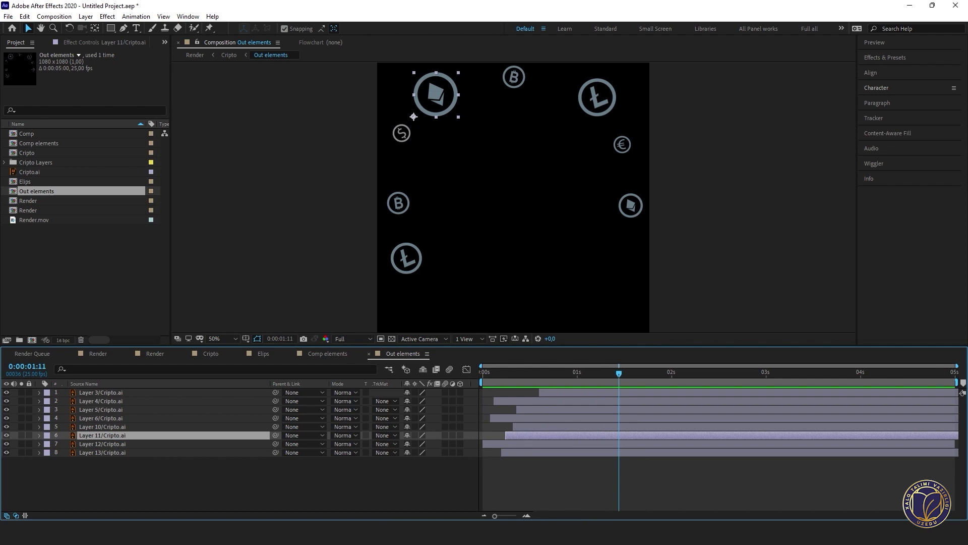
# - Add the expression wiggle(1.5,20) to the Position of Layer 3 and preview the icon's motion
pyautogui.click(92, 389)
pyautogui.press('p')
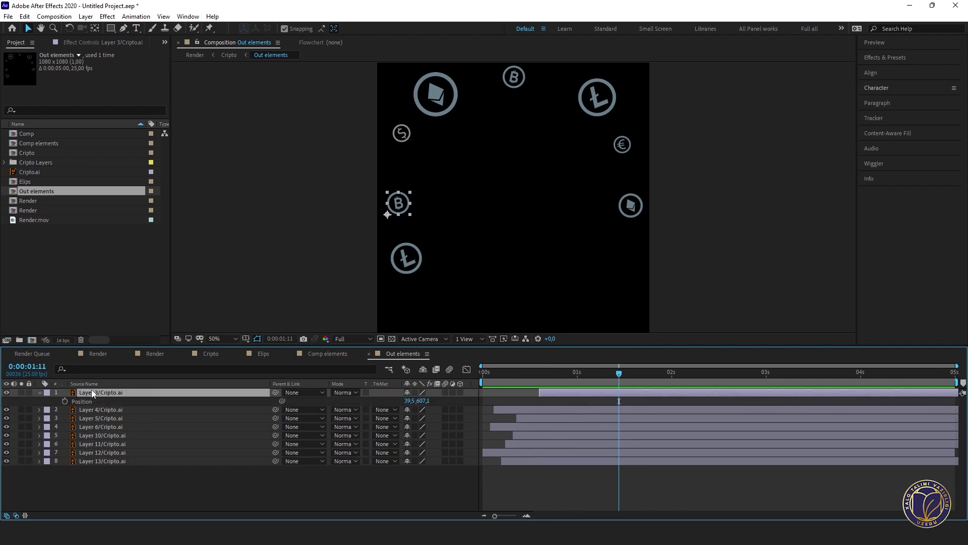
pyautogui.keyDown('alt'); pyautogui.click(65, 401); pyautogui.keyUp('alt')
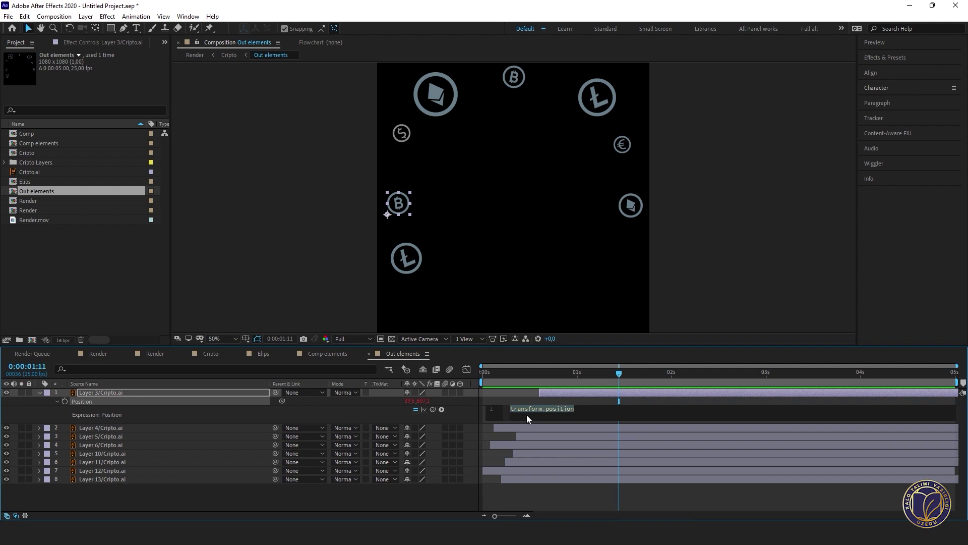
pyautogui.write('wig')
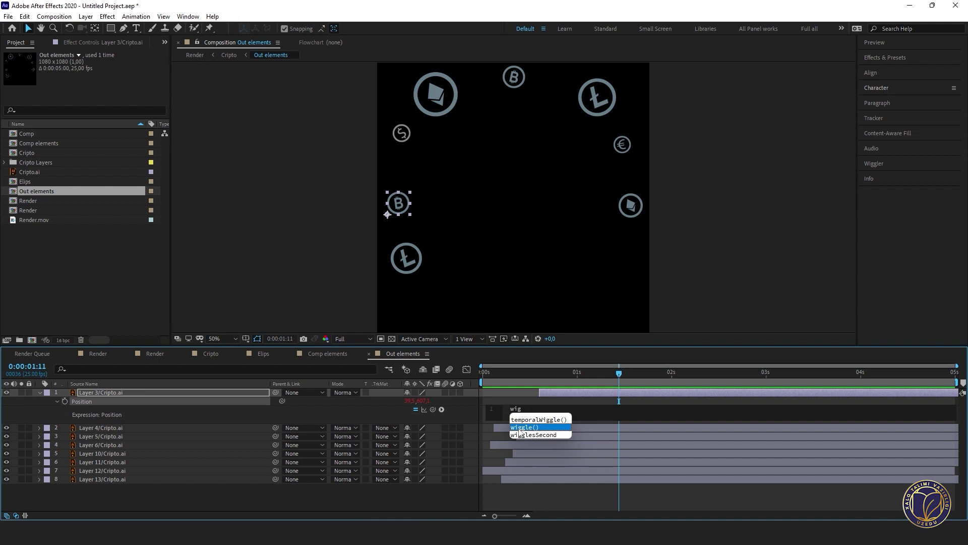
pyautogui.click(520, 429)
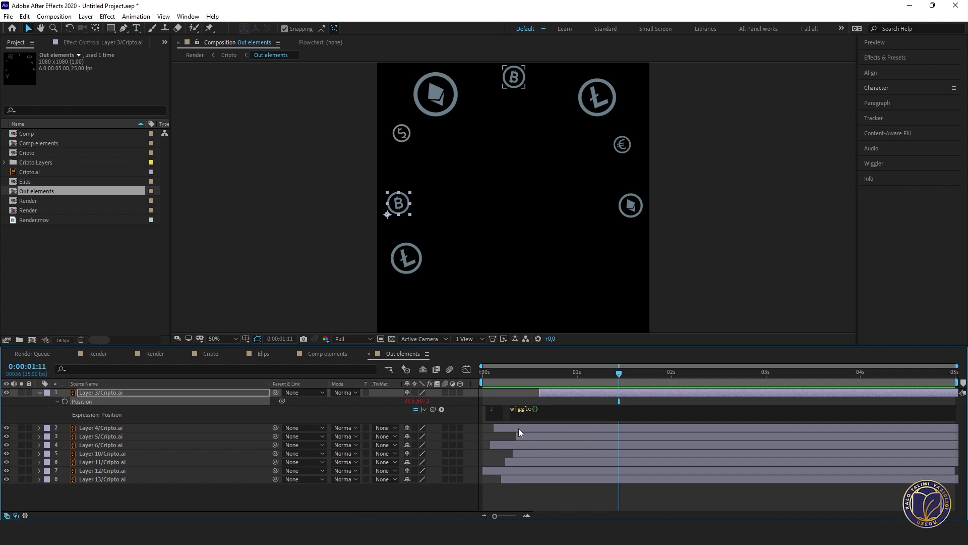
pyautogui.write('1.')
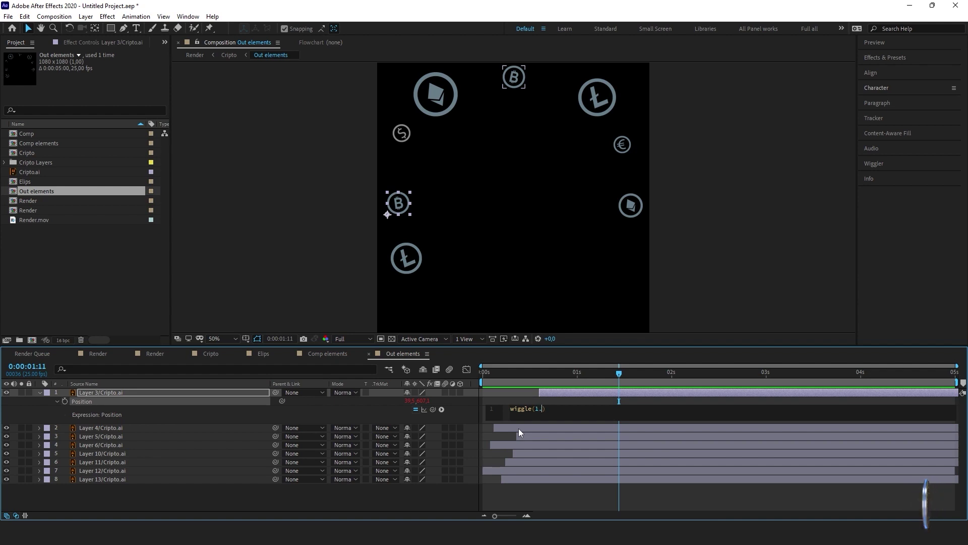
pyautogui.write('5')
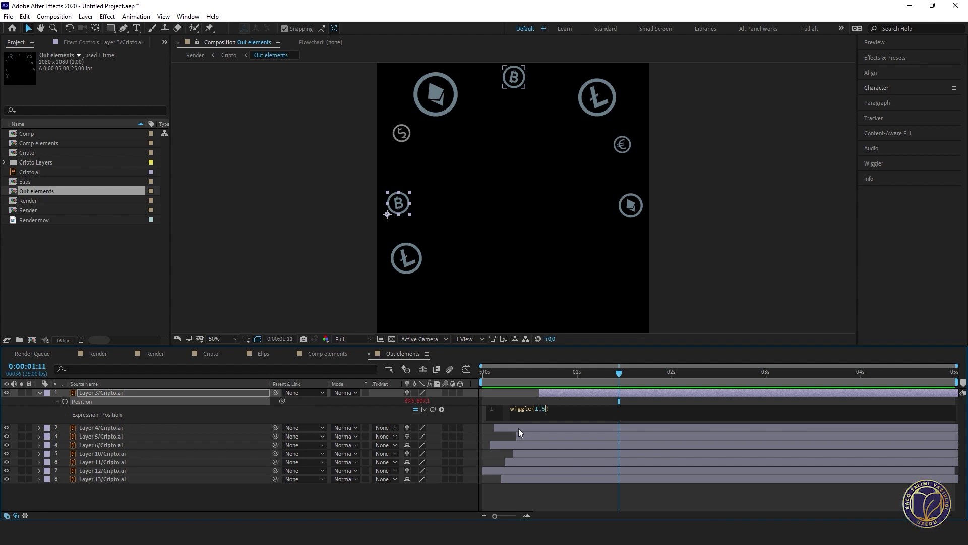
pyautogui.write(',')
pyautogui.write('20')
pyautogui.press('KP_Enter')
pyautogui.press('space')
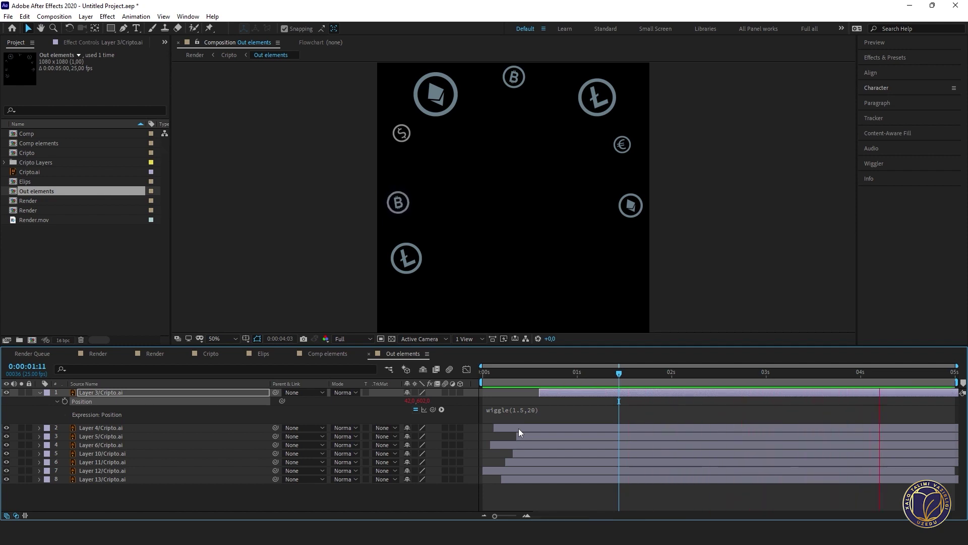
pyautogui.press('space')
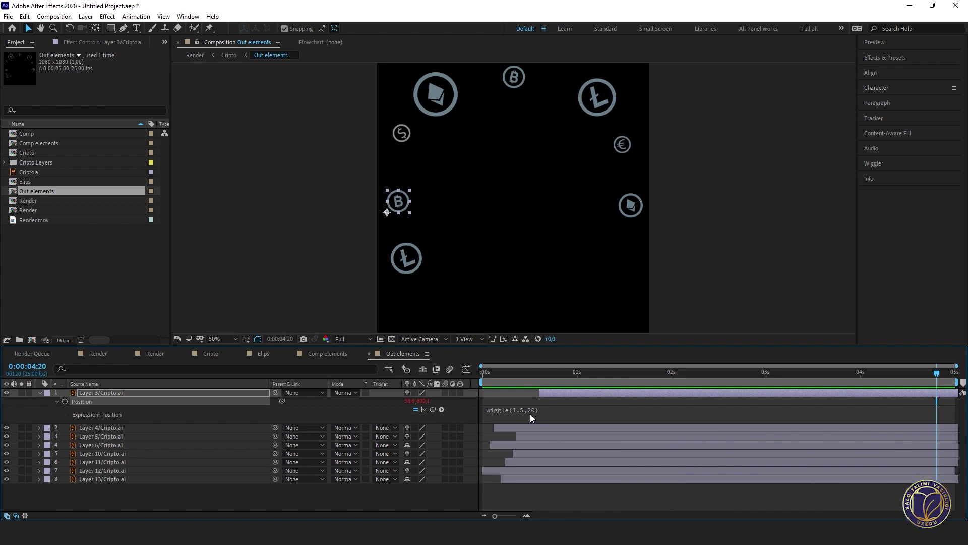
pyautogui.press('space')
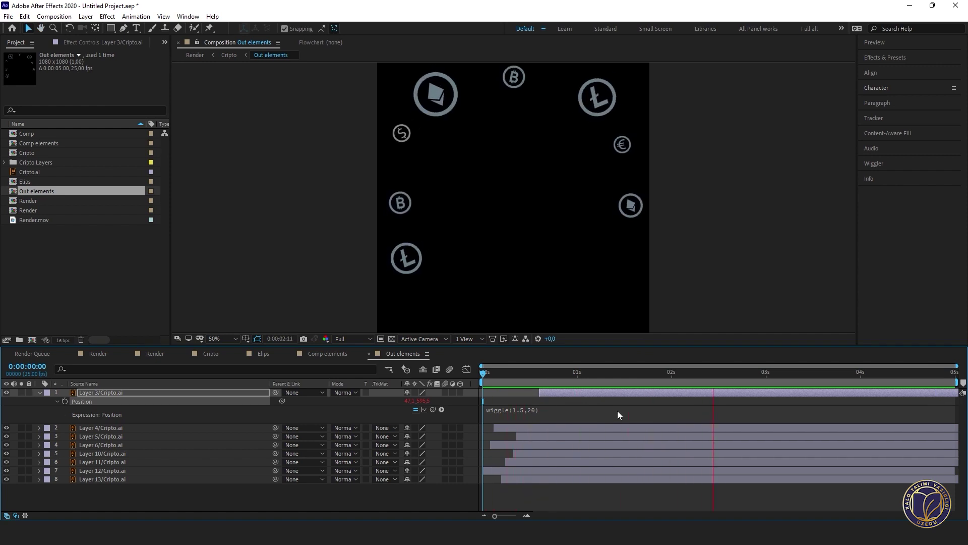
pyautogui.press('space')
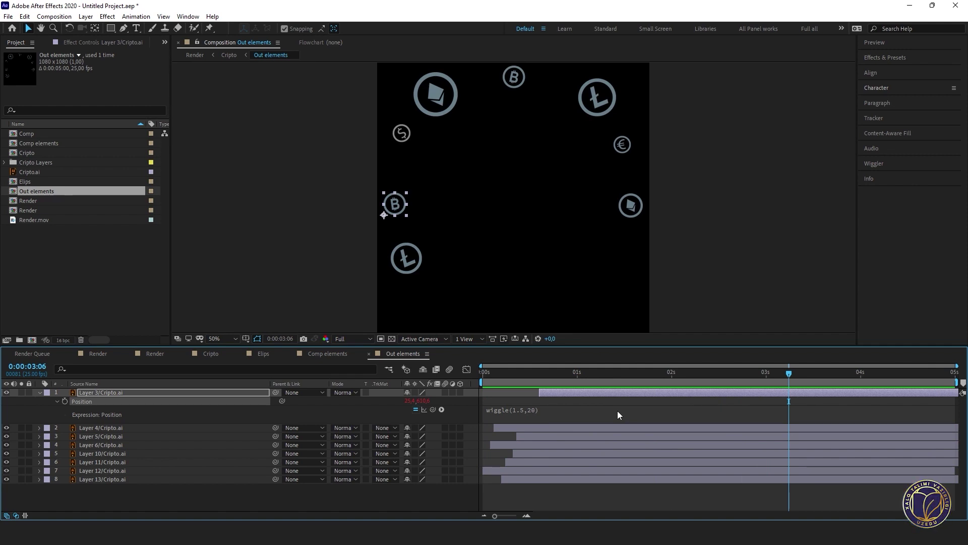
# - Copy Layer 3's wiggle expression and reveal the Position property of Layers 4 through 13 at the first frame
pyautogui.click(618, 412)
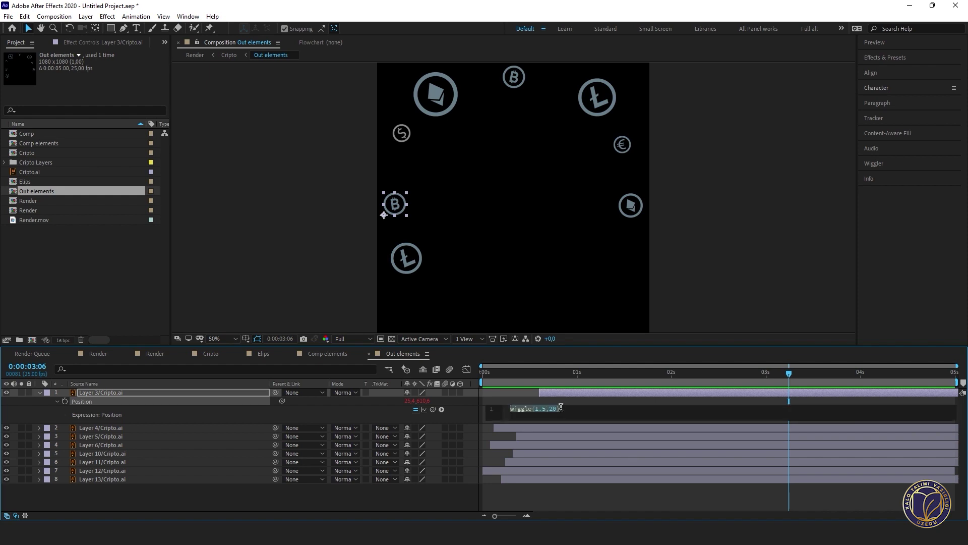
pyautogui.click(128, 433)
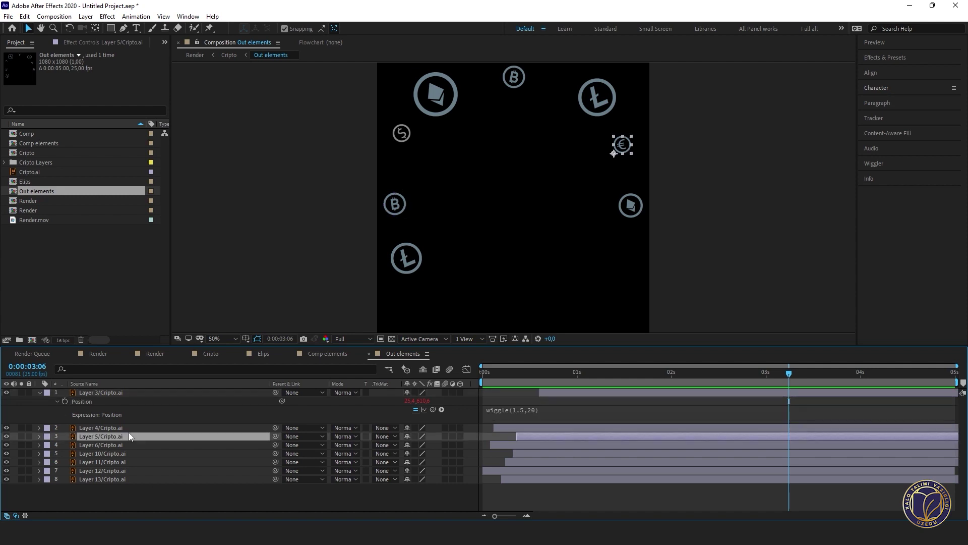
pyautogui.click(129, 431)
pyautogui.keyDown('shift'); pyautogui.click(107, 478); pyautogui.keyUp('shift')
pyautogui.click(486, 375)
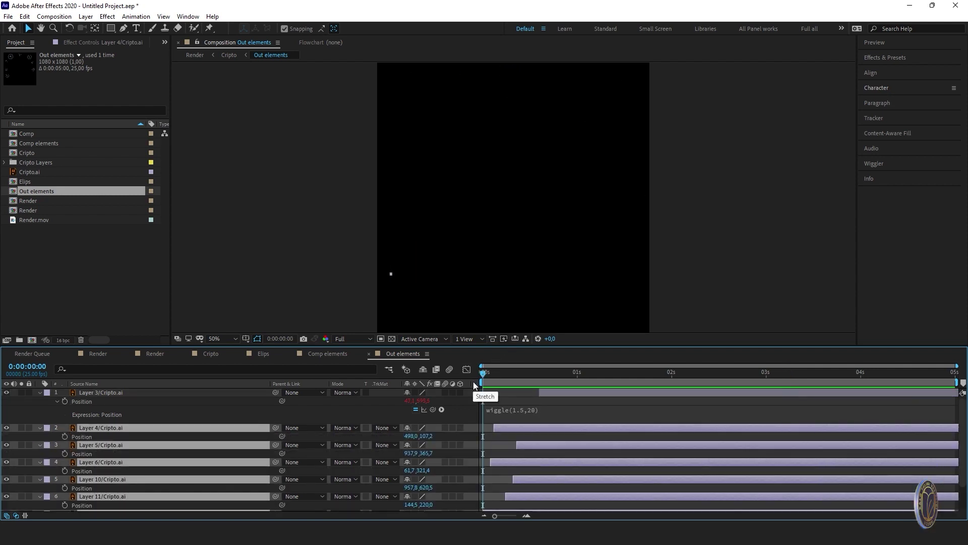
pyautogui.press('p')
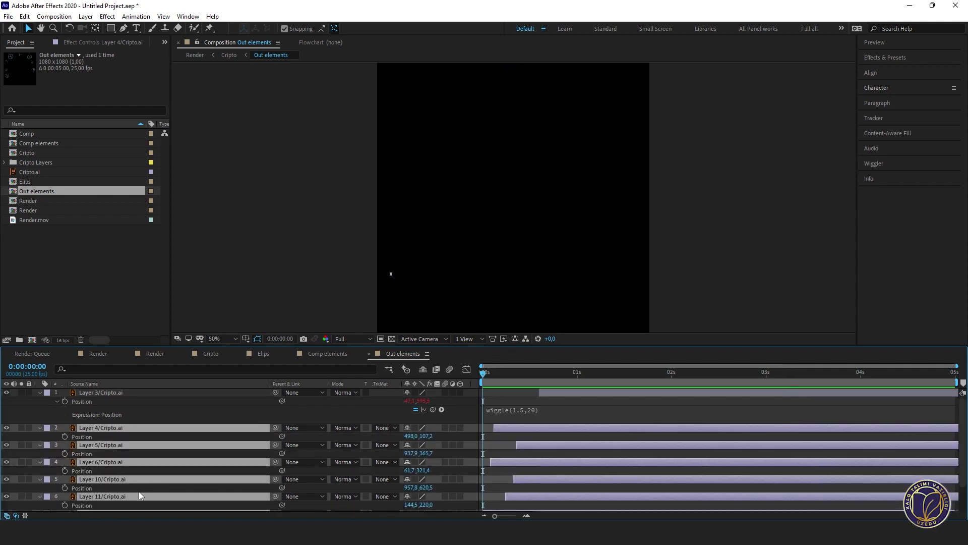
# - Apply the expression wiggle(1.5,20) to the Position of Layers 4 and 5
pyautogui.keyDown('alt'); pyautogui.click(65, 437); pyautogui.keyUp('alt')
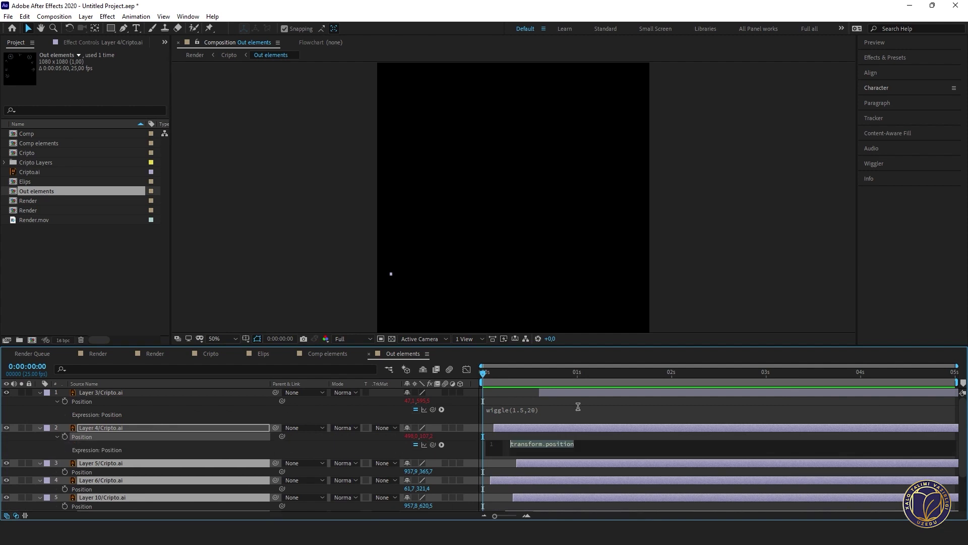
pyautogui.write('wiggle(1.5,20)')
pyautogui.press('KP_Enter')
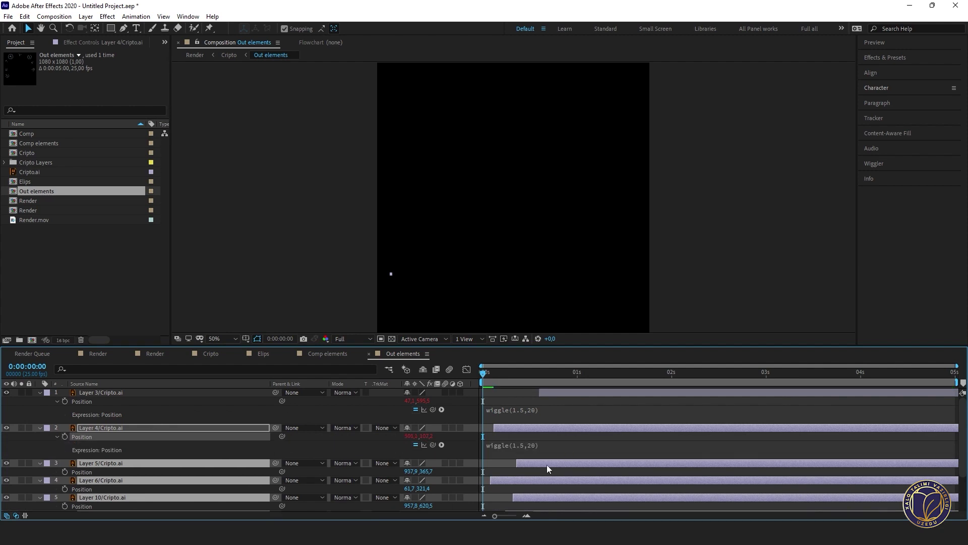
pyautogui.keyDown('alt'); pyautogui.click(65, 472); pyautogui.keyUp('alt')
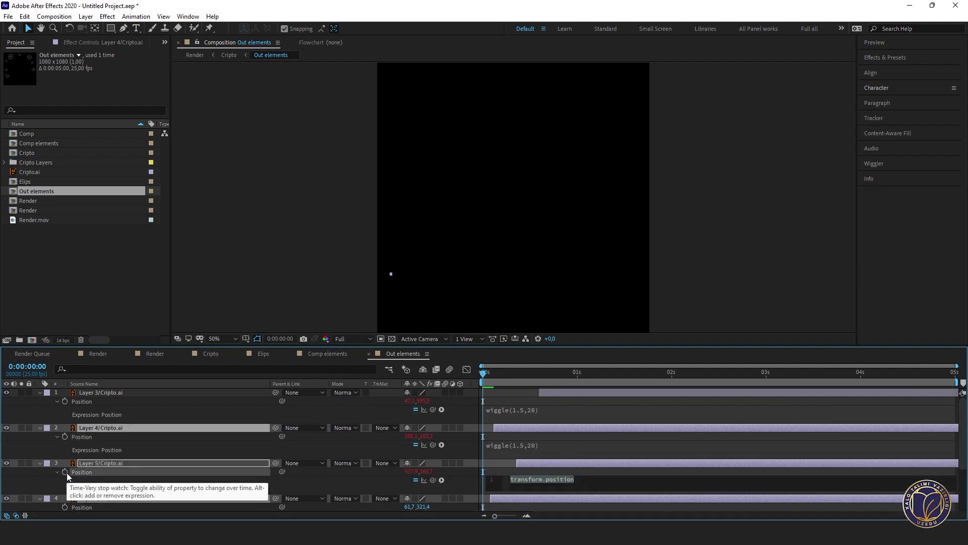
pyautogui.write('wiggle(1.5,20)')
pyautogui.press('KP_Enter')
# - Apply the expression wiggle(1.5,20) to the Position of Layers 6 and 10
pyautogui.scroll(-2, 66, 443)
pyautogui.keyDown('alt'); pyautogui.click(64, 439); pyautogui.keyUp('alt')
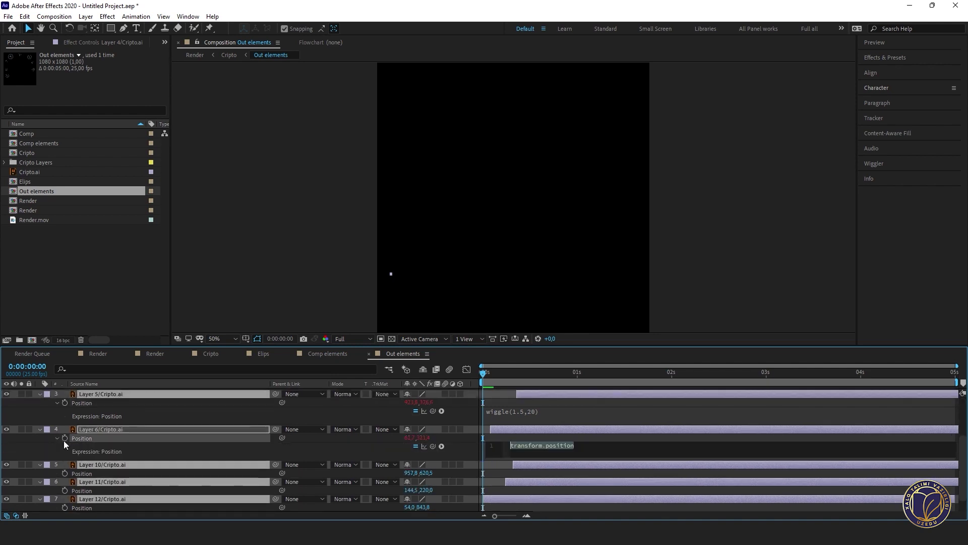
pyautogui.write('wiggle(1.5,20)')
pyautogui.press('KP_Enter')
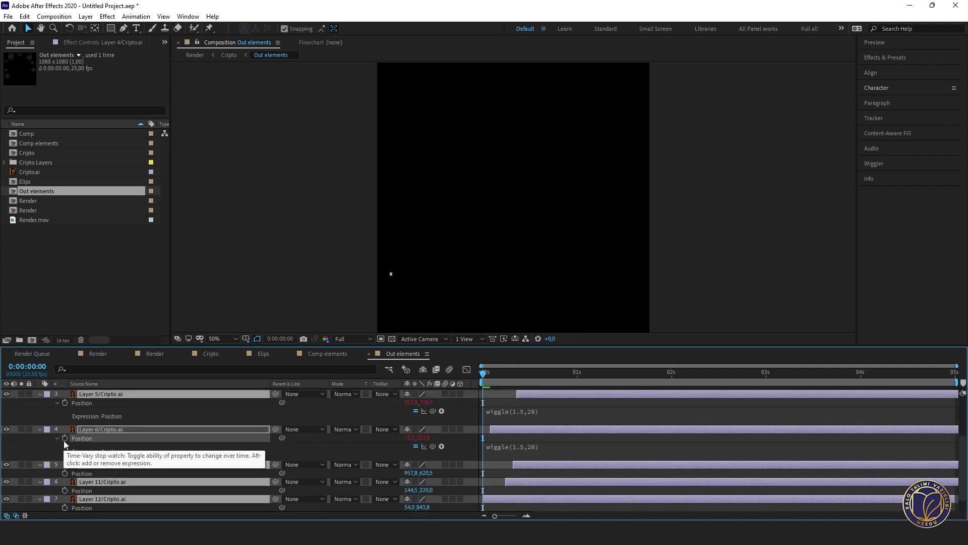
pyautogui.keyDown('alt'); pyautogui.click(64, 473); pyautogui.keyUp('alt')
pyautogui.write('wiggle(1.5,20)')
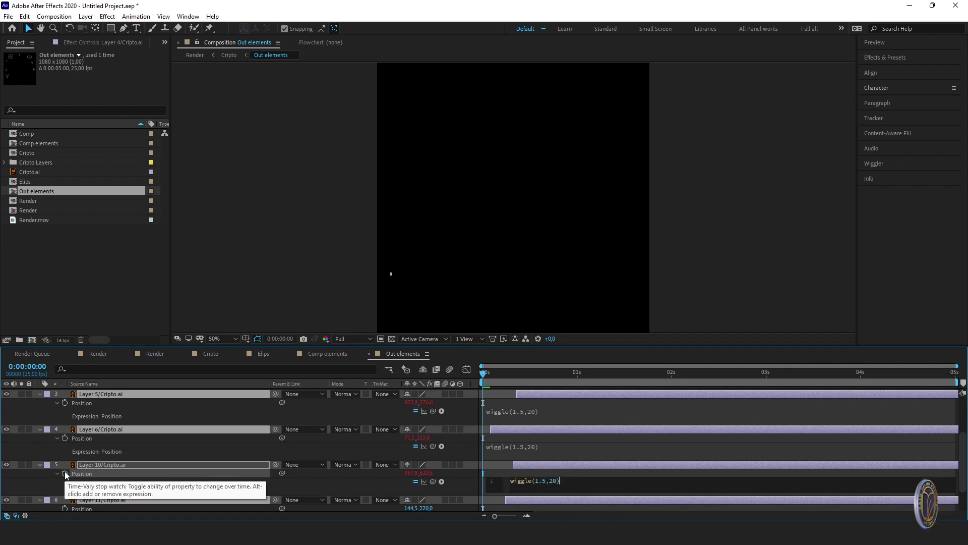
pyautogui.press('KP_Enter')
# - Apply the expression wiggle(1.5,20) to the Position of Layers 11 and 12
pyautogui.scroll(-1, 65, 471)
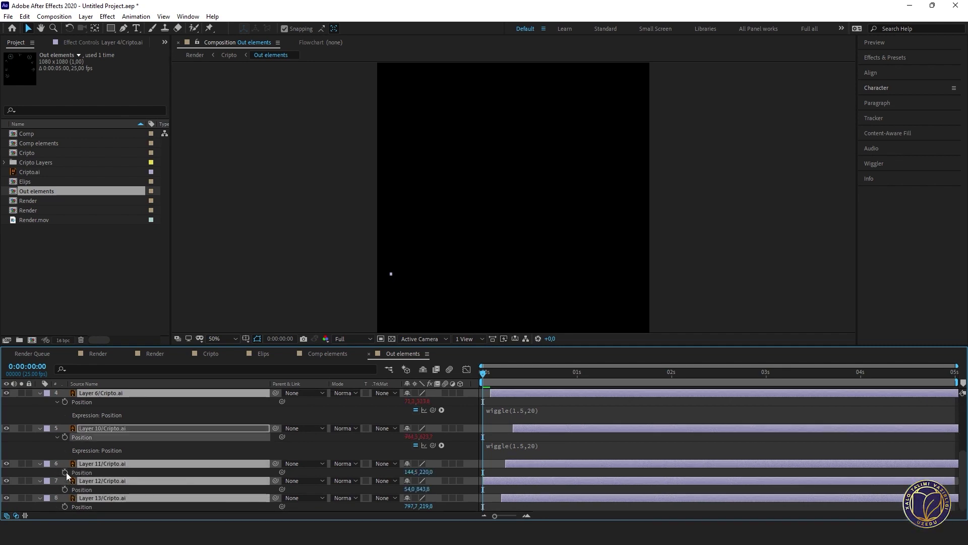
pyautogui.keyDown('alt'); pyautogui.click(65, 472); pyautogui.keyUp('alt')
pyautogui.write('wiggle(1.5,20)')
pyautogui.press('KP_Enter')
pyautogui.scroll(-1, 66, 472)
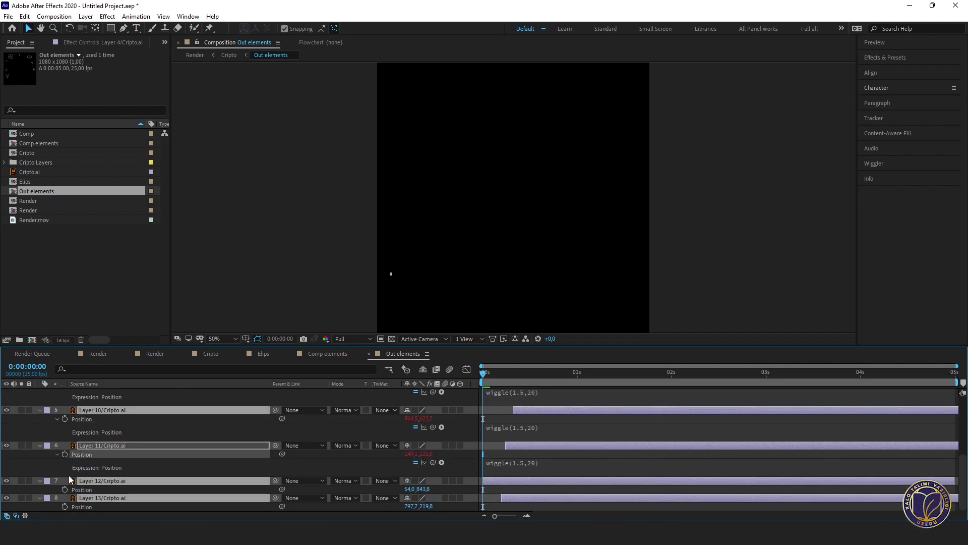
pyautogui.keyDown('alt'); pyautogui.click(65, 489); pyautogui.keyUp('alt')
pyautogui.write('wiggle(1.5,20)')
pyautogui.press('KP_Enter')
# - Apply the expression wiggle(1.5,20) to Layer 13's Position and show the Scale keyframes of the selected icon layers
pyautogui.scroll(-1, 92, 473)
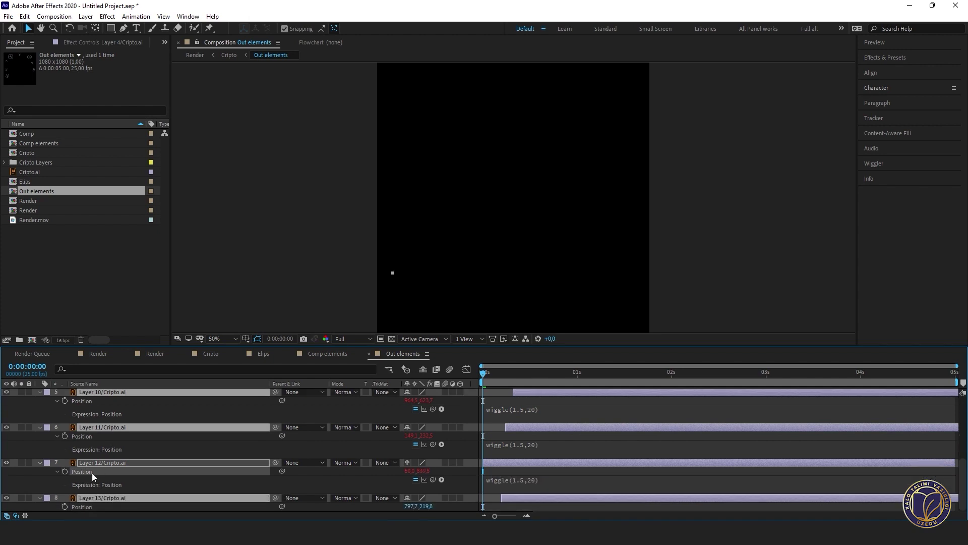
pyautogui.keyDown('alt'); pyautogui.click(64, 507); pyautogui.keyUp('alt')
pyautogui.write('wiggle(1.5,20)')
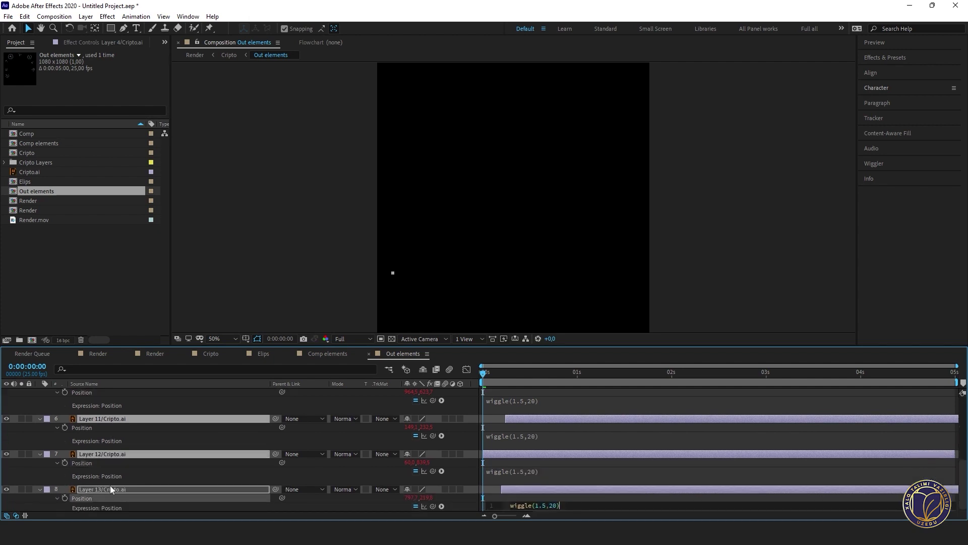
pyautogui.press('KP_Enter')
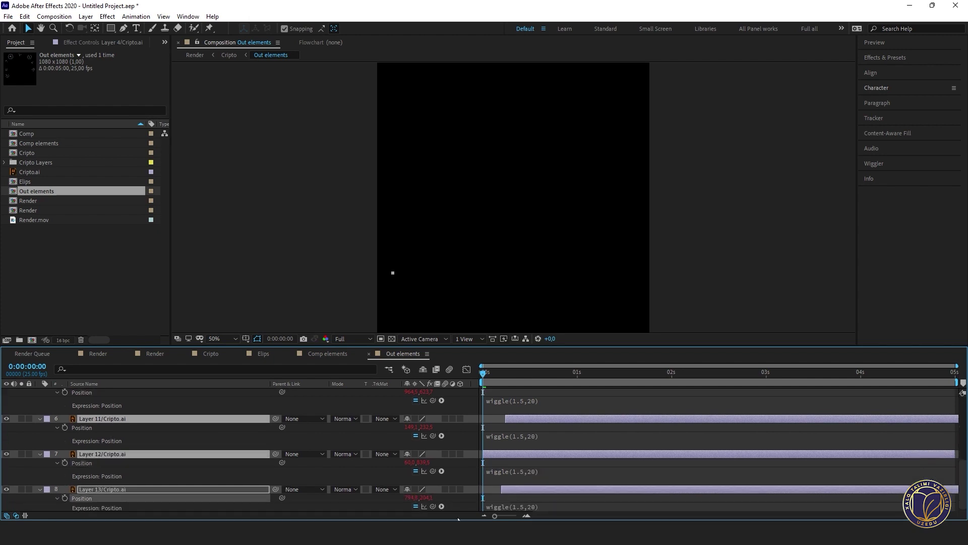
pyautogui.press('s')
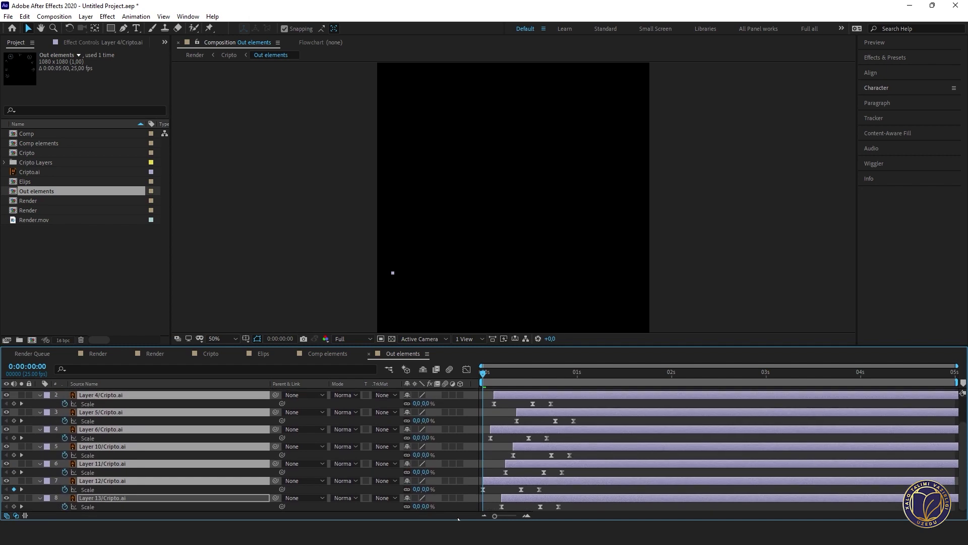
pyautogui.hotkey('ctrl', 'v')
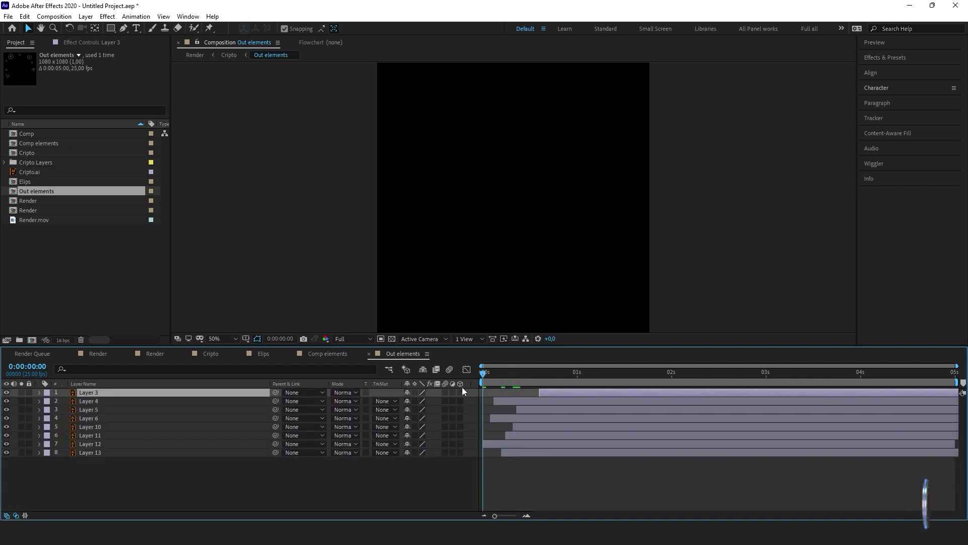
# - Preview the Out elements animation, stop at 3 seconds, and move the icons of Layers 11, 4, 13 and 5 slightly inward
pyautogui.press('space')
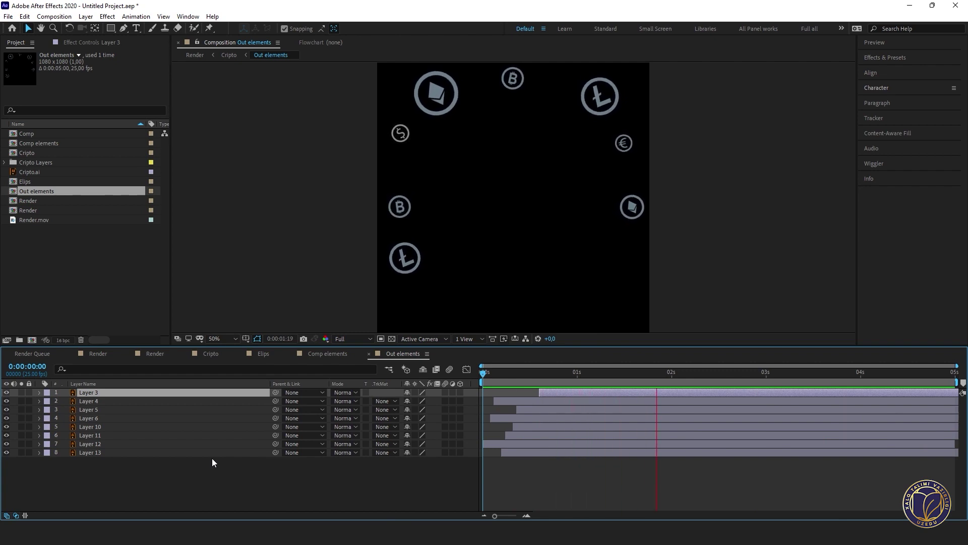
pyautogui.press('space')
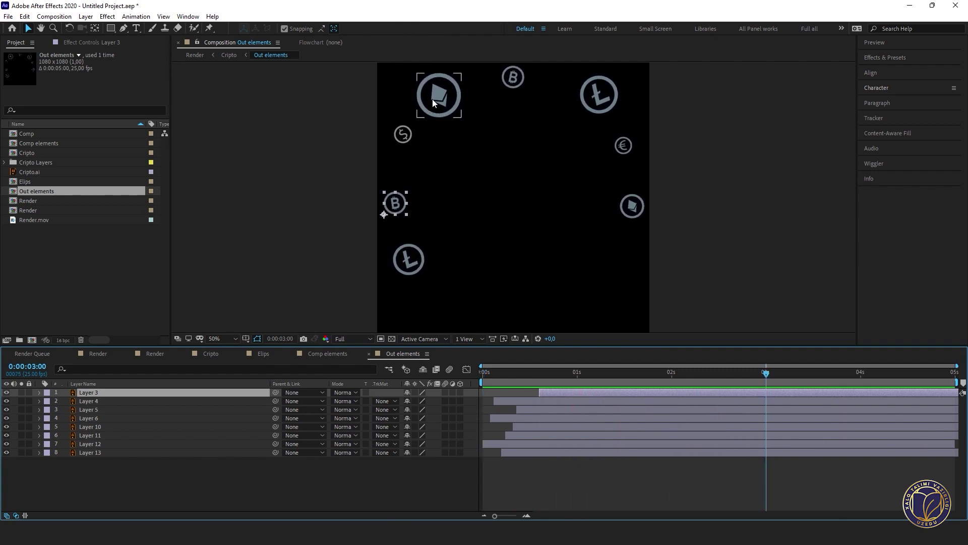
pyautogui.moveTo(434, 102); pyautogui.dragTo(438, 108)
pyautogui.moveTo(512, 75); pyautogui.dragTo(511, 81)
pyautogui.moveTo(605, 80); pyautogui.dragTo(600, 84)
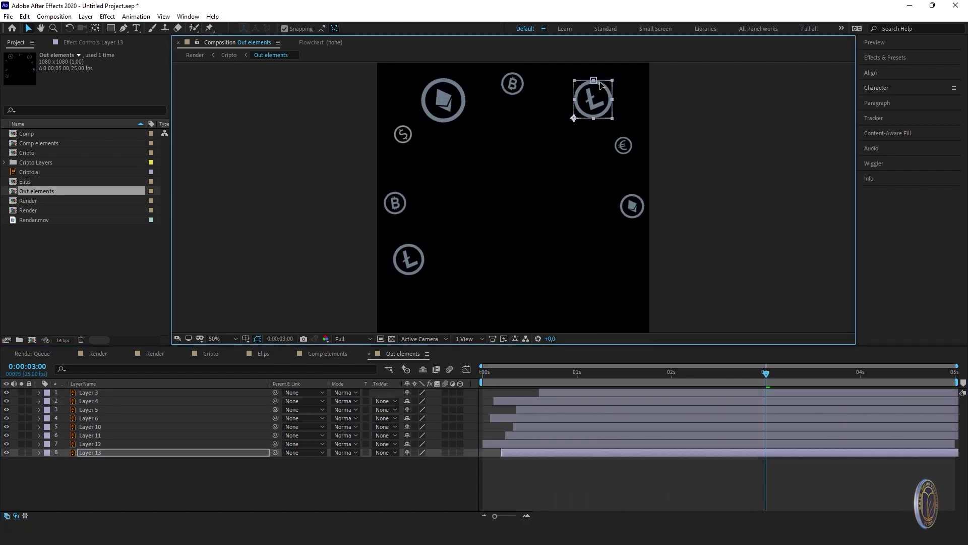
pyautogui.moveTo(625, 146); pyautogui.dragTo(616, 152)
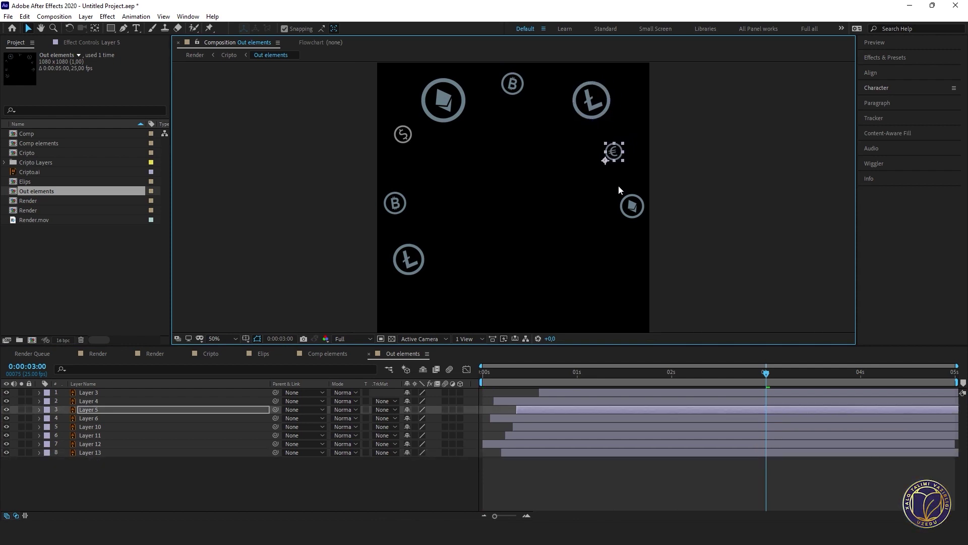
# - Move the small Ethereum icon inward and down, and shift the Litecoin, Bitcoin and dollar icons on the left side slightly down
pyautogui.moveTo(627, 214); pyautogui.dragTo(608, 229)
pyautogui.moveTo(409, 263); pyautogui.dragTo(412, 278)
pyautogui.moveTo(398, 212); pyautogui.dragTo(402, 214)
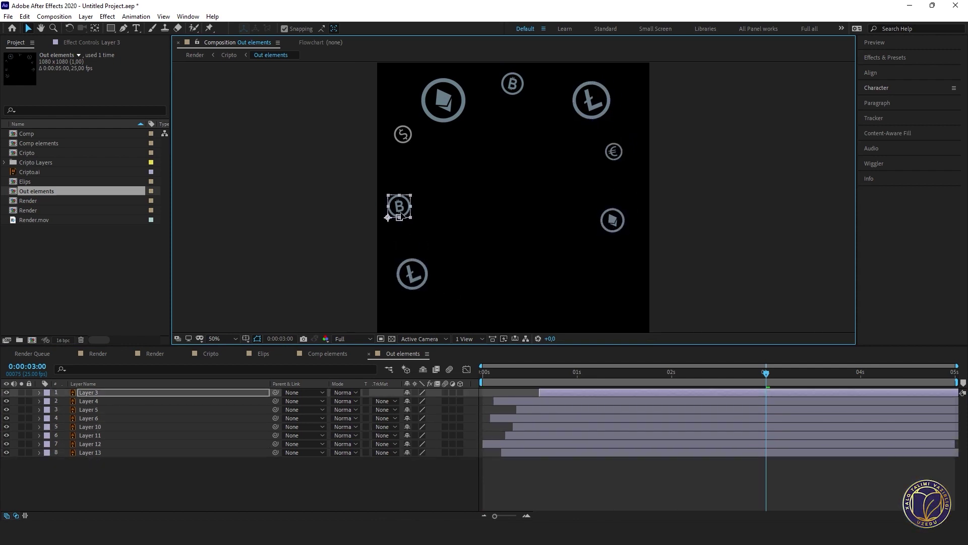
pyautogui.moveTo(406, 136); pyautogui.dragTo(406, 152)
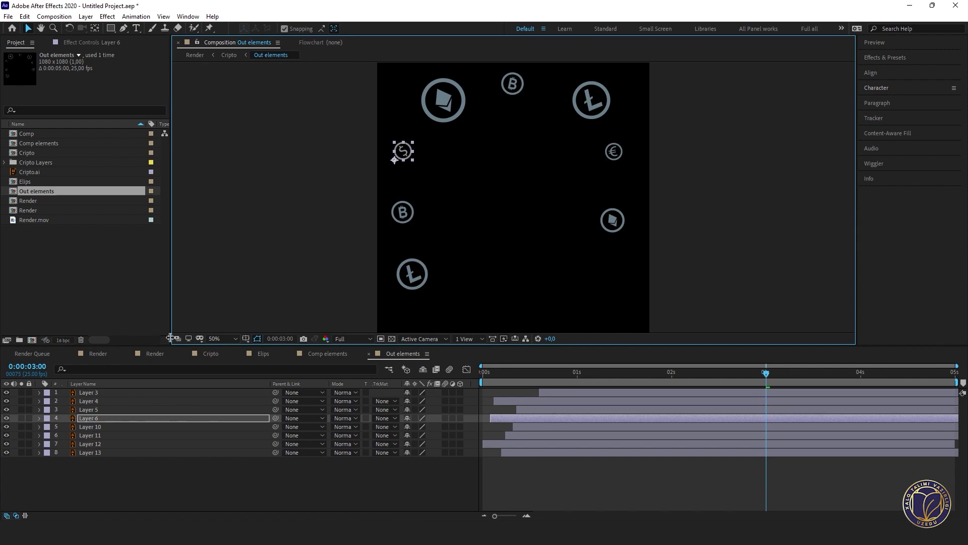
# - Play the Render composition from the start to check the icon positions around the illustration
pyautogui.click(154, 355)
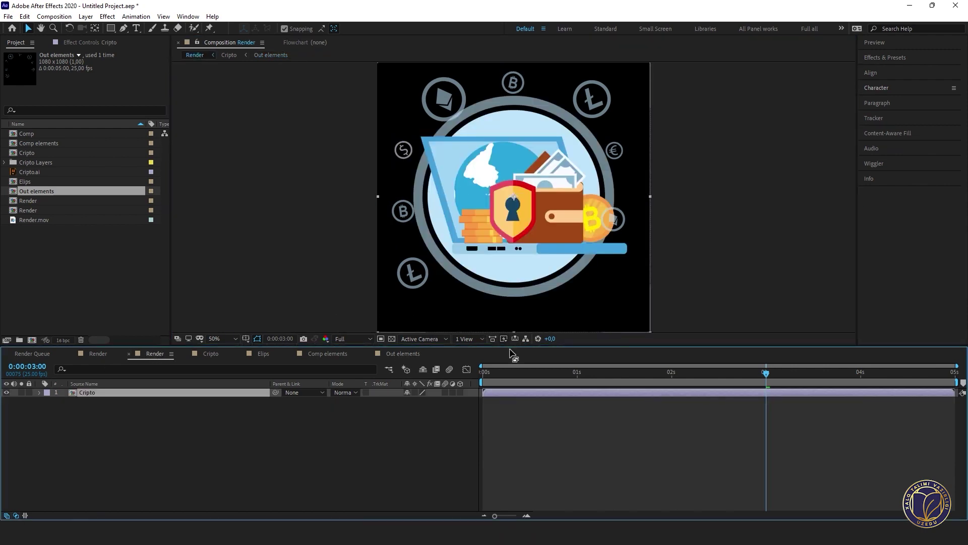
pyautogui.moveTo(499, 371); pyautogui.dragTo(440, 392)
pyautogui.press('space')
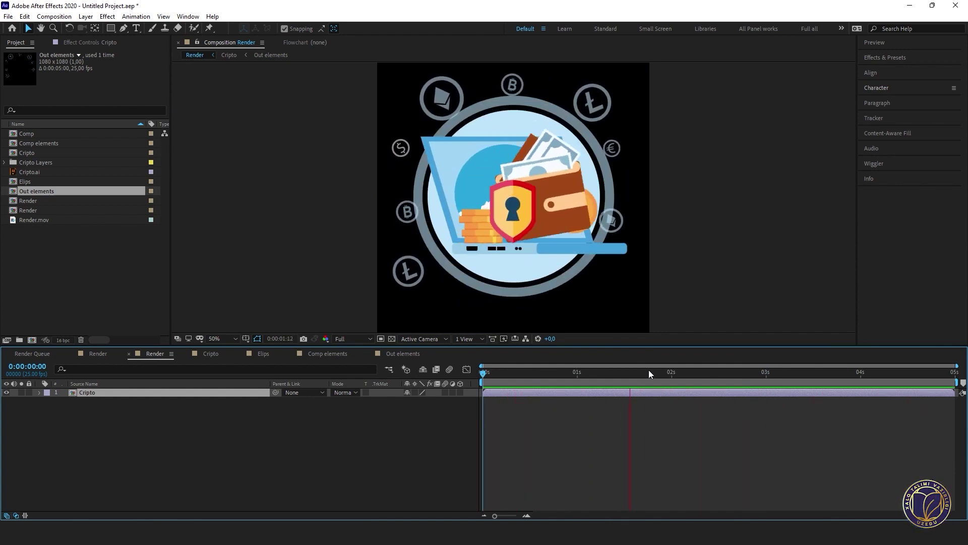
pyautogui.press('space')
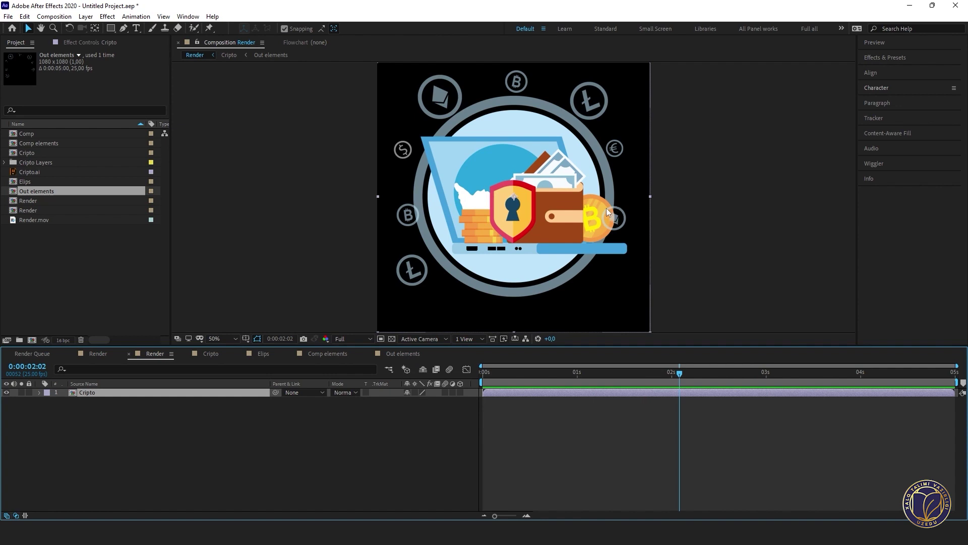
# - Add a new null object to the Out elements composition
pyautogui.click(401, 353)
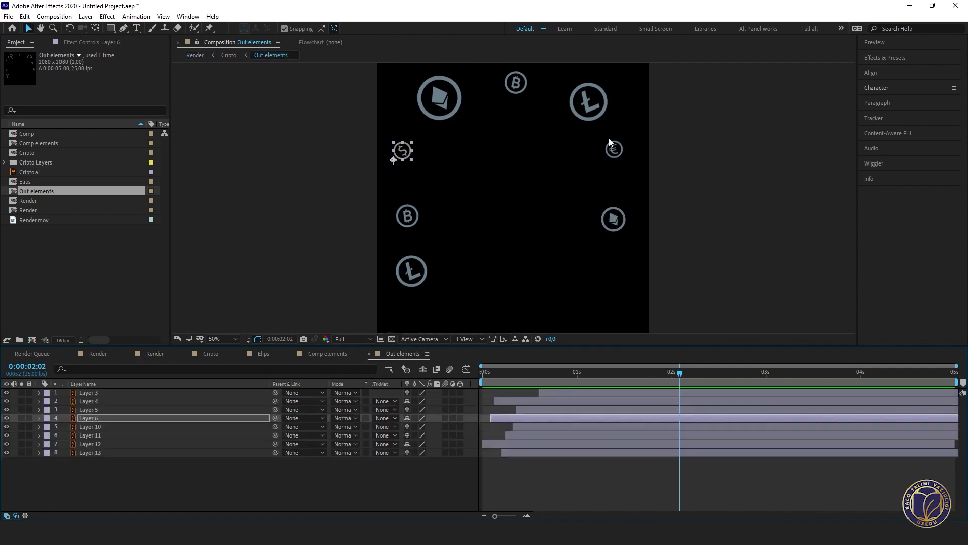
pyautogui.click(108, 499)
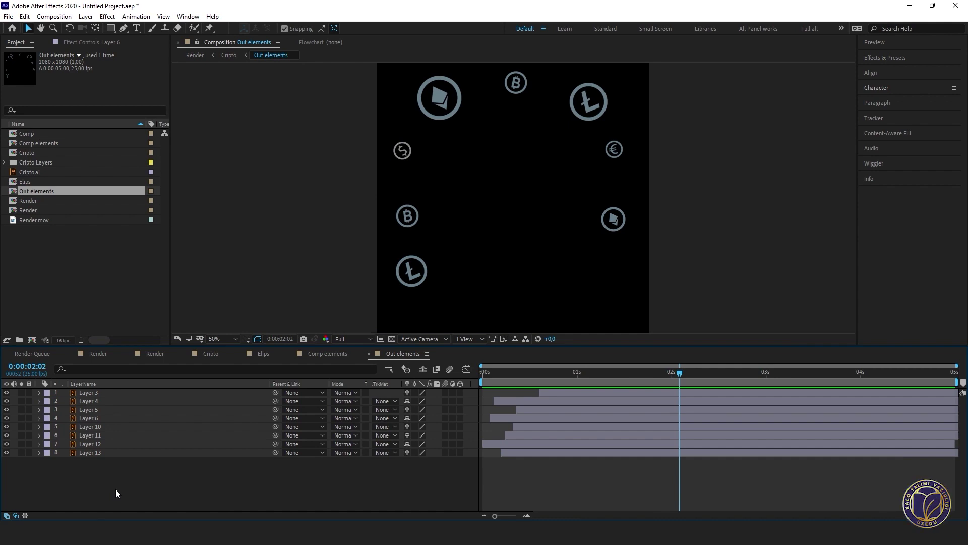
pyautogui.rightClick(116, 489)
pyautogui.moveTo(158, 377)
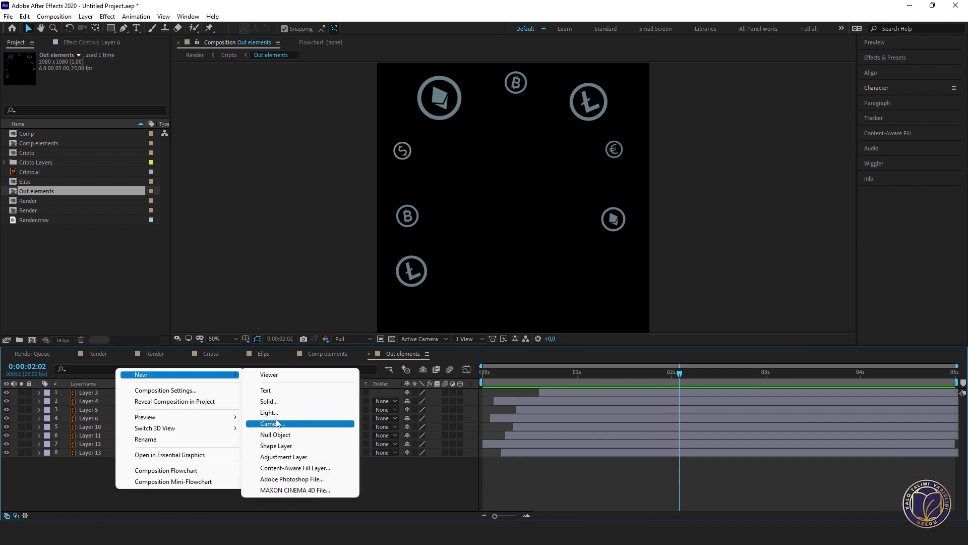
pyautogui.click(278, 436)
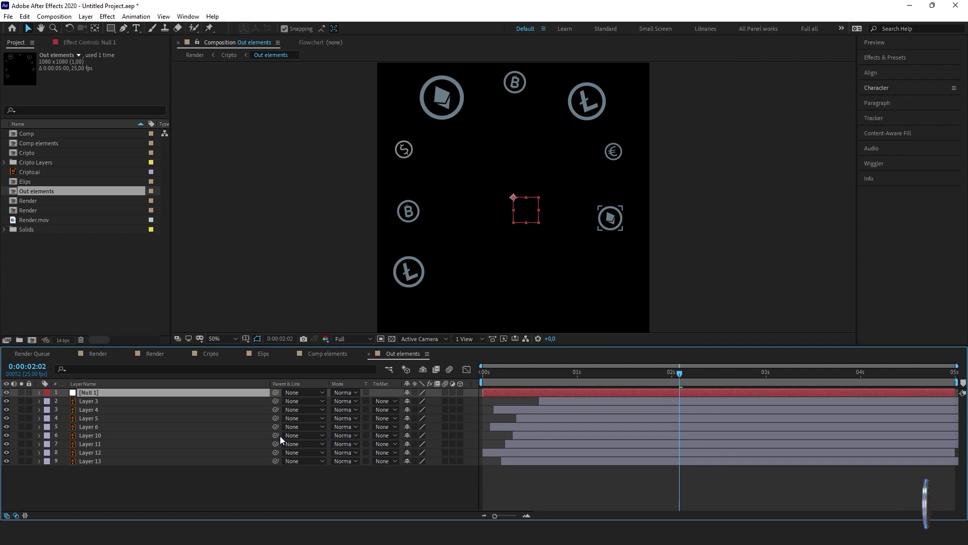
# - Parent all the icon layers, from Layer 3 through Layer 13, to Null 1
pyautogui.click(145, 404)
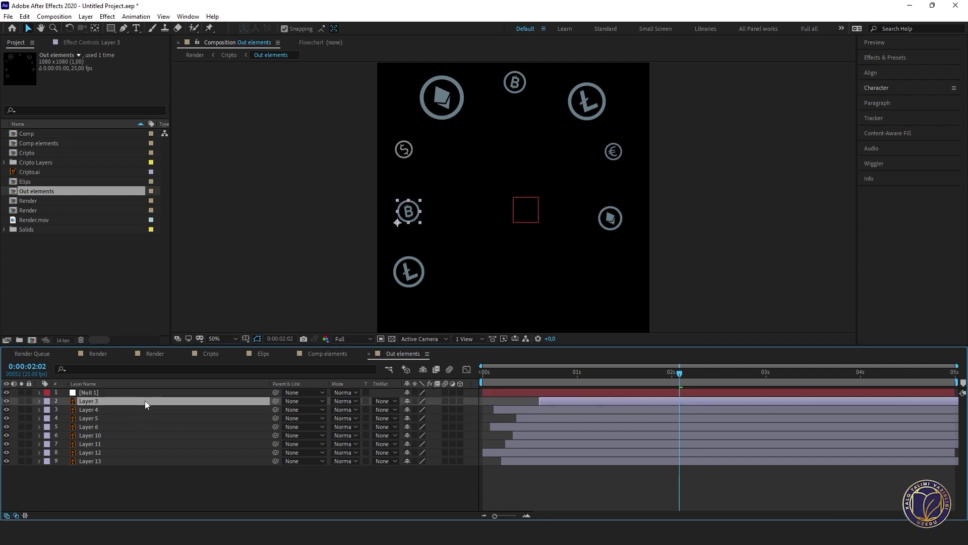
pyautogui.keyDown('shift'); pyautogui.click(102, 459); pyautogui.keyUp('shift')
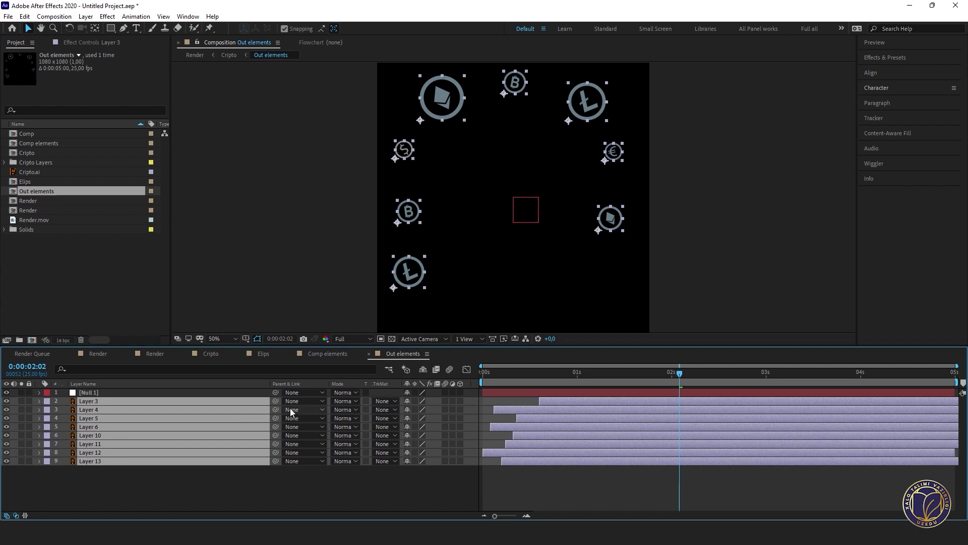
pyautogui.moveTo(275, 401); pyautogui.dragTo(144, 392)
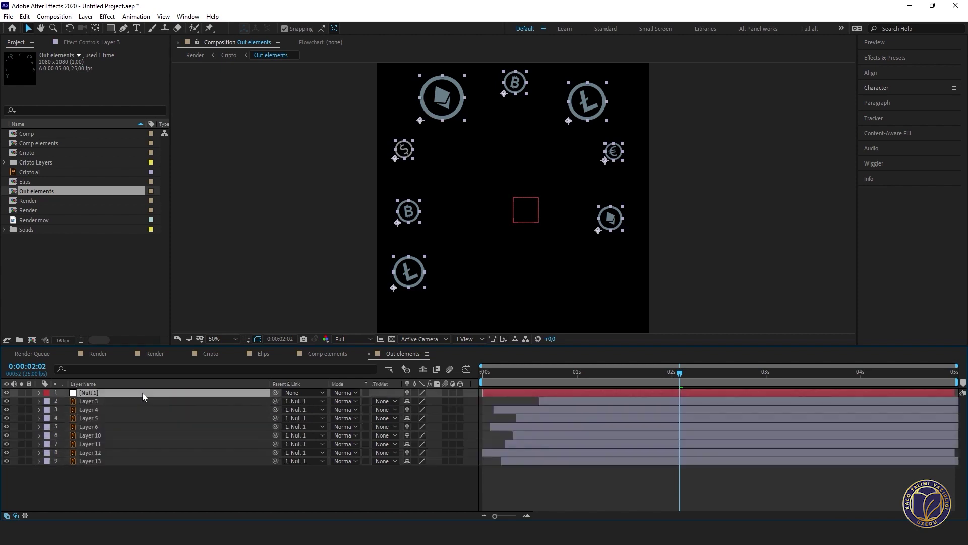
# - Scale Null 1 down to 58% to shrink all the parented icons together
pyautogui.moveTo(527, 223)
pyautogui.mouseDown()
pyautogui.moveTo(531, 278)
pyautogui.moveTo(544, 230)
pyautogui.moveTo(542, 242)
pyautogui.moveTo(554, 230)
pyautogui.moveTo(533, 219)
pyautogui.mouseUp()
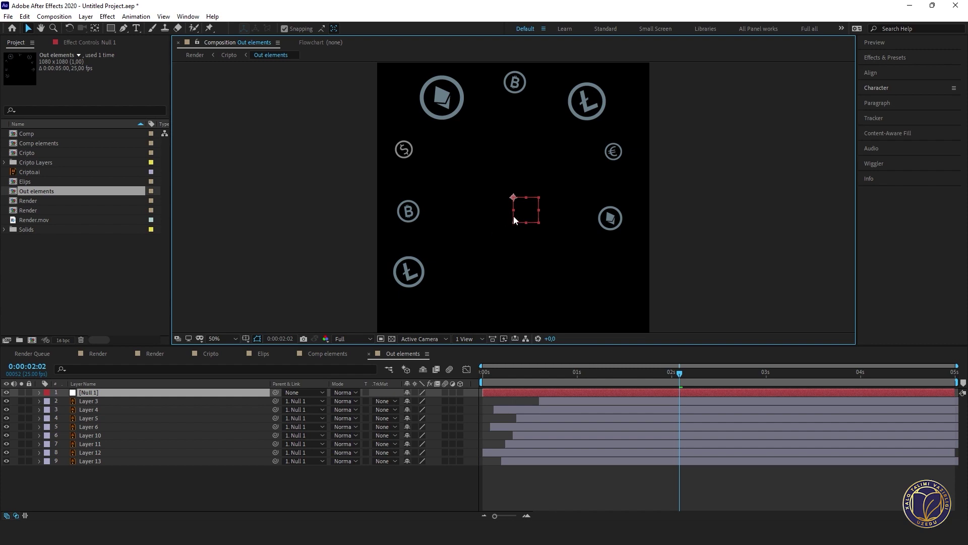
pyautogui.click(161, 400)
pyautogui.click(165, 392)
pyautogui.press('s')
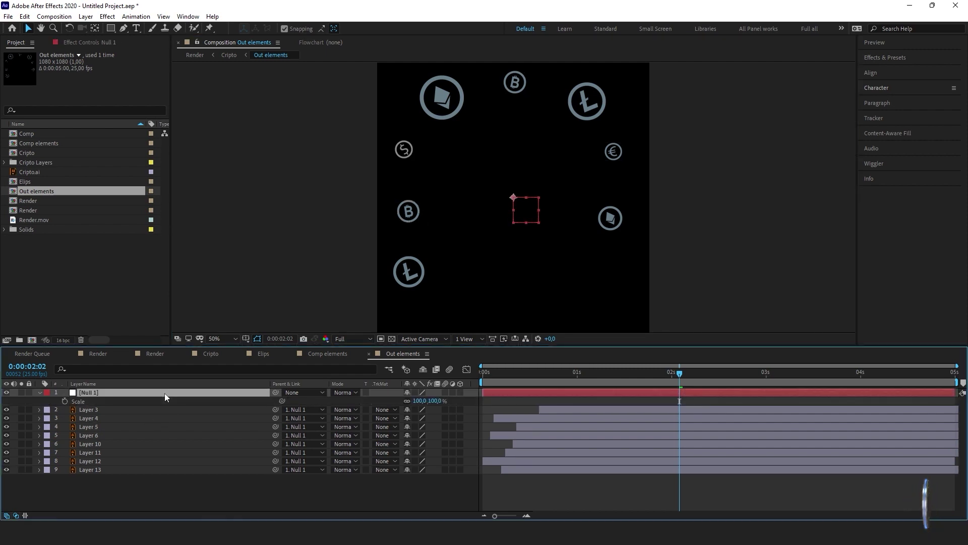
pyautogui.moveTo(420, 401); pyautogui.dragTo(408, 401)
# - Spread the left-side icons of Layers 11, 6, 3 and 12 outward toward the composition's left edge
pyautogui.moveTo(471, 141); pyautogui.dragTo(433, 101)
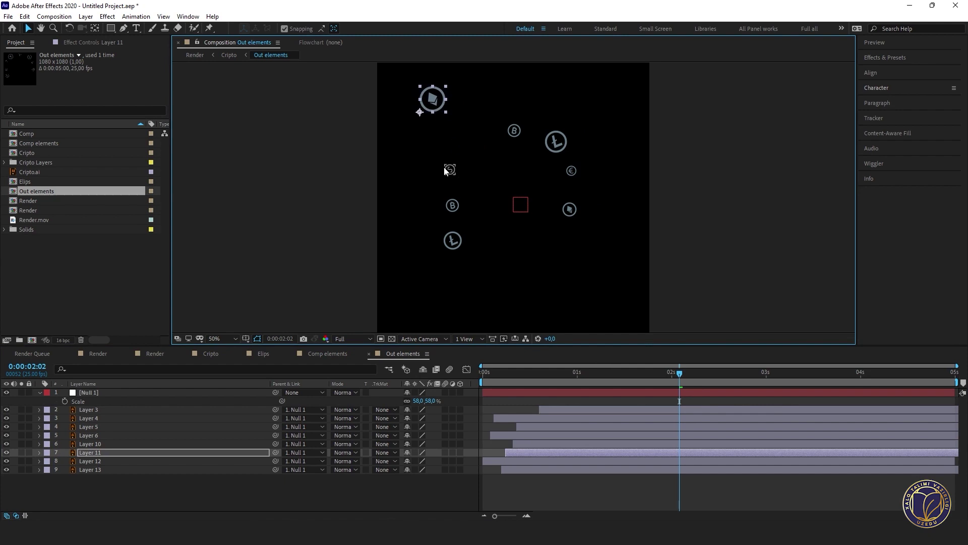
pyautogui.moveTo(445, 171); pyautogui.dragTo(407, 138)
pyautogui.moveTo(451, 202); pyautogui.dragTo(407, 193)
pyautogui.moveTo(454, 246); pyautogui.dragTo(406, 283)
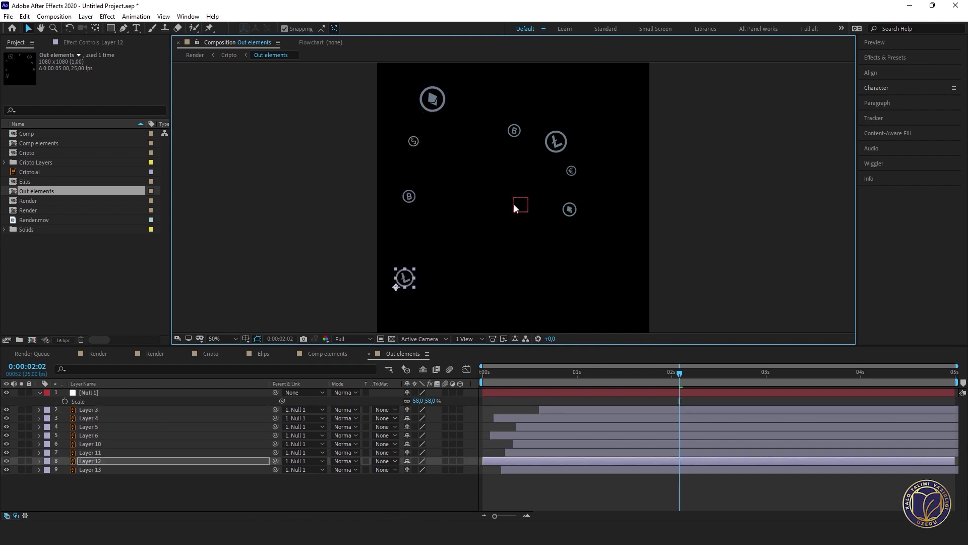
# - Set Null 1's Scale to 64% and shift the null slightly right and down
pyautogui.press('s')
pyautogui.click(517, 207)
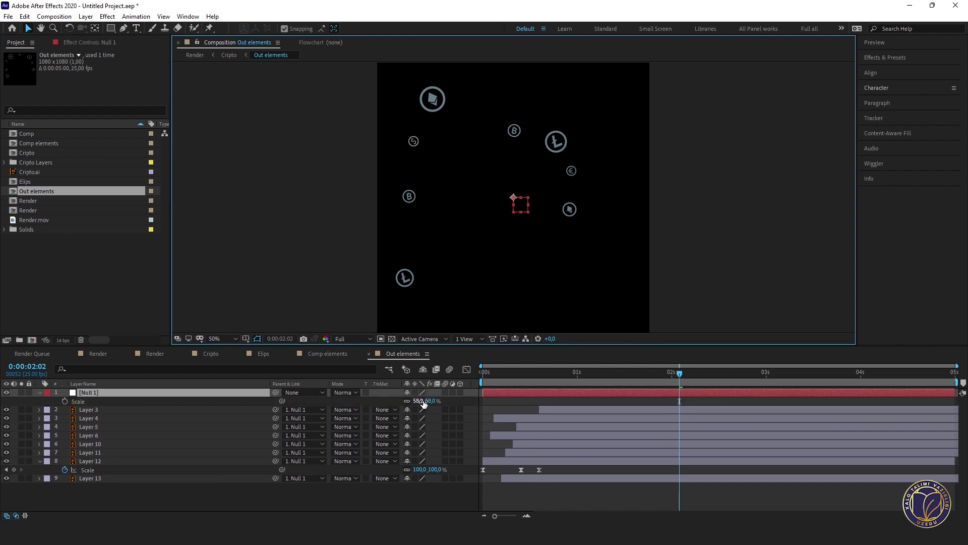
pyautogui.moveTo(433, 400)
pyautogui.mouseDown()
pyautogui.moveTo(457, 400)
pyautogui.moveTo(437, 400)
pyautogui.mouseUp()
# - Move Layer 12's icon up, spread Layers 13, 4 and 5 outward, and place Layer 10's icon between the top Bitcoin and Litecoin icons
pyautogui.moveTo(411, 292); pyautogui.dragTo(410, 251)
pyautogui.moveTo(578, 141); pyautogui.dragTo(607, 107)
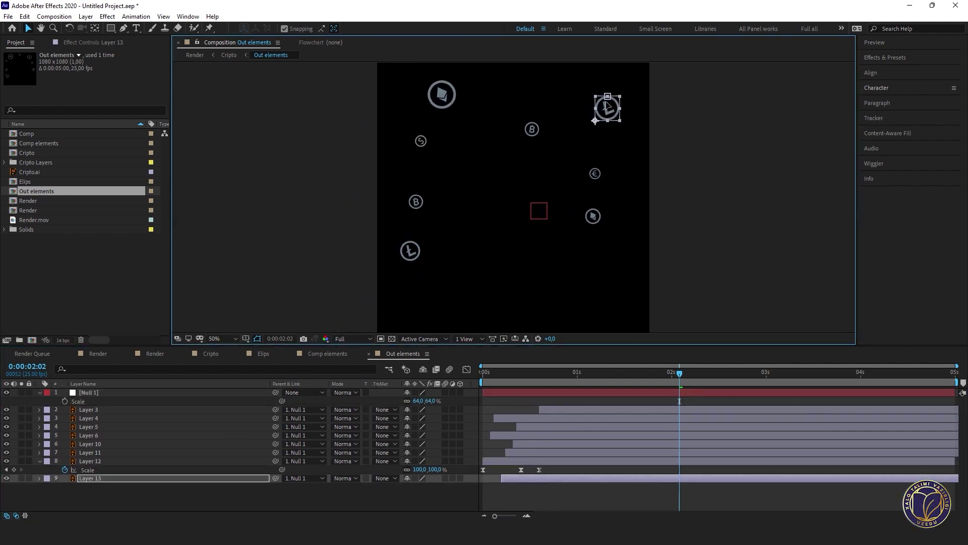
pyautogui.moveTo(532, 130); pyautogui.dragTo(524, 82)
pyautogui.click(595, 175)
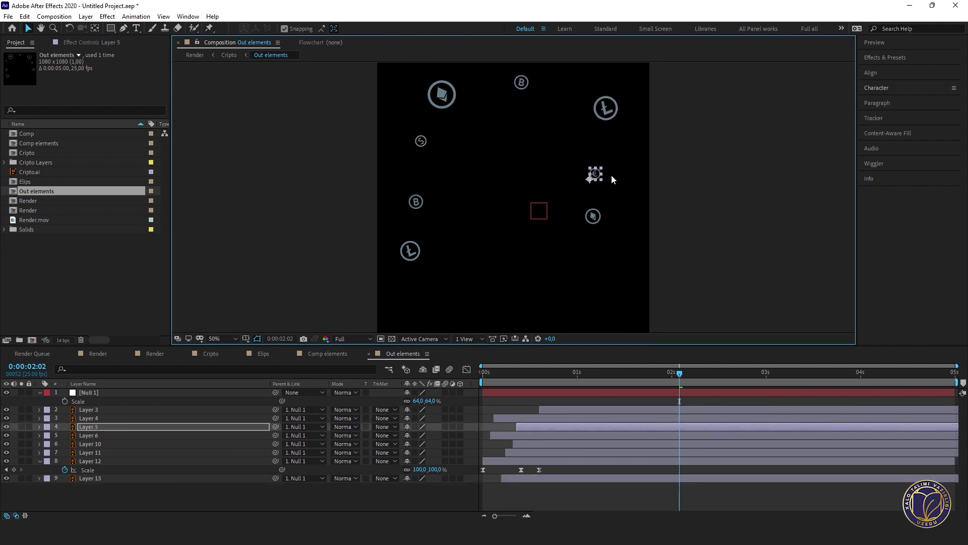
pyautogui.moveTo(595, 174); pyautogui.dragTo(619, 163)
pyautogui.moveTo(596, 215); pyautogui.dragTo(558, 108)
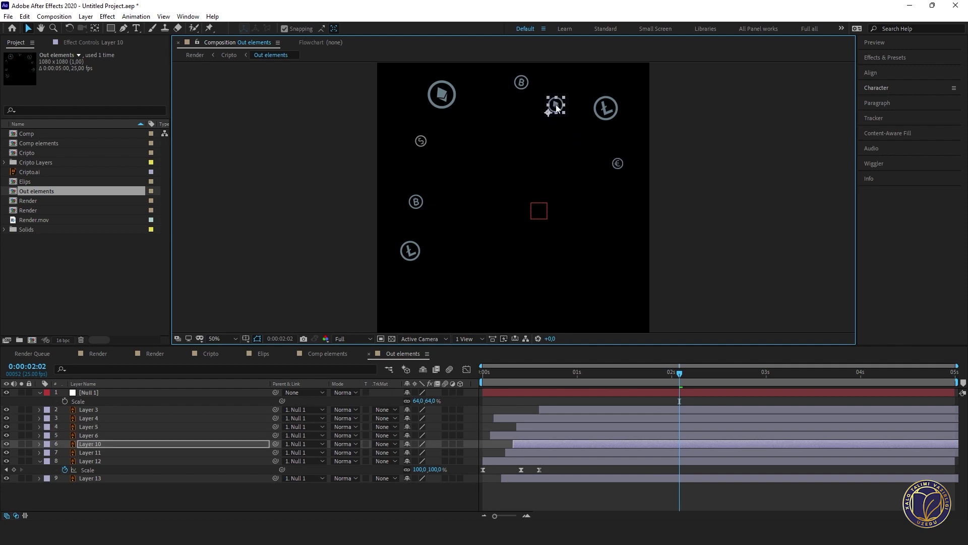
# - Play the Out elements composition from the start and check the icon layout in the Render composition
pyautogui.click(510, 365)
pyautogui.press('space')
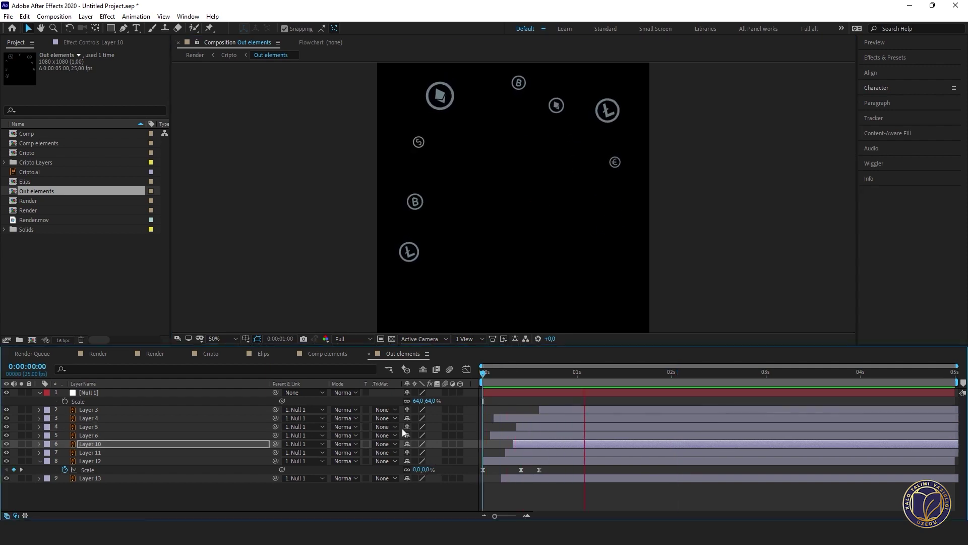
pyautogui.press('space')
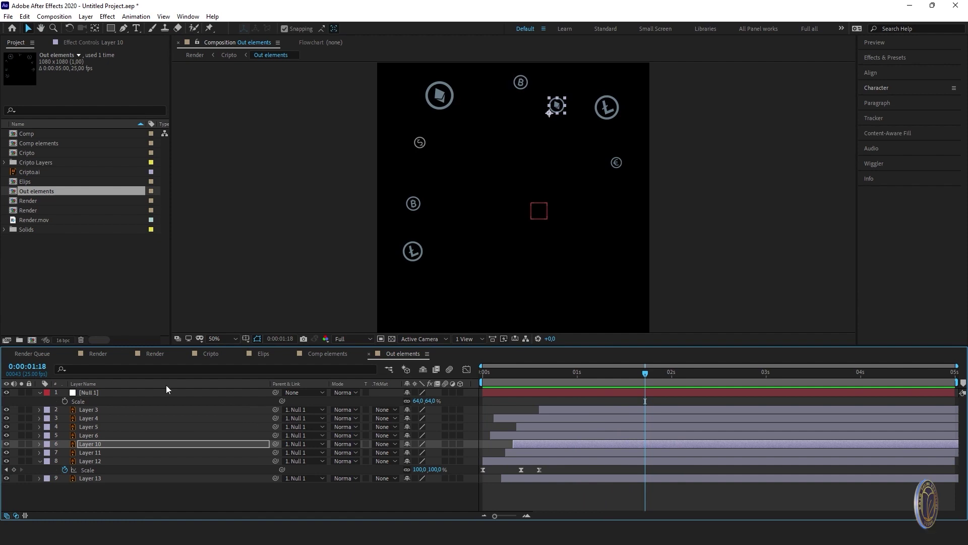
pyautogui.click(155, 354)
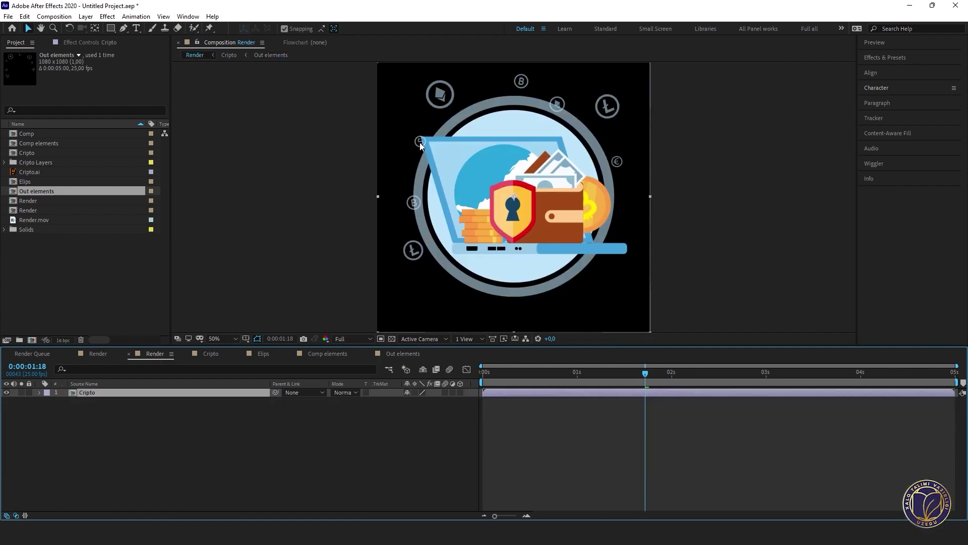
pyautogui.moveTo(651, 196); pyautogui.dragTo(657, 194)
pyautogui.hotkey('ctrl', 'z')
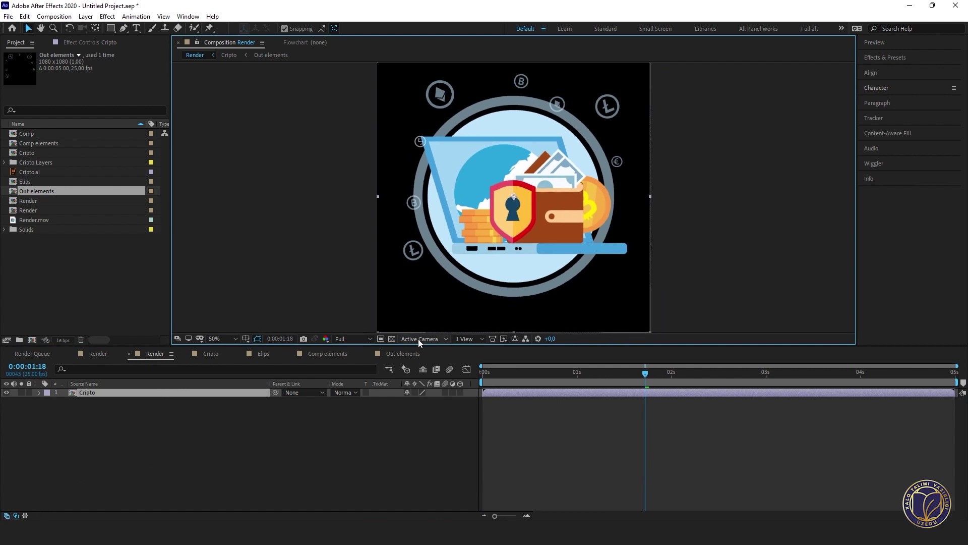
pyautogui.click(209, 354)
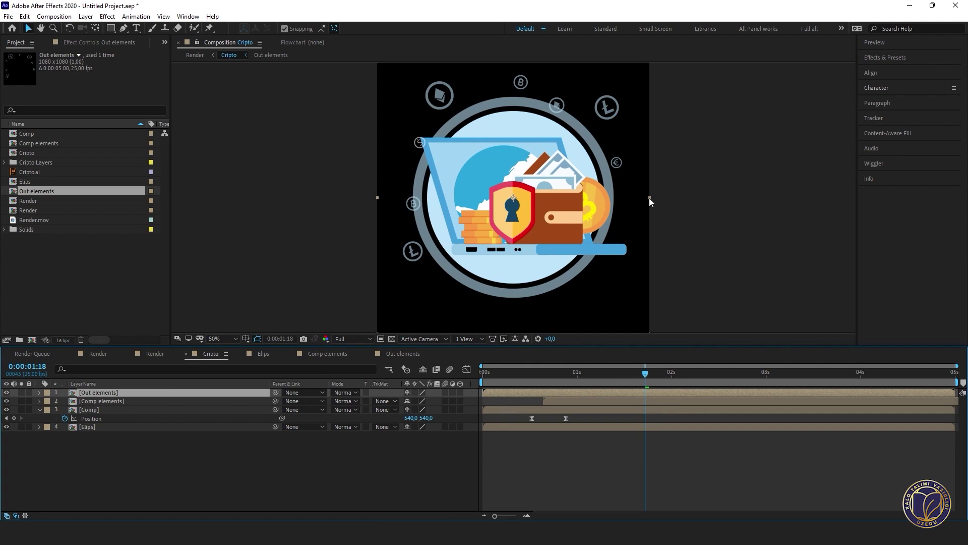
pyautogui.moveTo(649, 198); pyautogui.dragTo(666, 190)
pyautogui.hotkey('ctrl', 'z')
# - In the Out elements composition, move Layer 10's icon slightly up and right and Layer 4's icon slightly left
pyautogui.click(396, 354)
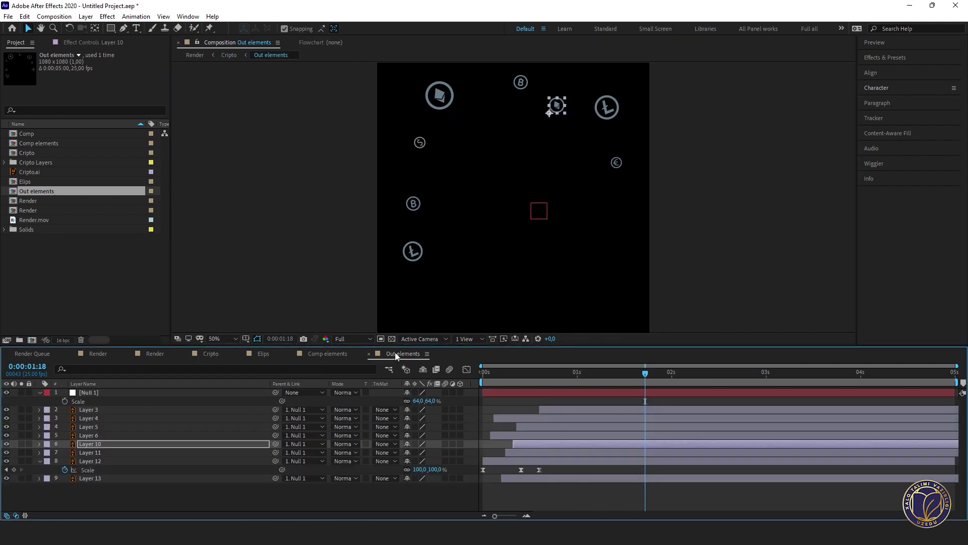
pyautogui.moveTo(550, 109); pyautogui.dragTo(559, 96)
pyautogui.click(523, 89)
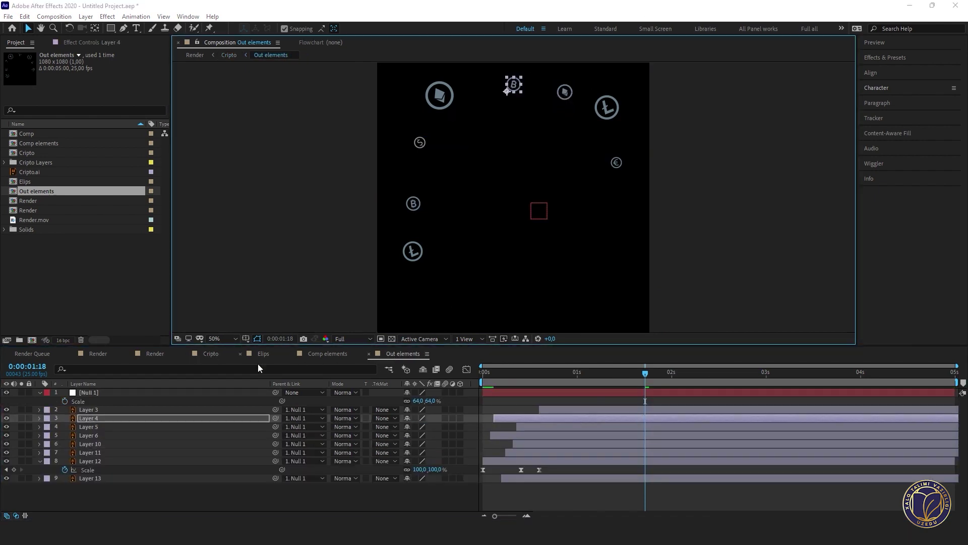
# - Check the adjusted icon layout in the Cripto and Render compositions
pyautogui.click(222, 353)
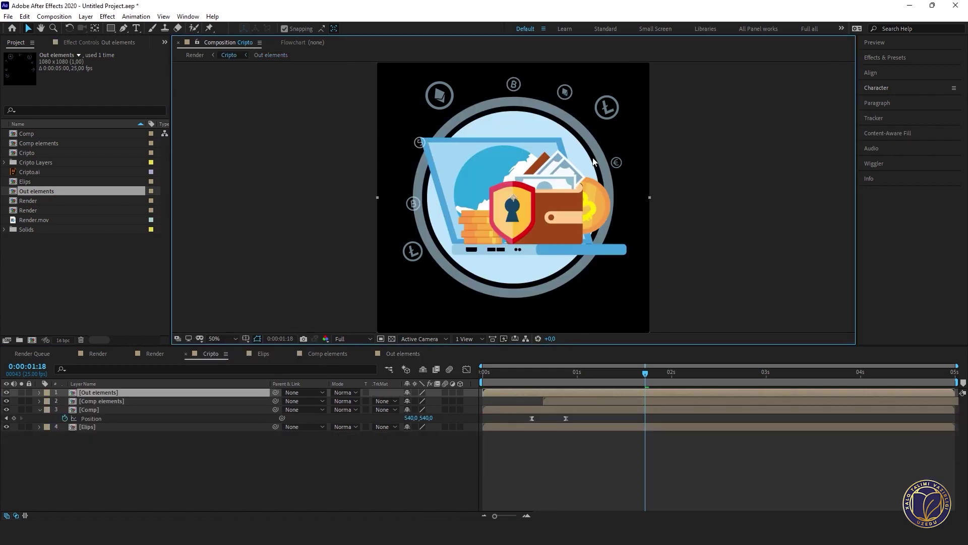
pyautogui.press('Tab')
pyautogui.click(454, 192)
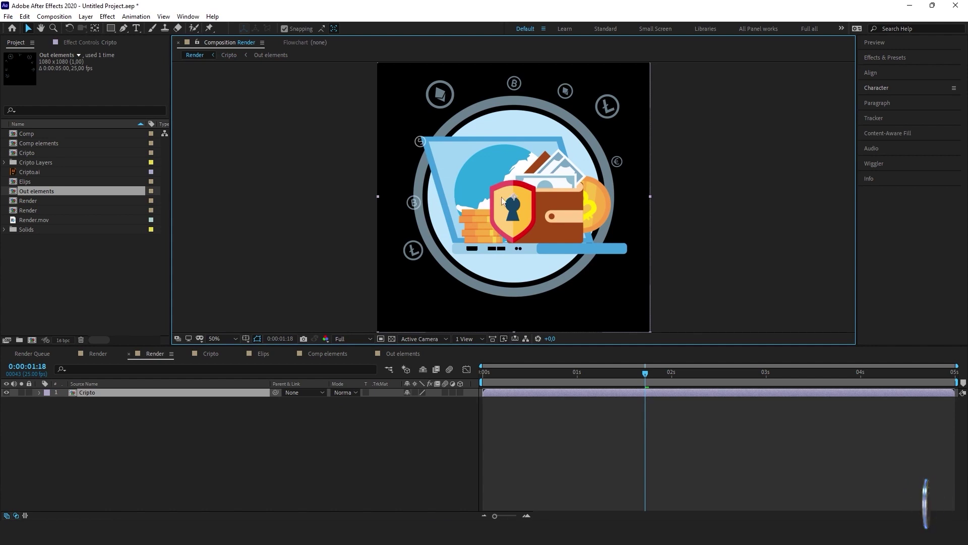
# - Return to the Out elements composition and move the icons of Layers 6 and 3 further out to the left
pyautogui.press('Tab')
pyautogui.click(551, 201)
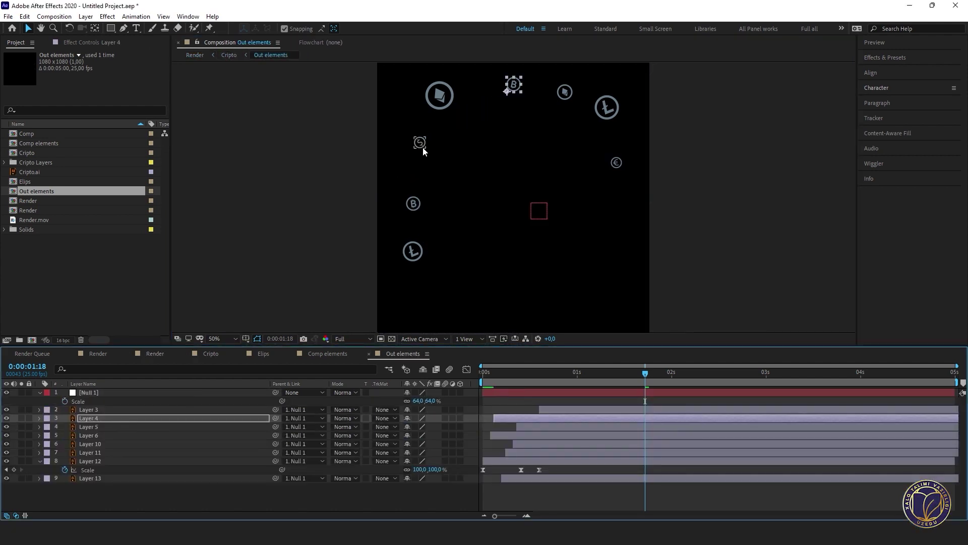
pyautogui.moveTo(423, 148); pyautogui.dragTo(408, 152)
pyautogui.moveTo(414, 205); pyautogui.dragTo(397, 206)
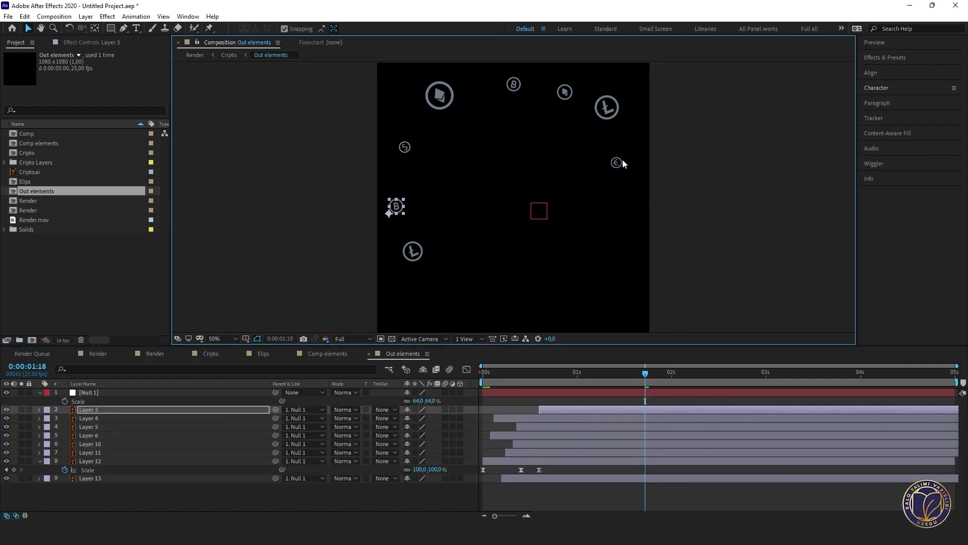
# - Move the euro coin icon slightly further out to the right, and go back to the Cripto composition
pyautogui.click(616, 162)
pyautogui.press('Tab')
pyautogui.click(72, 433)
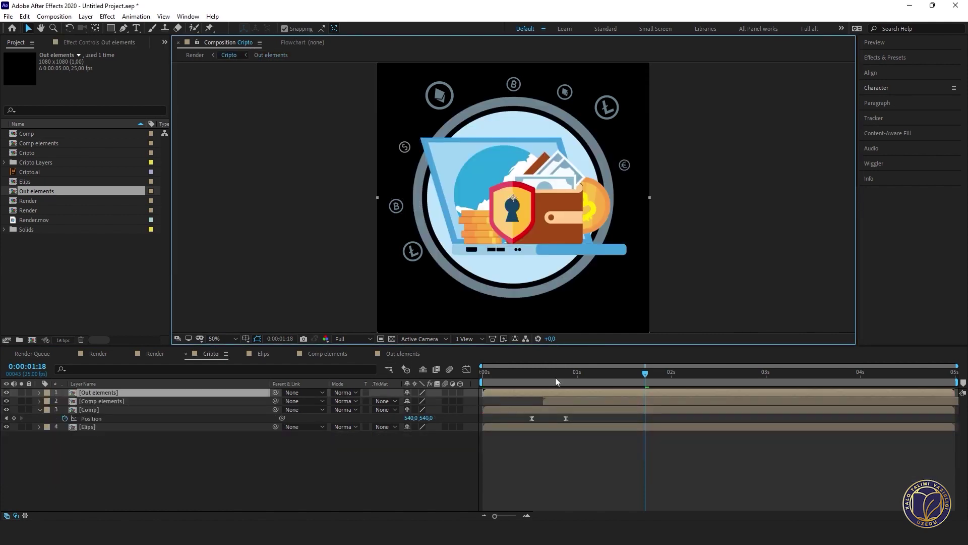
# - Play the Cripto composition from the start and compare it with the reference Render.mov animation
pyautogui.moveTo(556, 378); pyautogui.dragTo(450, 402)
pyautogui.press('space')
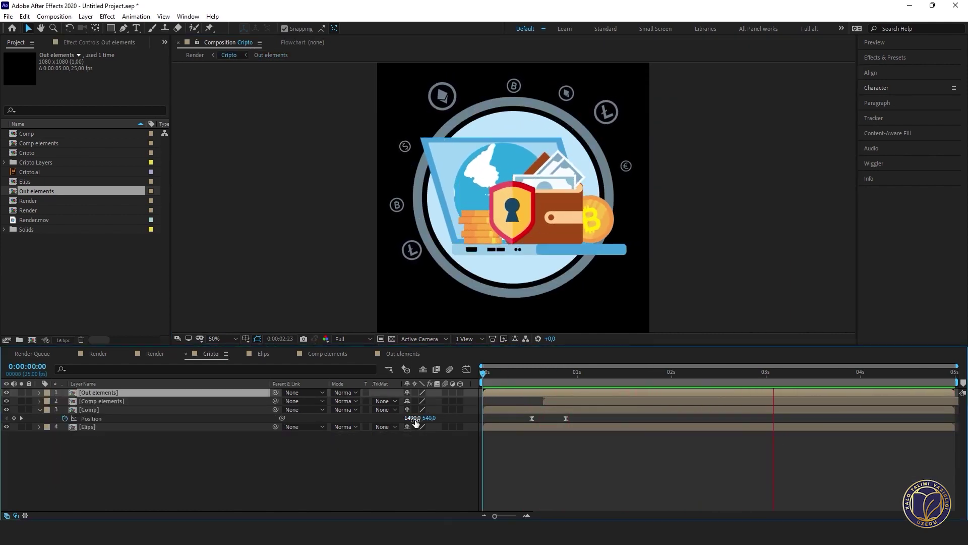
pyautogui.press('space')
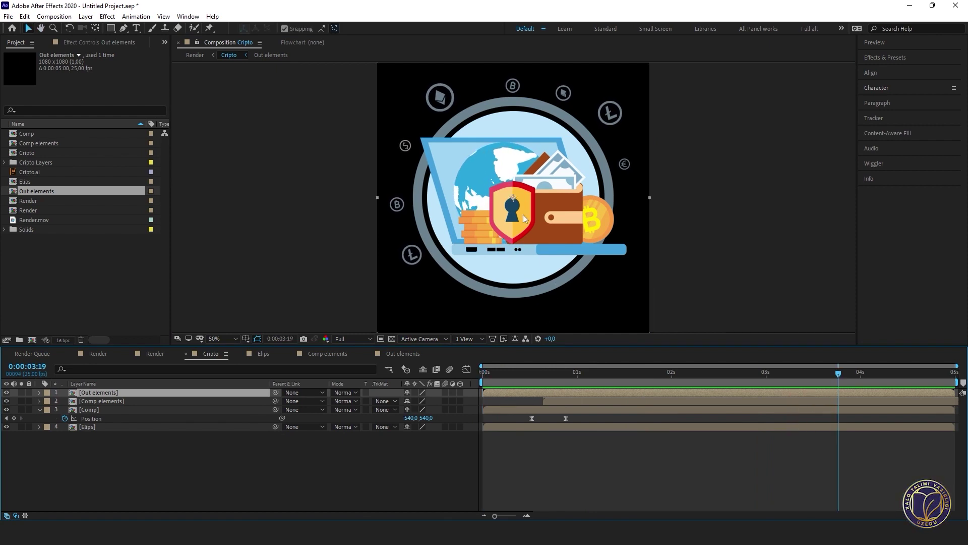
pyautogui.click(98, 353)
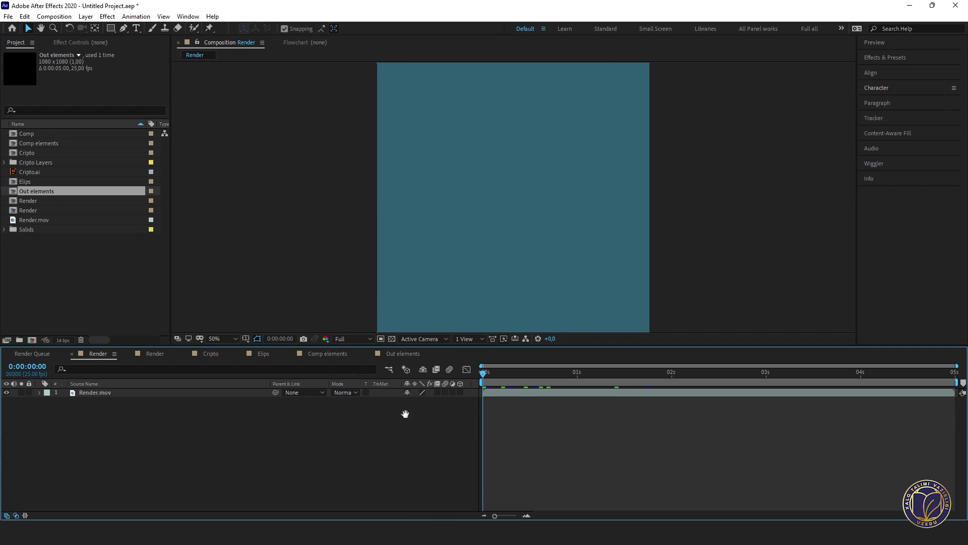
pyautogui.press('space')
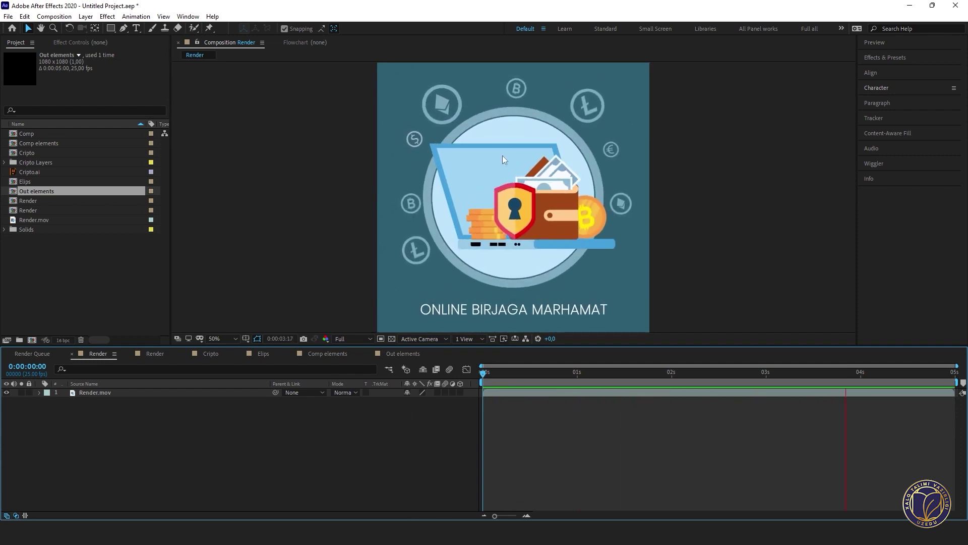
pyautogui.press('space')
# - In the Elips composition, enlarge the in circle at 0:00:01:06 to a scale of about 104%
pyautogui.click(262, 353)
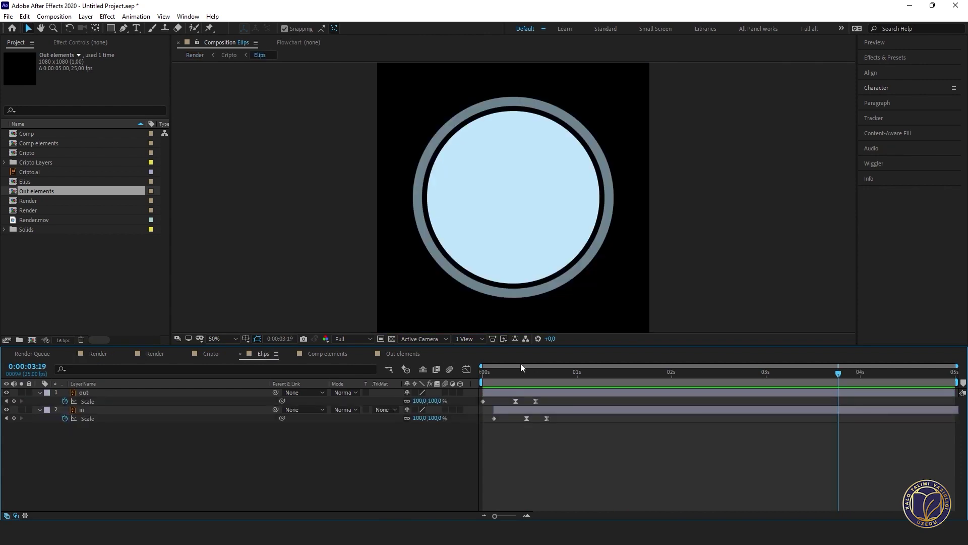
pyautogui.moveTo(518, 379); pyautogui.dragTo(576, 373)
pyautogui.click(589, 409)
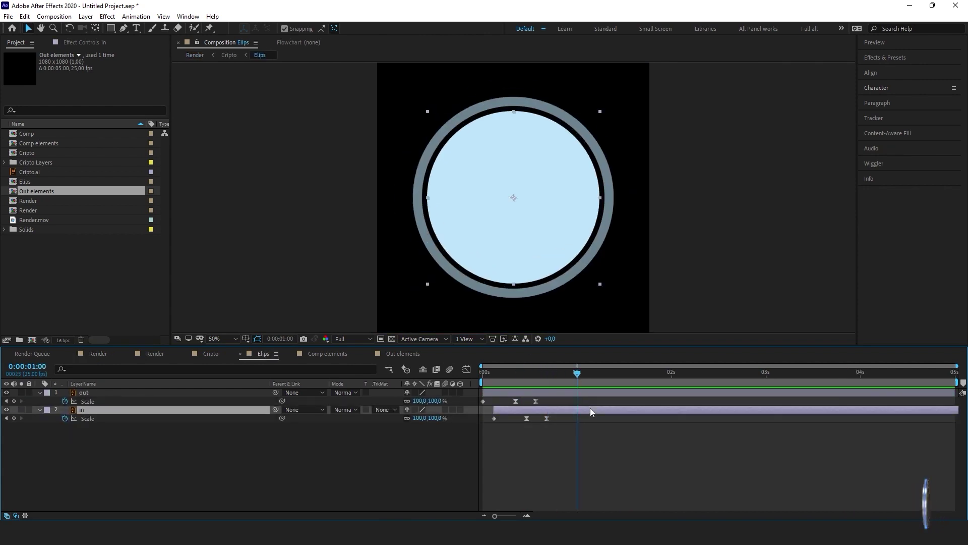
pyautogui.moveTo(579, 374); pyautogui.dragTo(600, 374)
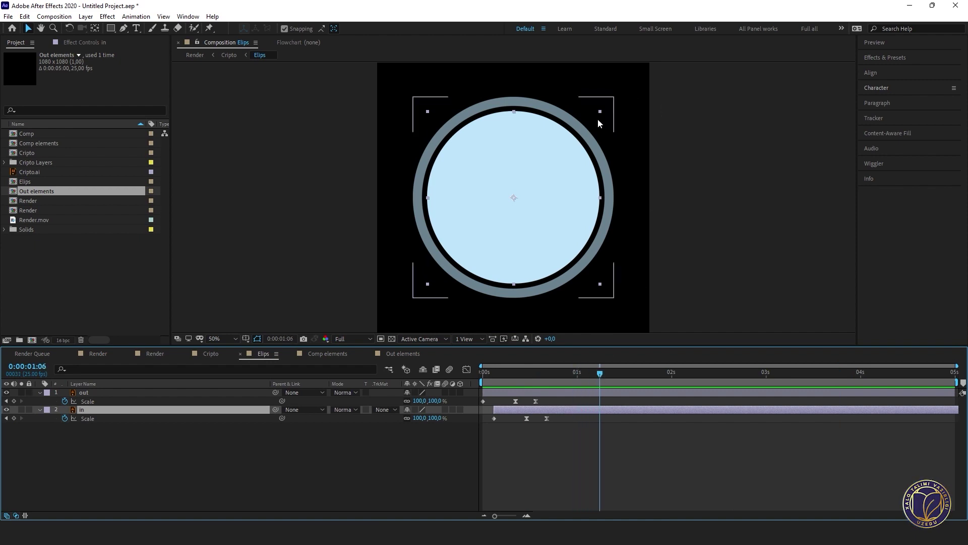
pyautogui.moveTo(601, 111); pyautogui.dragTo(603, 110)
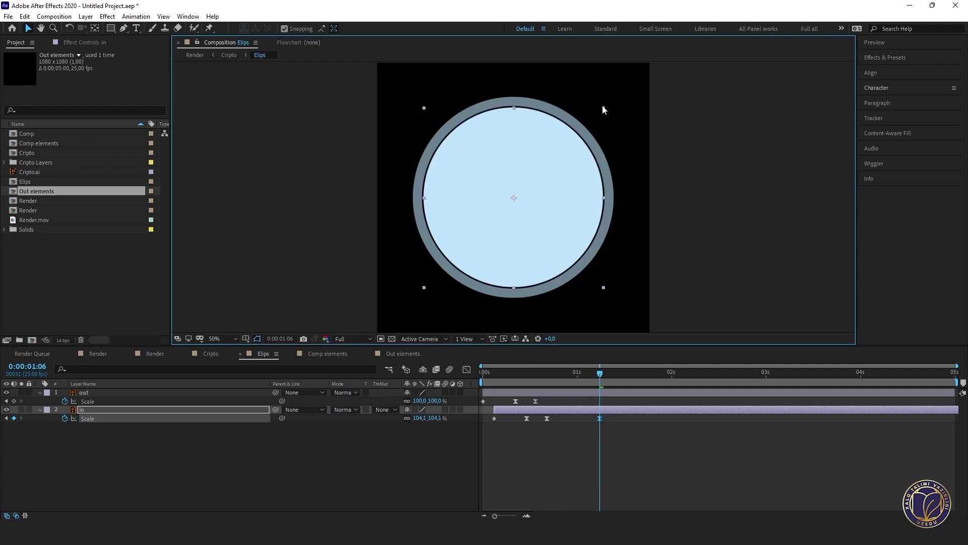
# - Set the in circle's scale to 100% at 0:00:02:00
pyautogui.click(671, 374)
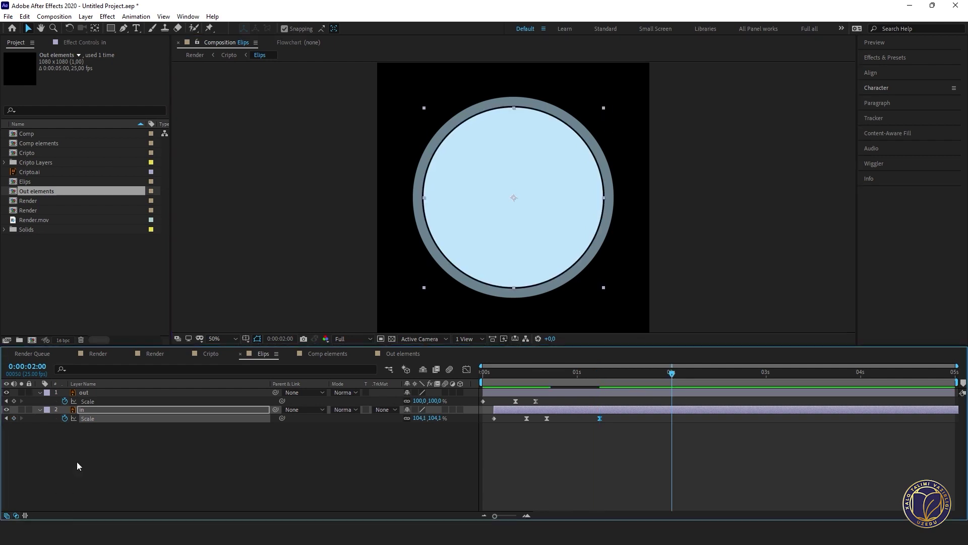
pyautogui.click(437, 418)
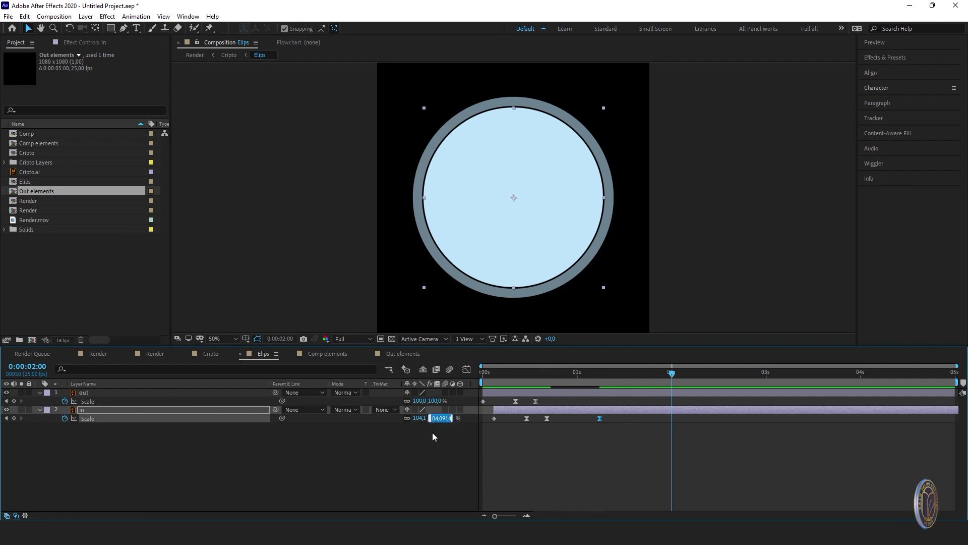
pyautogui.write('100')
pyautogui.press('Return')
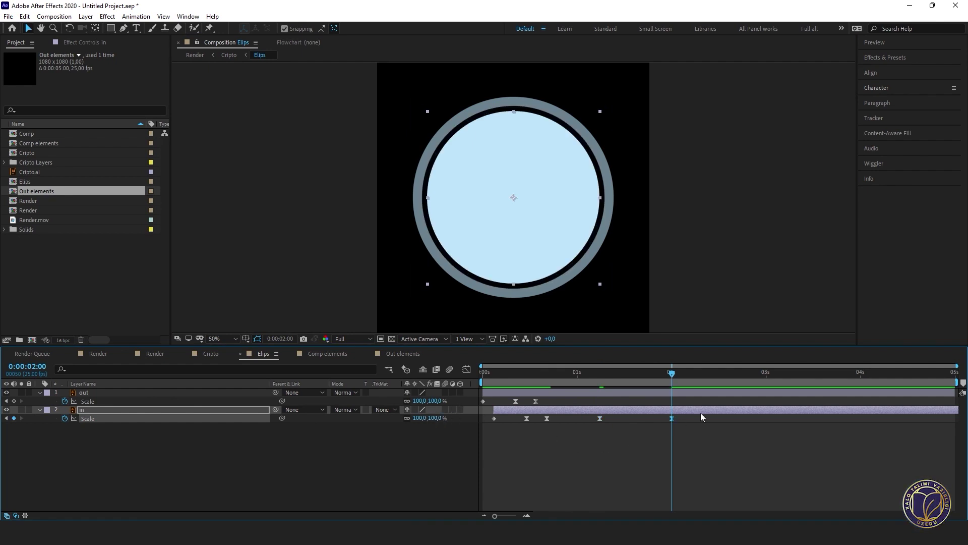
# - Copy the in circle's last two scale keyframes and paste them at 0:00:02:19 and 0:00:04:06
pyautogui.moveTo(693, 415); pyautogui.dragTo(597, 450)
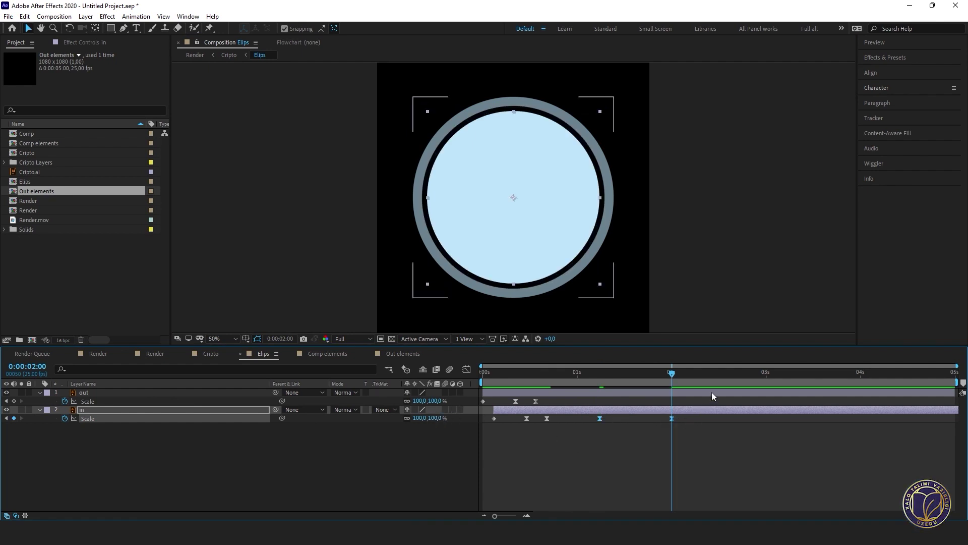
pyautogui.click(744, 375)
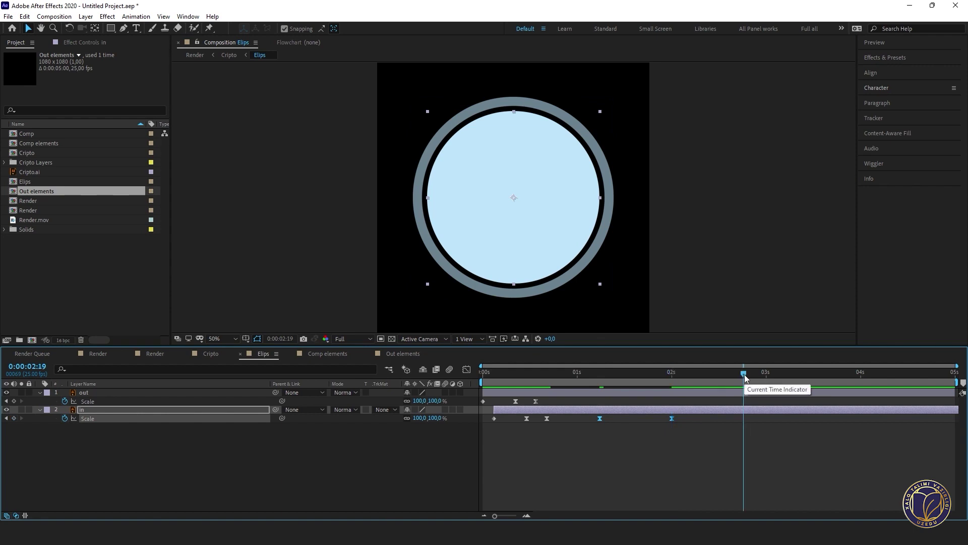
pyautogui.hotkey('ctrl', 'v')
pyautogui.moveTo(866, 374); pyautogui.dragTo(884, 375)
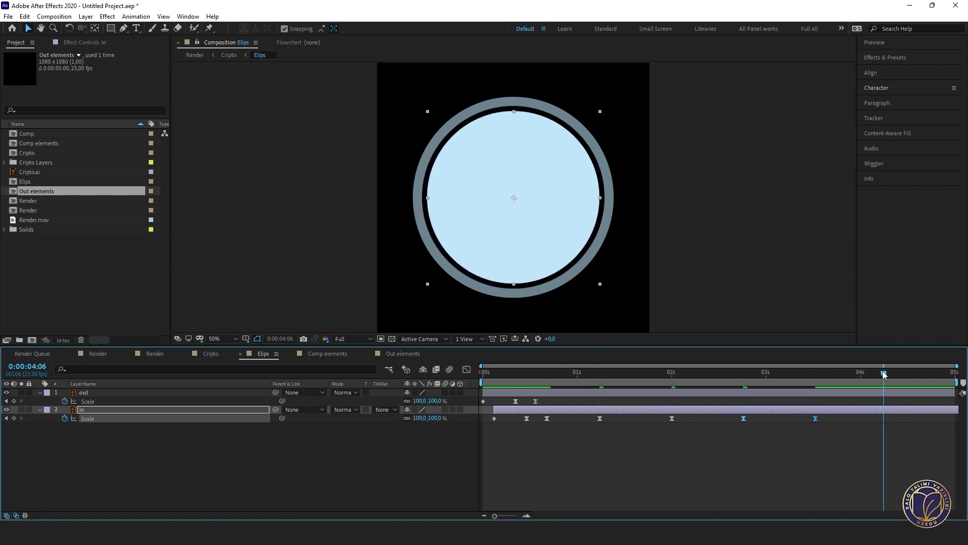
pyautogui.hotkey('ctrl', 'v')
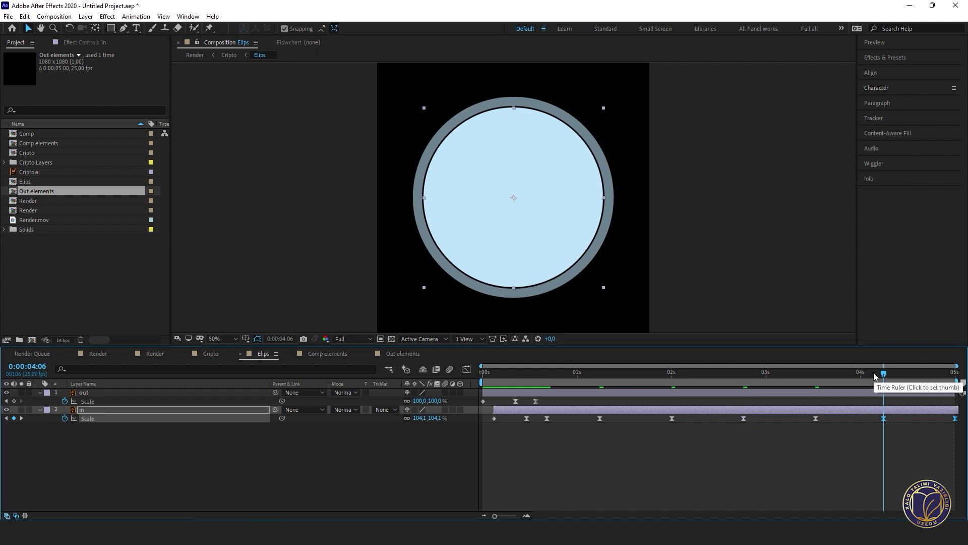
# - Play the Elips composition from the start to check the inner circle's pulsing
pyautogui.press('Home')
pyautogui.press('space')
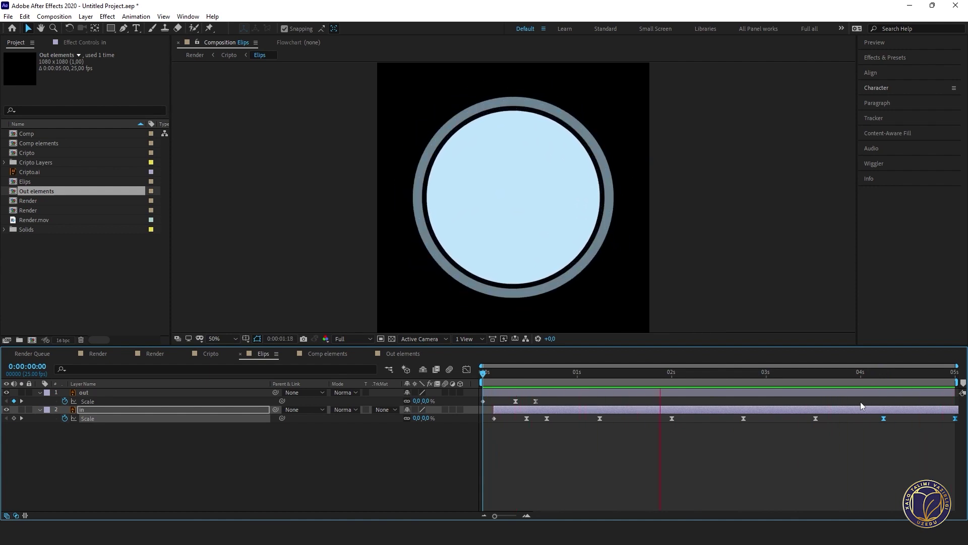
pyautogui.press('space')
pyautogui.click(660, 450)
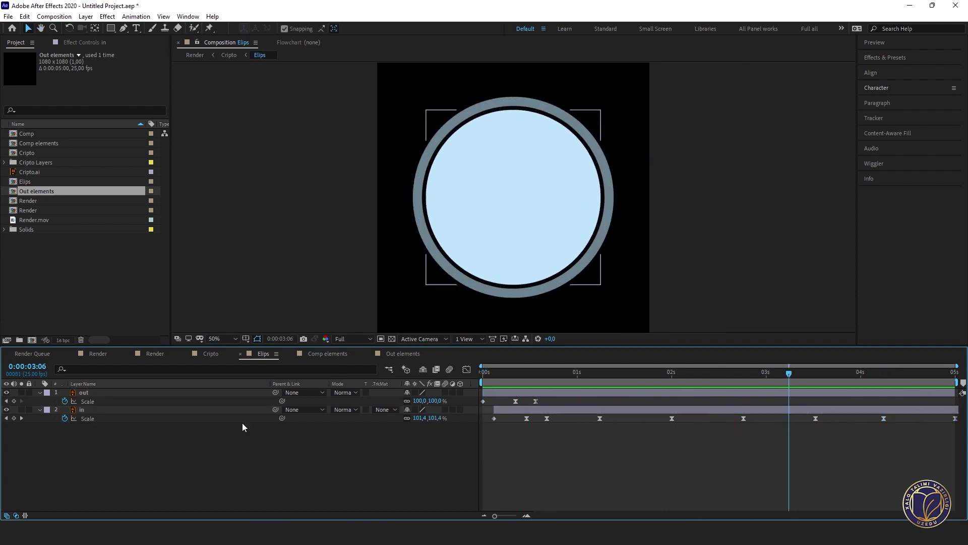
# - In the Render composition containing Cripto, create a 1080 × 1080 px solid coloured 254C62 and place it beneath the Cripto layer
pyautogui.click(159, 355)
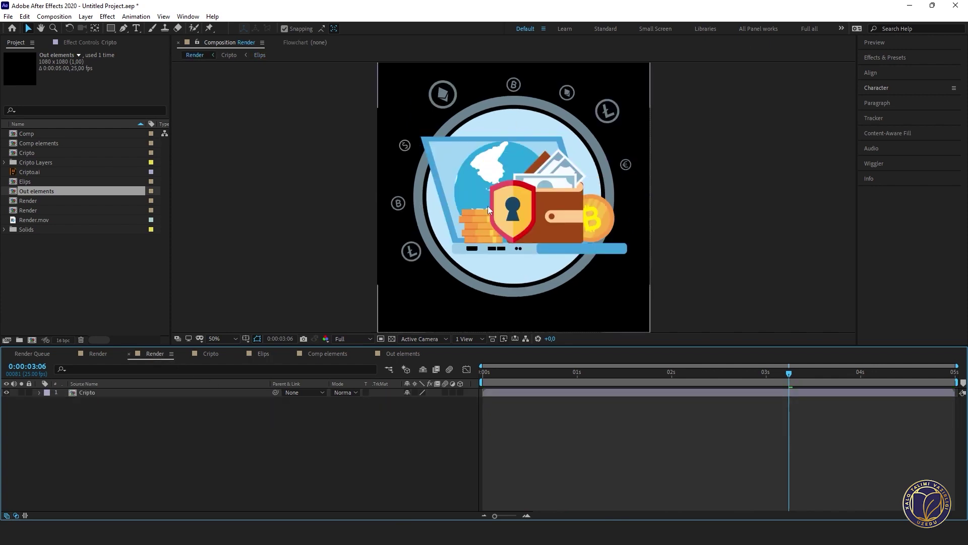
pyautogui.rightClick(241, 433)
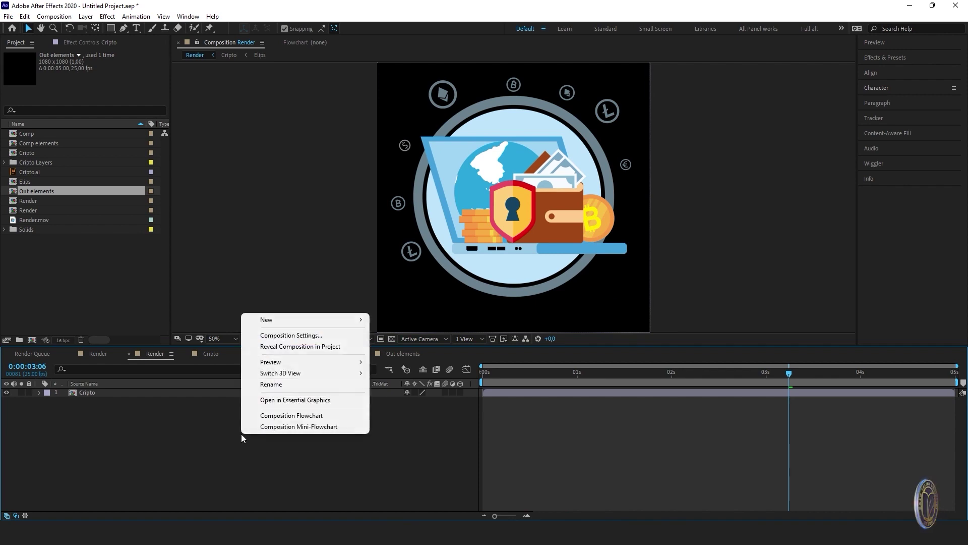
pyautogui.moveTo(300, 323)
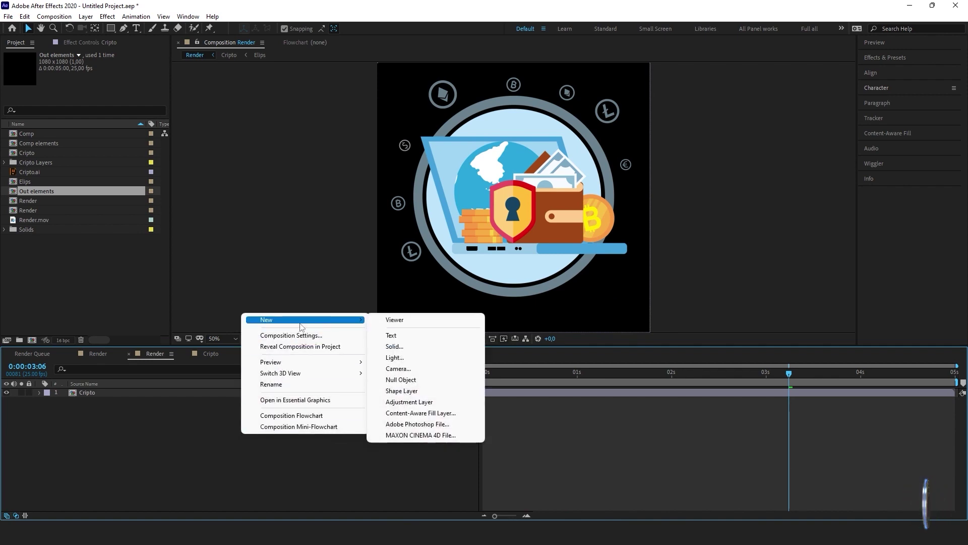
pyautogui.click(396, 346)
pyautogui.click(447, 284)
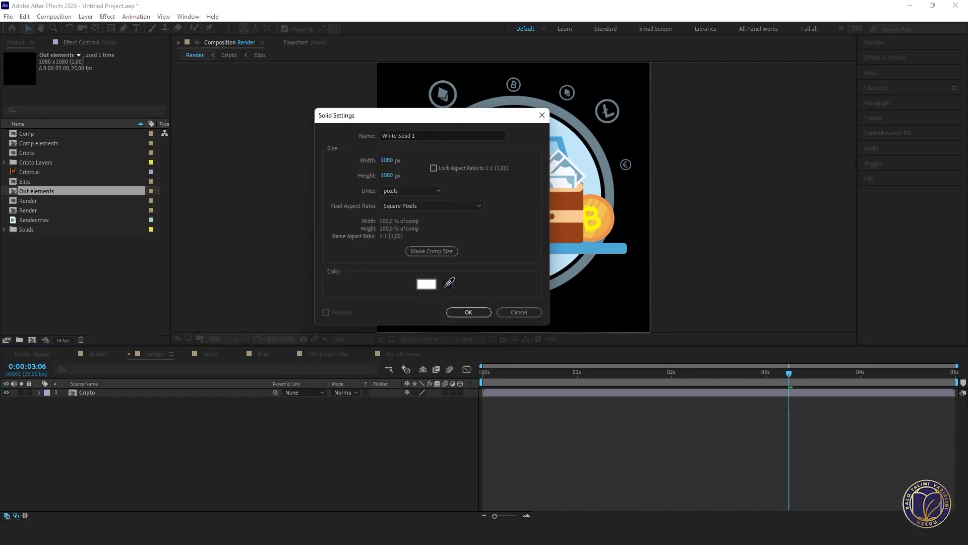
pyautogui.click(582, 263)
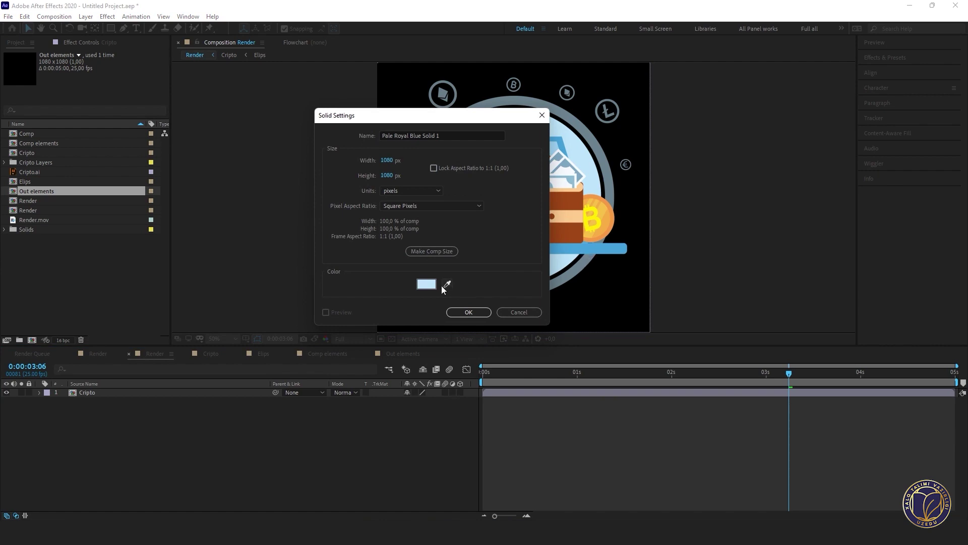
pyautogui.click(426, 284)
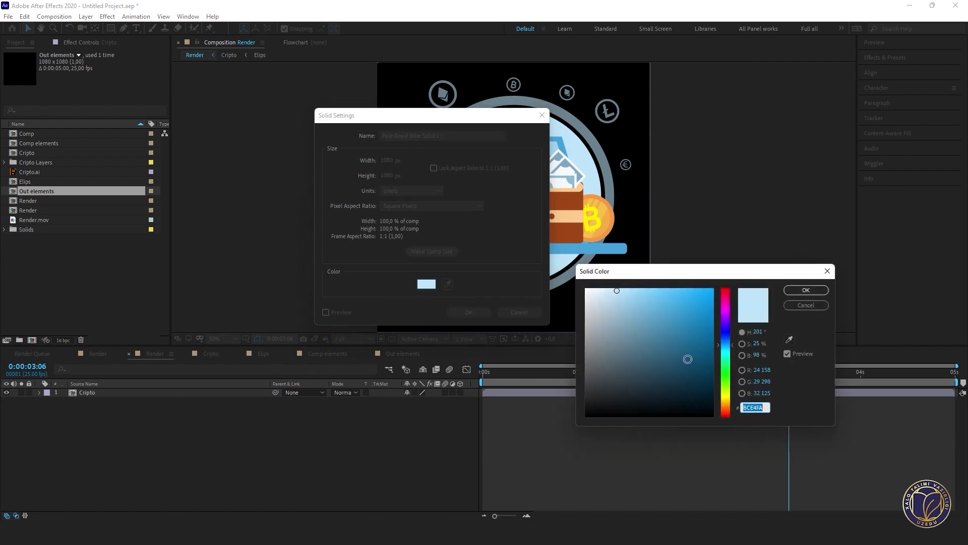
pyautogui.moveTo(662, 358); pyautogui.dragTo(664, 367)
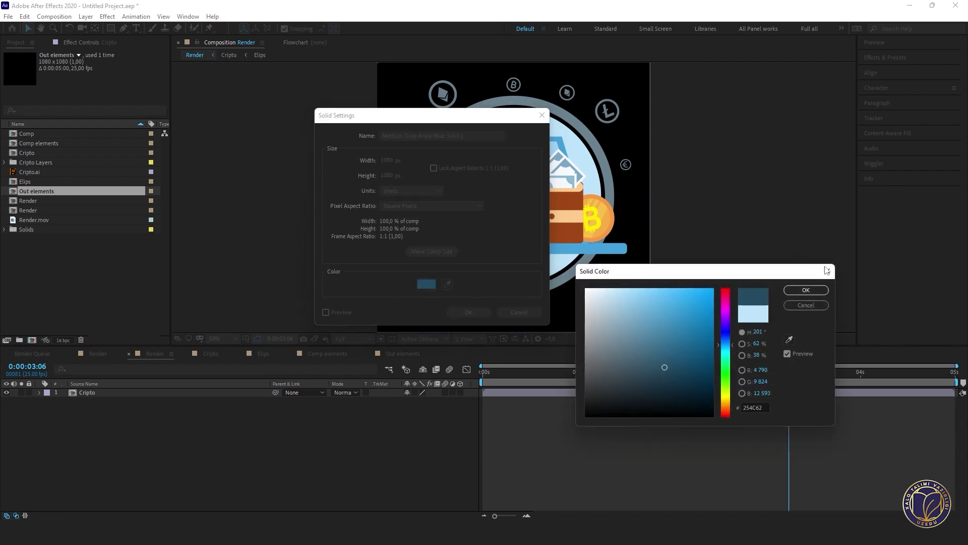
pyautogui.click(806, 291)
pyautogui.click(468, 313)
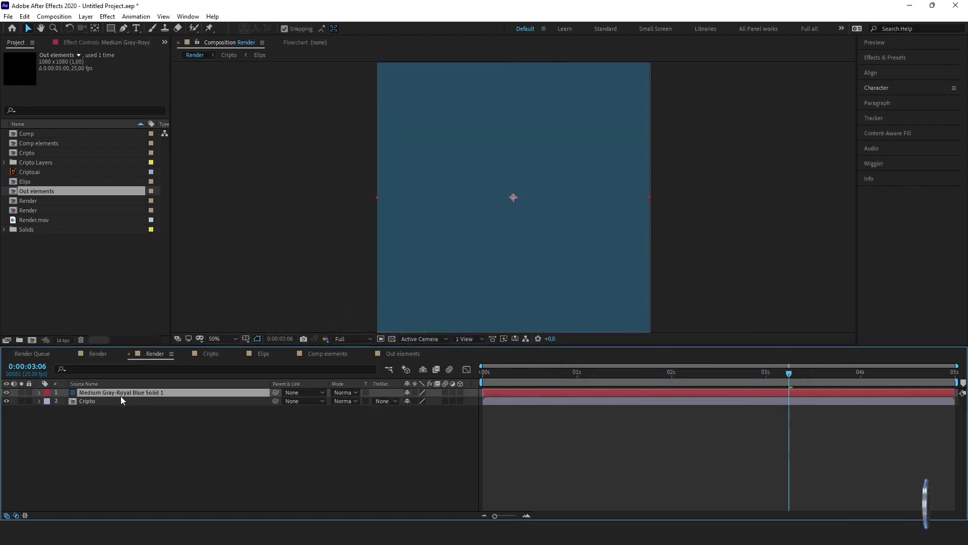
pyautogui.moveTo(120, 395); pyautogui.dragTo(116, 416)
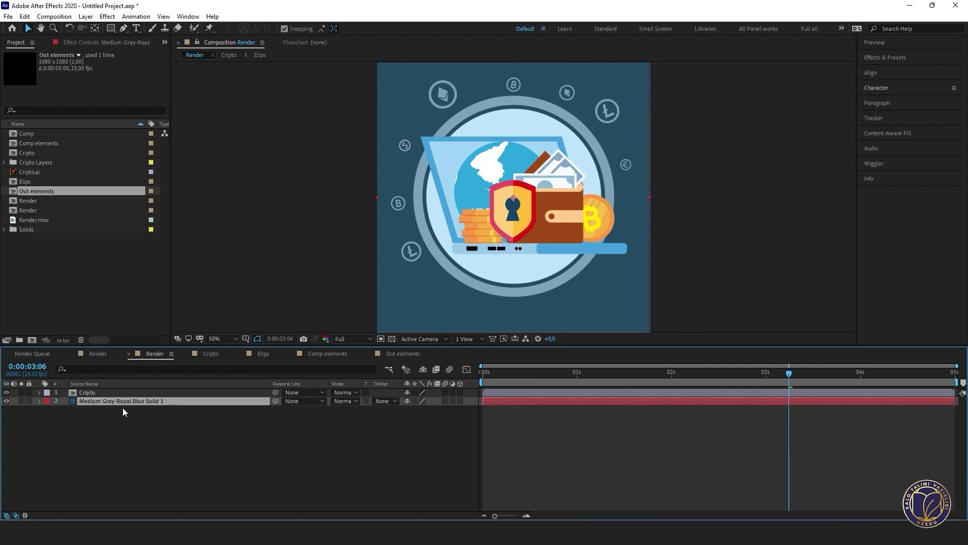
# - Scale the Cripto layer down proportionally and shift it upward, leaving free space beneath the illustration
pyautogui.click(128, 392)
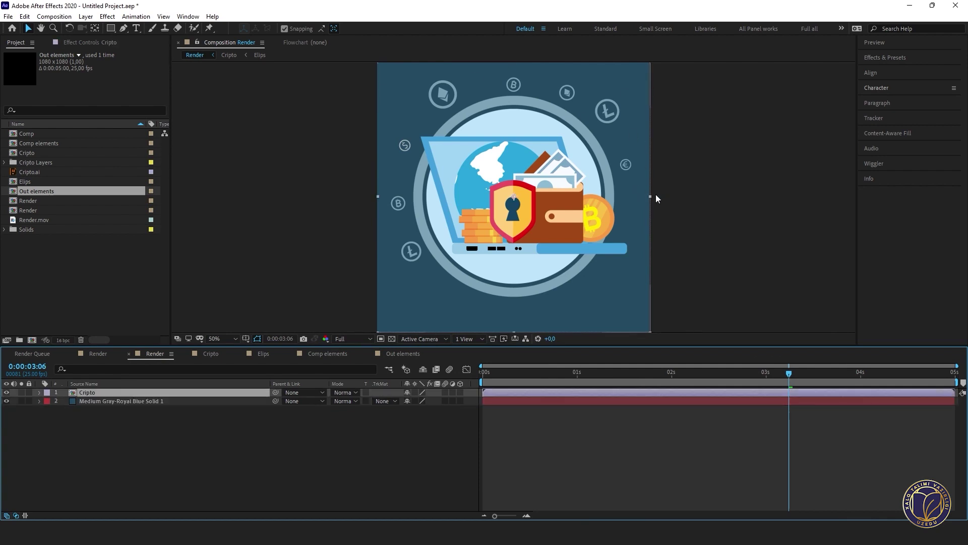
pyautogui.moveTo(652, 197); pyautogui.dragTo(617, 216)
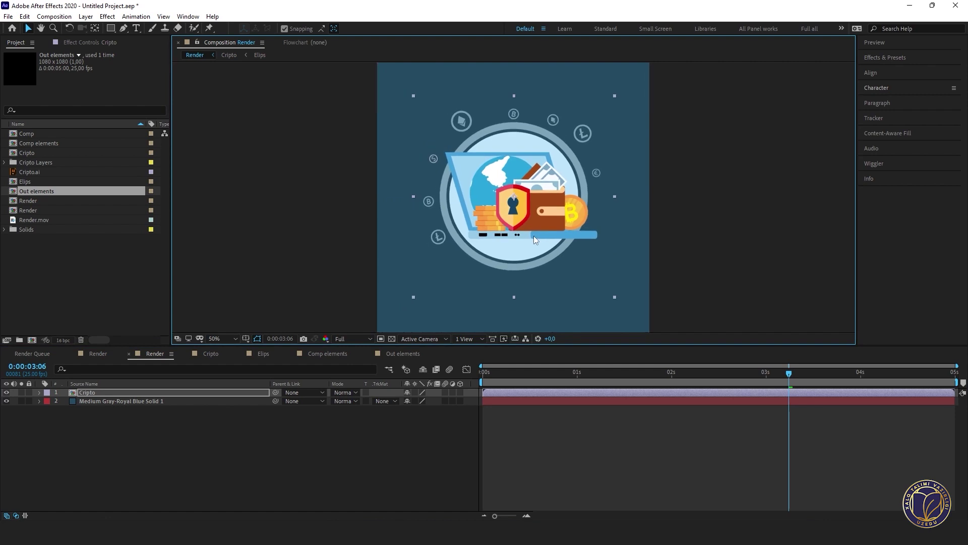
pyautogui.moveTo(533, 236); pyautogui.dragTo(538, 216)
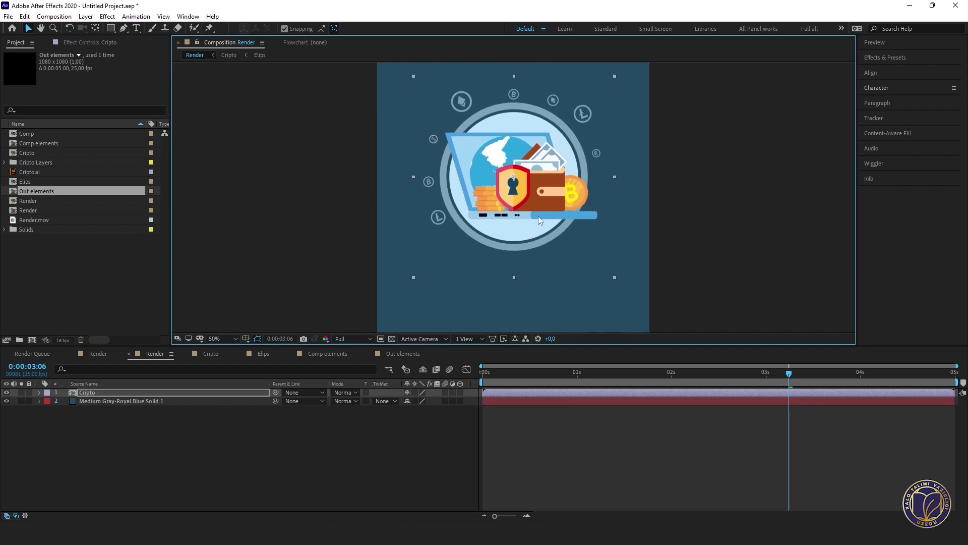
pyautogui.click(322, 425)
pyautogui.click(484, 215)
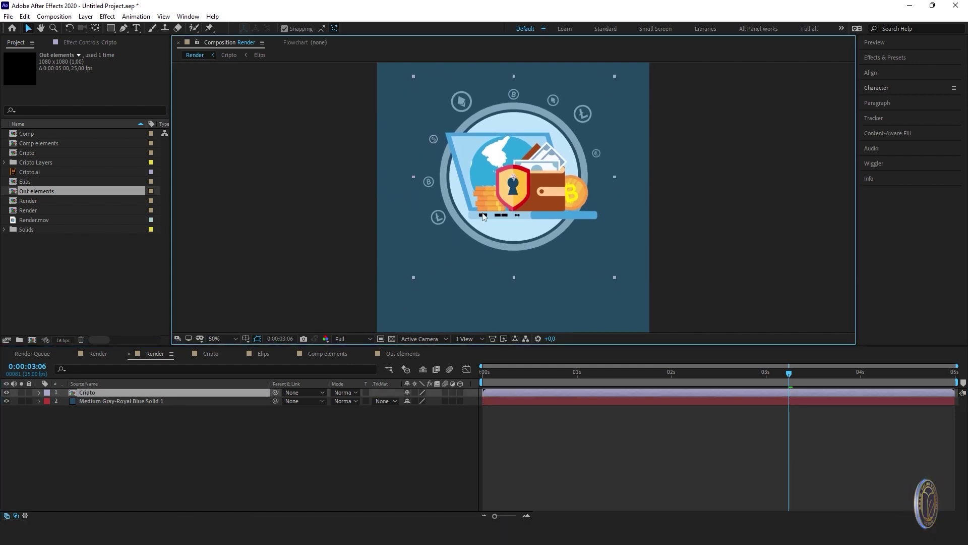
pyautogui.moveTo(615, 177); pyautogui.dragTo(626, 182)
# - Add a text layer reading "Online birjaga marhamat" to the Render composition
pyautogui.click(313, 426)
pyautogui.hotkey('ctrl', 'alt', 'shift', 't')
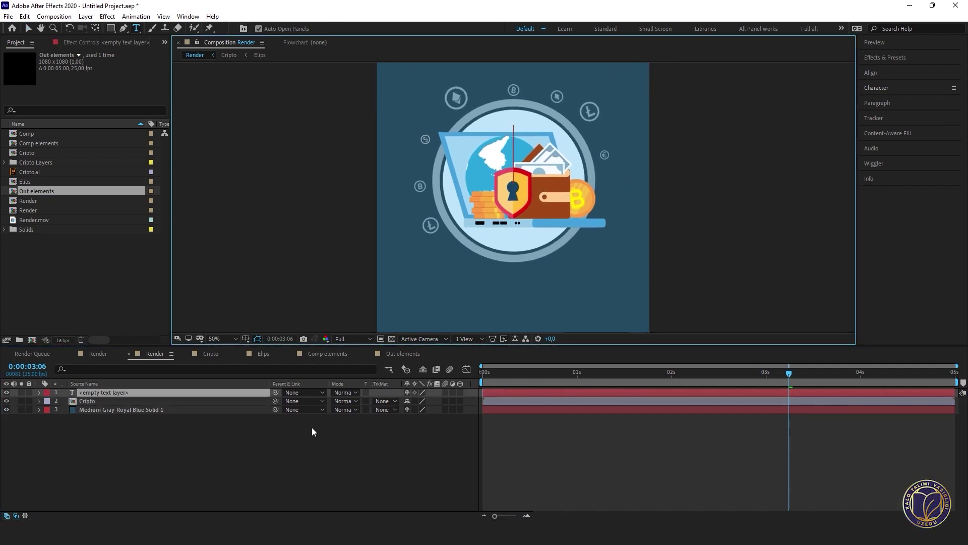
pyautogui.write('Online bi')
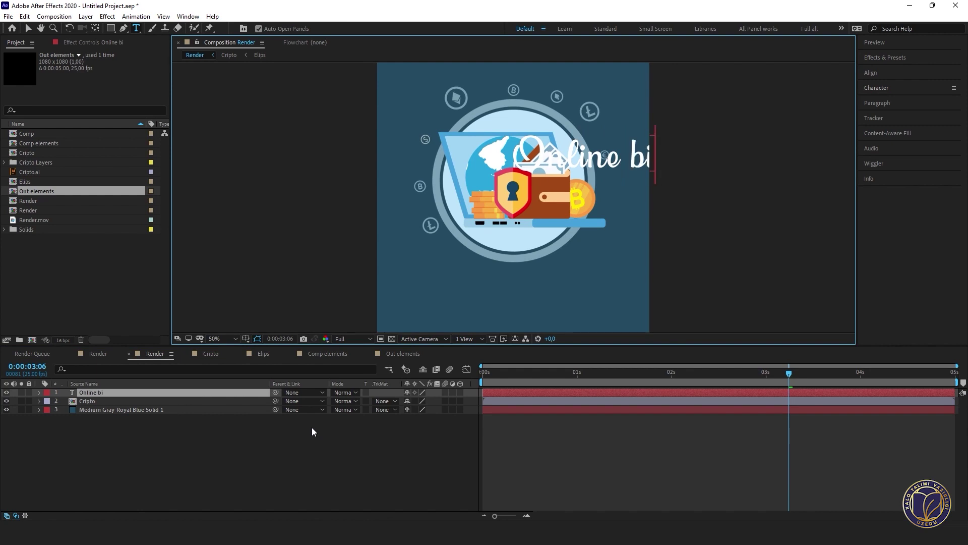
pyautogui.write('rjaga marhama')
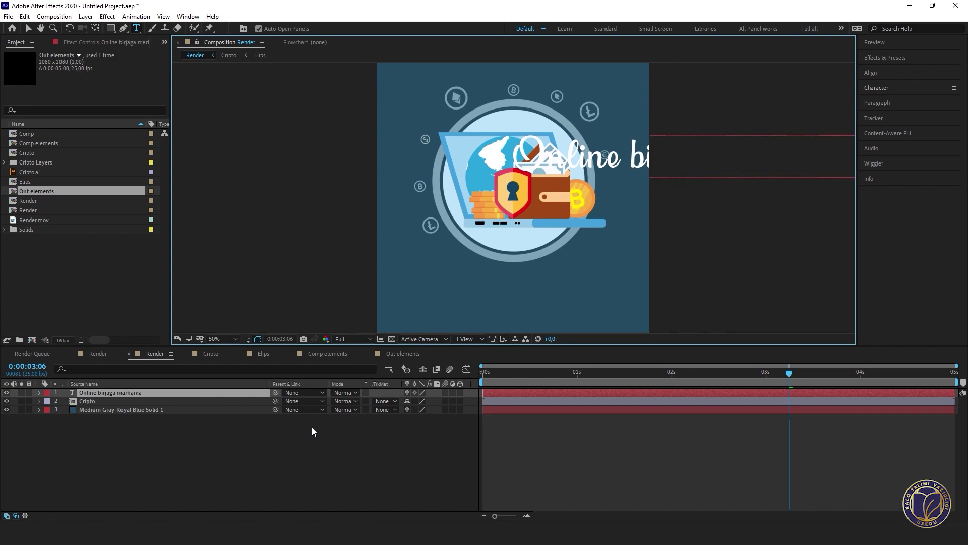
pyautogui.write('t')
pyautogui.press('Escape')
pyautogui.press('v')
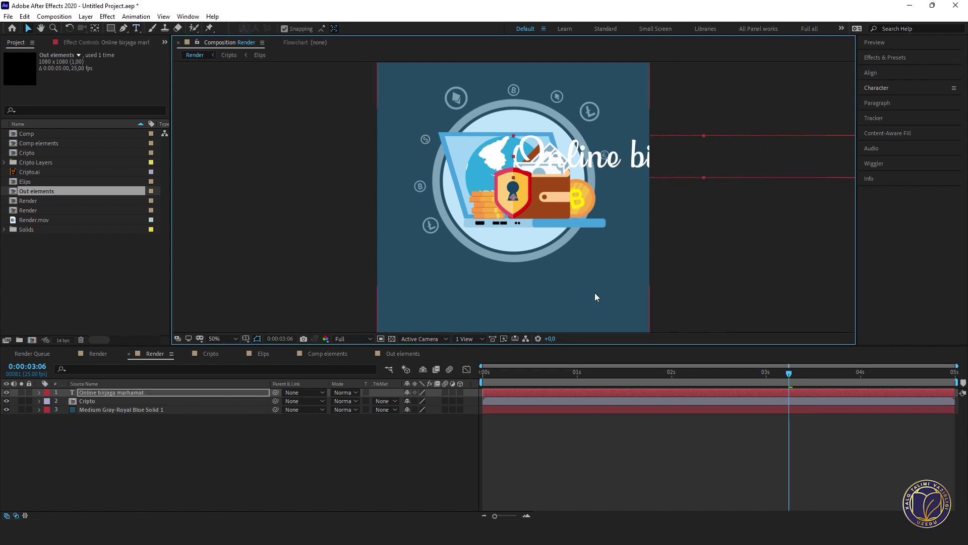
# - Centre the caption's anchor point and position, scale the caption to fit within the frame's width, and place it beneath the illustration
pyautogui.hotkey('ctrl', 'alt', 'Home')
pyautogui.hotkey('ctrl', 'Home')
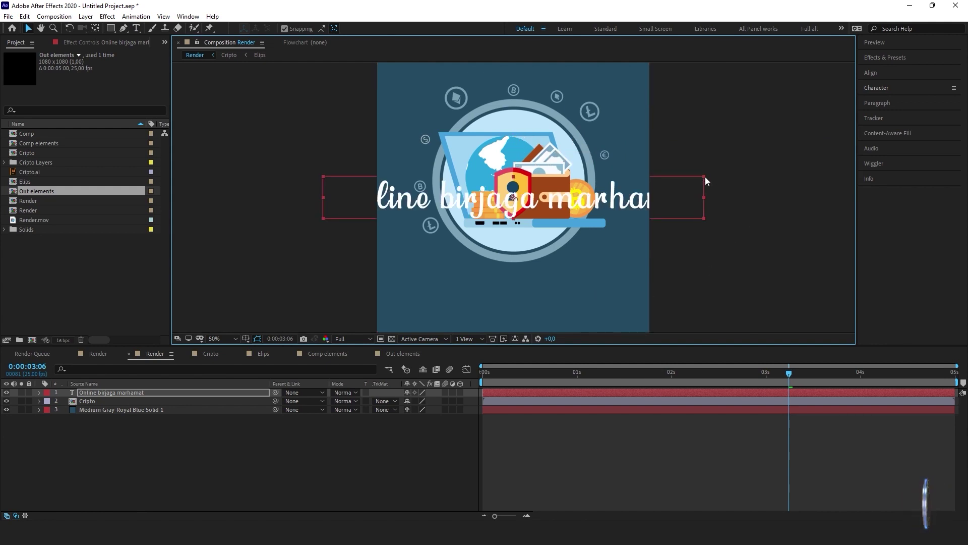
pyautogui.moveTo(702, 179); pyautogui.dragTo(570, 211)
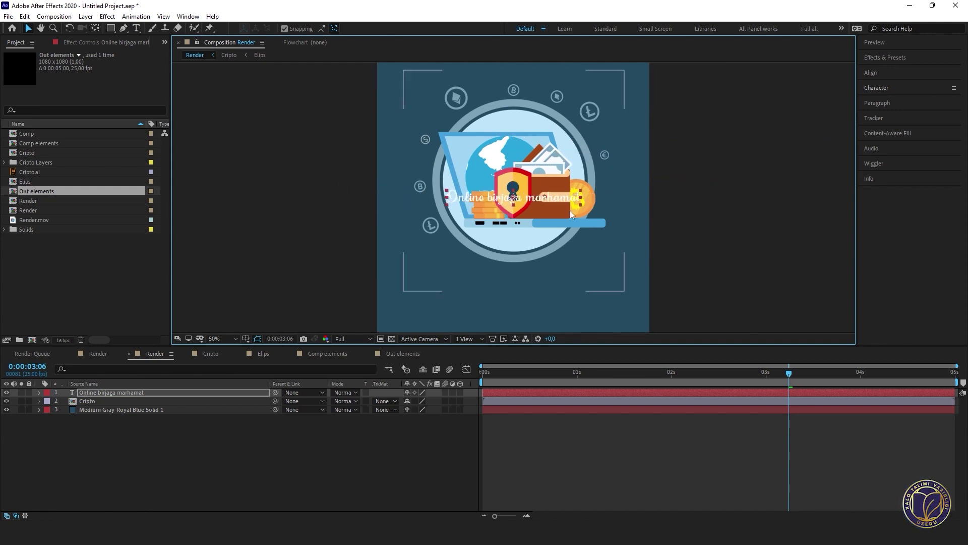
pyautogui.moveTo(513, 200); pyautogui.dragTo(513, 298)
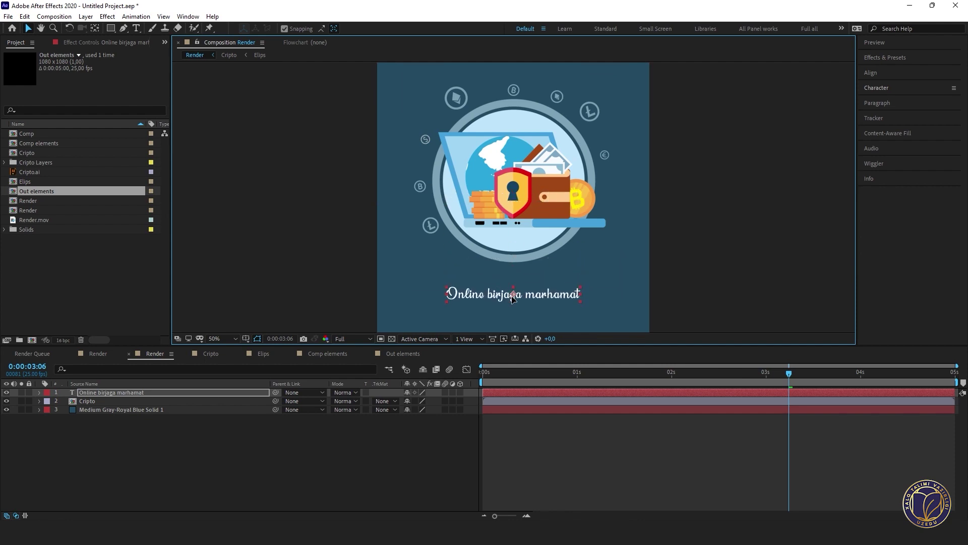
pyautogui.moveTo(581, 288); pyautogui.dragTo(617, 271)
pyautogui.click(617, 270)
# - Fine-tune the vertical spacing of the Cripto illustration and the caption, and show the title/action safe guides
pyautogui.moveTo(545, 195); pyautogui.dragTo(546, 204)
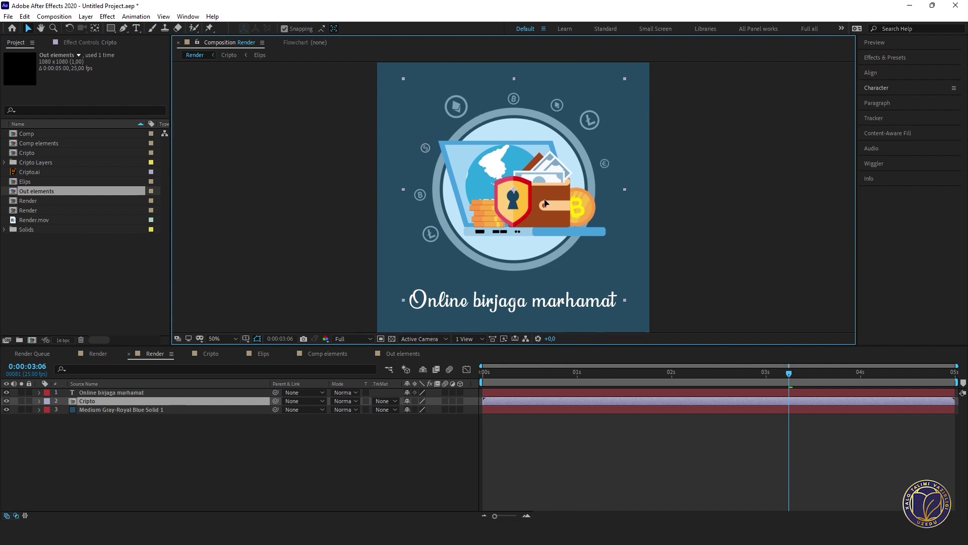
pyautogui.moveTo(525, 308); pyautogui.dragTo(515, 304)
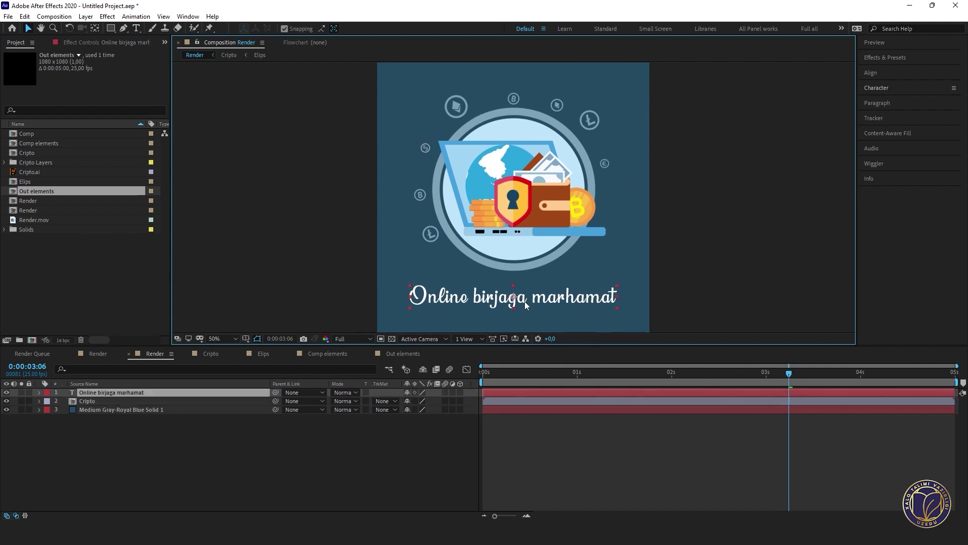
pyautogui.click(251, 341)
pyautogui.click(271, 347)
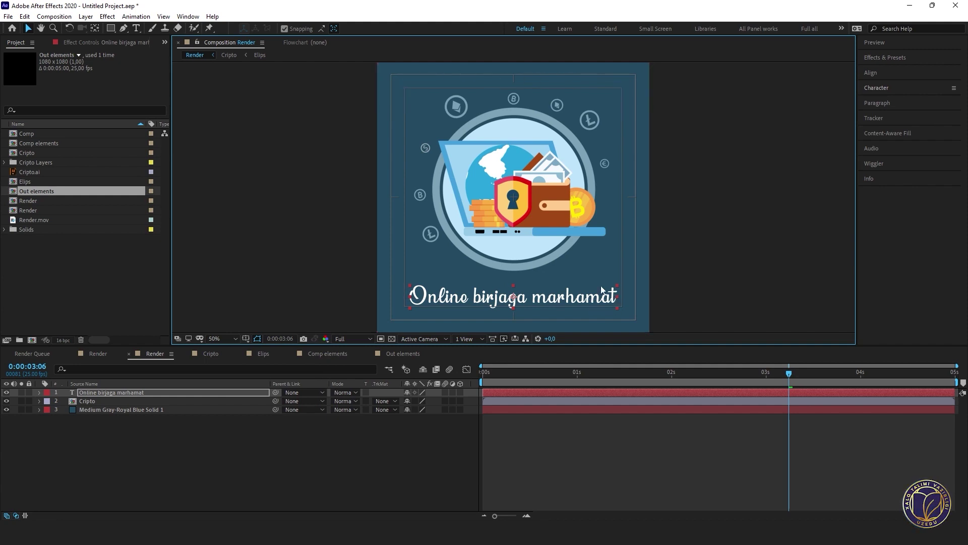
# - Play the Render composition from the start to check the illustration's animation together with the caption
pyautogui.press('space')
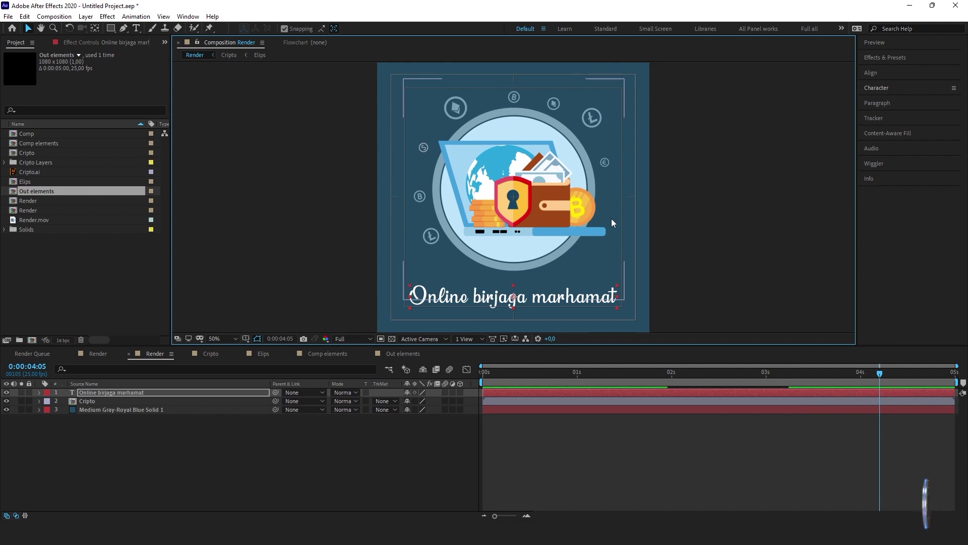
pyautogui.press('Home')
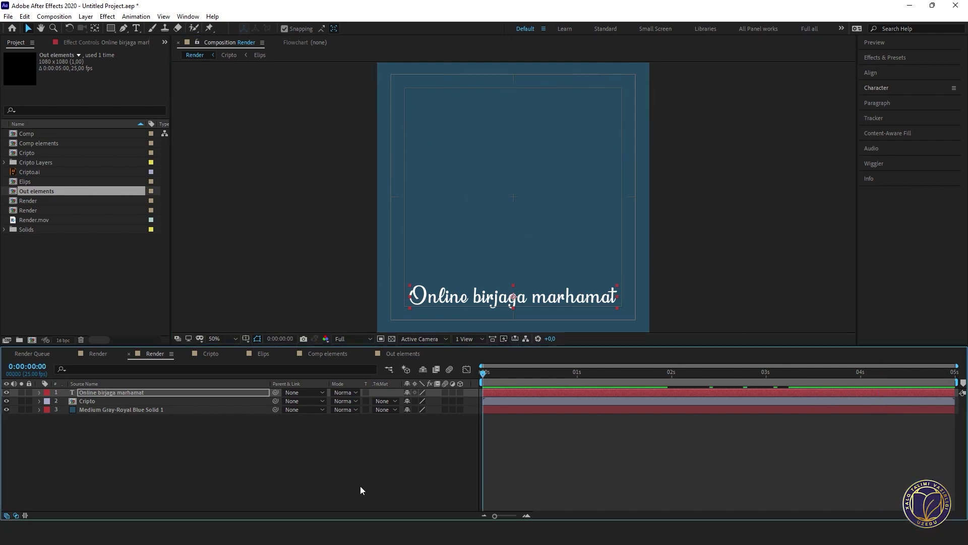
pyautogui.press('space')
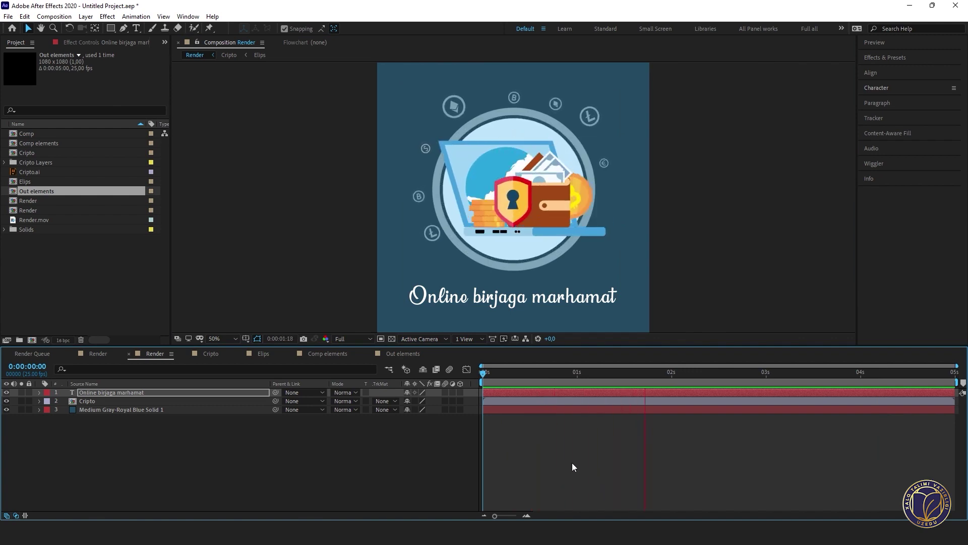
# - Apply the Typewriter text preset to the caption layer at 0:00:02:01
pyautogui.moveTo(683, 374); pyautogui.dragTo(675, 375)
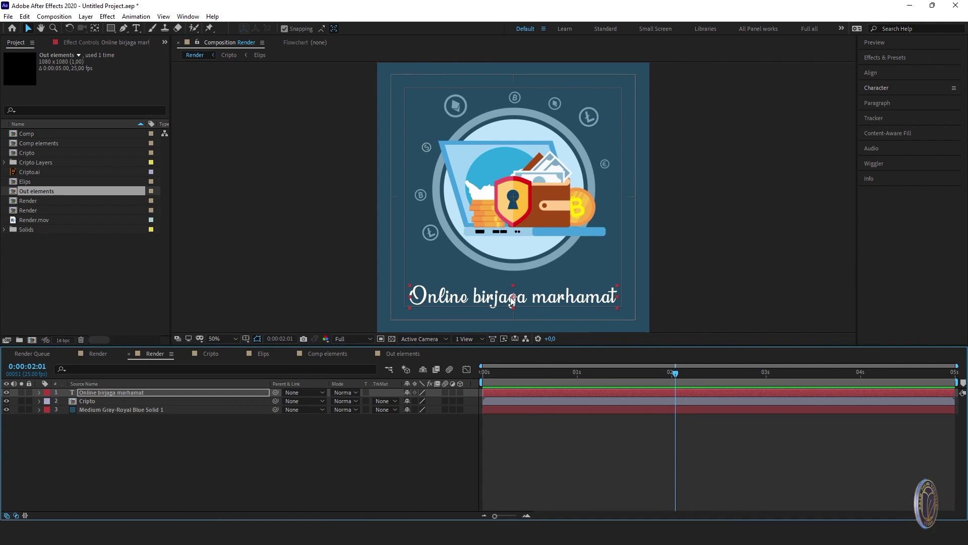
pyautogui.click(902, 58)
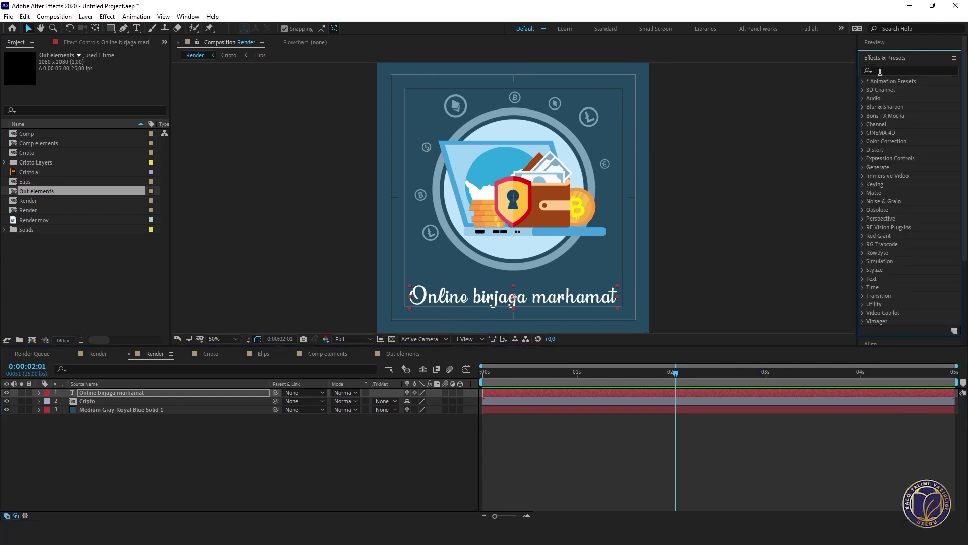
pyautogui.click(864, 83)
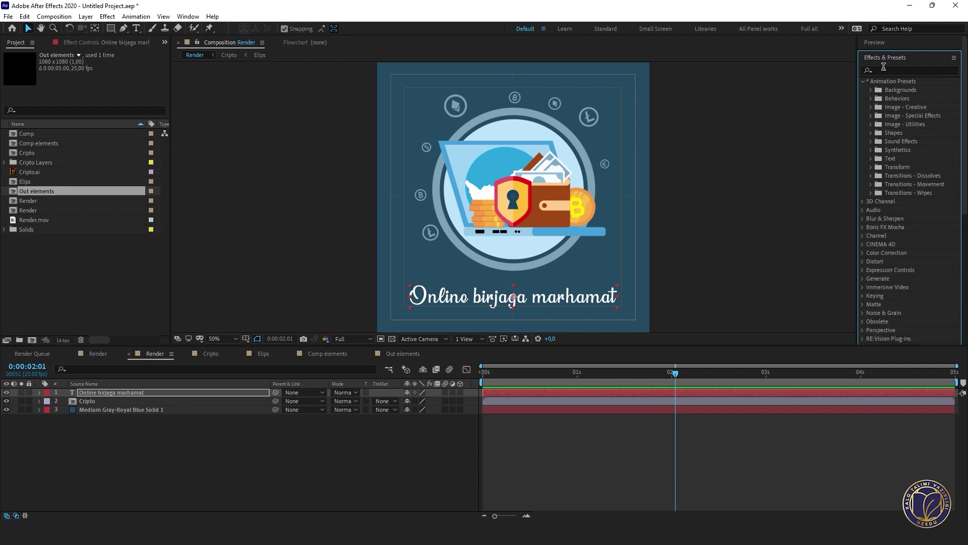
pyautogui.click(882, 68)
pyautogui.write('typ')
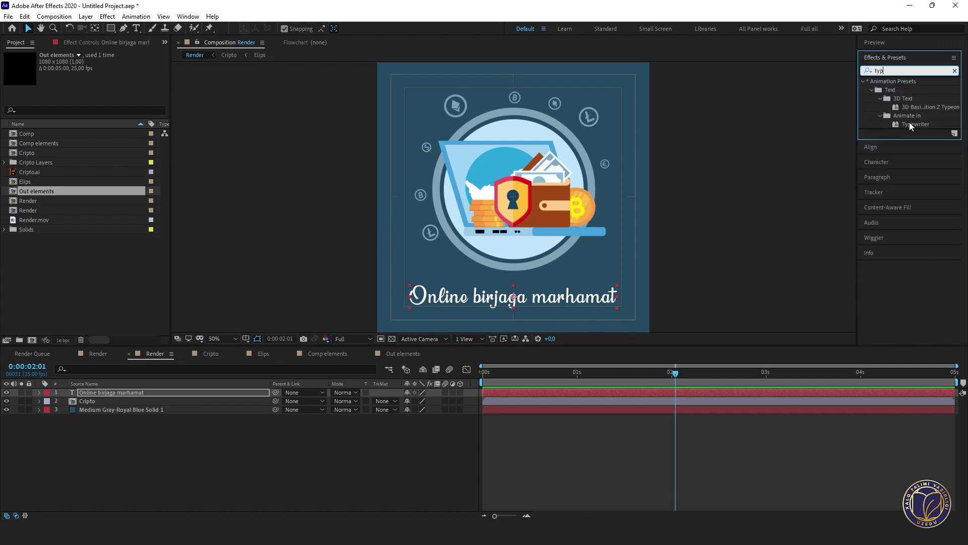
pyautogui.moveTo(910, 122)
pyautogui.mouseDown()
pyautogui.moveTo(825, 251)
pyautogui.moveTo(672, 363)
pyautogui.moveTo(685, 392)
pyautogui.mouseUp()
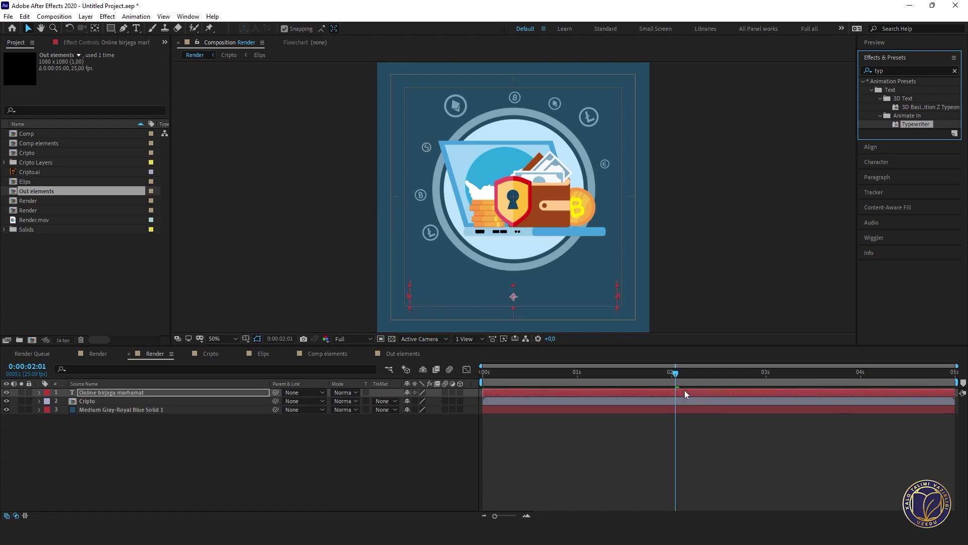
# - Reveal the caption's Range Selector keyframes, move the end keyframe to about 0:00:03:05, and preview the faster typing
pyautogui.click(685, 392)
pyautogui.press('u')
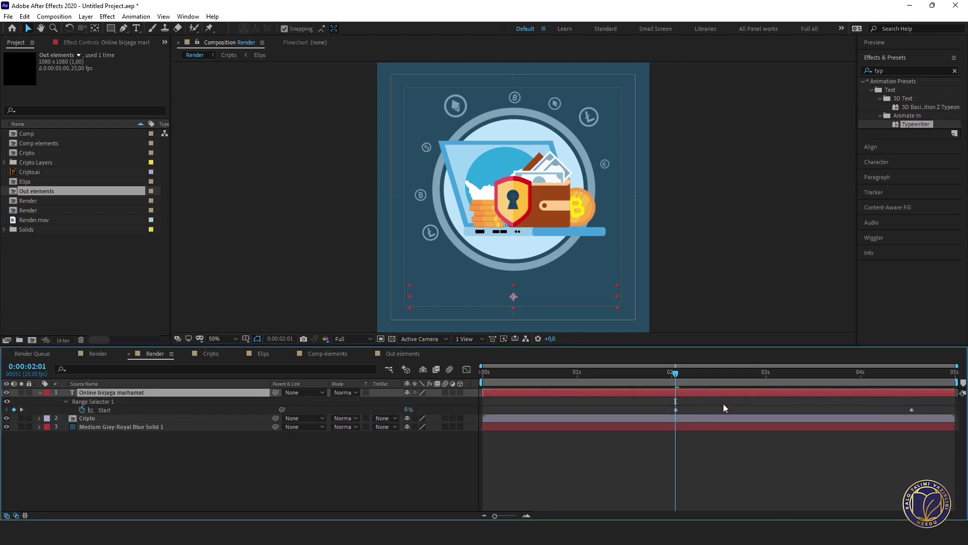
pyautogui.moveTo(934, 402); pyautogui.dragTo(644, 459)
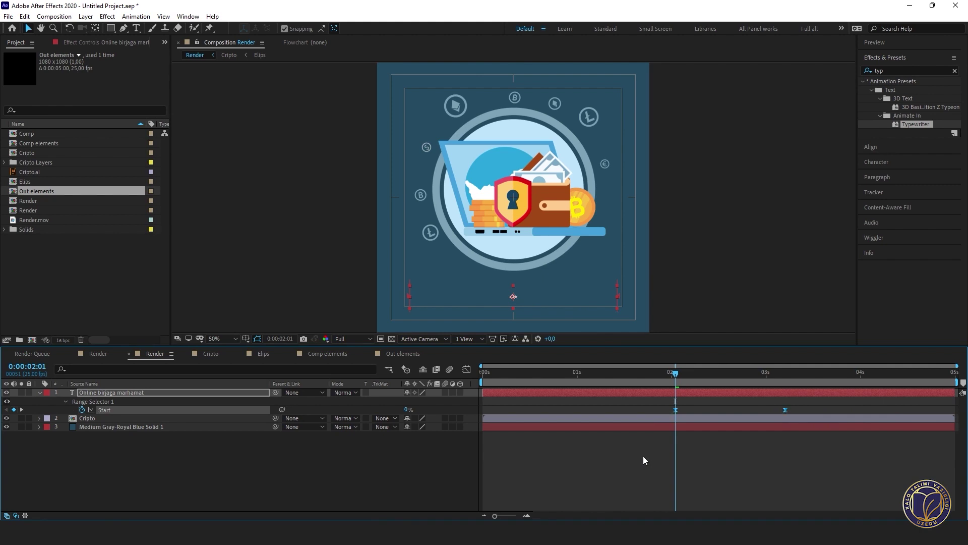
pyautogui.press('space')
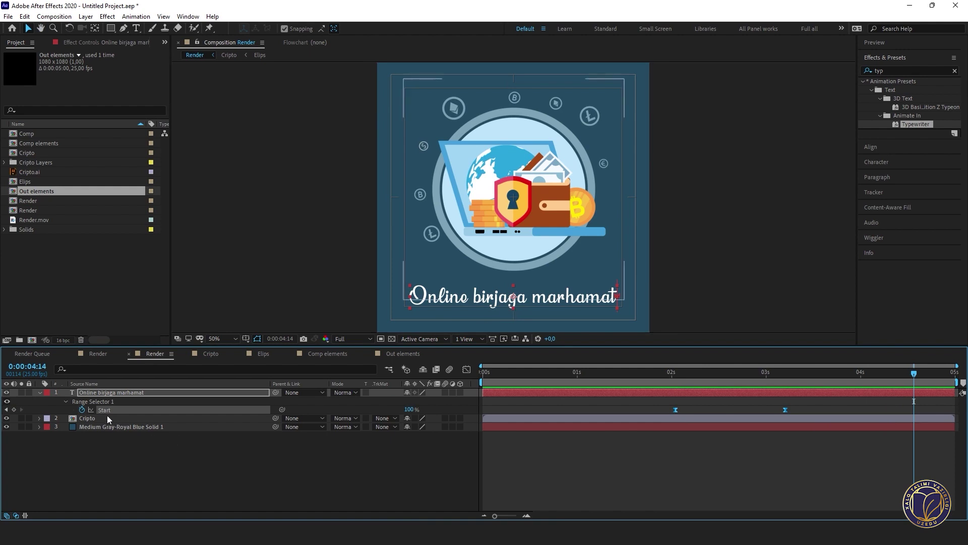
# - Try to wiggle the caption's Position with the expression wiggle(1.5.15) and preview the composition
pyautogui.press('p')
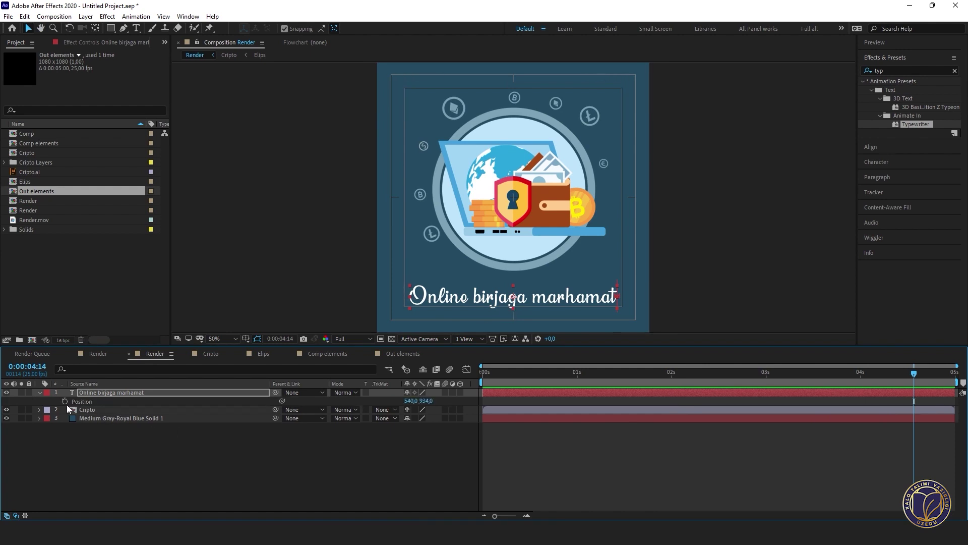
pyautogui.keyDown('alt'); pyautogui.click(65, 401); pyautogui.keyUp('alt')
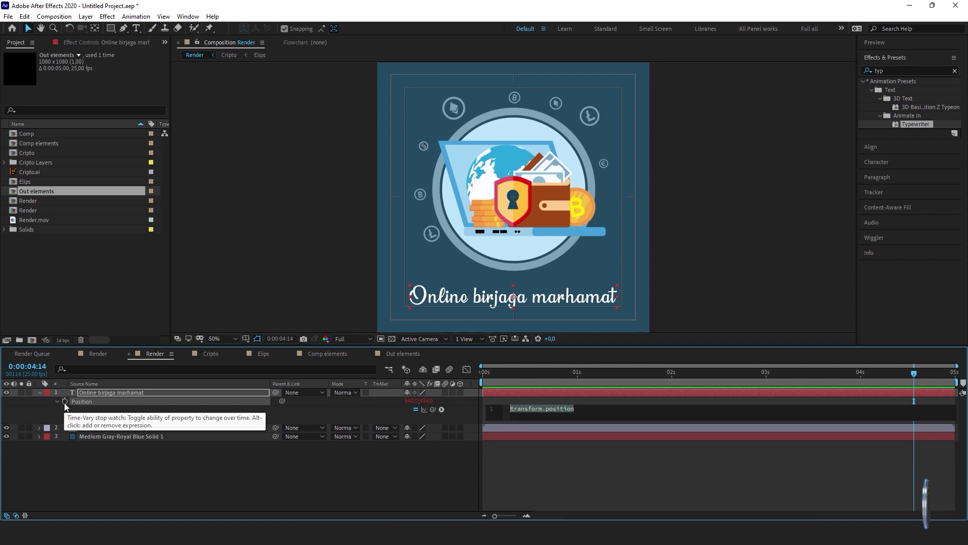
pyautogui.write('wig')
pyautogui.press('Return')
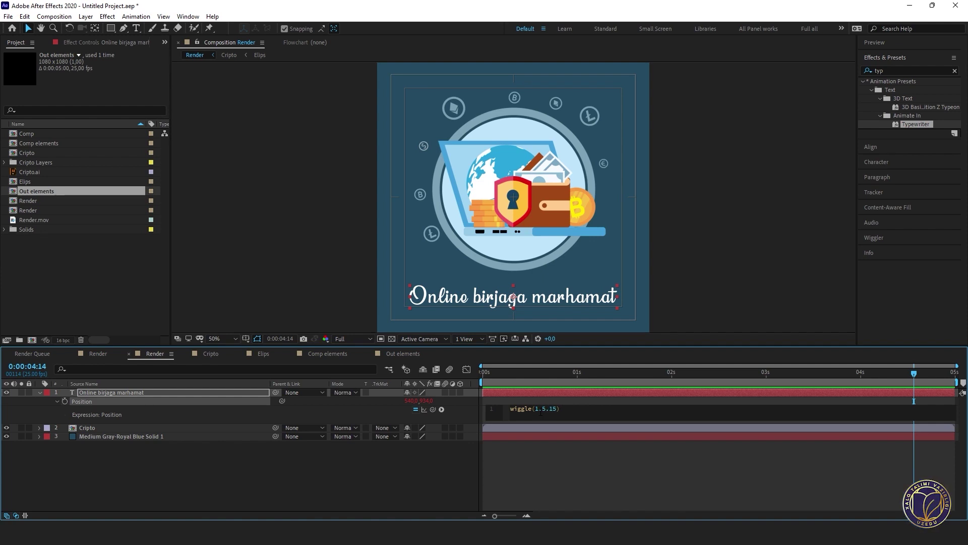
pyautogui.click(591, 463)
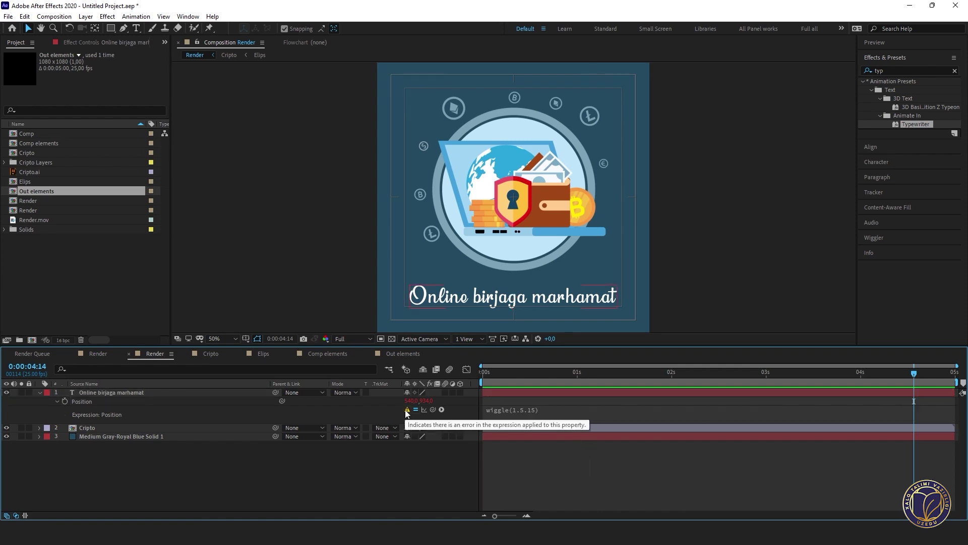
pyautogui.press('space')
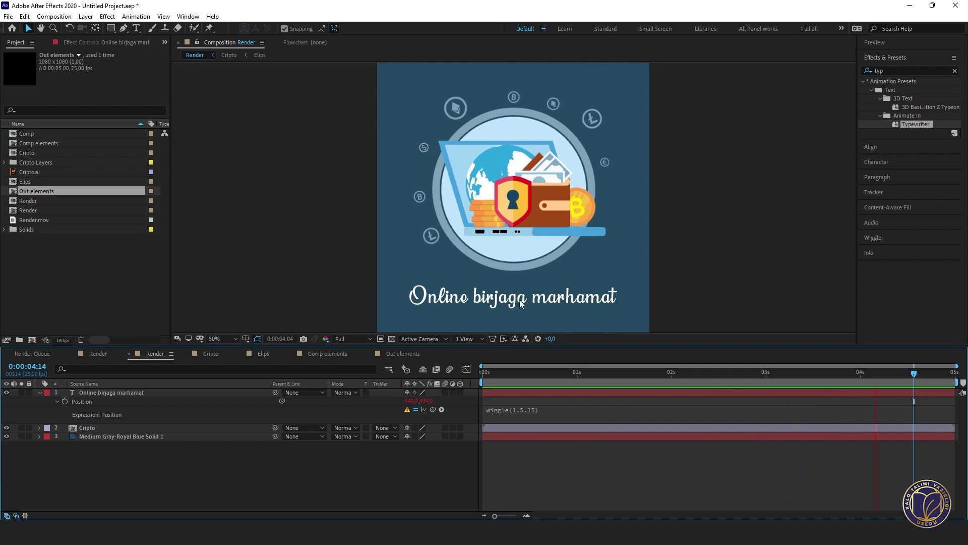
# - Correct the caption's Position expression to wiggle(1.5,15) and preview the caption's motion
pyautogui.click(552, 409)
pyautogui.press('Right')
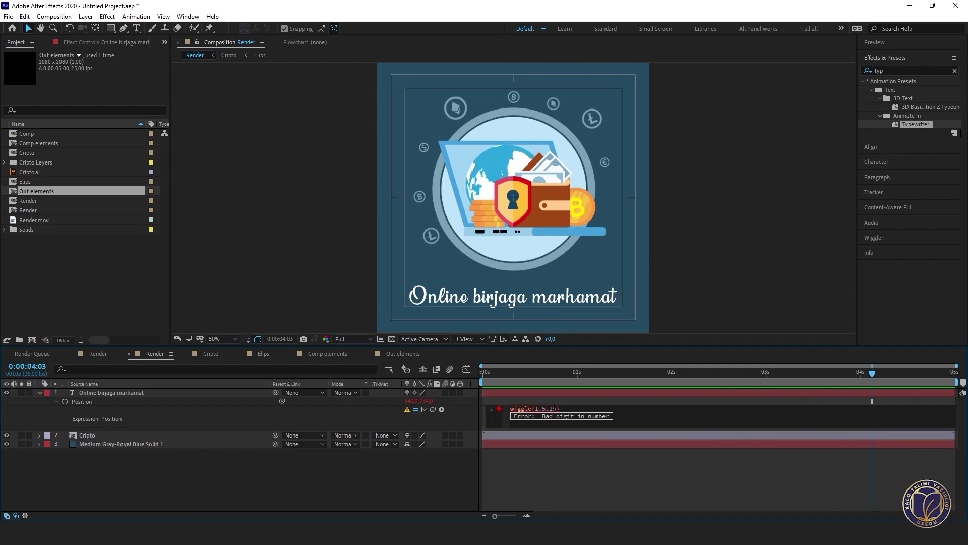
pyautogui.press('BackSpace')
pyautogui.write(',')
pyautogui.press('KP_Enter')
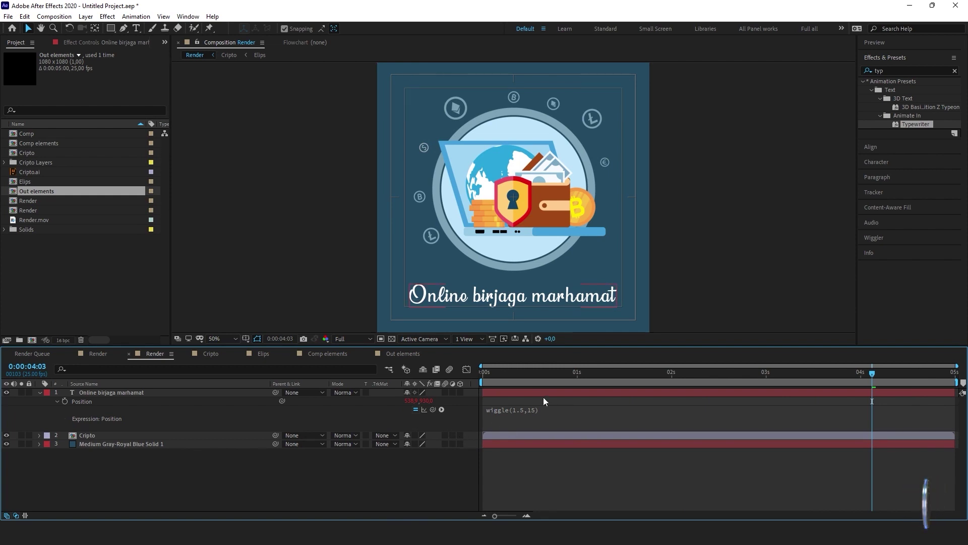
pyautogui.press('space')
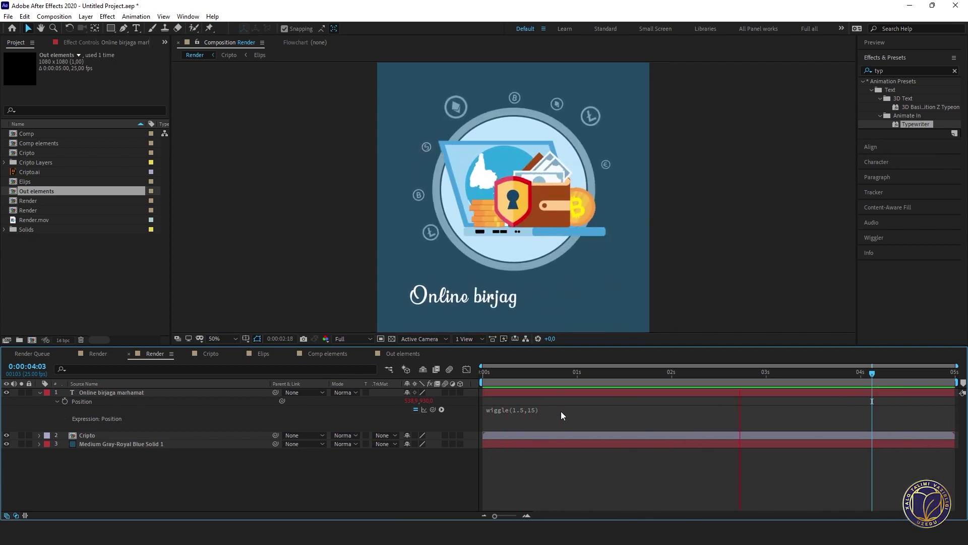
pyautogui.press('space')
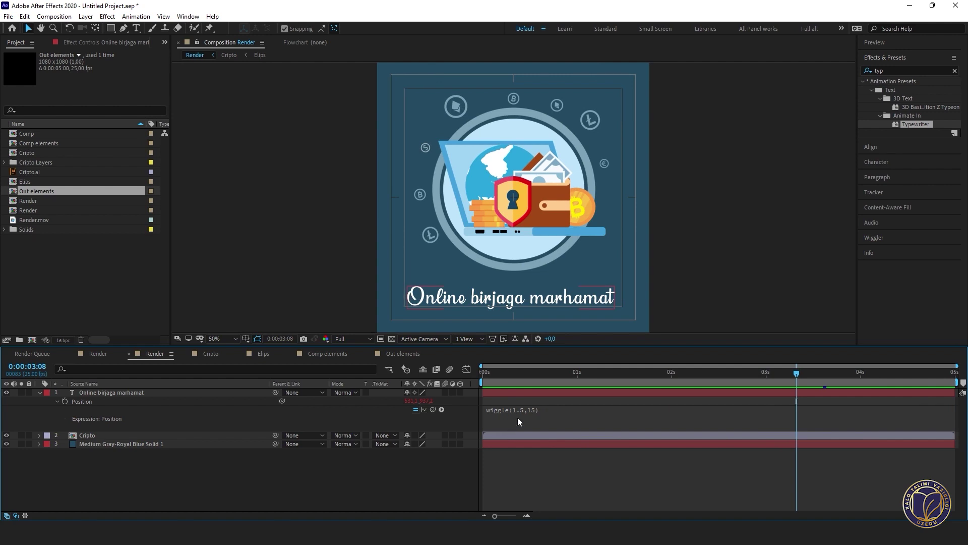
# - Shift both Typewriter keyframes of the caption earlier, starting at about 0:00:01:12, and play the composition from the start
pyautogui.click(610, 392)
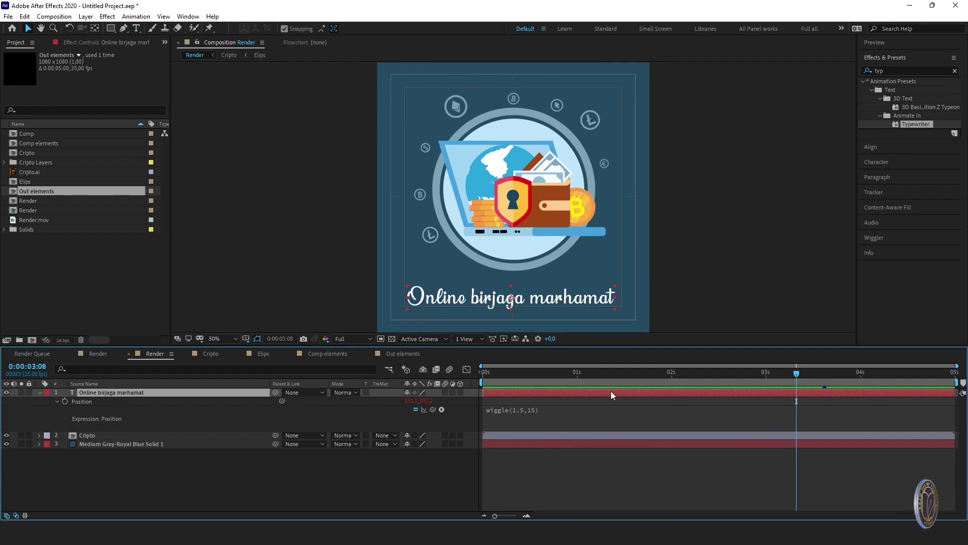
pyautogui.press('u')
pyautogui.moveTo(812, 404); pyautogui.dragTo(622, 417)
pyautogui.press('space')
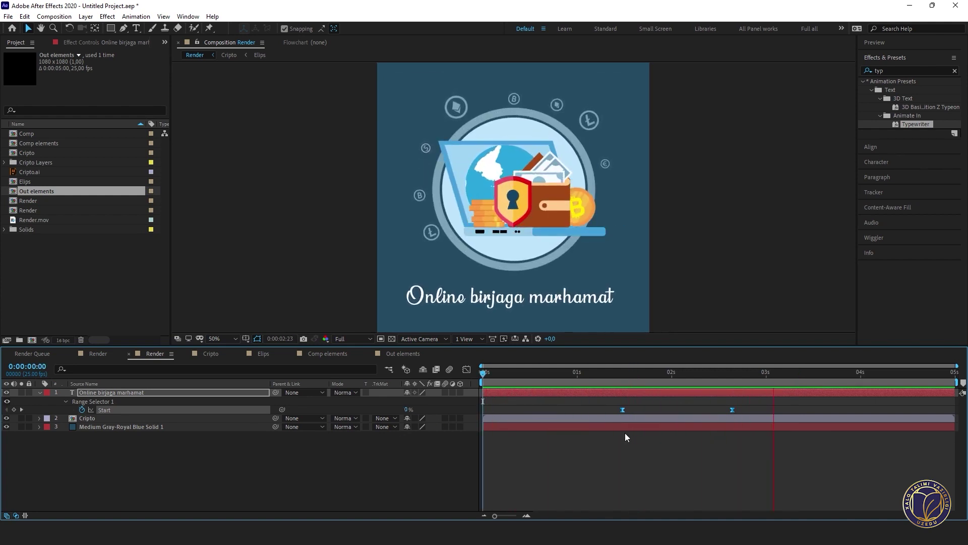
pyautogui.press('space')
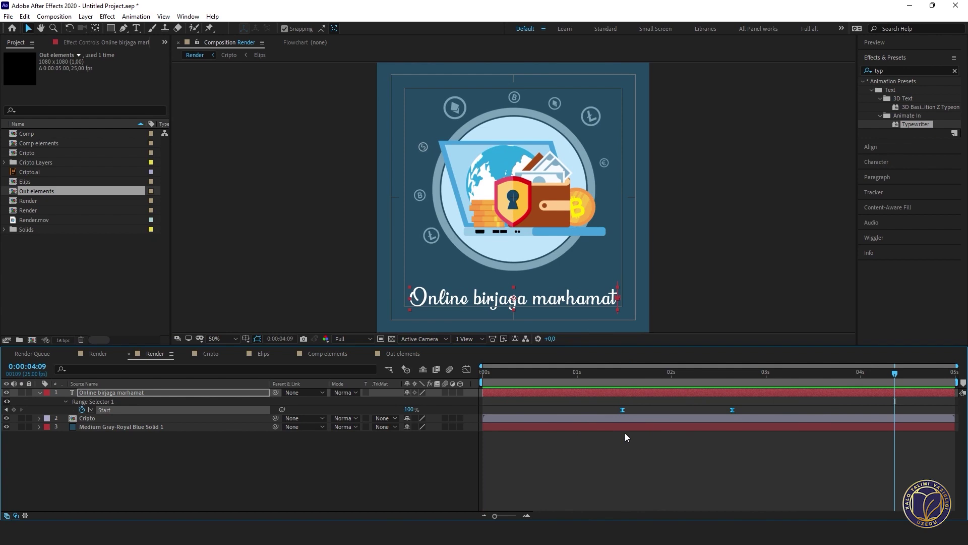
# - Add an adjustment layer above all layers in the Render composition, and toggle its adjustment switch off and on again
pyautogui.click(431, 479)
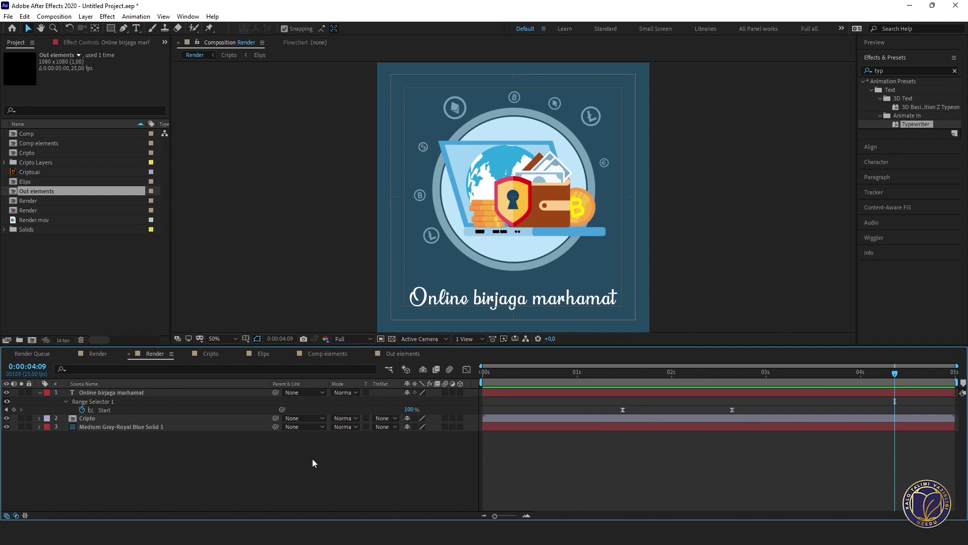
pyautogui.rightClick(226, 464)
pyautogui.moveTo(279, 350)
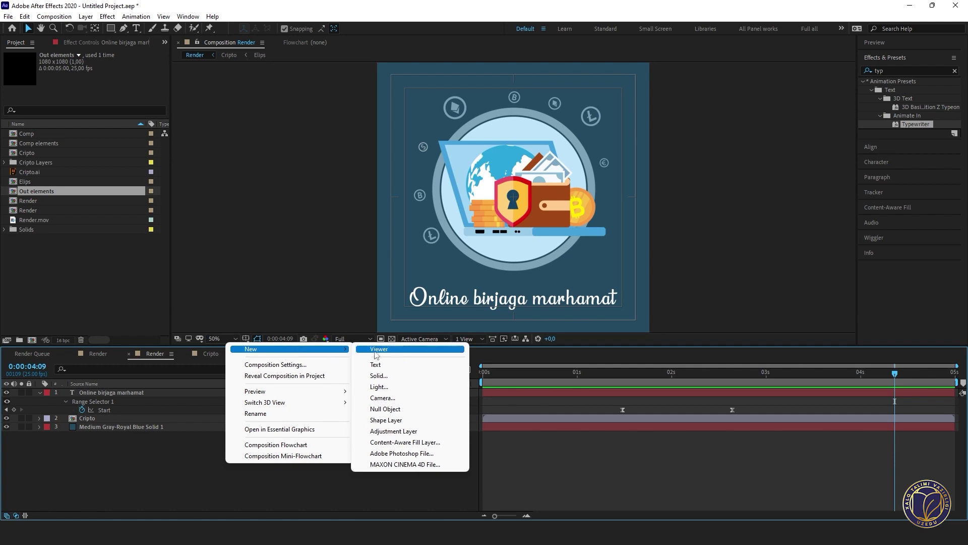
pyautogui.click(400, 432)
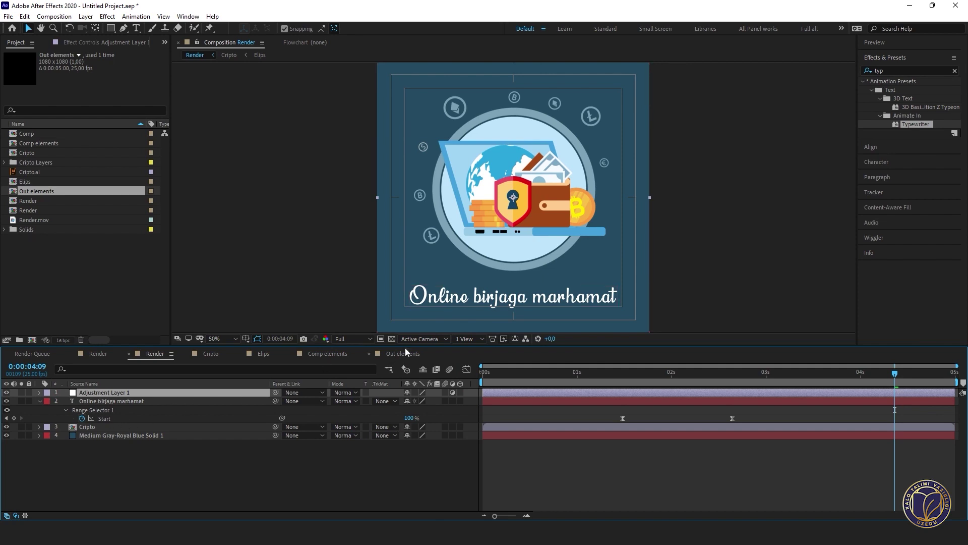
pyautogui.click(455, 392)
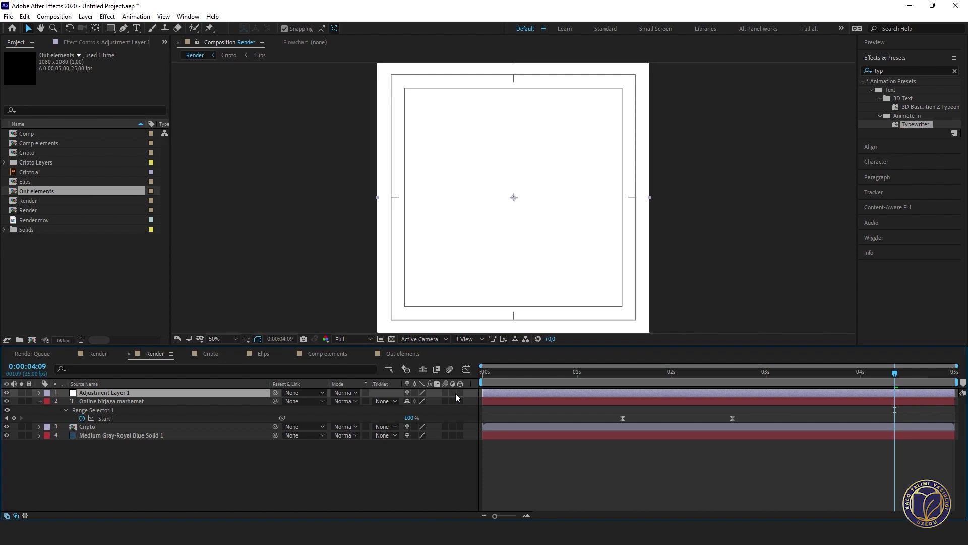
pyautogui.click(456, 393)
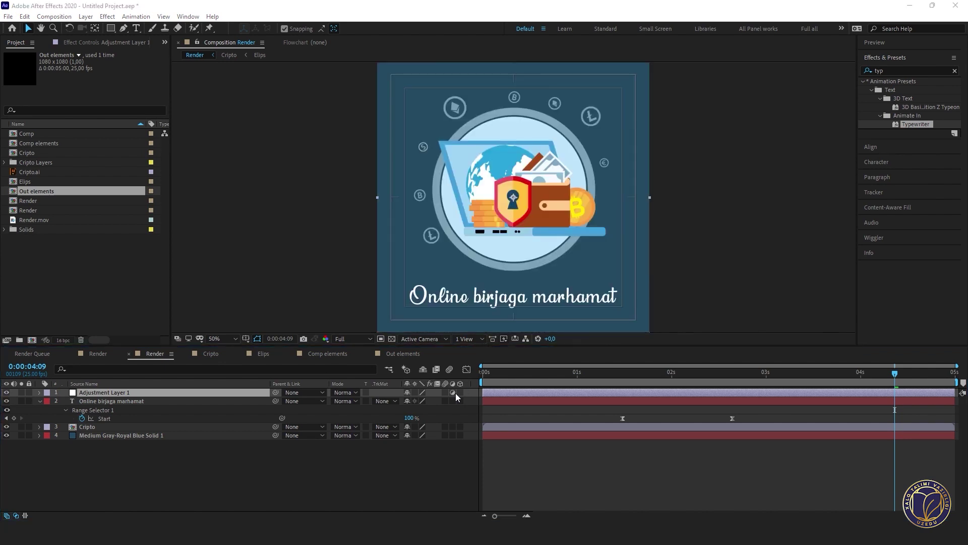
# - Apply the Curves effect to the adjustment layer and shape its RGB curve into a gentle S, lifting the highlights and lowering the shadows
pyautogui.click(911, 70)
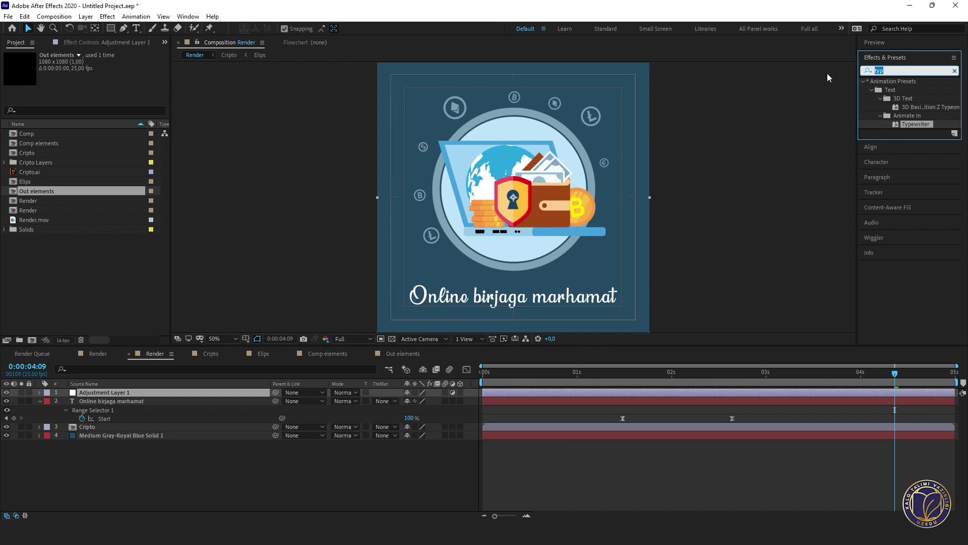
pyautogui.write('cur')
pyautogui.moveTo(903, 184); pyautogui.dragTo(550, 390)
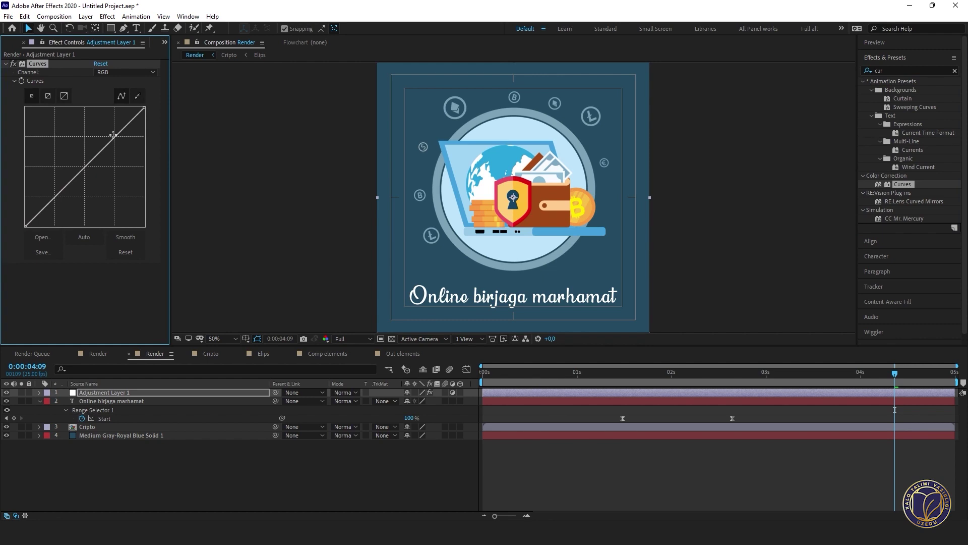
pyautogui.moveTo(114, 134); pyautogui.dragTo(110, 136)
pyautogui.moveTo(53, 195); pyautogui.dragTo(61, 201)
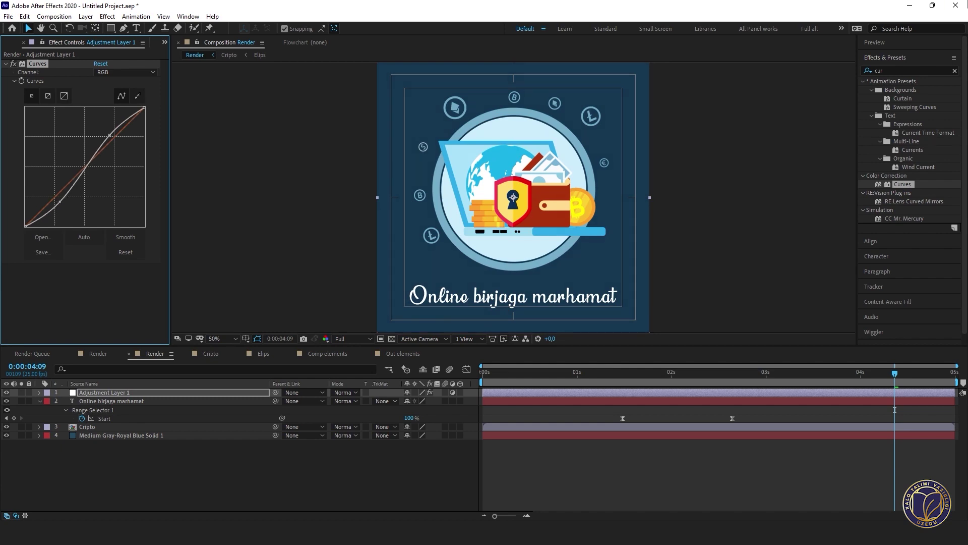
# - Apply the Hue/Saturation effect to the adjustment layer and set its Master Hue to 1x+7,0°
pyautogui.click(905, 70)
pyautogui.write('hue')
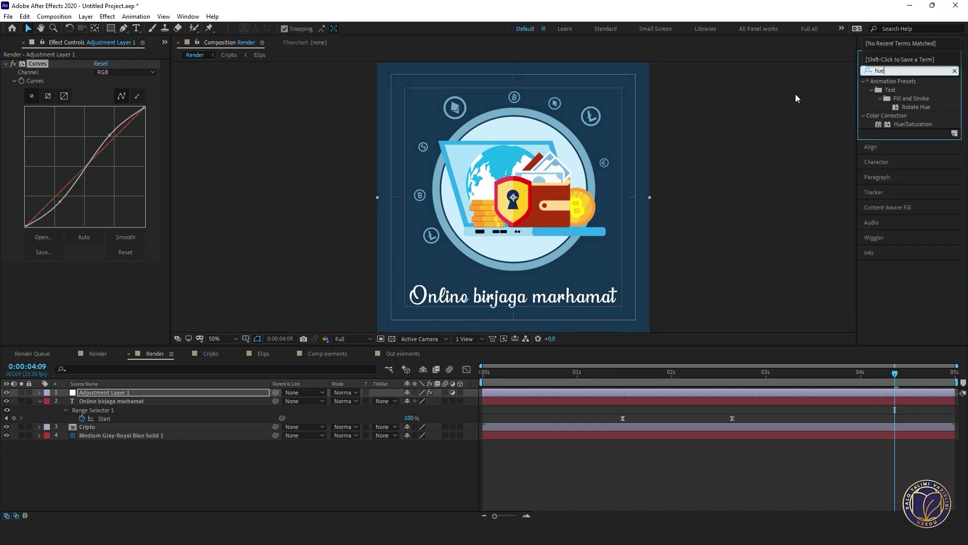
pyautogui.moveTo(910, 124); pyautogui.dragTo(617, 393)
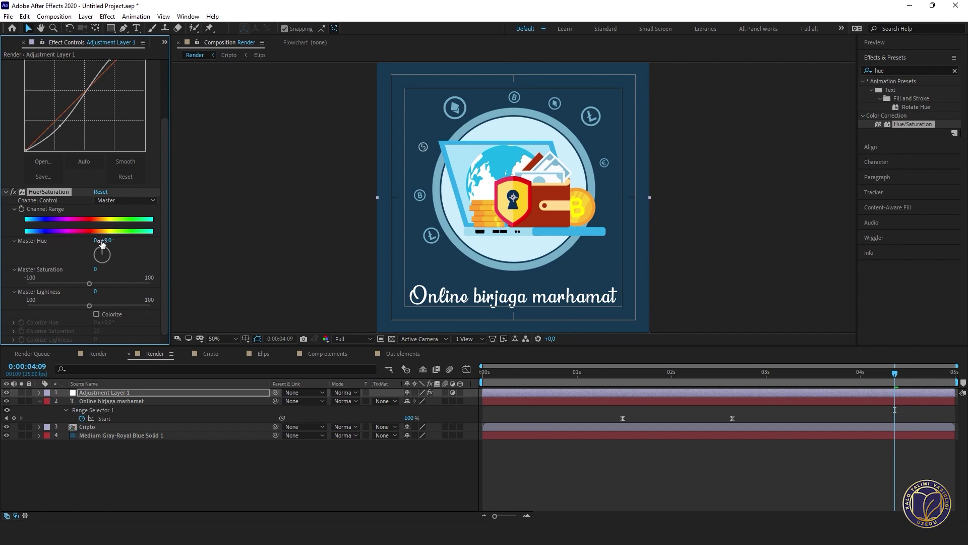
pyautogui.moveTo(108, 240)
pyautogui.mouseDown()
pyautogui.moveTo(128, 241)
pyautogui.moveTo(110, 246)
pyautogui.mouseUp()
pyautogui.moveTo(108, 240); pyautogui.dragTo(267, 212)
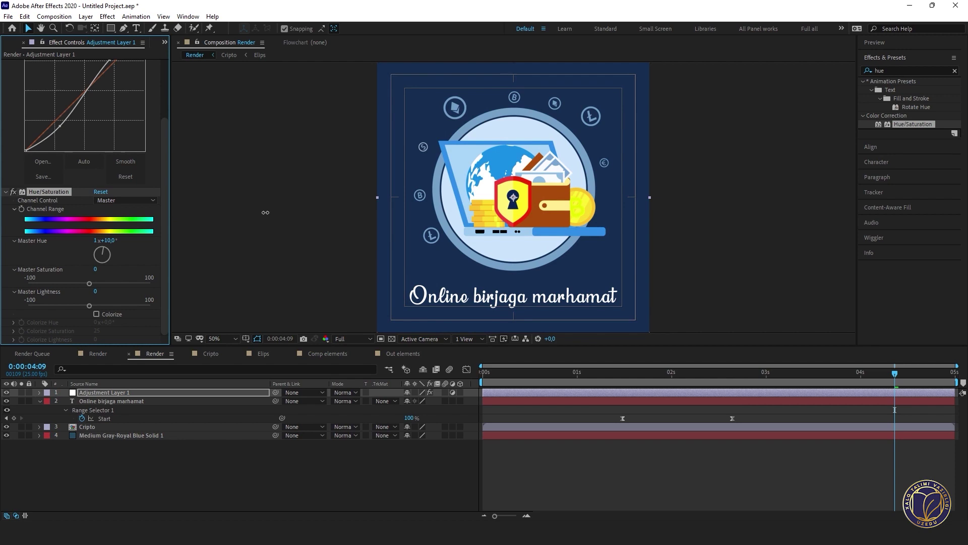
pyautogui.moveTo(266, 212); pyautogui.dragTo(267, 217)
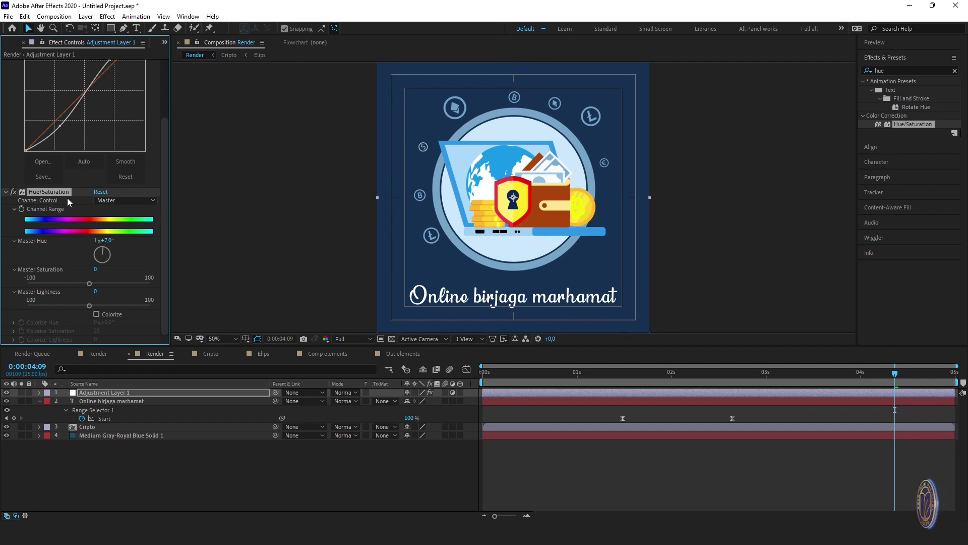
# - Switch the Hue/Saturation channel control to Reds, try shifting the Red Hue, and undo the shift
pyautogui.click(108, 201)
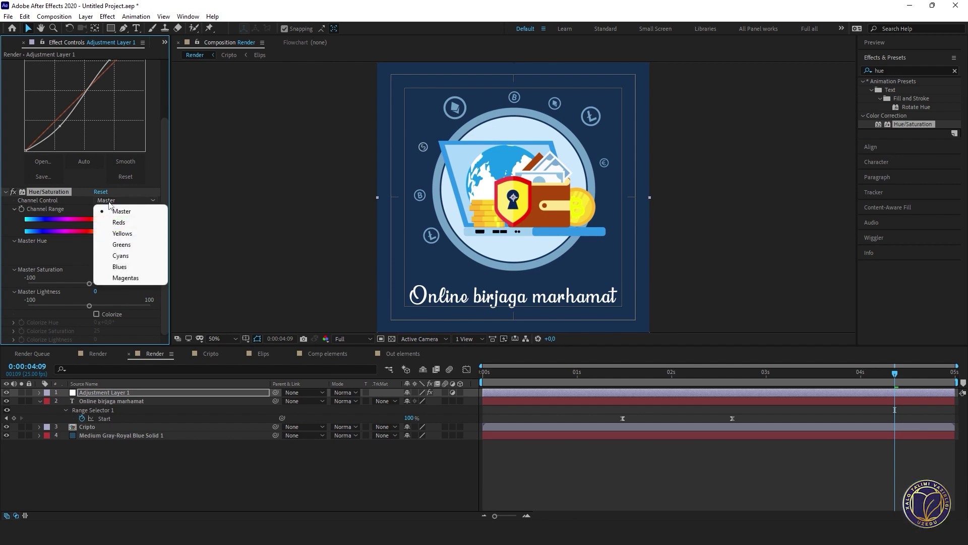
pyautogui.click(124, 224)
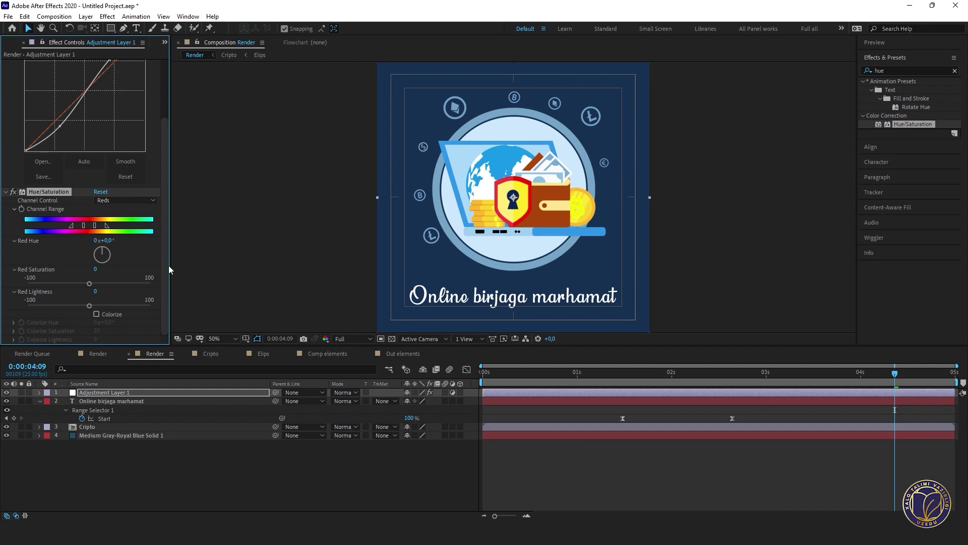
pyautogui.moveTo(104, 240); pyautogui.dragTo(159, 249)
pyautogui.hotkey('ctrl', 'z')
# - Play the Render composition from the start to review the color-corrected animation, and stop at about 0:00:03:20
pyautogui.press('Home')
pyautogui.press('space')
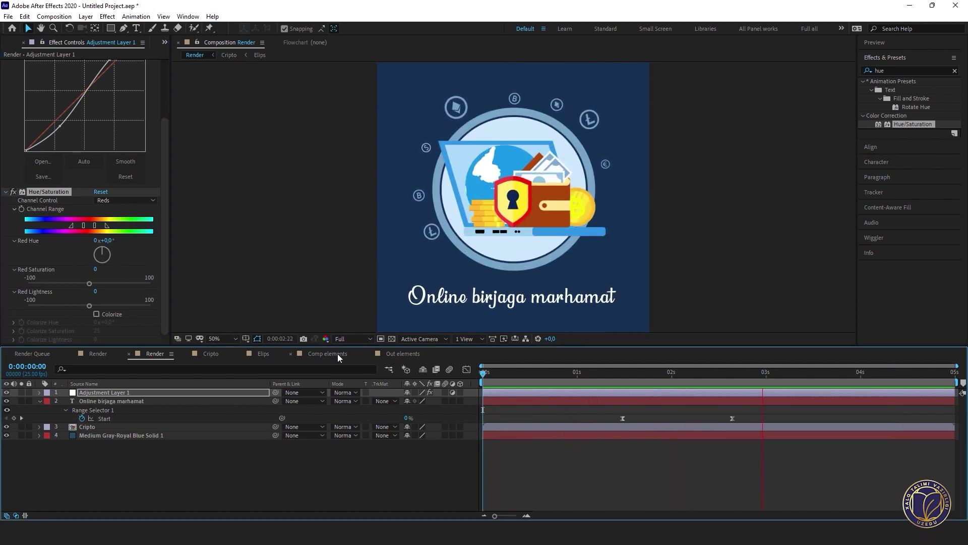
pyautogui.press('space')
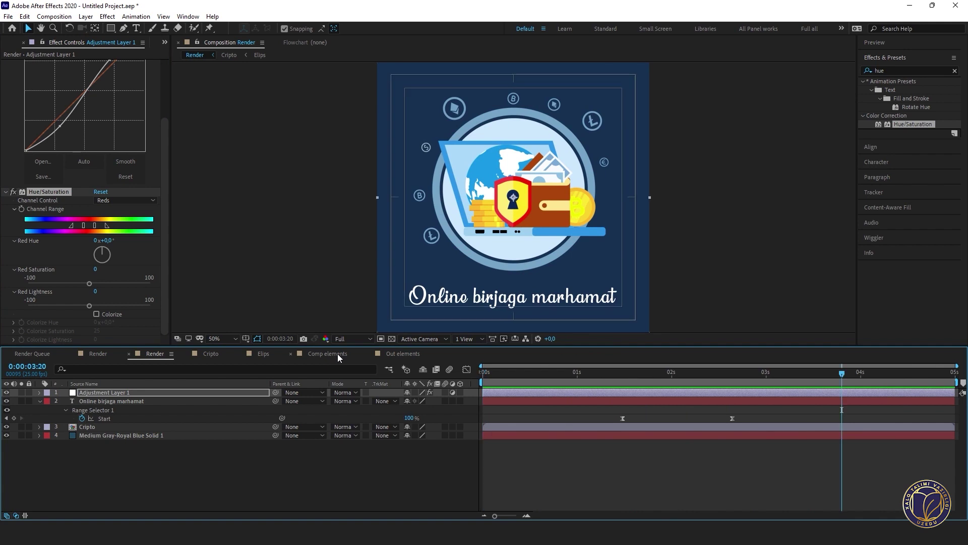